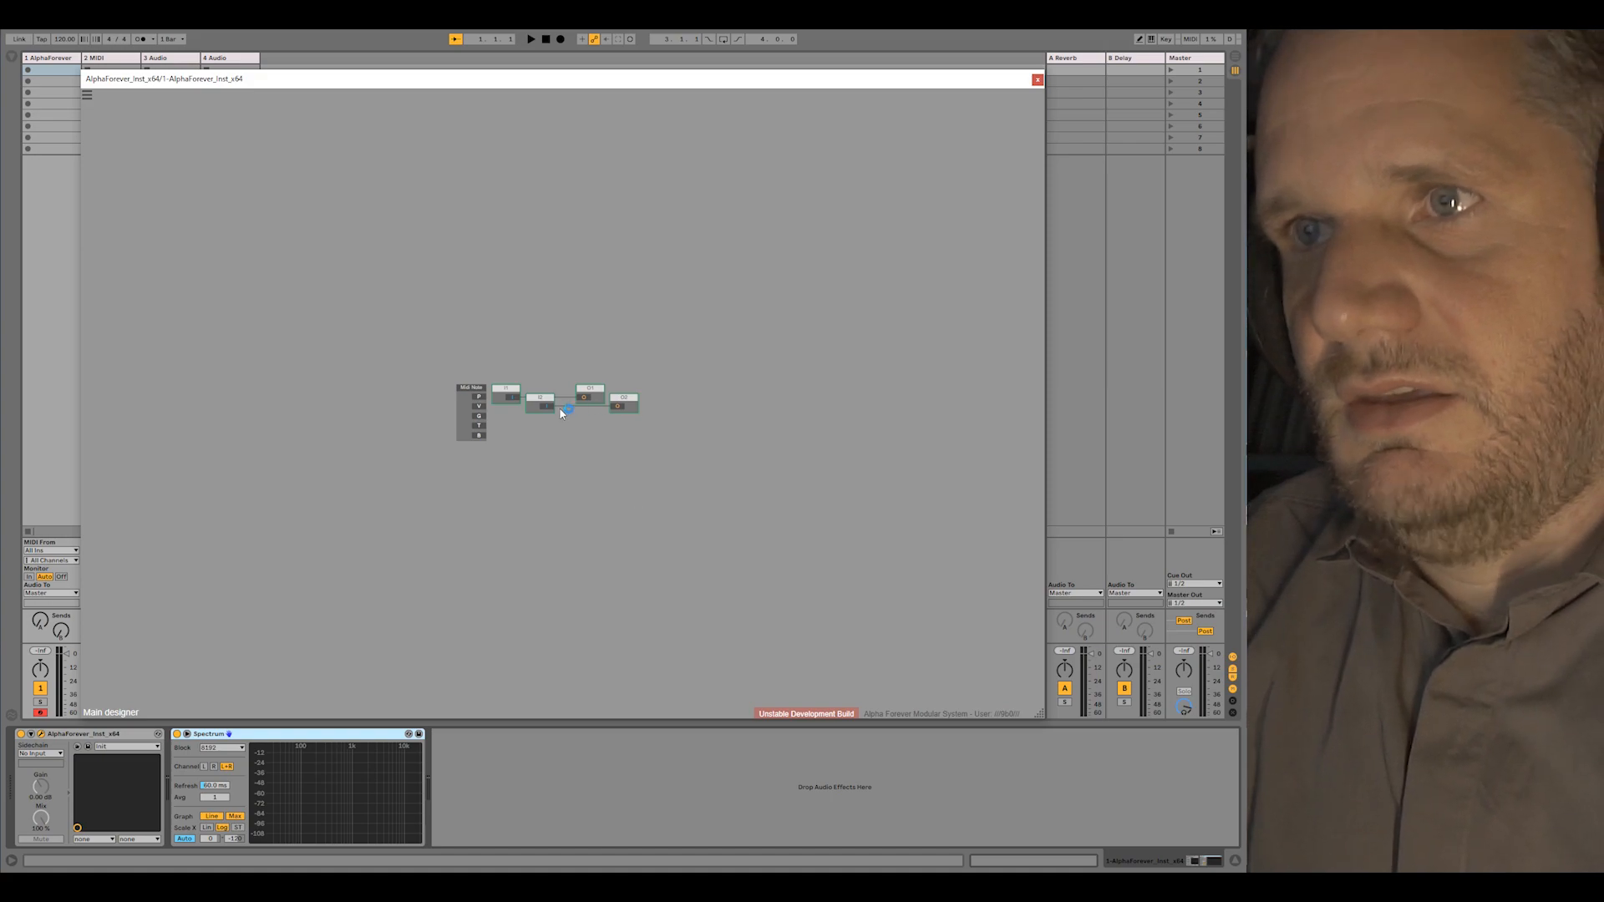
Clear the existing modules from the main designer and add an LFO Square module
scroll(556, 517, "up", 3)
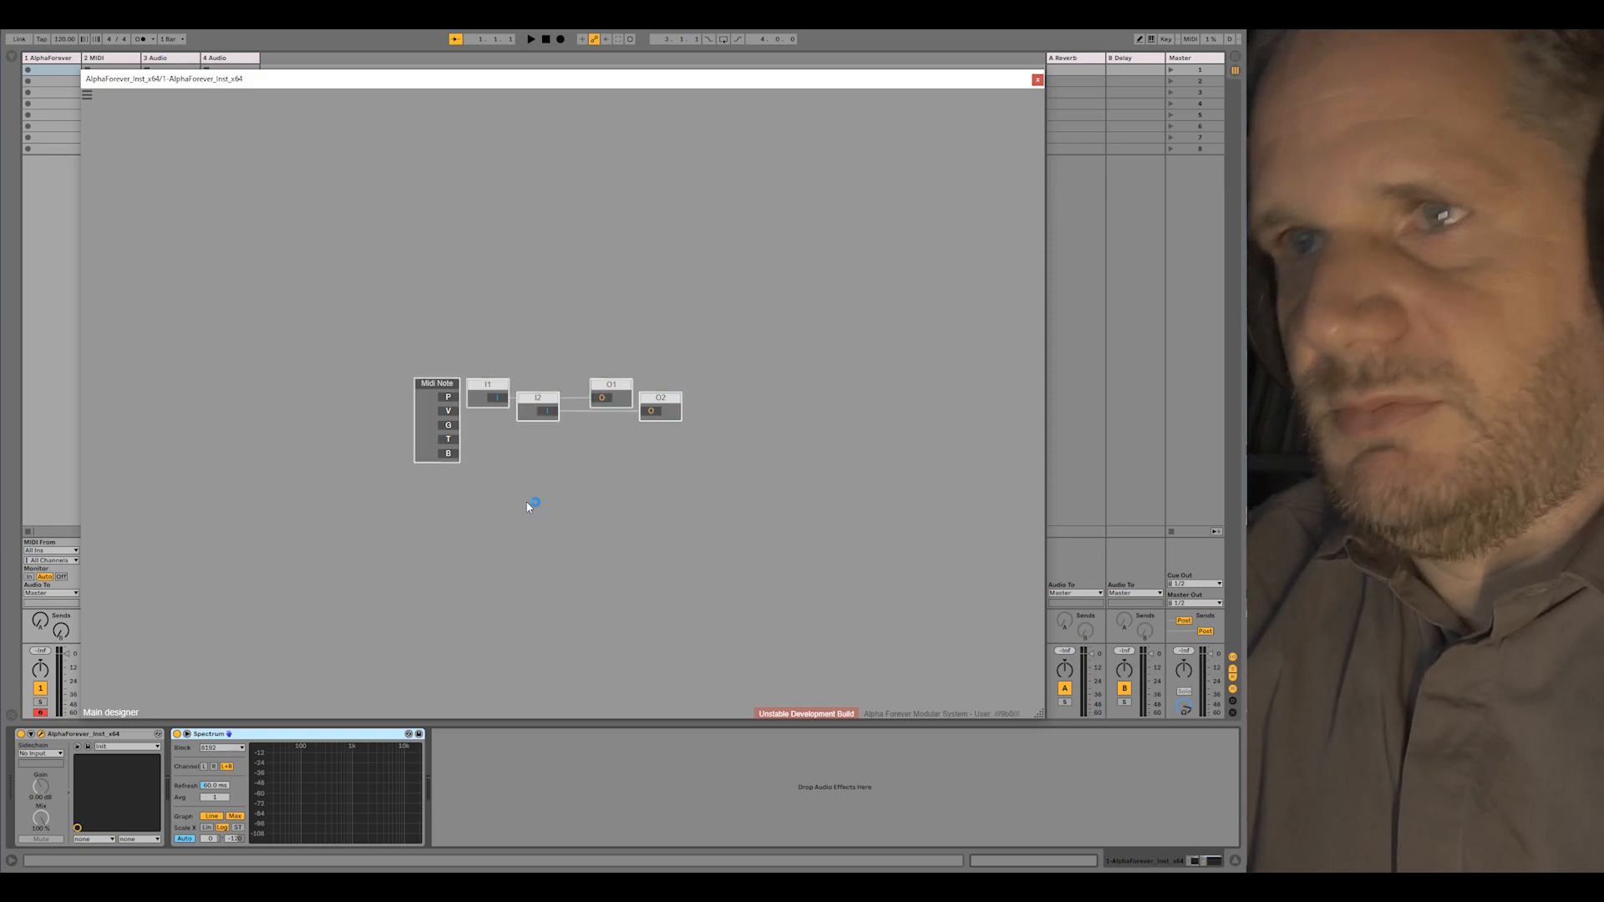
right_click(246, 378)
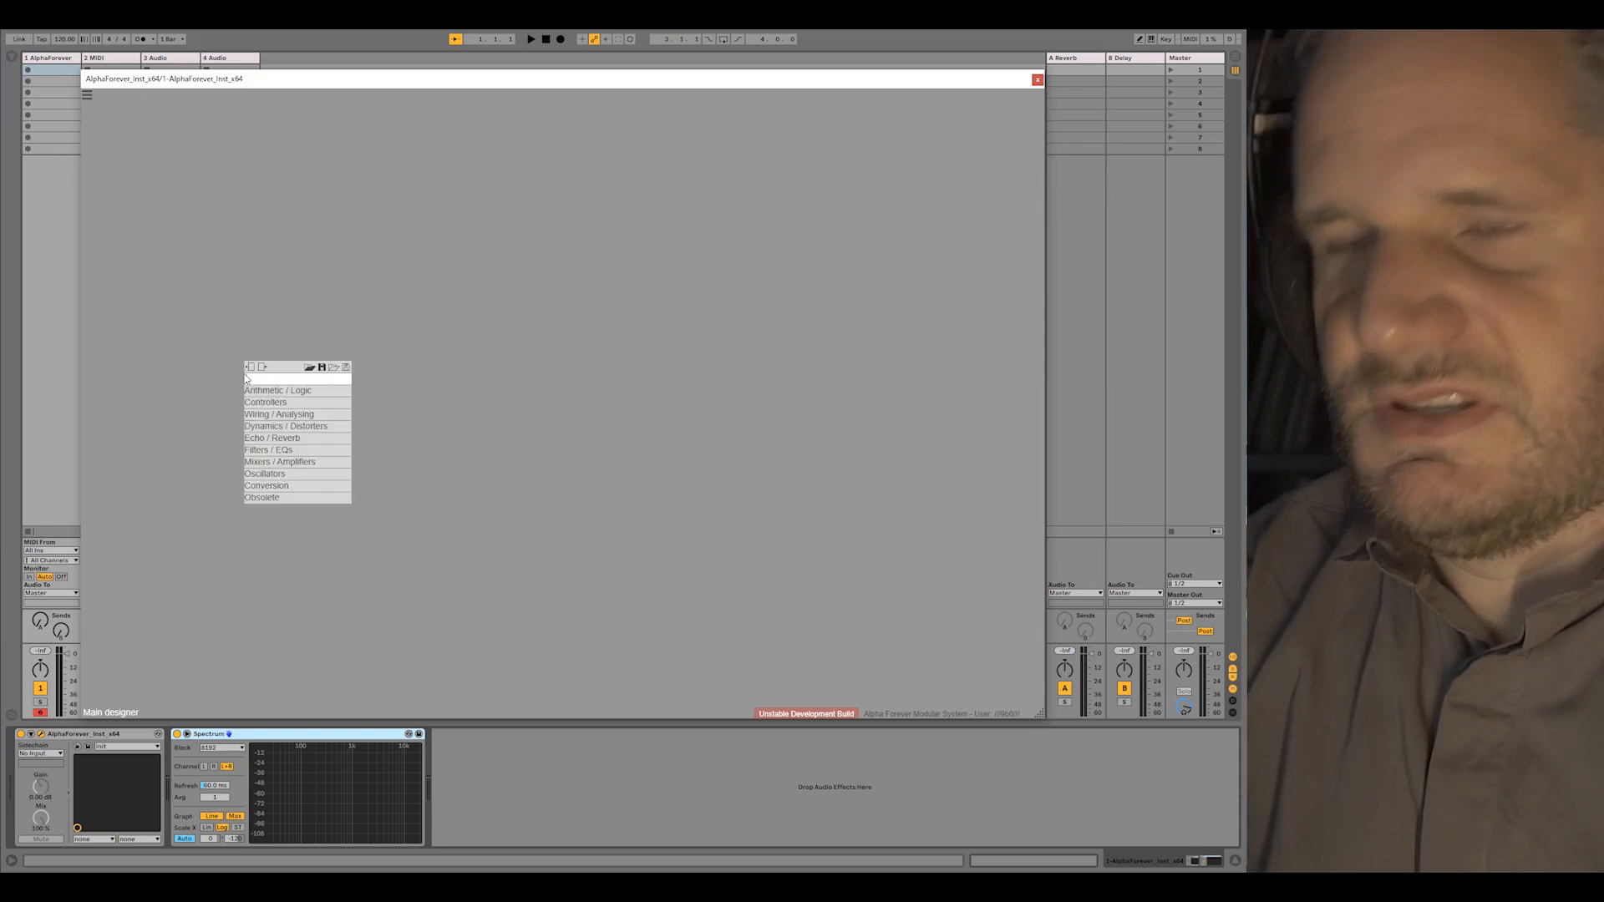
type("lfo")
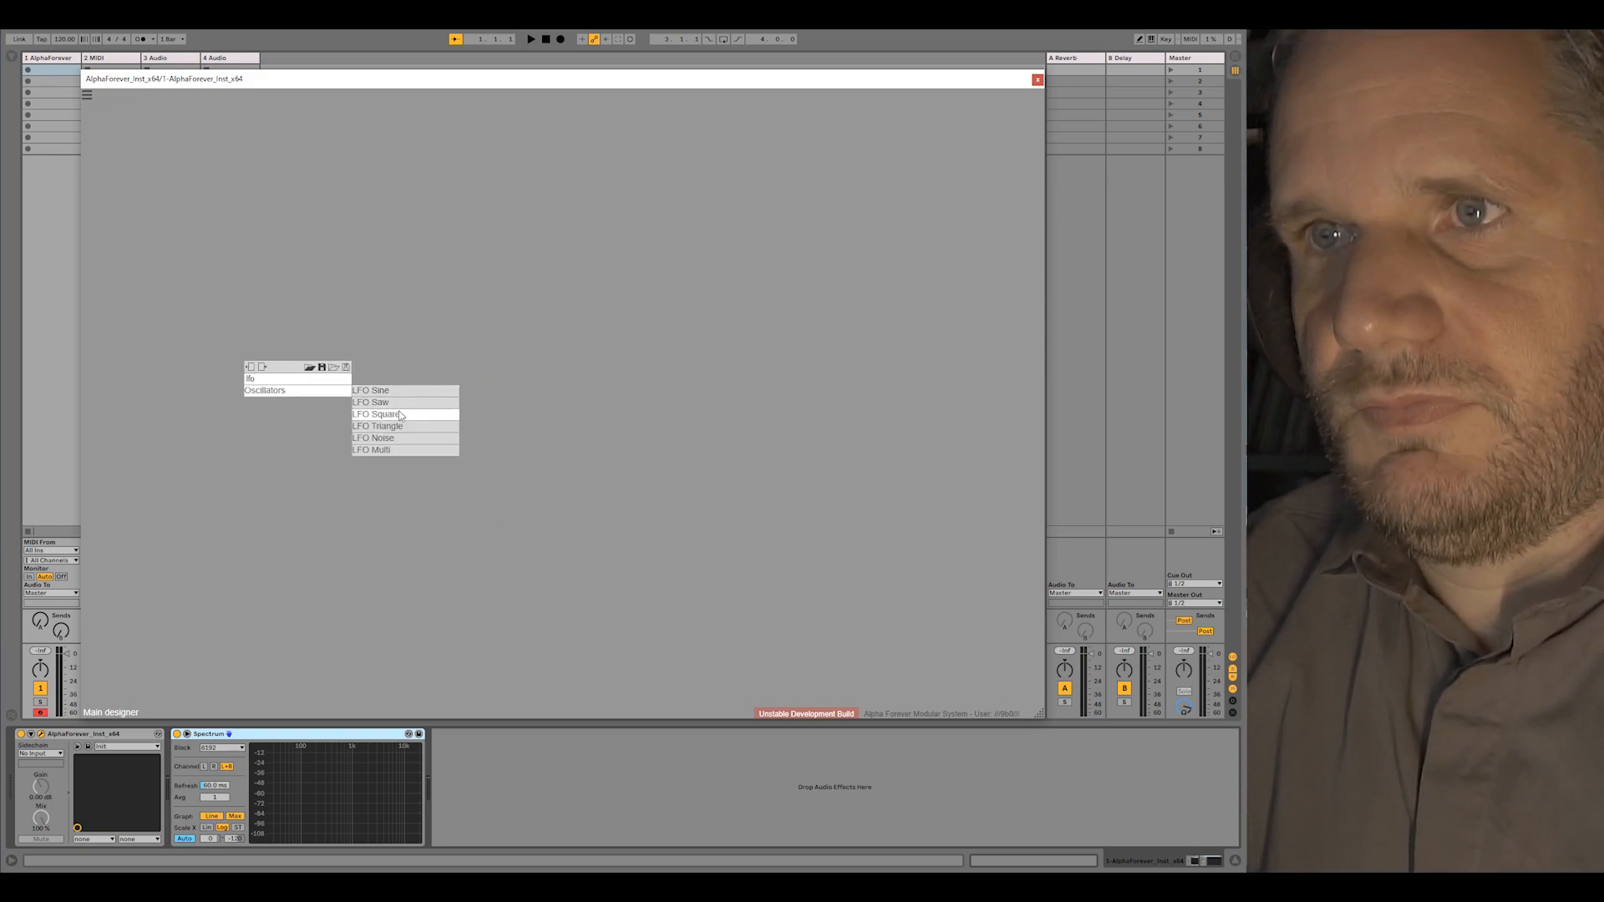
left_click(397, 414)
Create constant modules for the LFO Square's F and A inputs and arrange them beside it
double_click(254, 392)
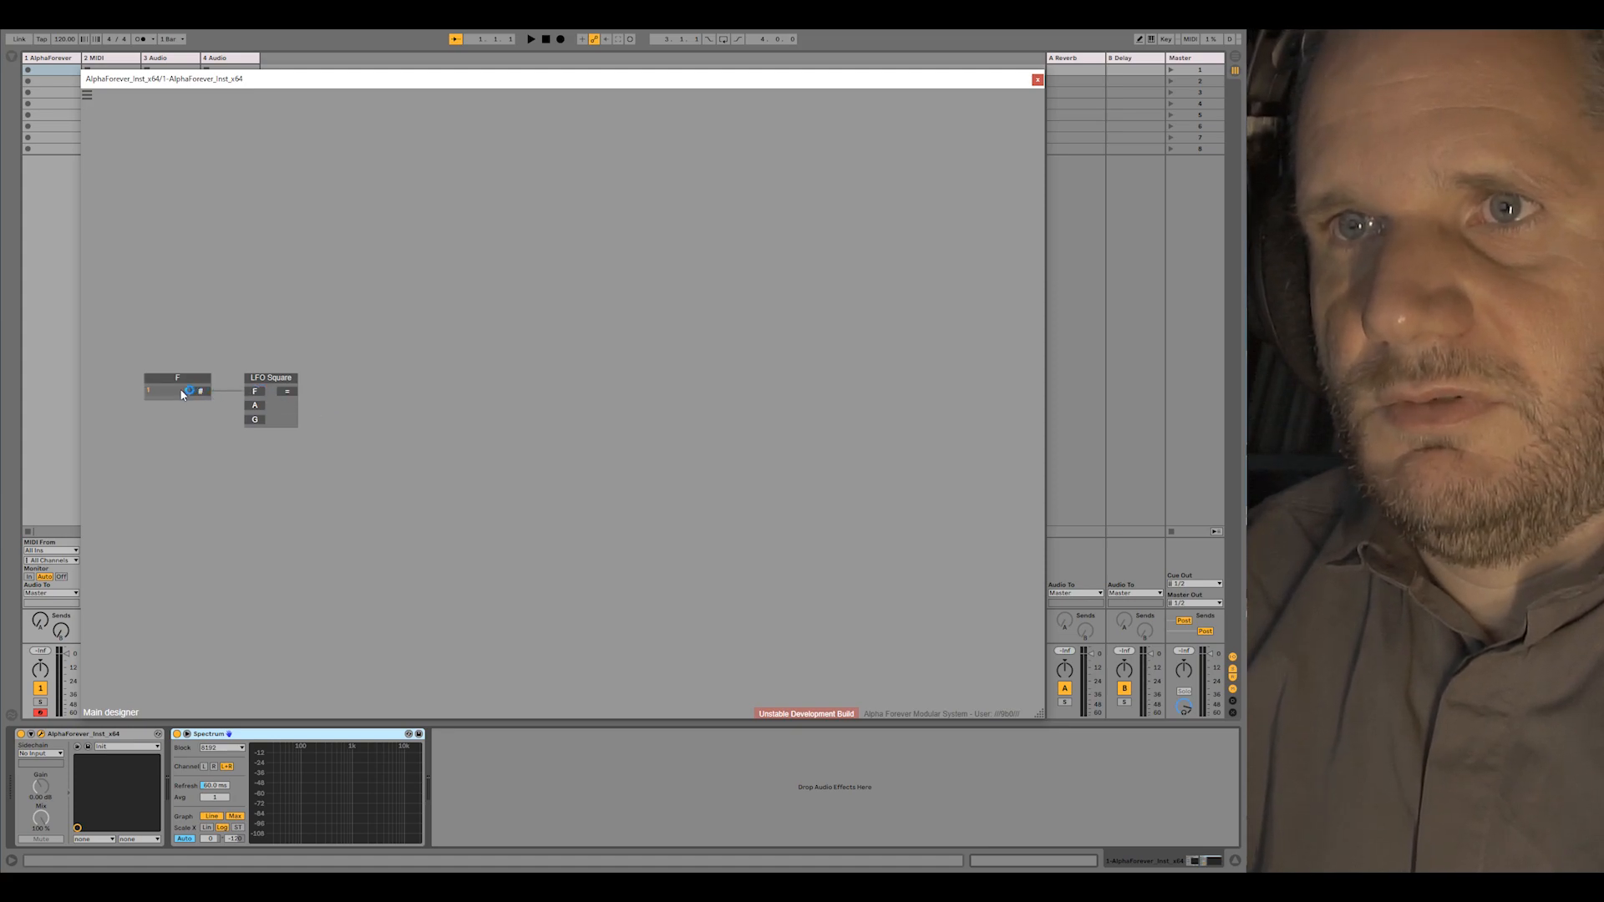
left_click(176, 393)
key("Return")
double_click(254, 406)
left_click_drag(202, 395, 118, 394)
left_click_drag(187, 325, 287, 330)
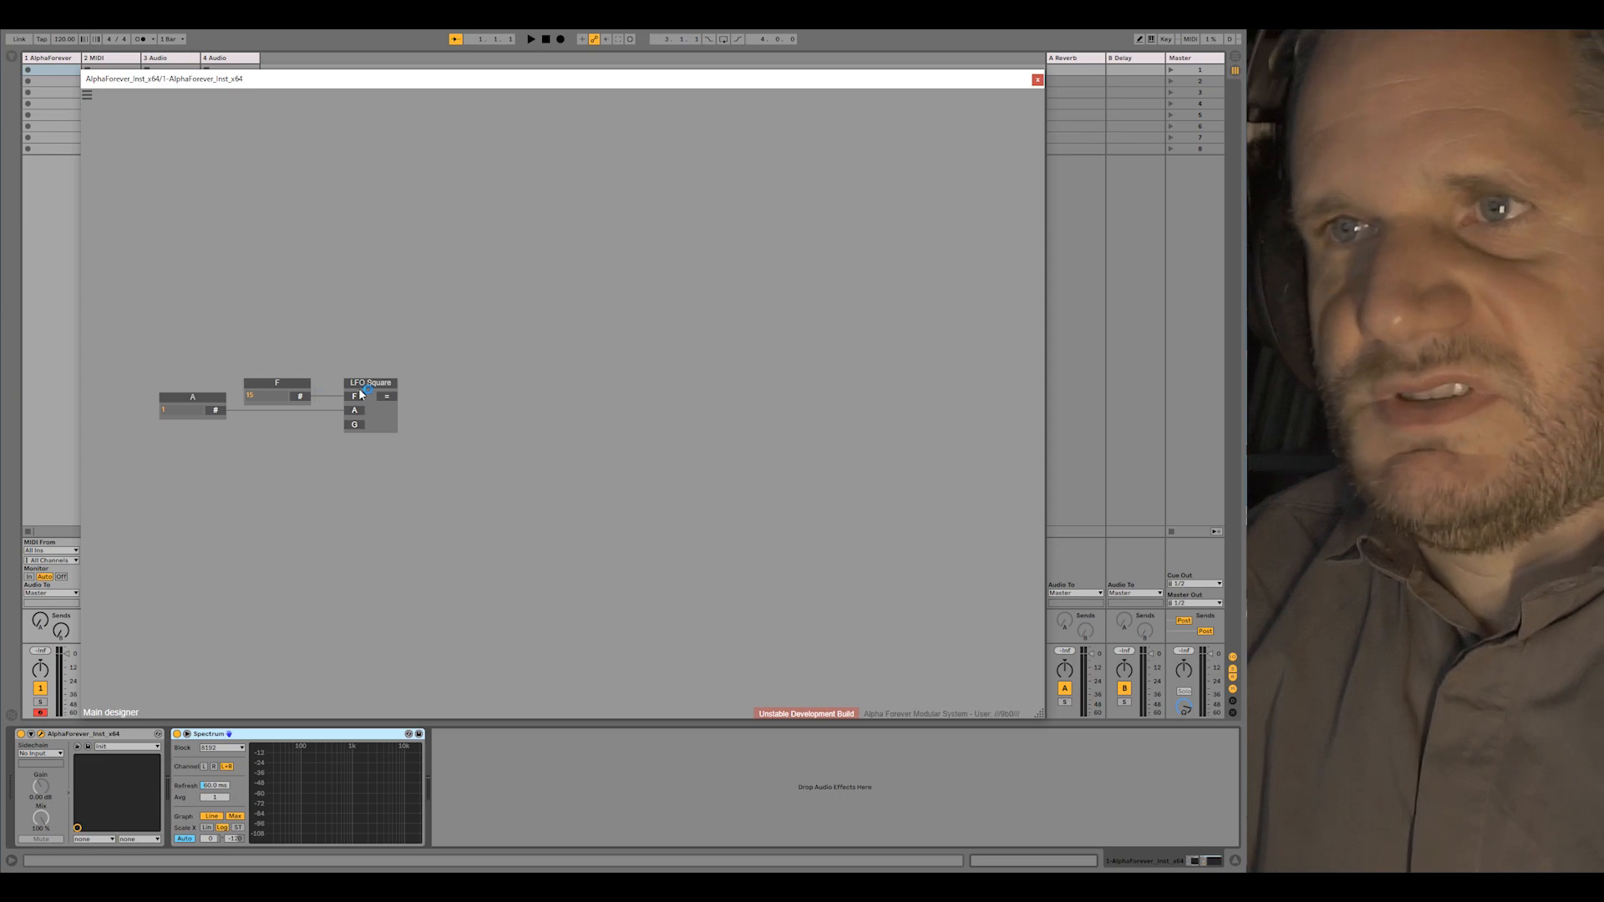
Add a Change module fed by the LFO Square's output
double_click(392, 399)
type("chan")
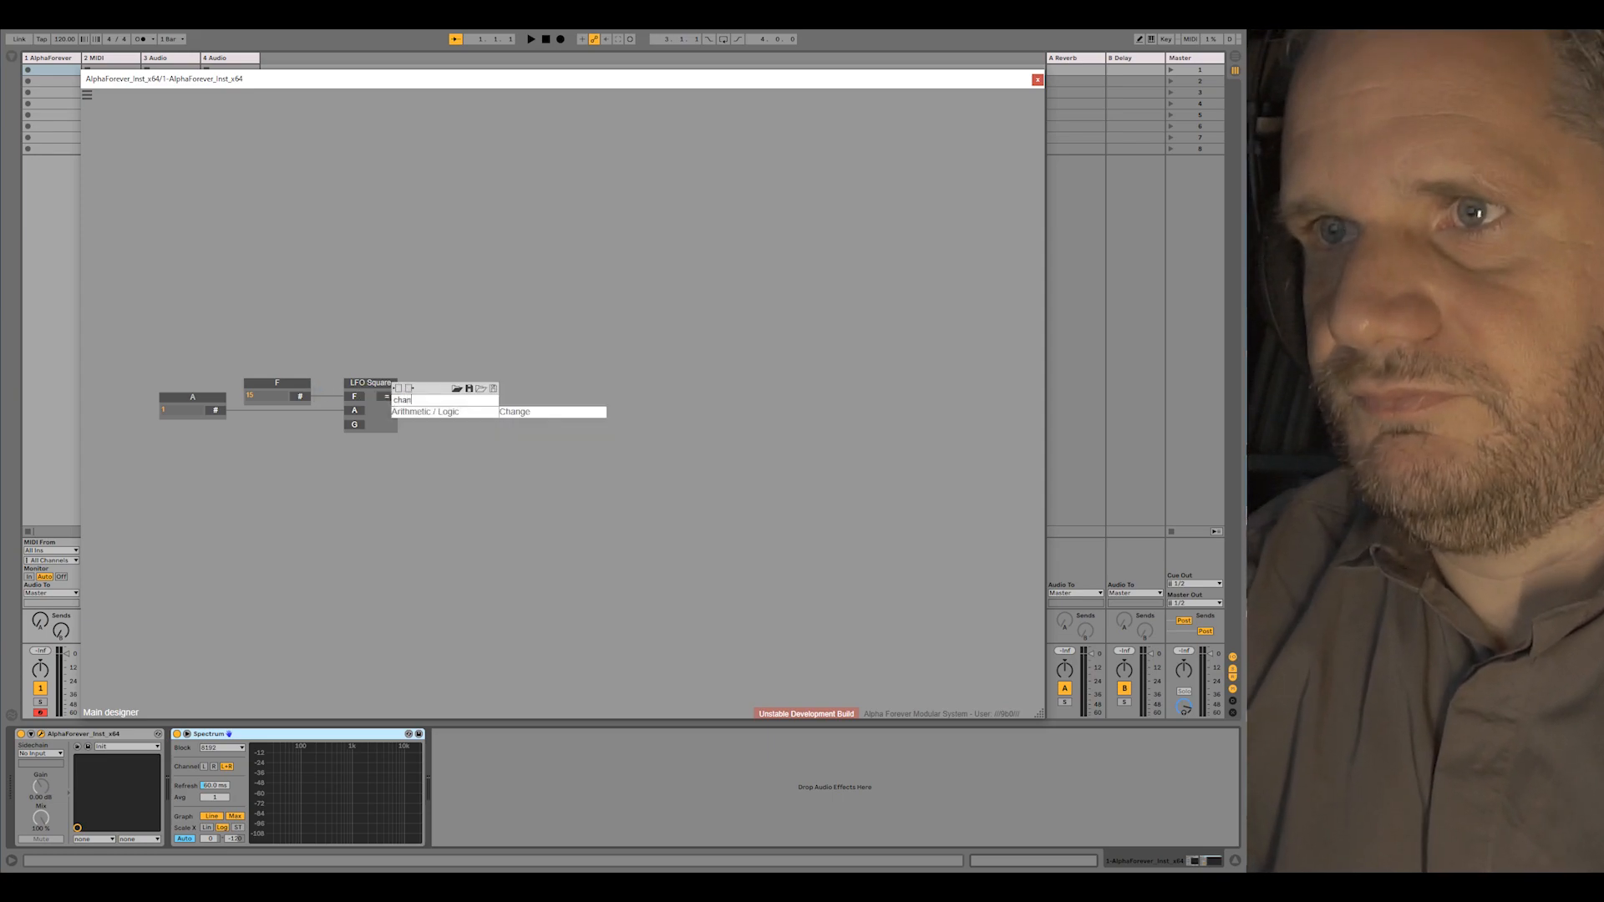
left_click(515, 416)
left_click_drag(481, 384, 101, 518)
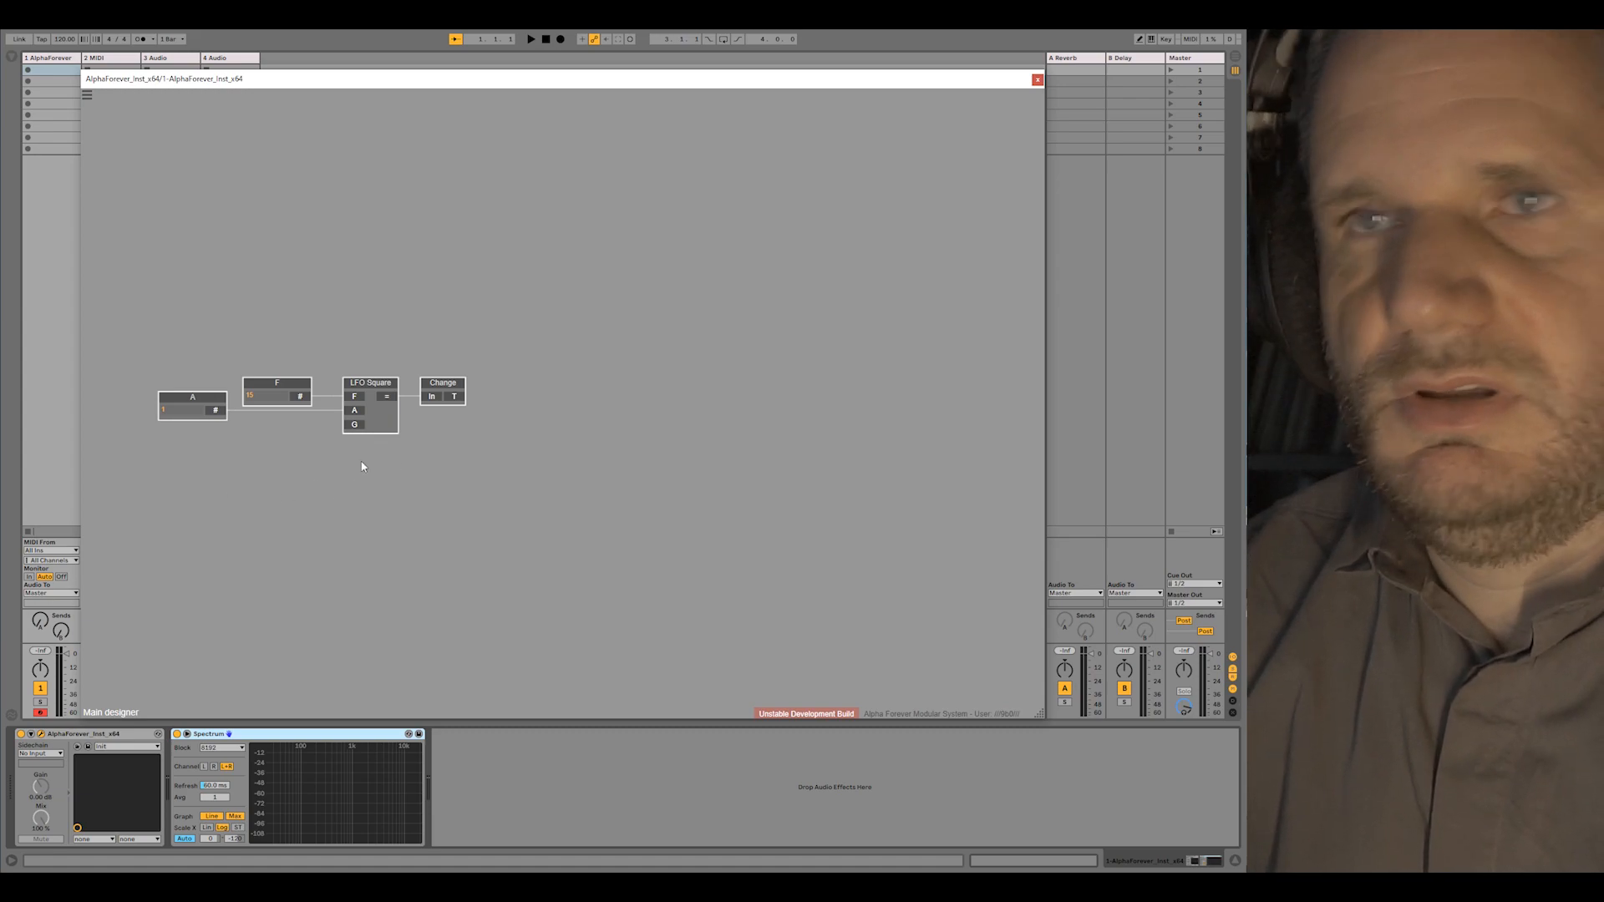
left_click(449, 416)
Add a Gain Lin module fed by the Change module's T output and place it well apart from the chain
right_click(458, 400)
type("gain")
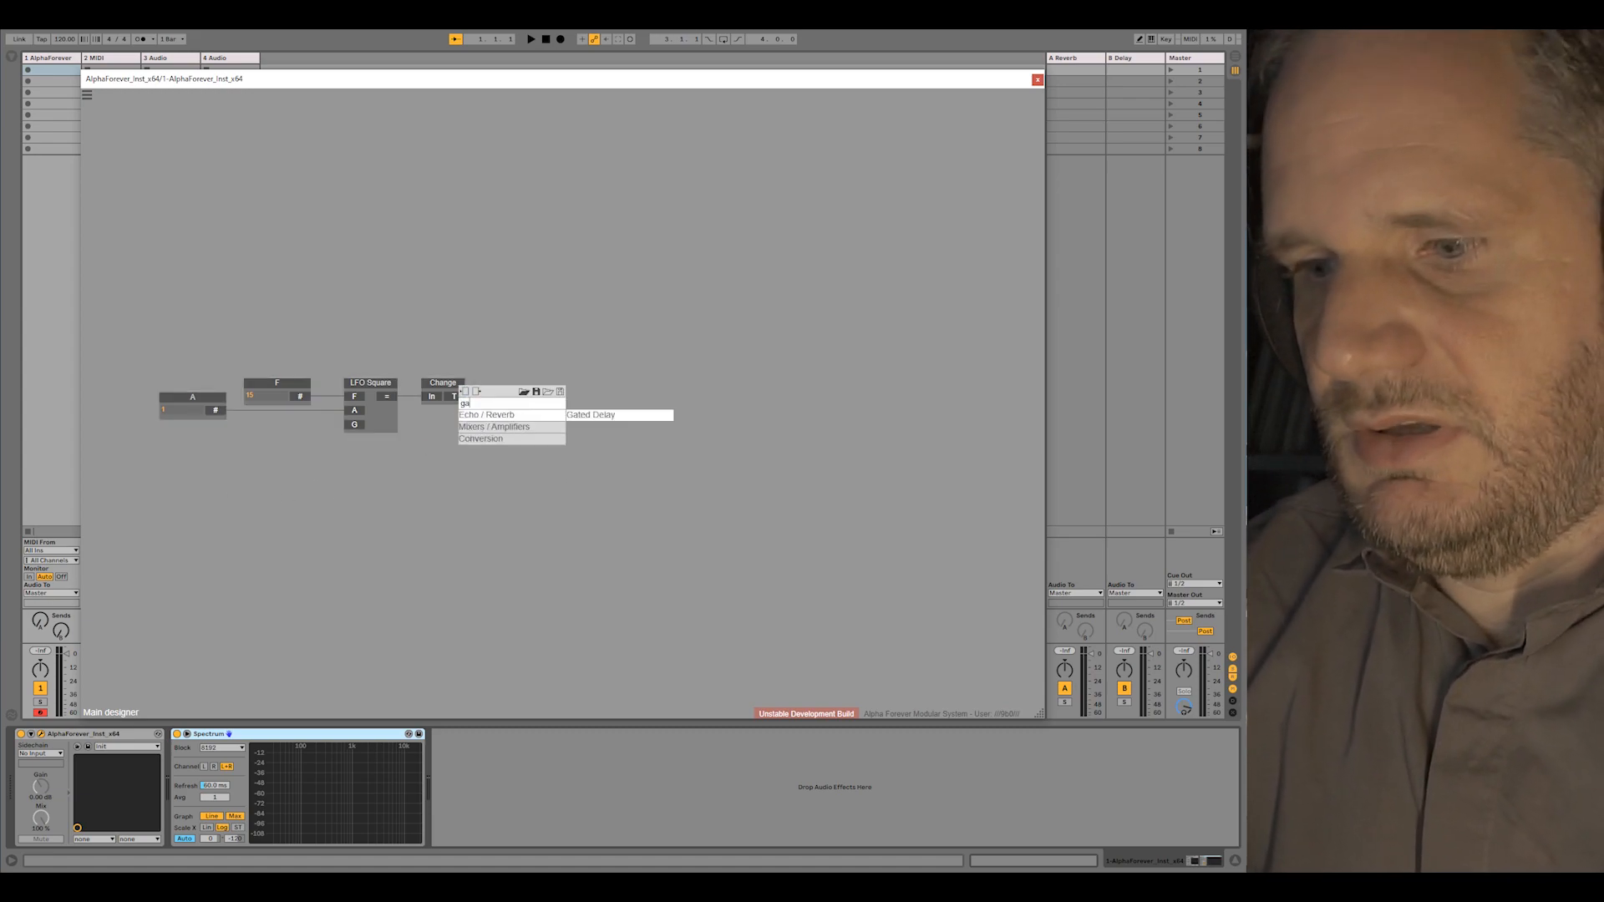
left_click(577, 415)
left_click_drag(548, 385, 641, 396)
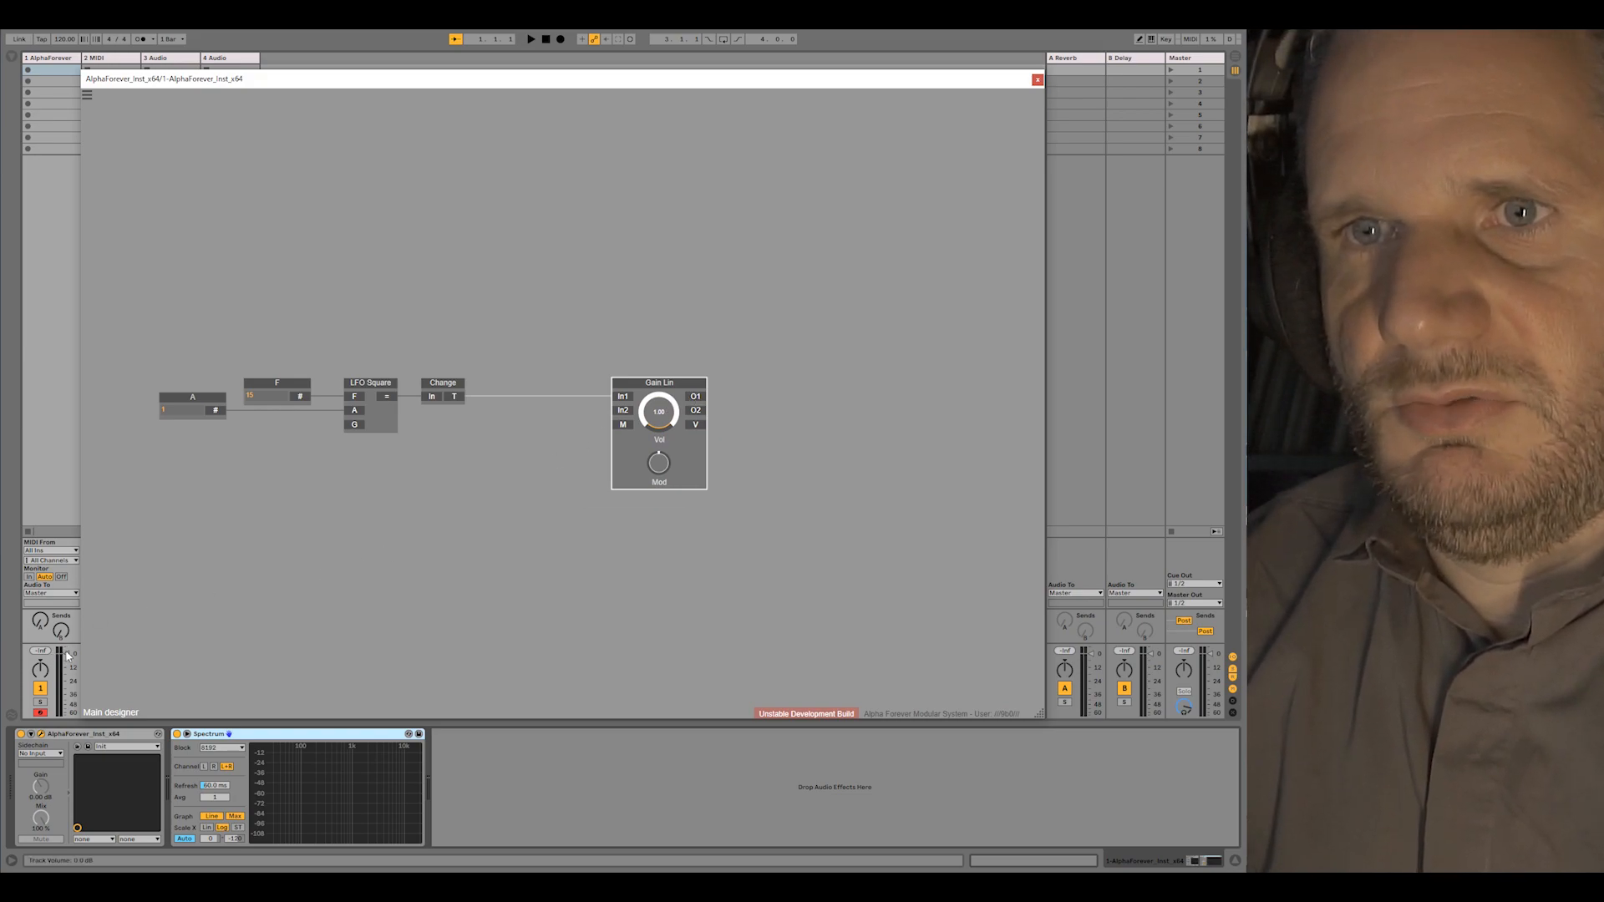
Lower the instrument track's volume to -inf dB and add an O2 output module to the Gain Lin's second output
left_click_drag(69, 657, 69, 718)
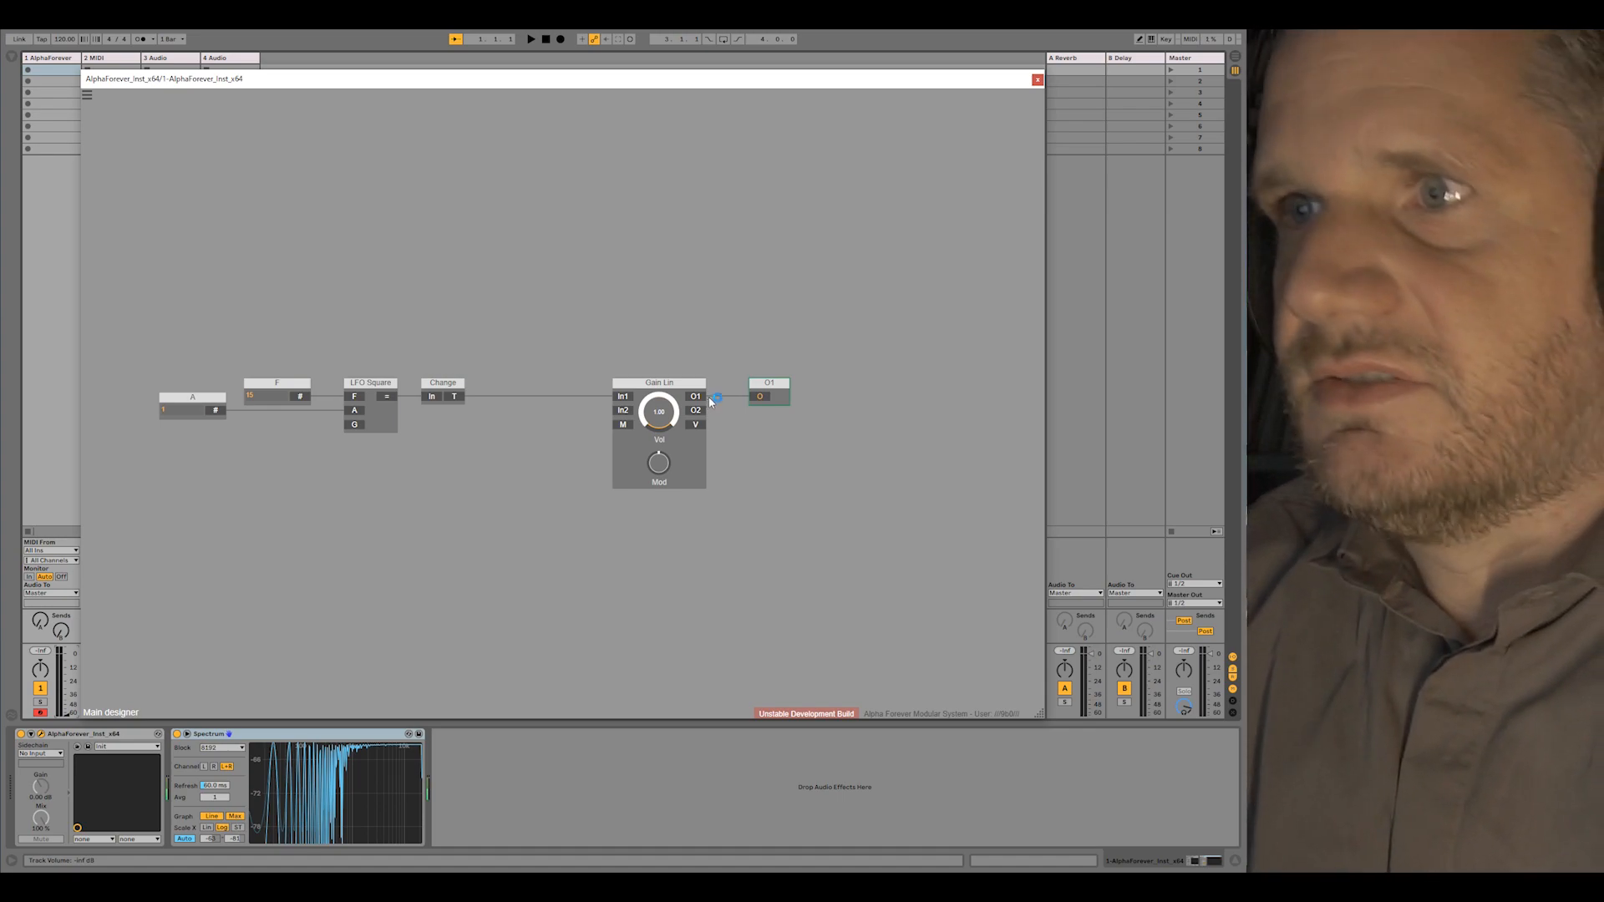
left_click_drag(702, 411, 818, 399)
Set the Spectrum's block size to 2048, turn off its automatic scaling and widen the displayed level range
left_click(215, 748)
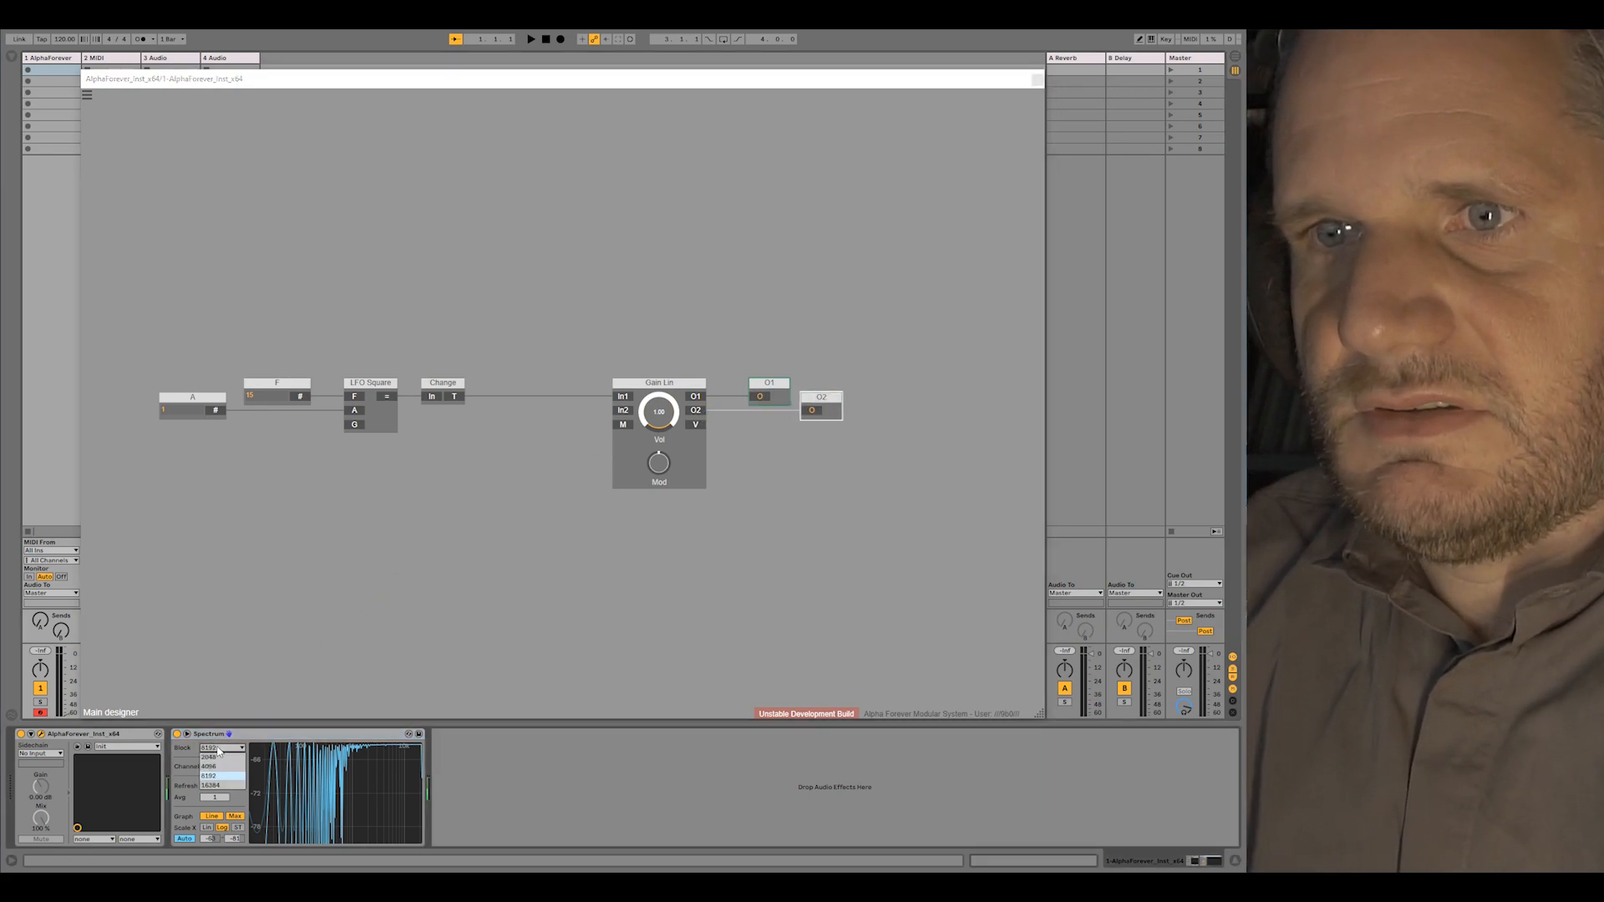
left_click(217, 761)
left_click(203, 839)
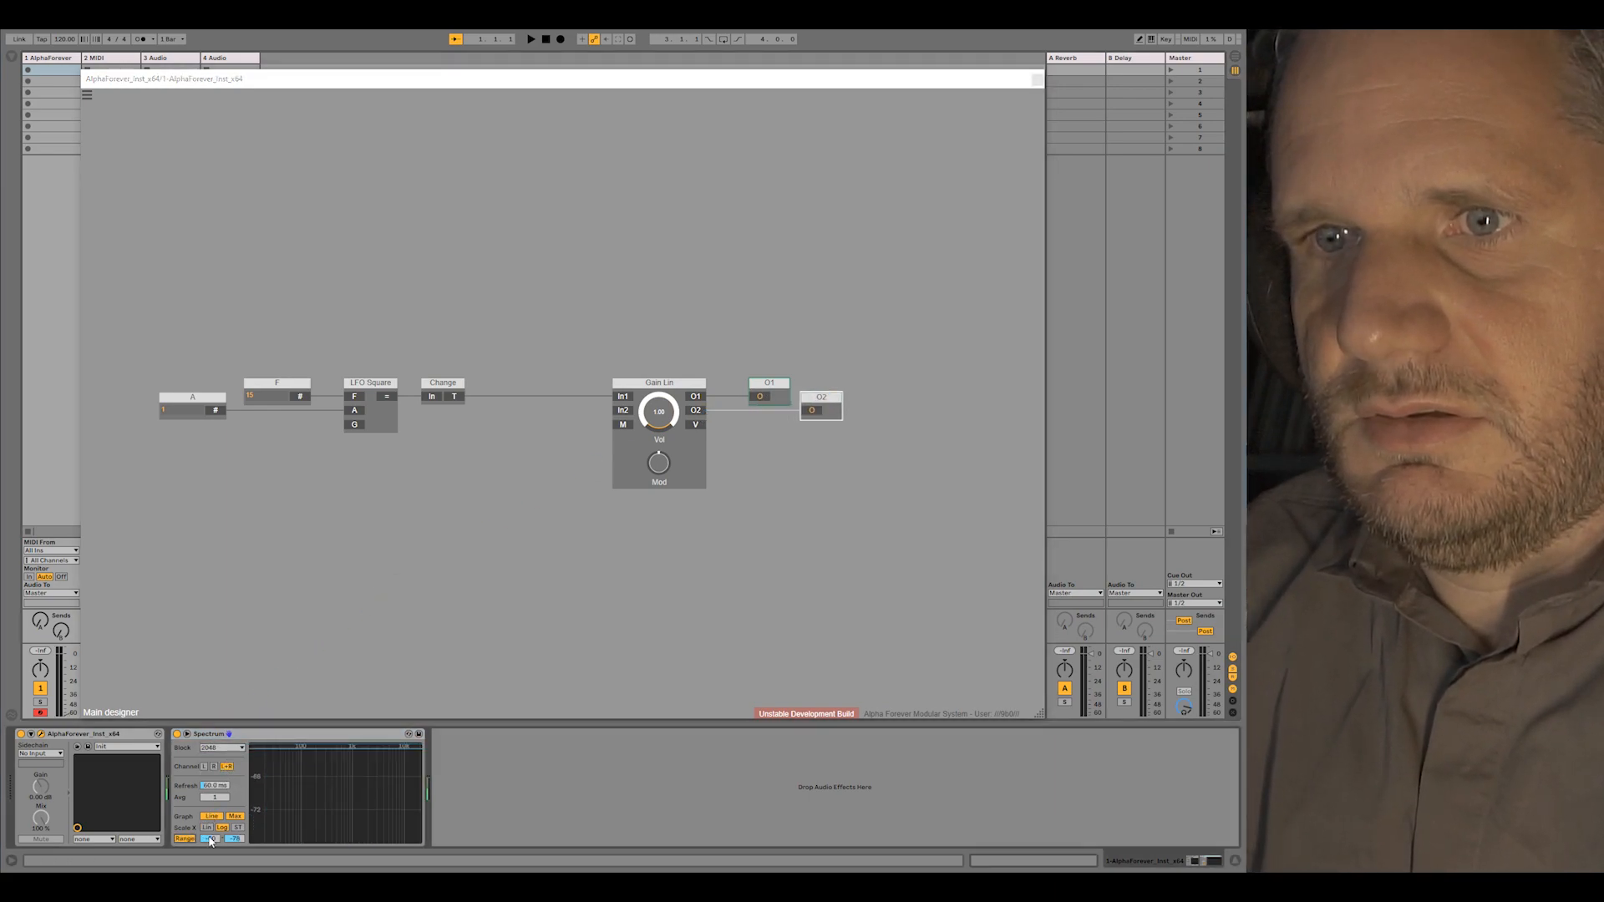
left_click_drag(235, 839, 238, 872)
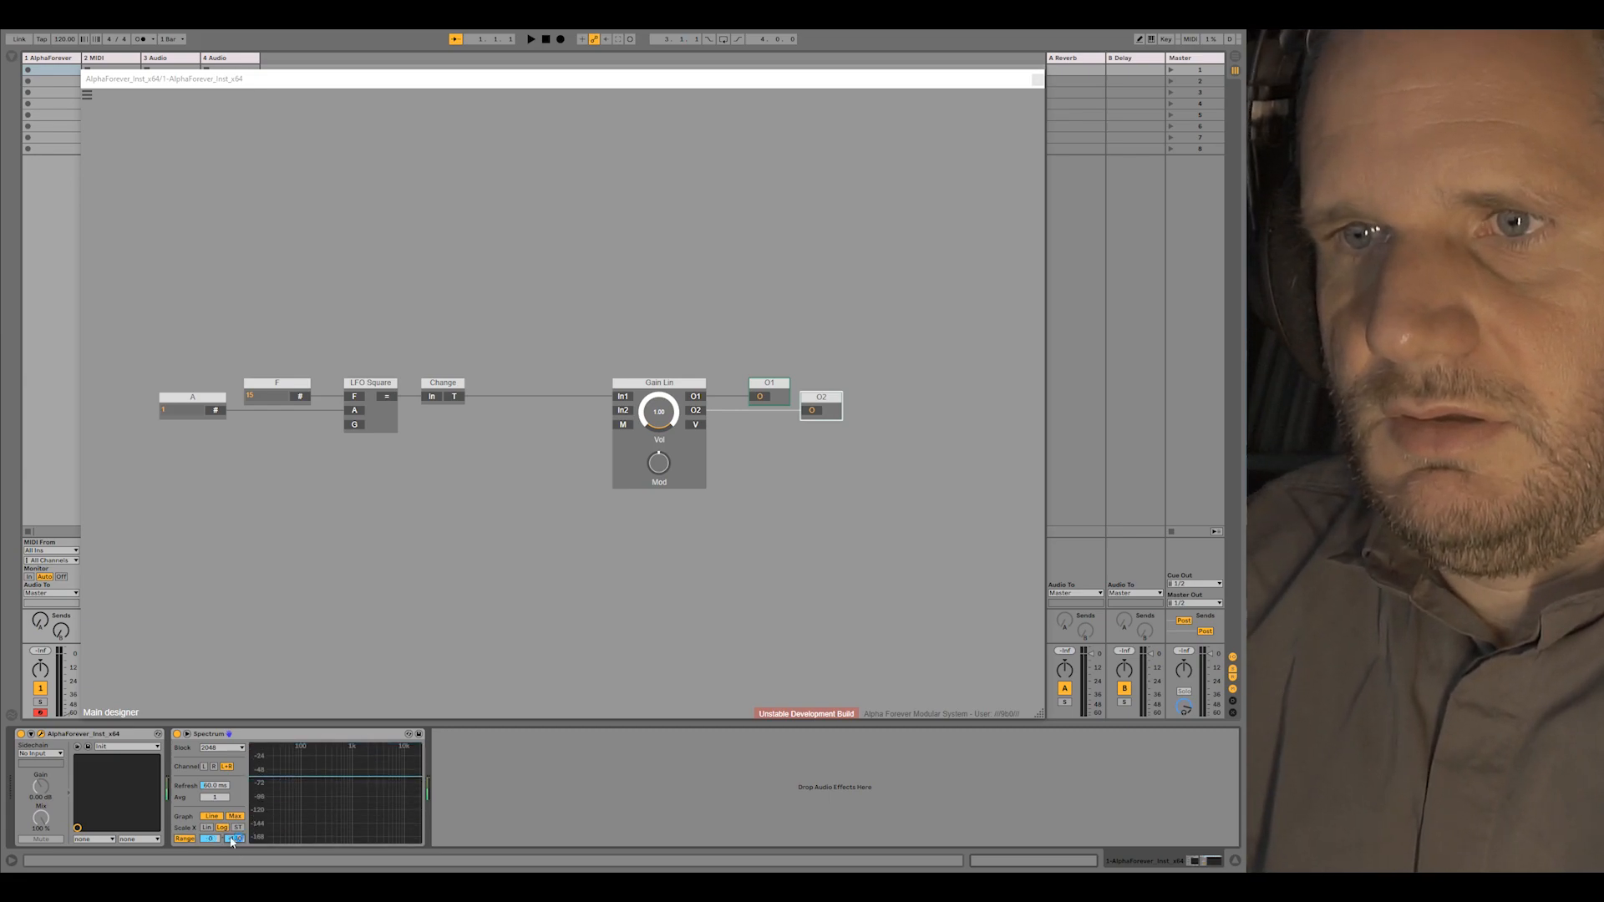
left_click(490, 447)
mouse_move(269, 767)
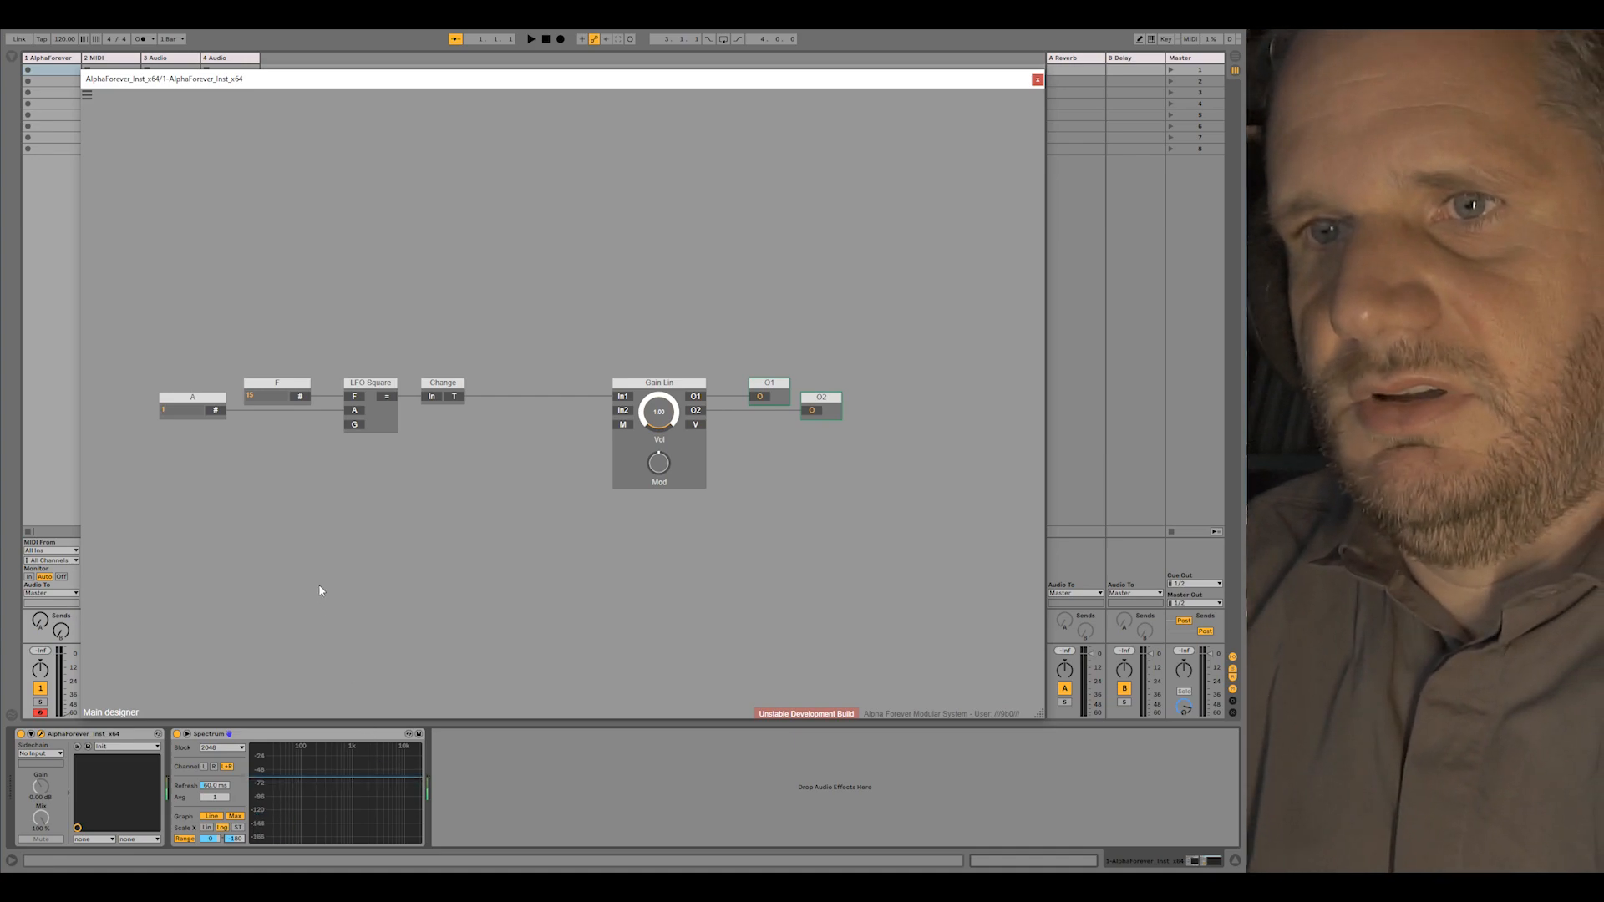
Spread the LFO chain and the Gain Lin with its outputs apart to make room between Change and Gain Lin
left_click_drag(487, 353, 168, 504)
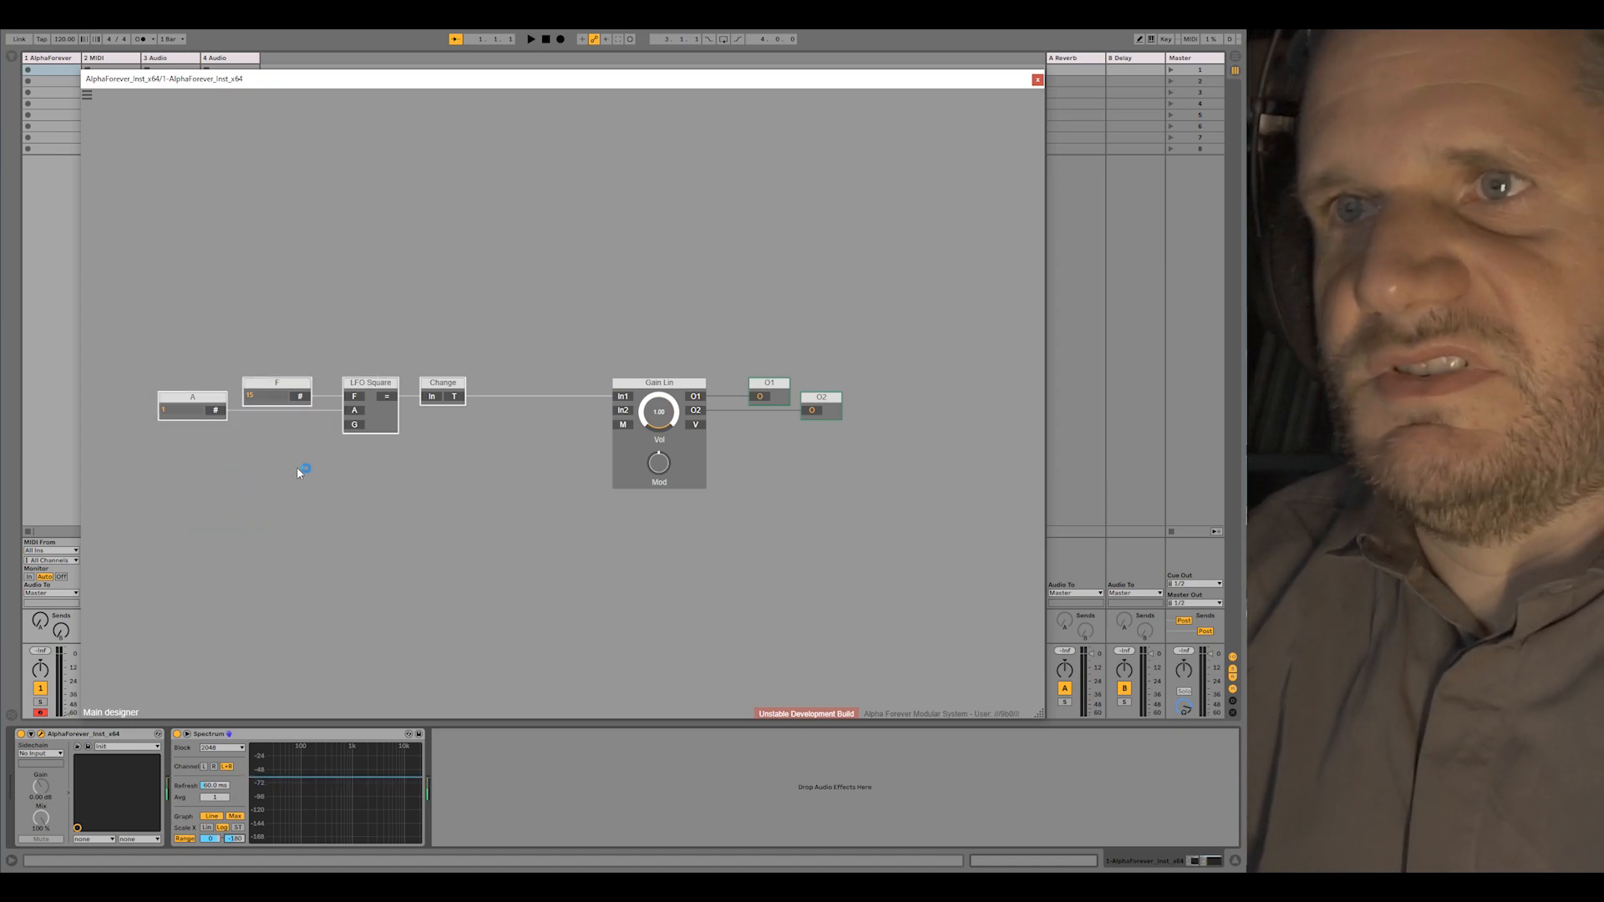
left_click_drag(453, 385, 399, 385)
left_click(470, 358)
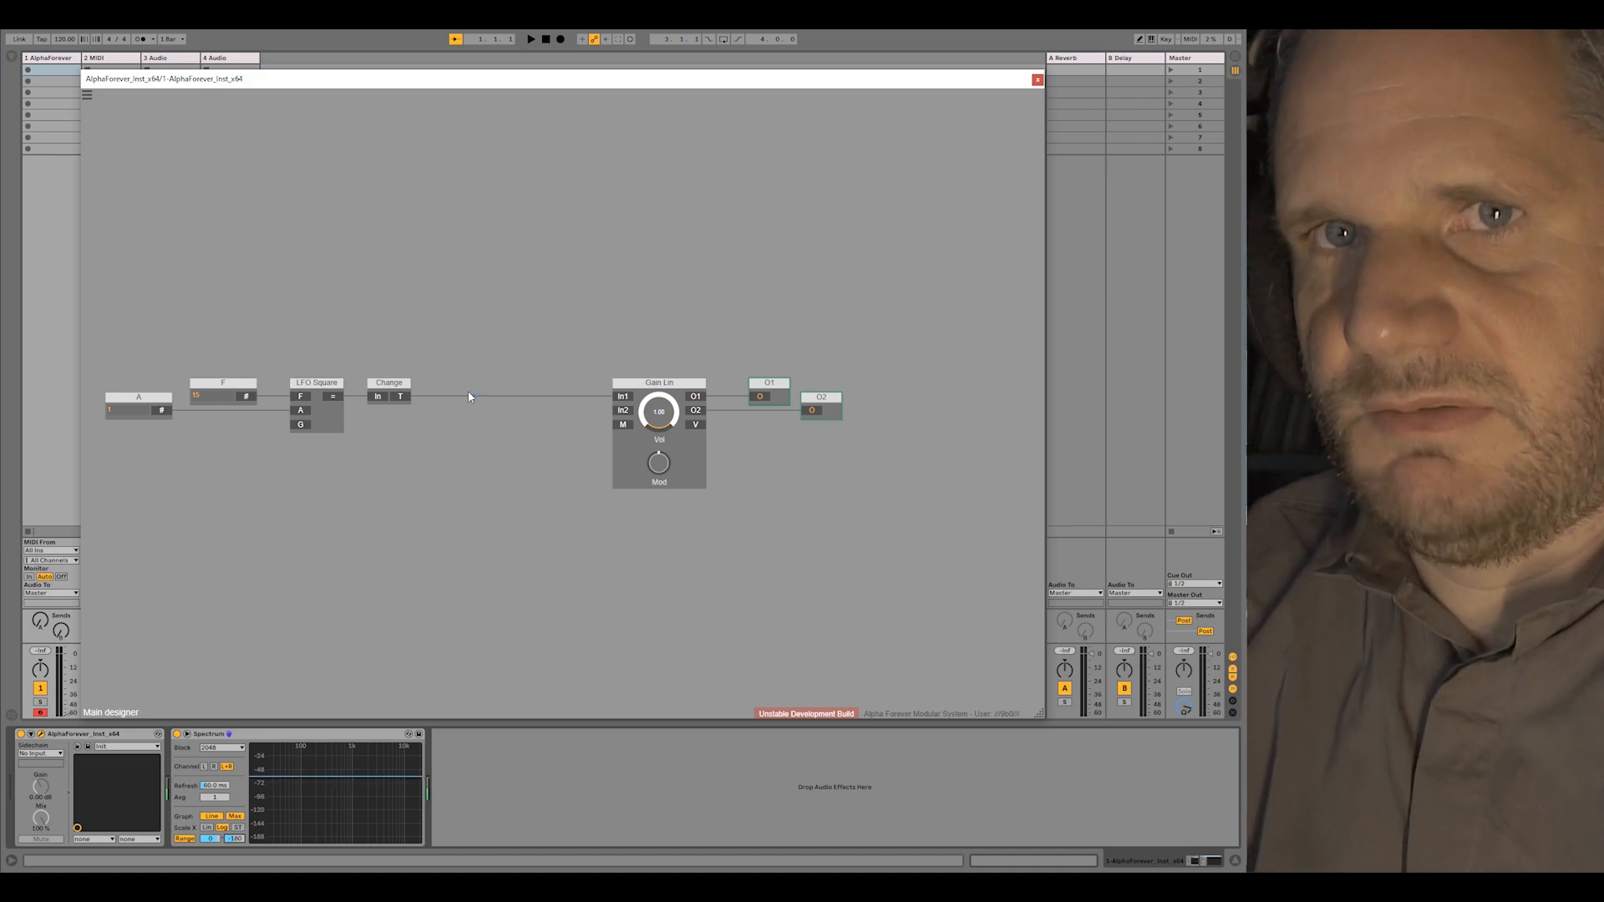
left_click_drag(503, 375, 867, 532)
left_click_drag(638, 387, 790, 386)
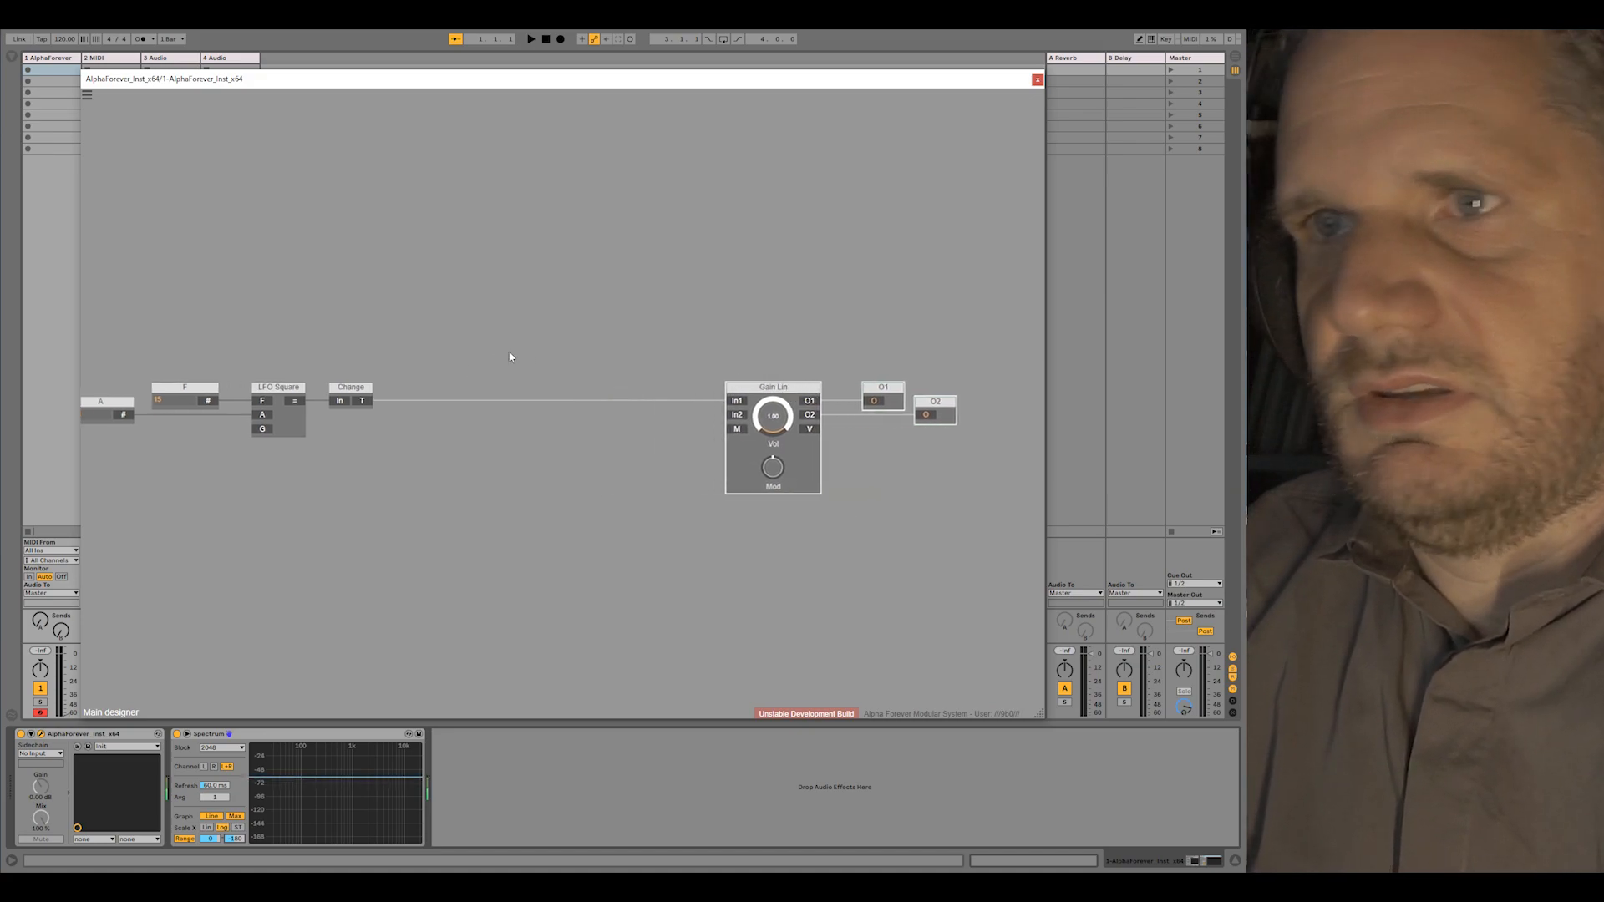
left_click_drag(511, 357, 603, 314)
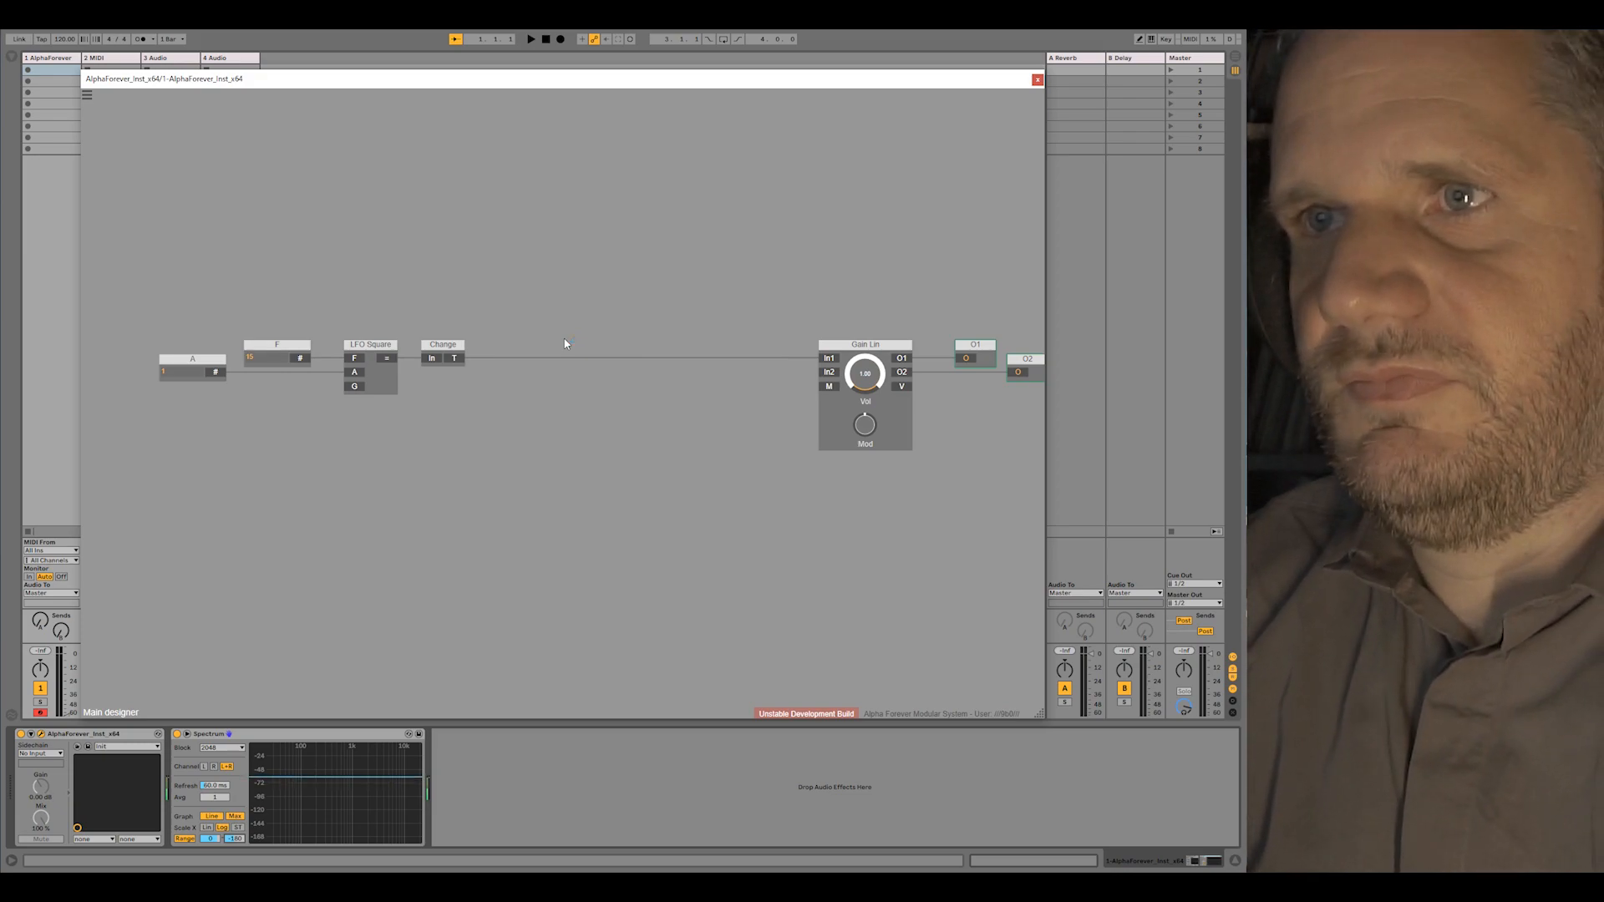
Insert an Add module between the Change and Gain Lin modules, with some space after Change
right_click(459, 369)
left_click(590, 373)
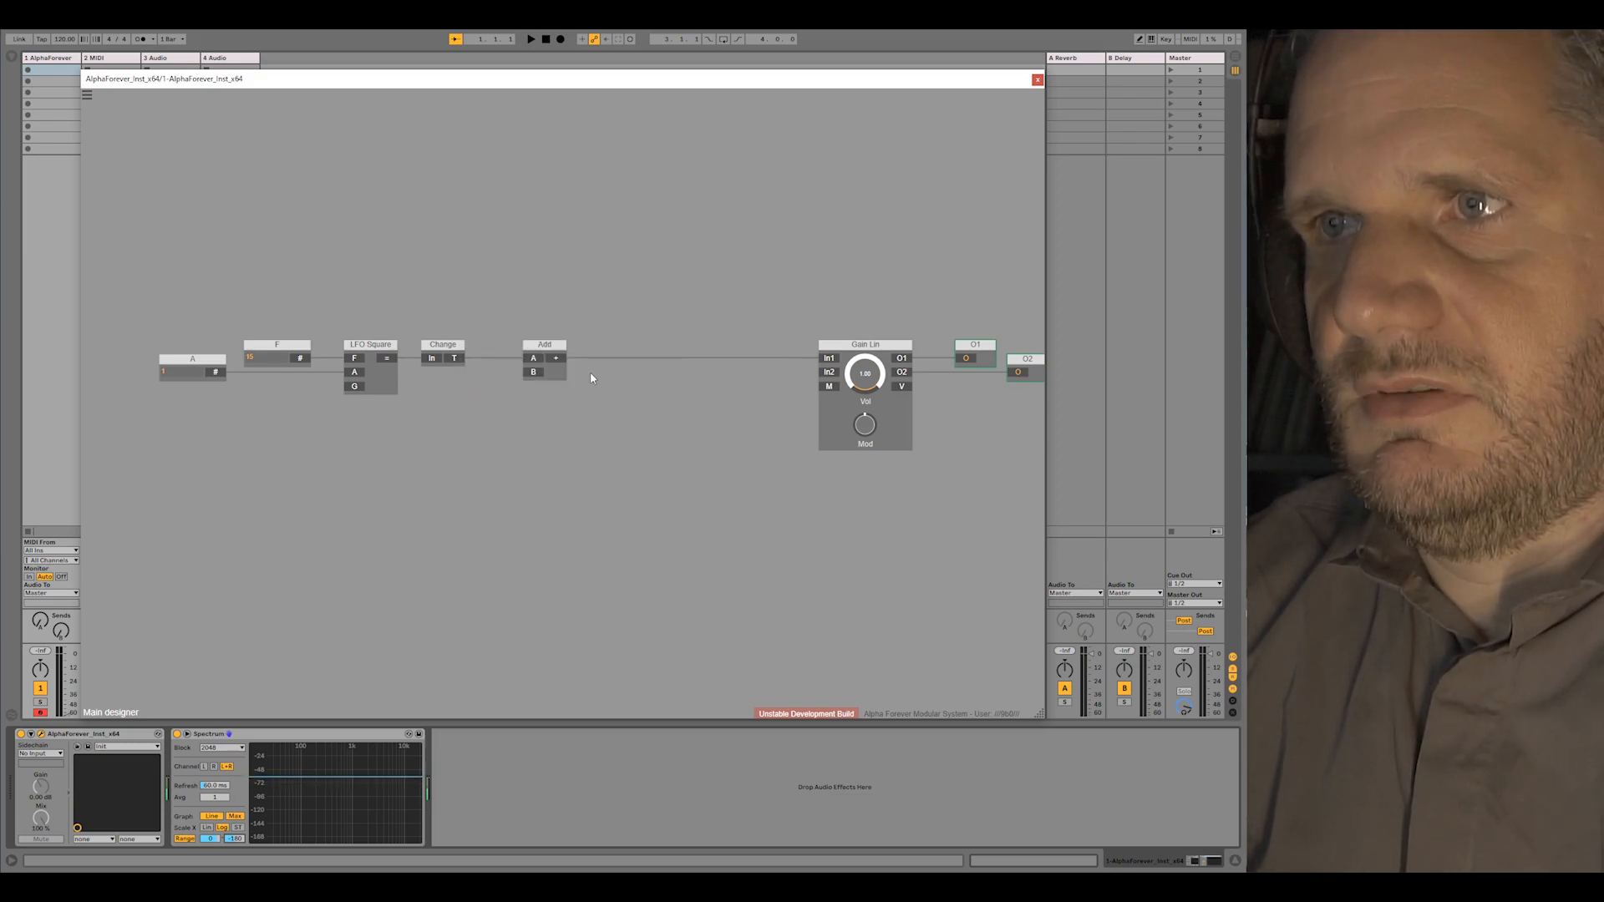
left_click_drag(575, 346, 605, 346)
left_click(545, 388)
Add a Delay module feeding the Add module's B input and connect Change's T output to its input
right_click(578, 380)
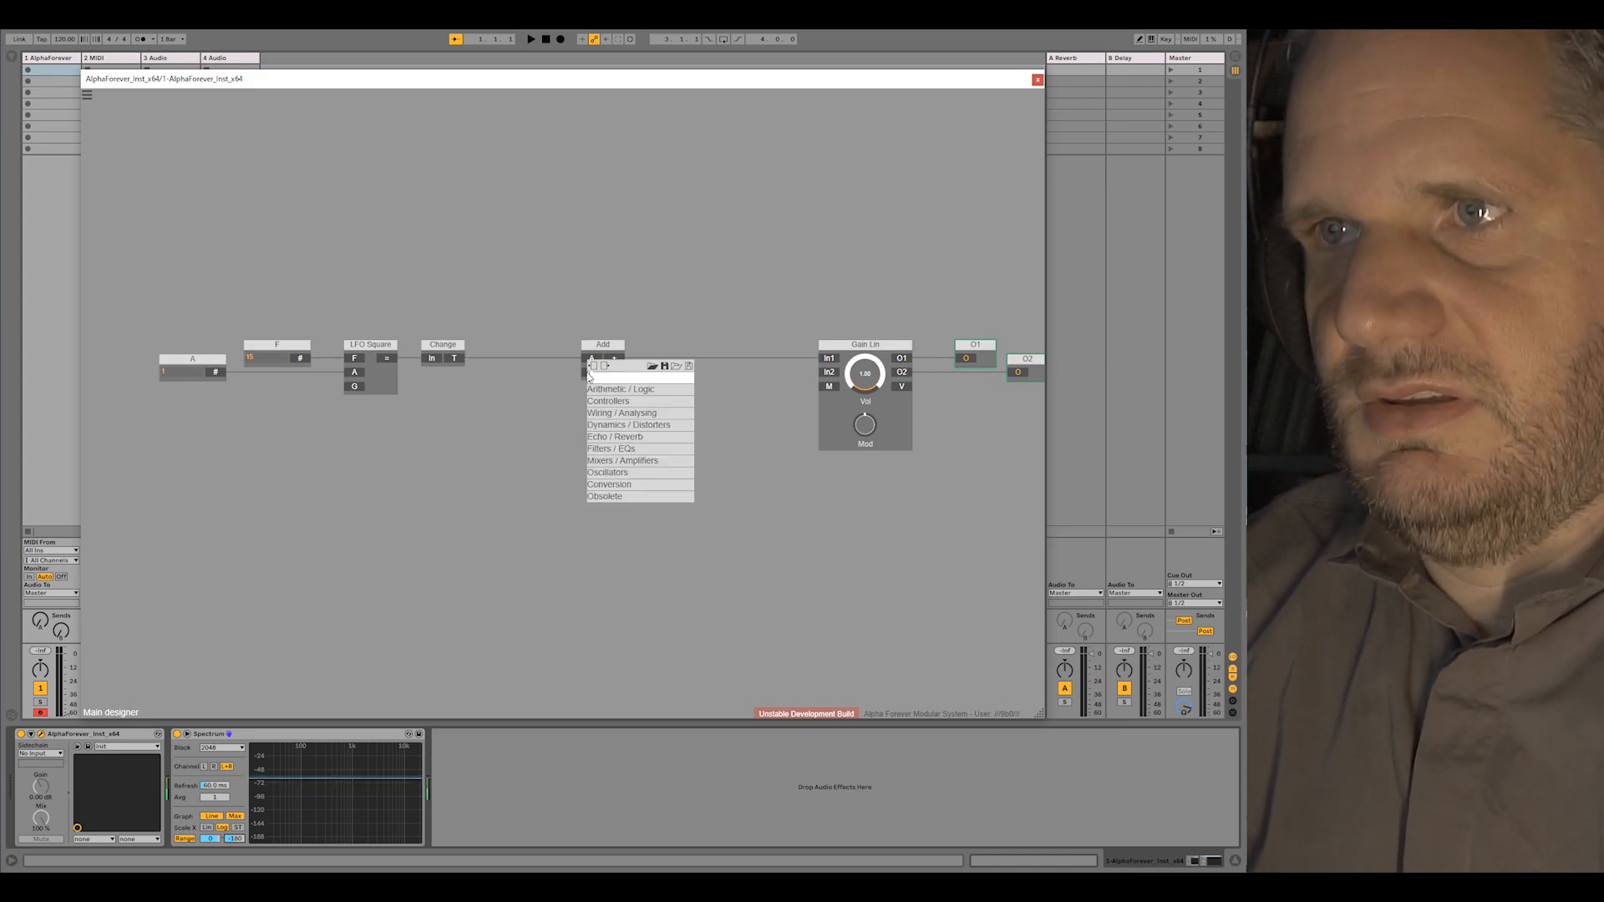
type("dela")
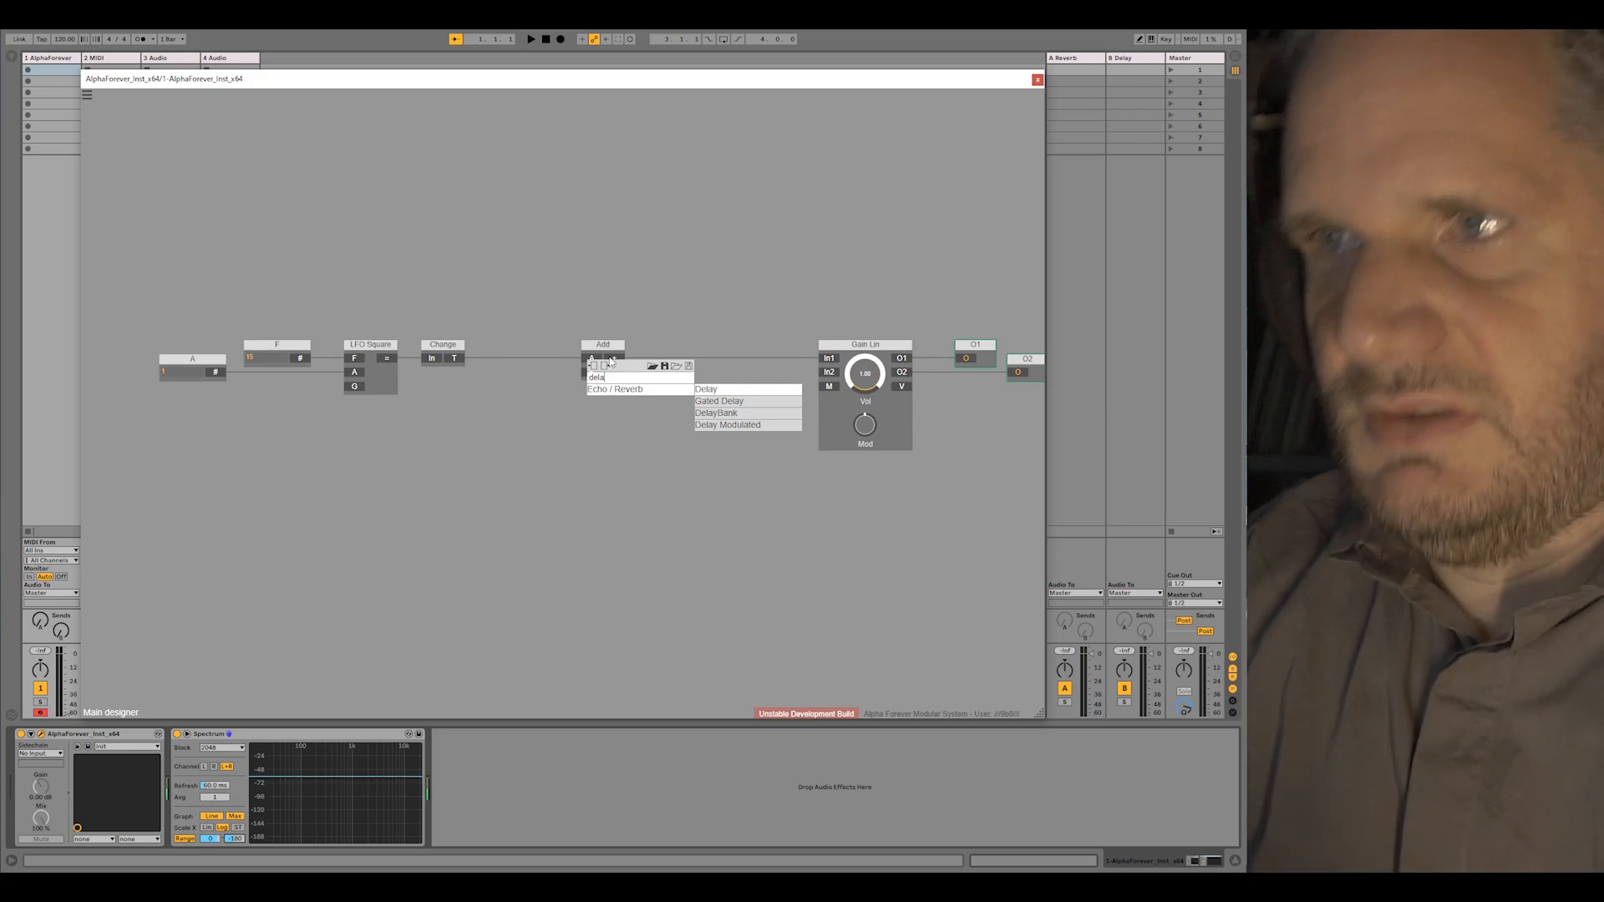
key("Return")
mouse_move(512, 360)
left_mouse_down()
mouse_move(539, 361)
mouse_move(507, 373)
left_mouse_up()
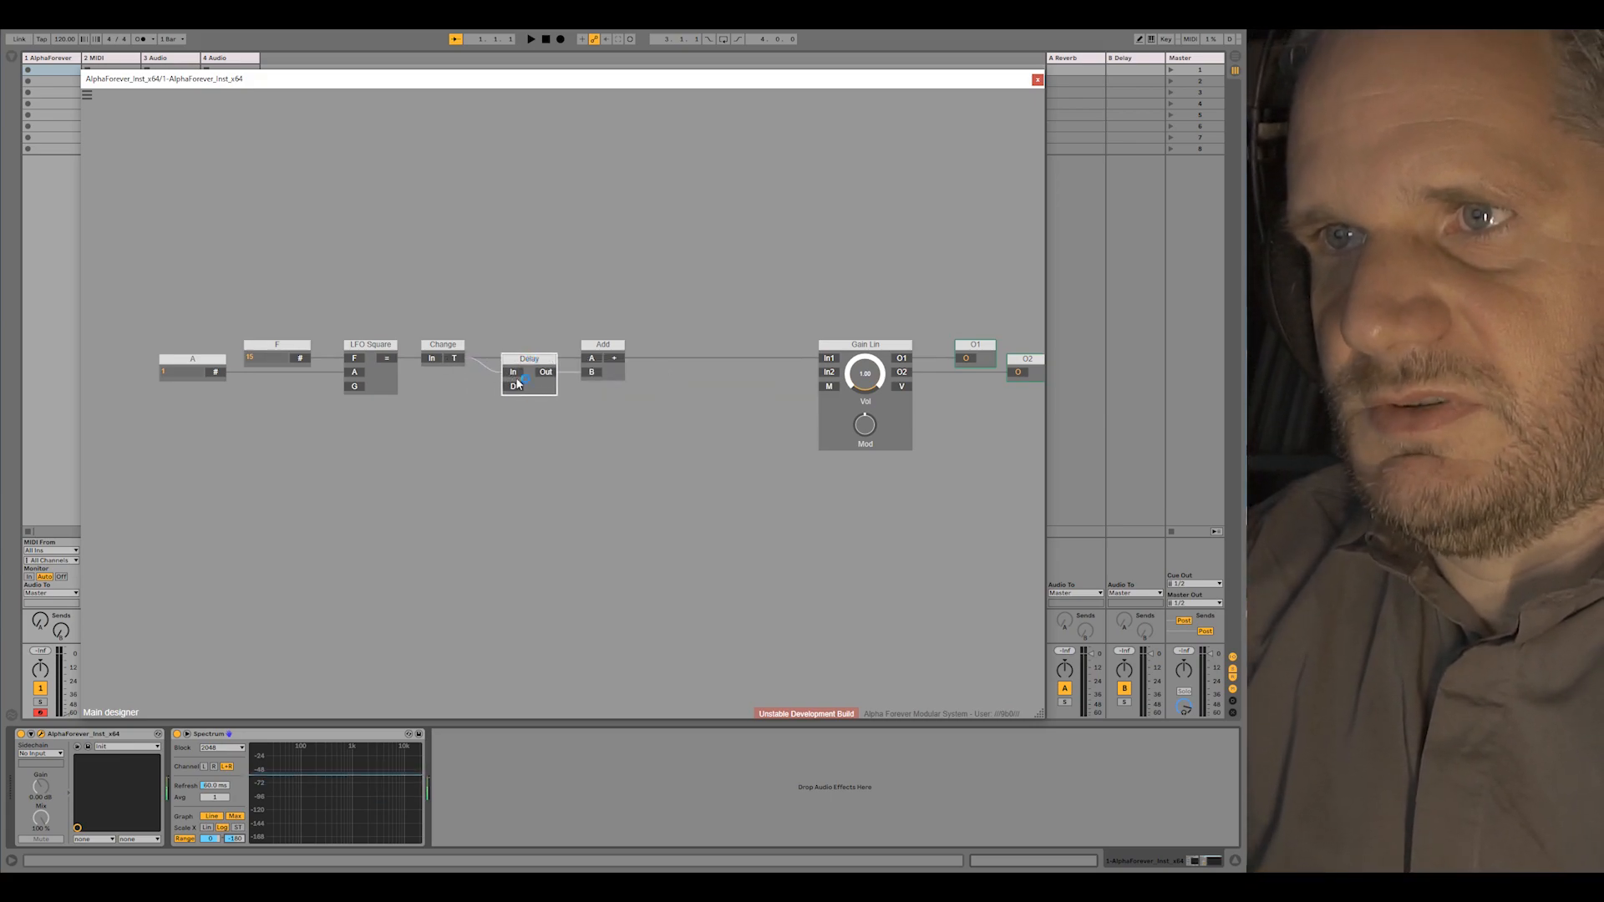
Add a Sample Rate module and a Mul module fed by its 1/S output, spaced apart below the main chain
right_click(444, 457)
type("sample")
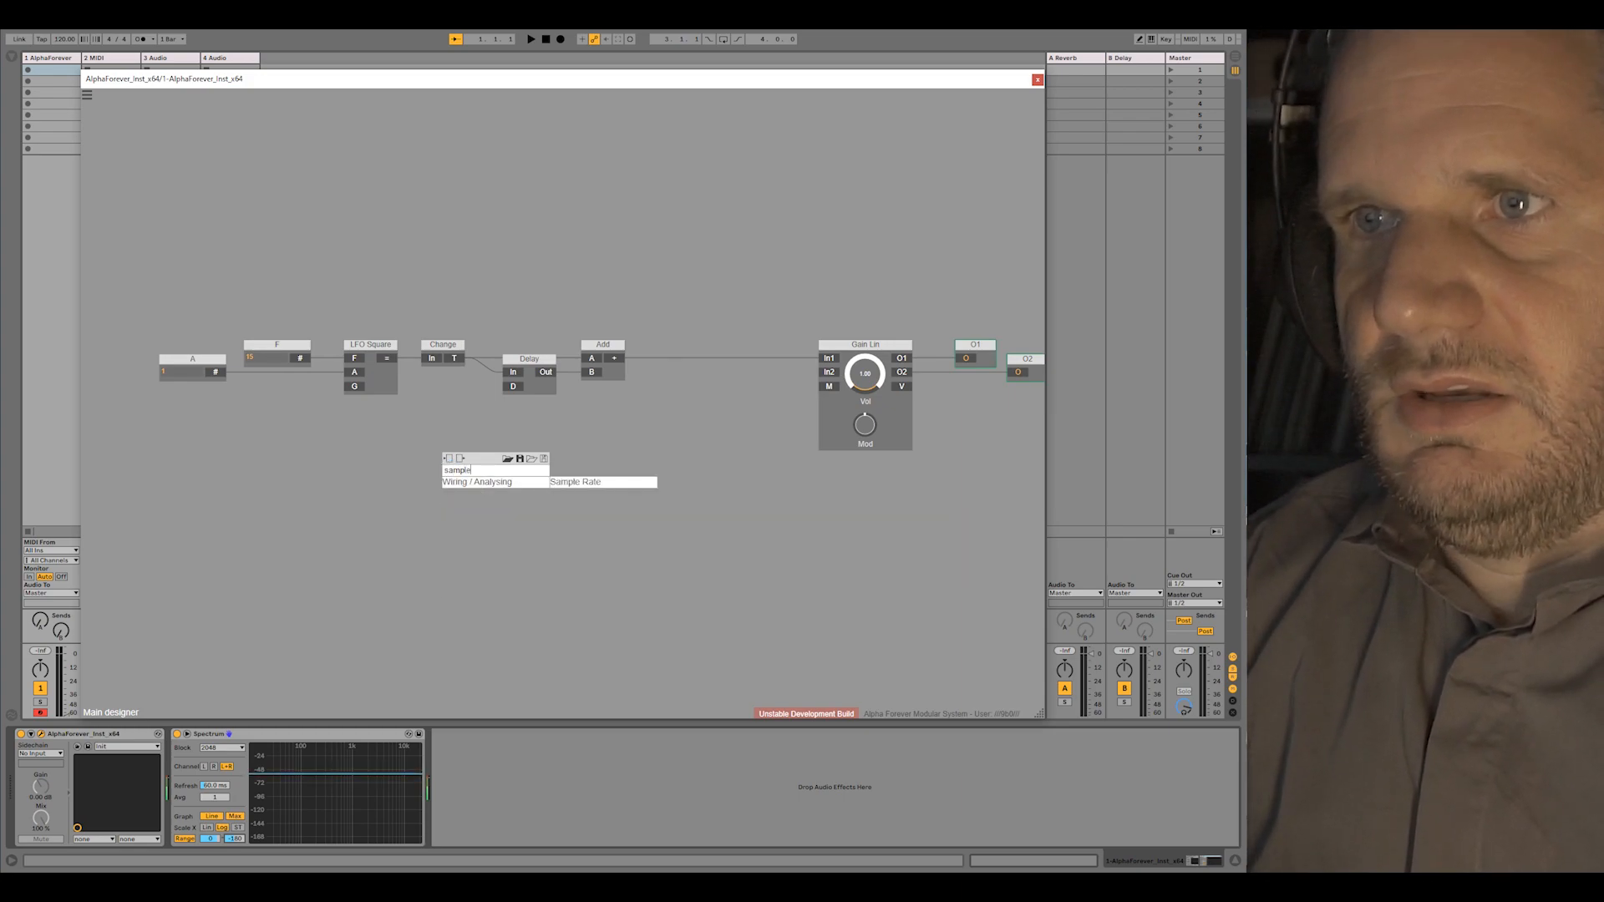
left_click(565, 482)
right_click(502, 499)
type("mul")
mouse_move(583, 513)
left_click(638, 516)
left_click_drag(479, 471, 403, 471)
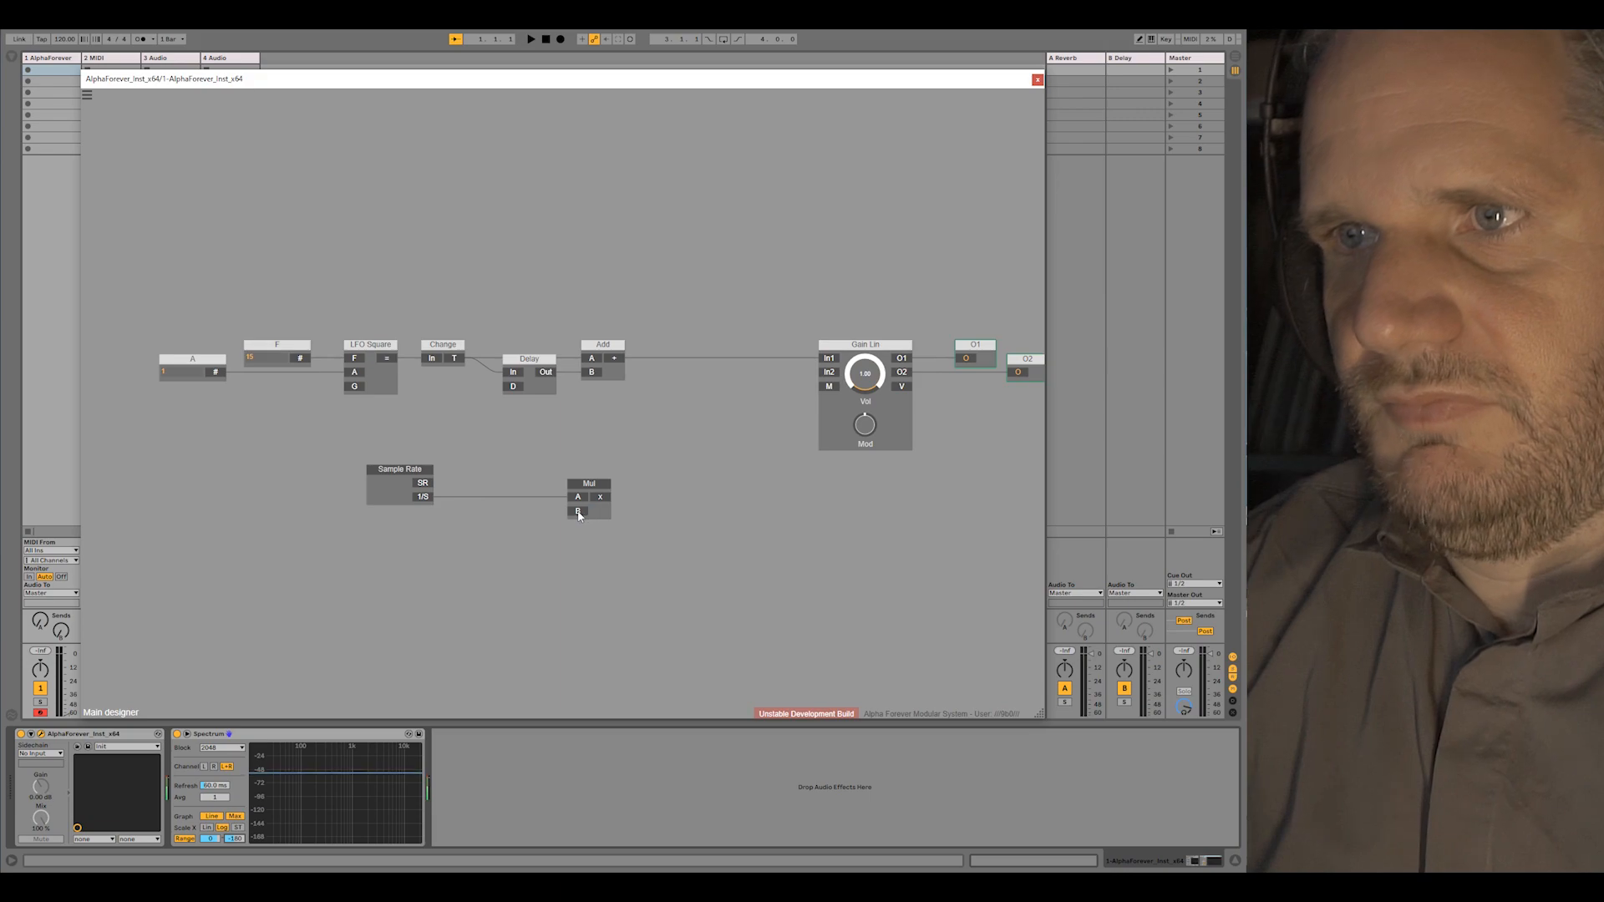
Create a constant module for the Mul module's B input and set it to 1000
double_click(577, 512)
double_click(490, 508)
type("110")
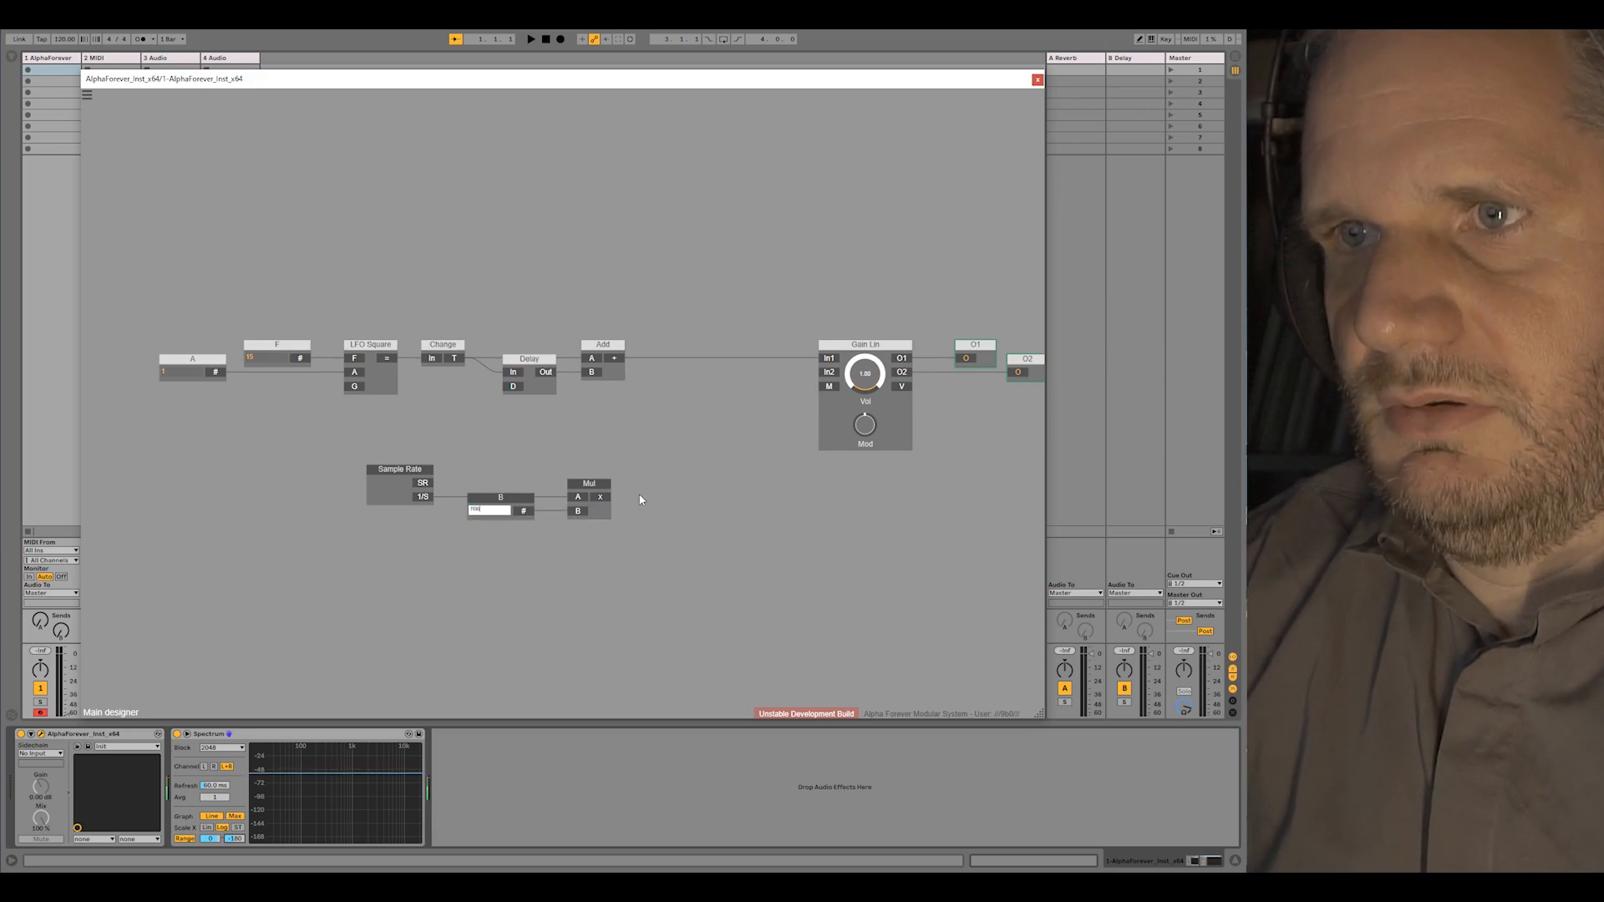
type("0")
key("Return")
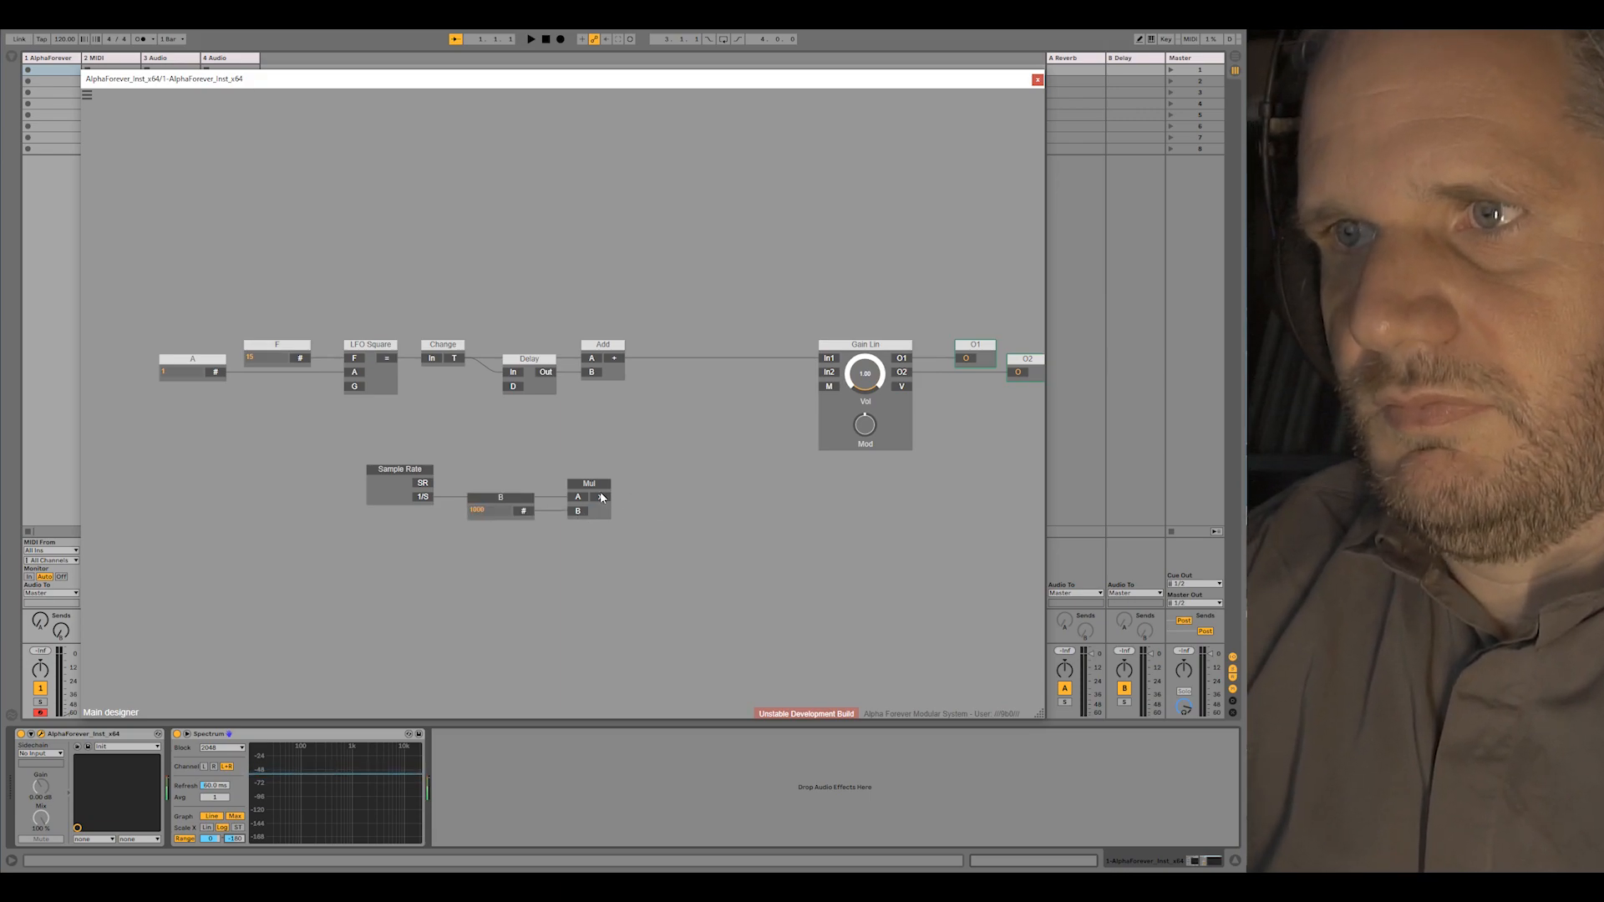
Connect the Mul output to the Delay's D input and move the sample-rate group directly below the LFO chain
left_click_drag(655, 452, 513, 386)
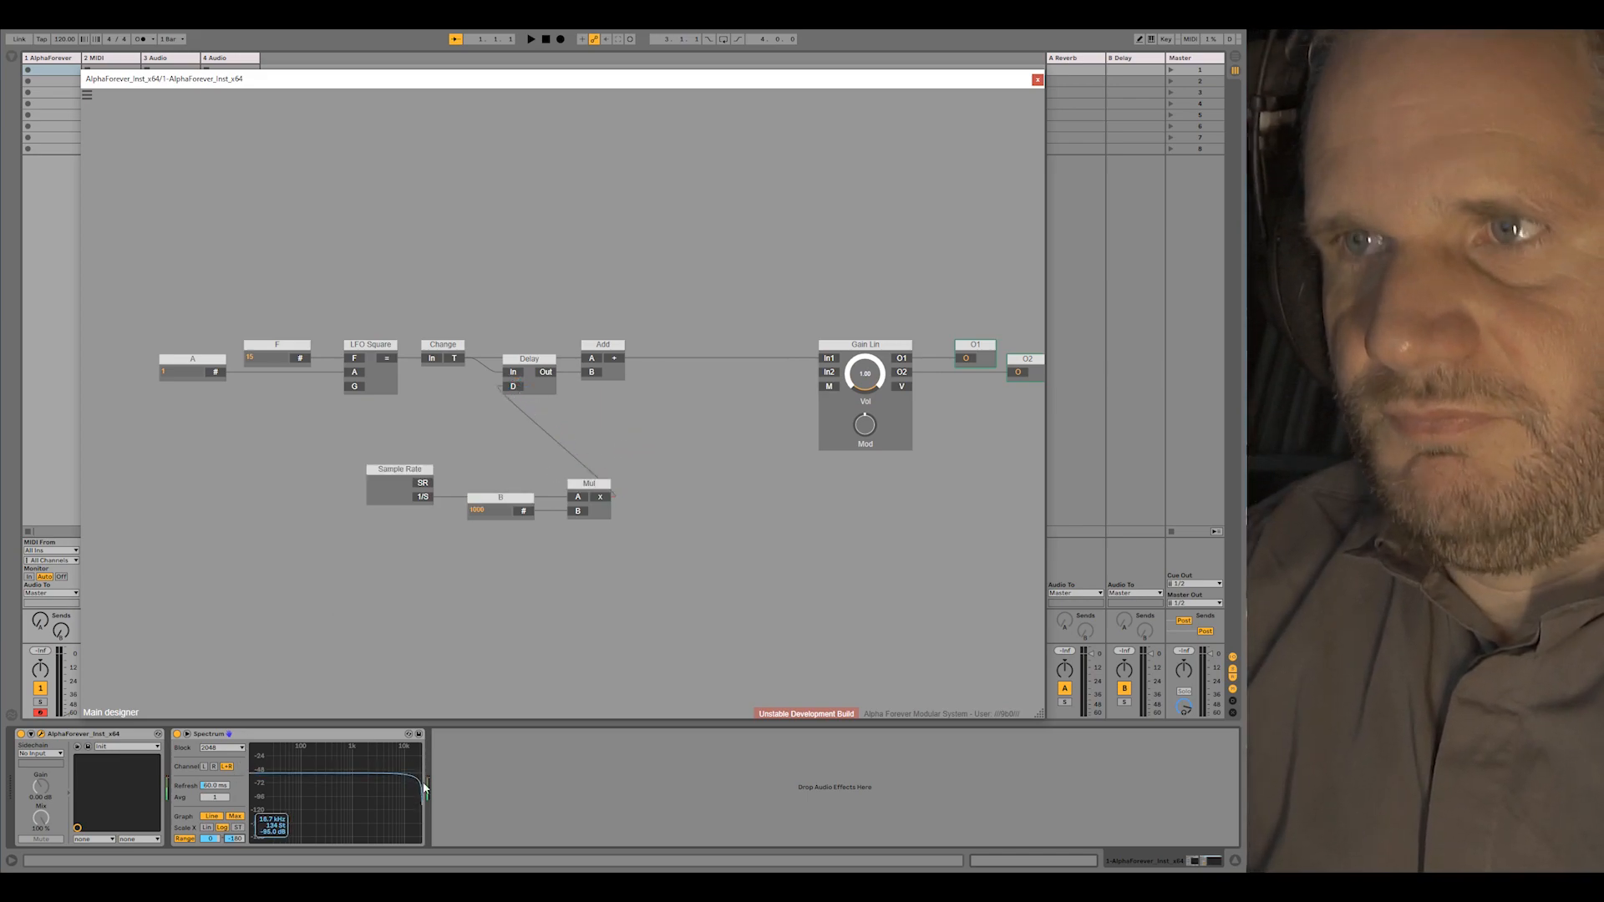
left_click_drag(313, 589, 700, 465)
left_click_drag(596, 492, 473, 446)
left_click(563, 422)
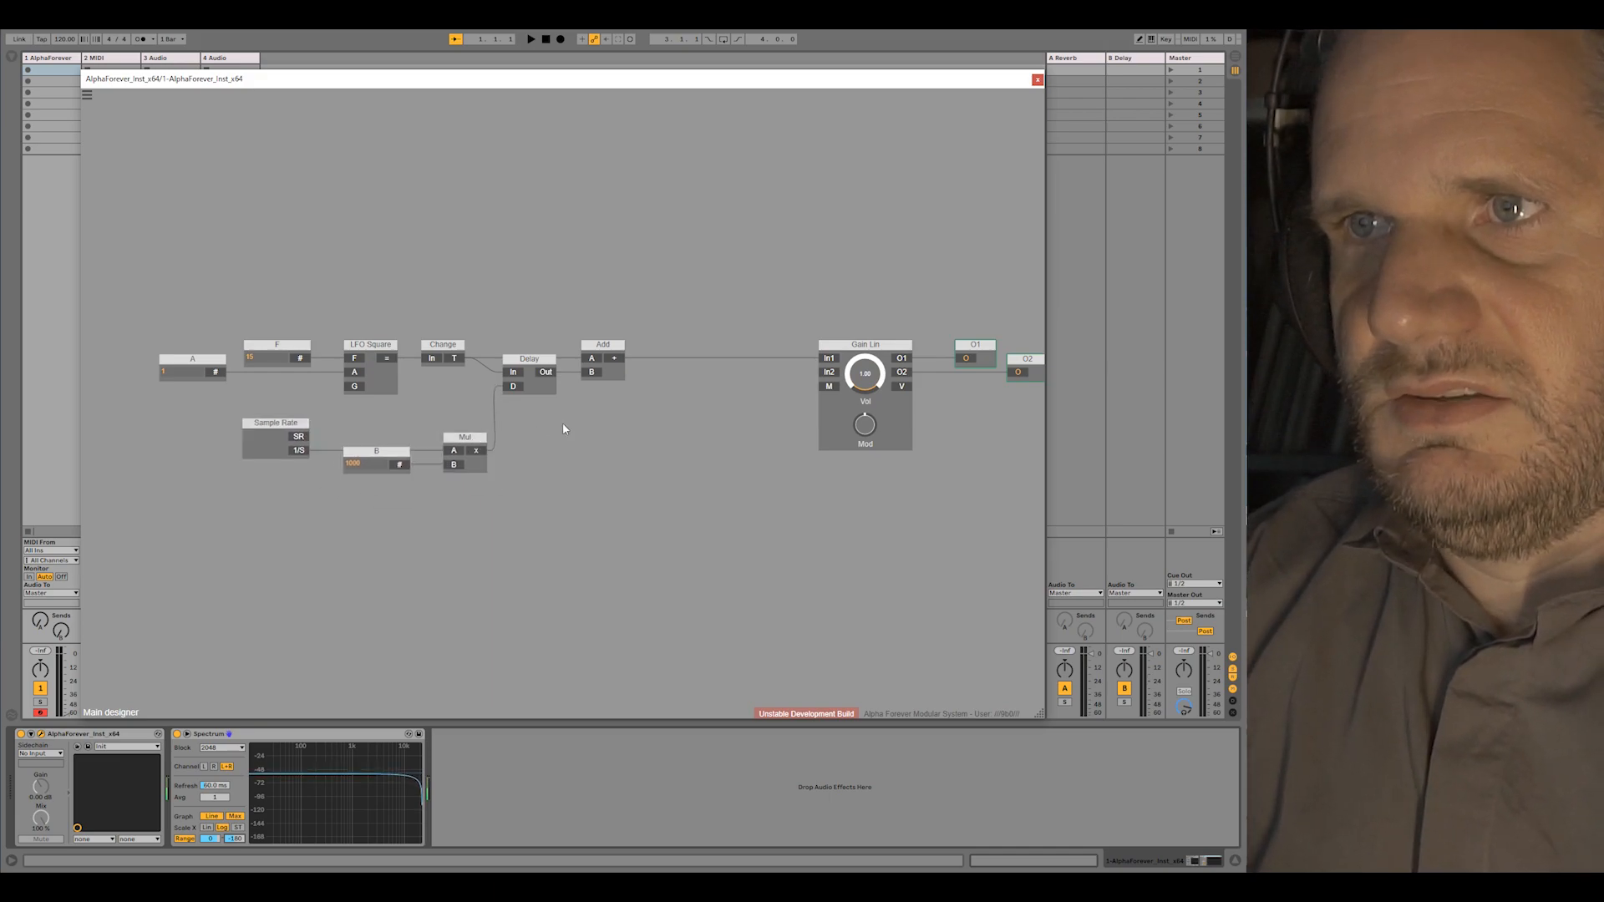
Insert a second Mul module between the Add and Gain Lin modules, close to Gain Lin
right_click(619, 359)
type("mul")
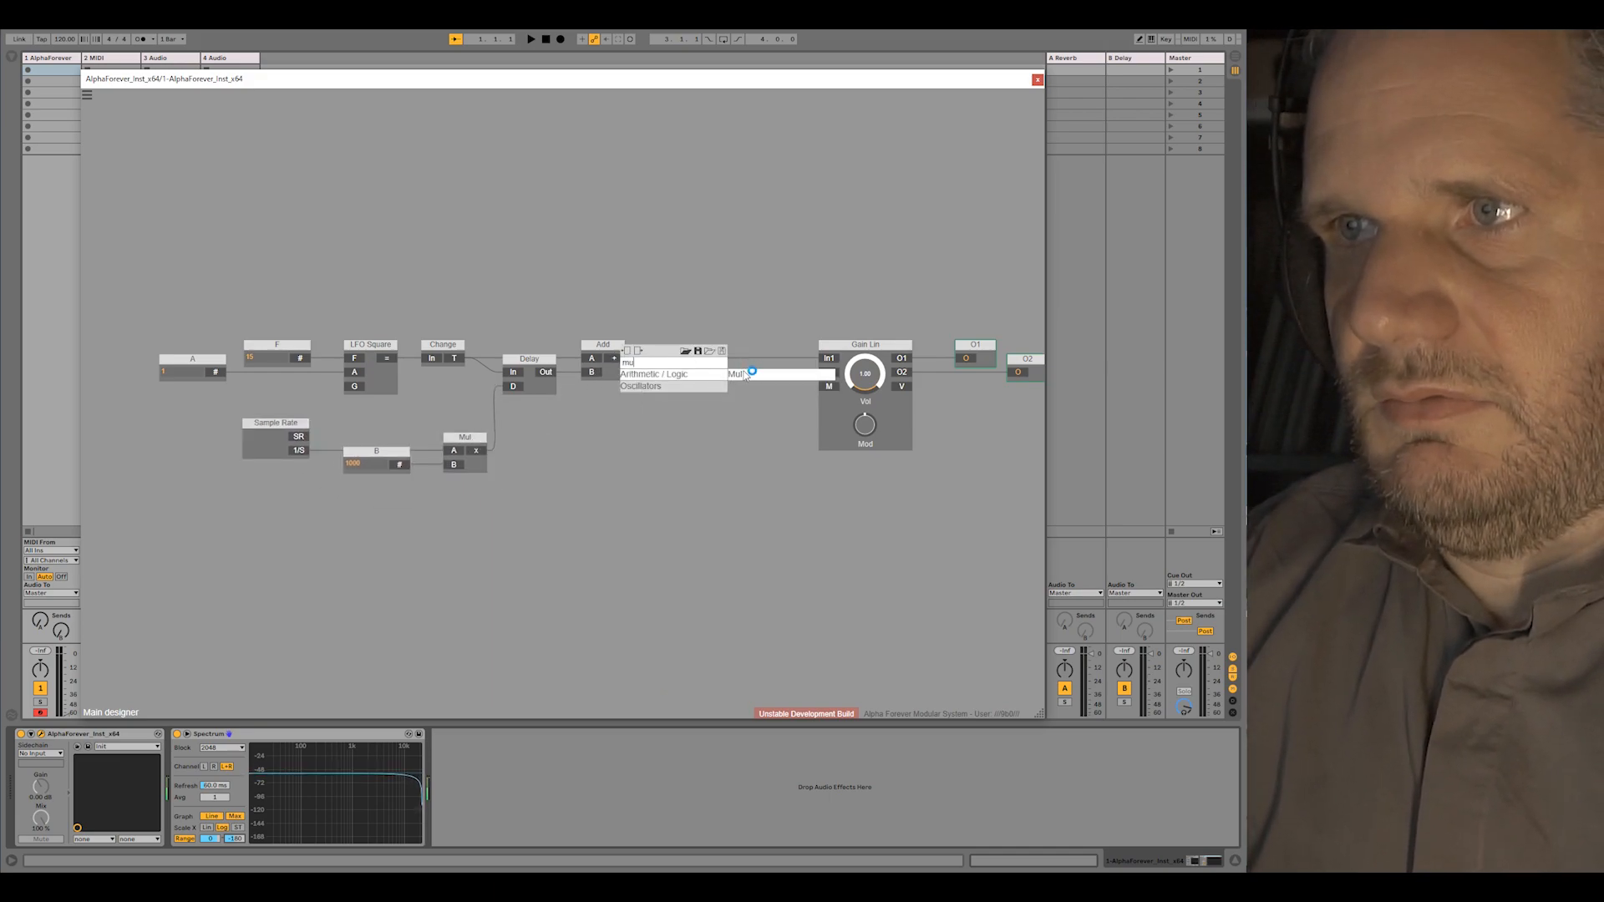
key("Return")
left_click_drag(710, 352, 758, 353)
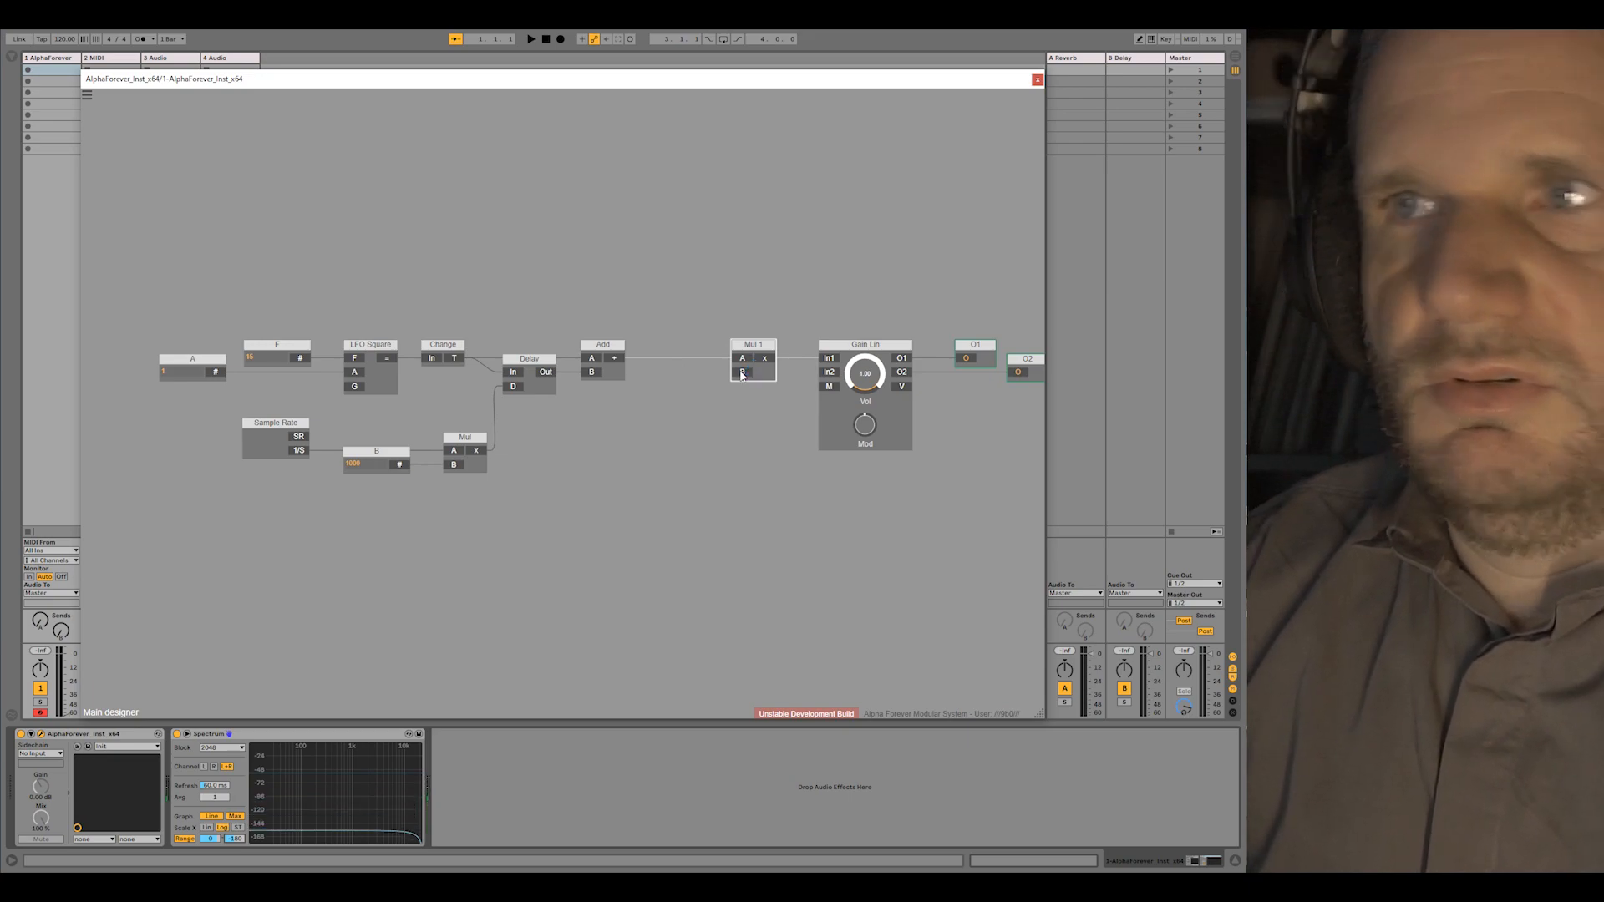
Create a constant of 0.5 for the second Mul's B input and place it between Add and that Mul
double_click(740, 372)
left_click(655, 371)
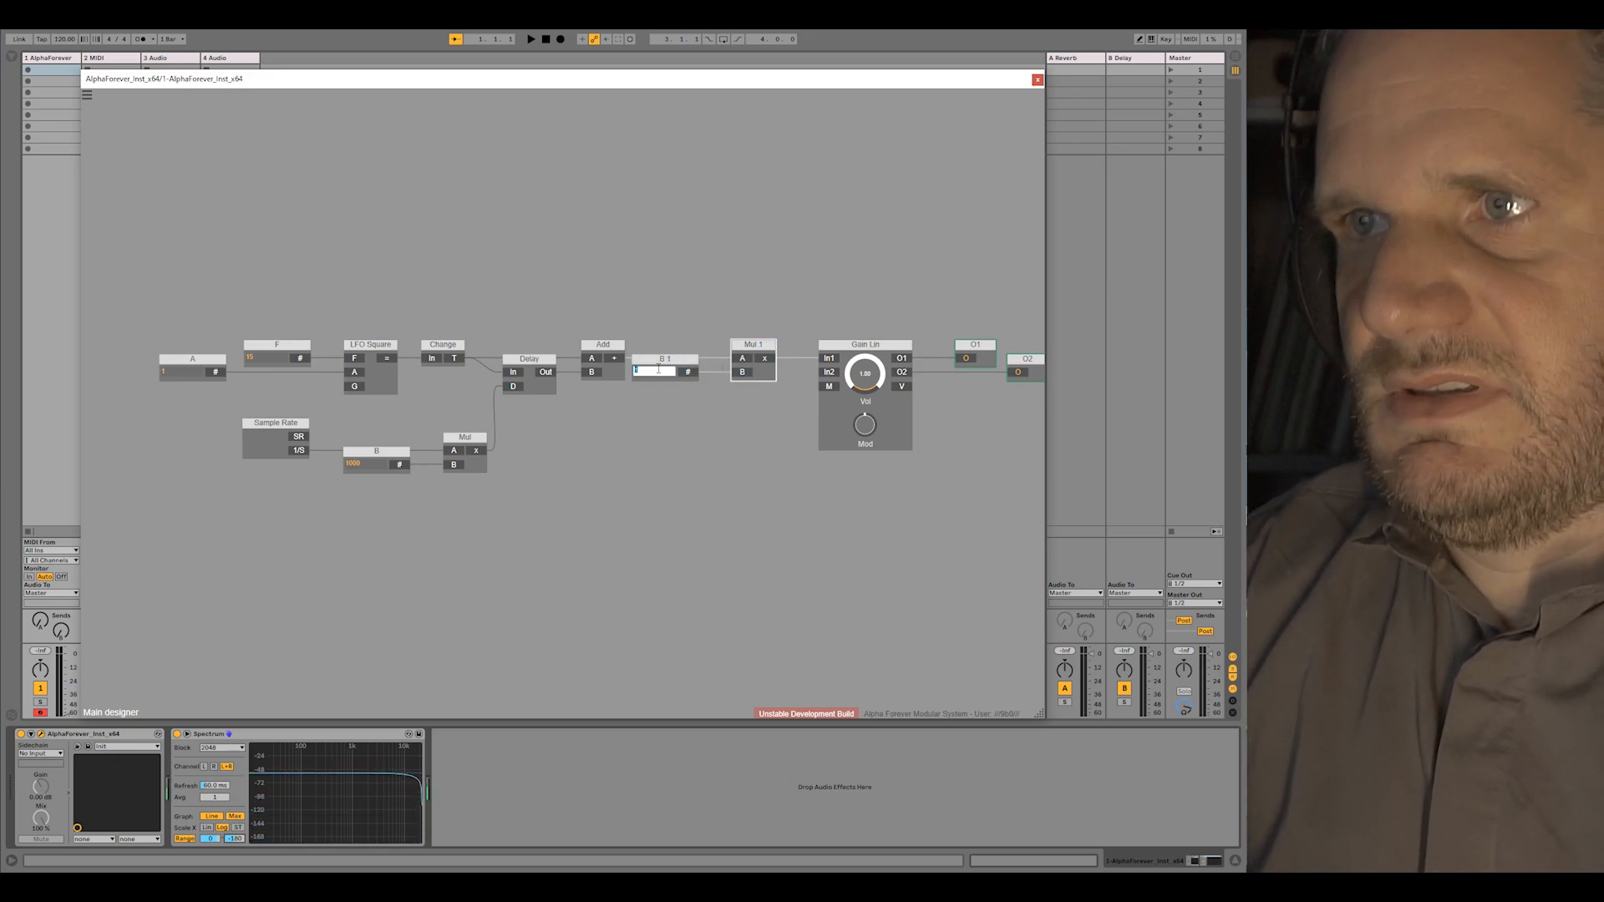
type("0.5")
left_click(673, 424)
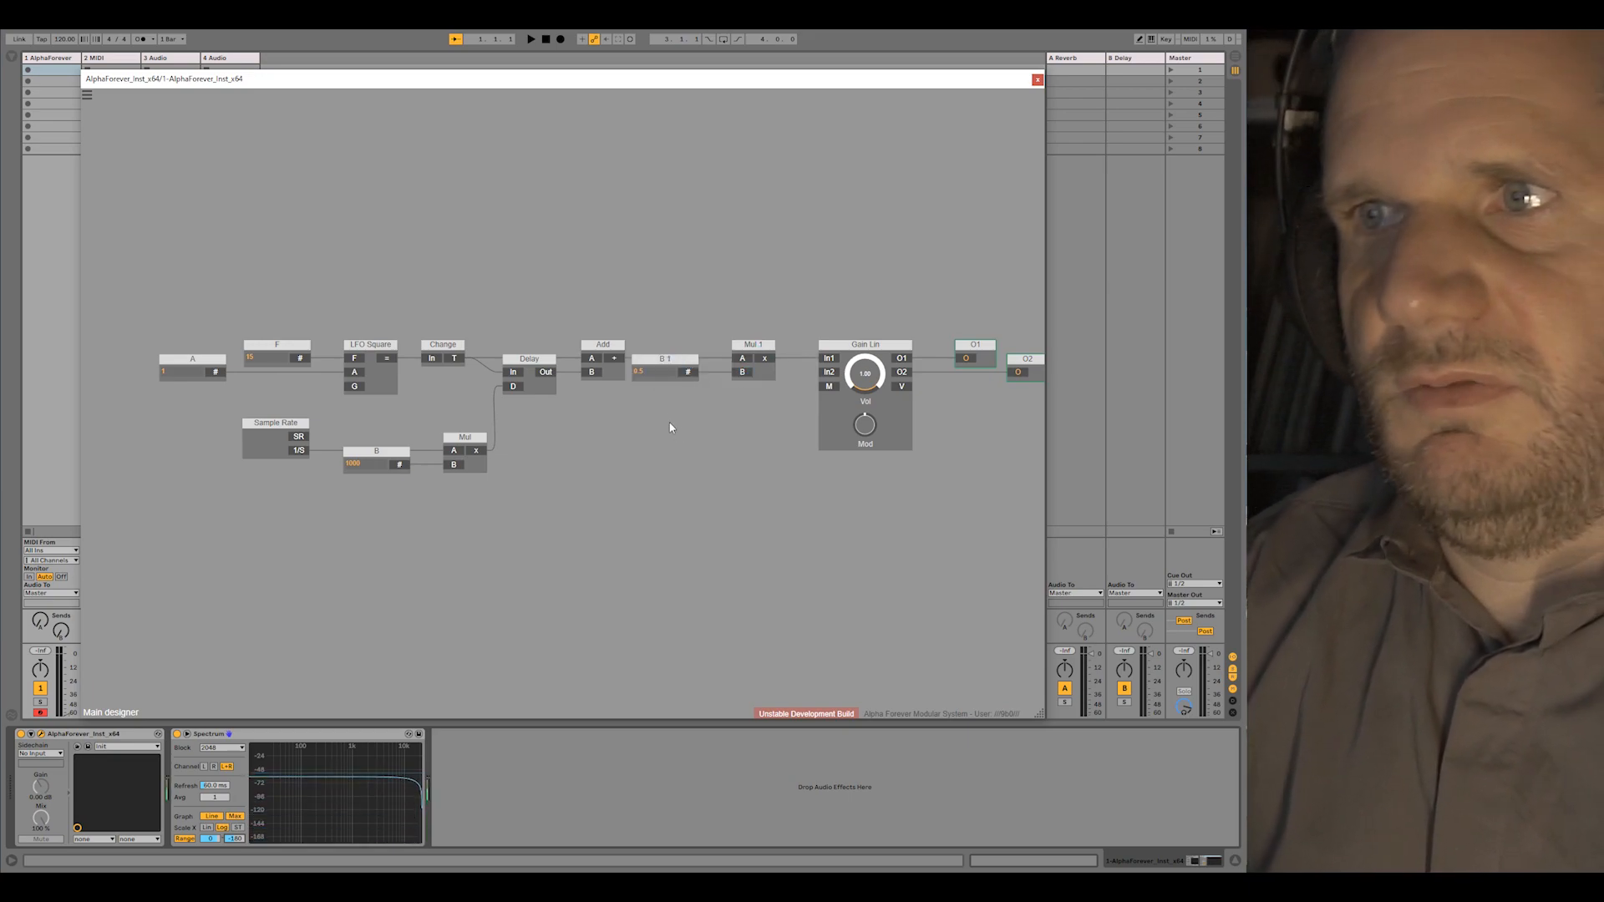
left_click_drag(664, 362, 670, 361)
mouse_move(275, 798)
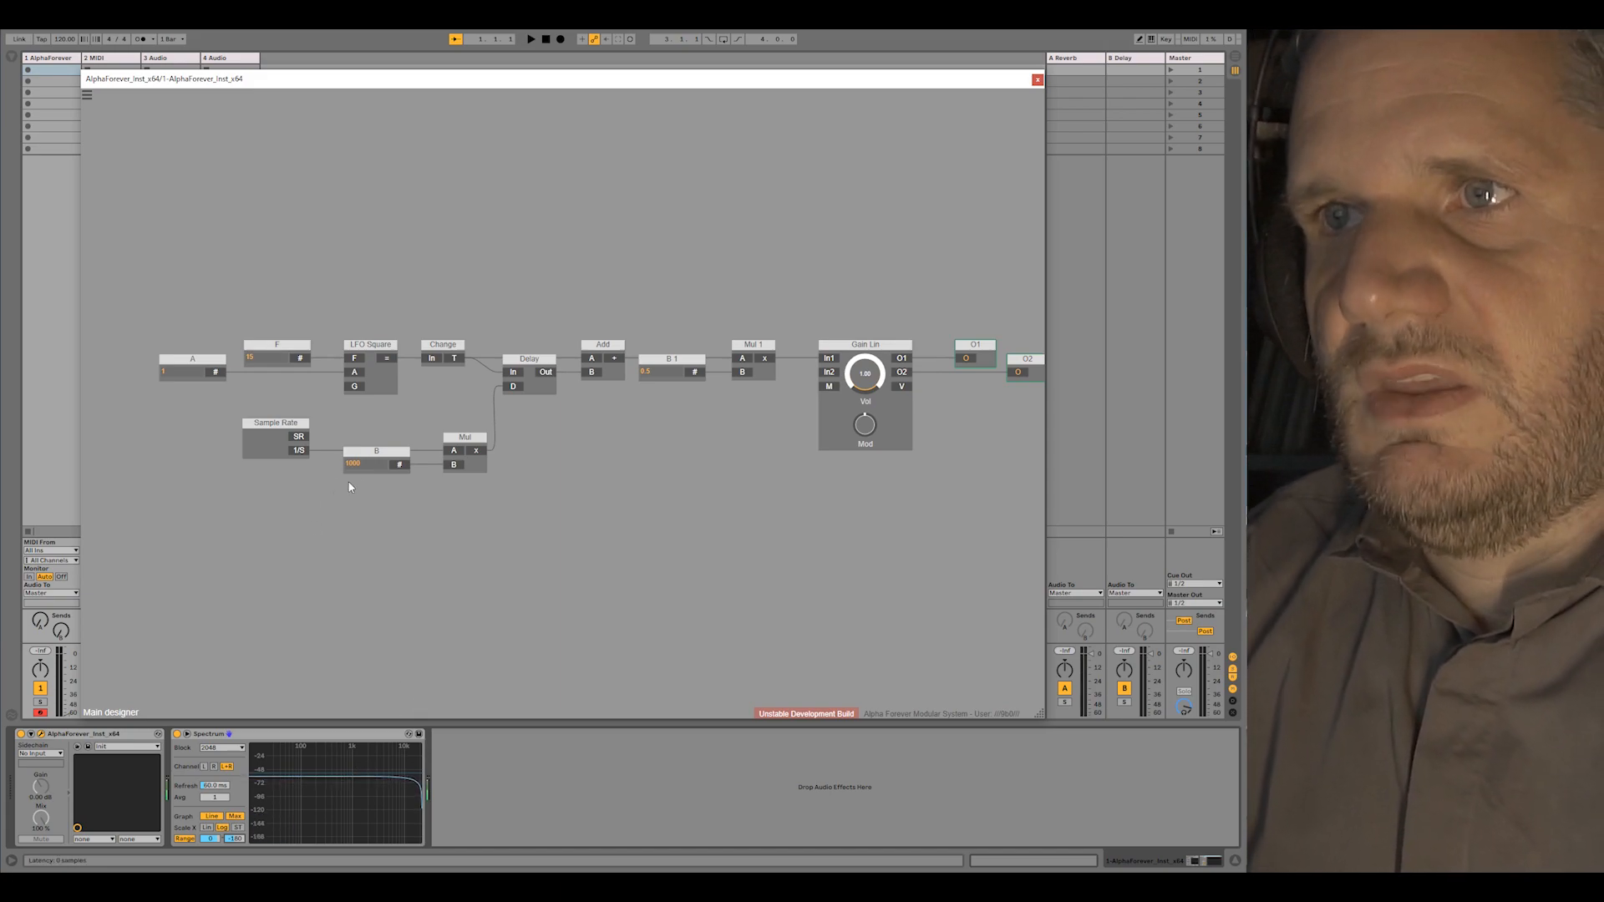
Delete the Delay module together with the Sample Rate, 1000 constant and Mul modules that set its time
left_click_drag(233, 410, 568, 542)
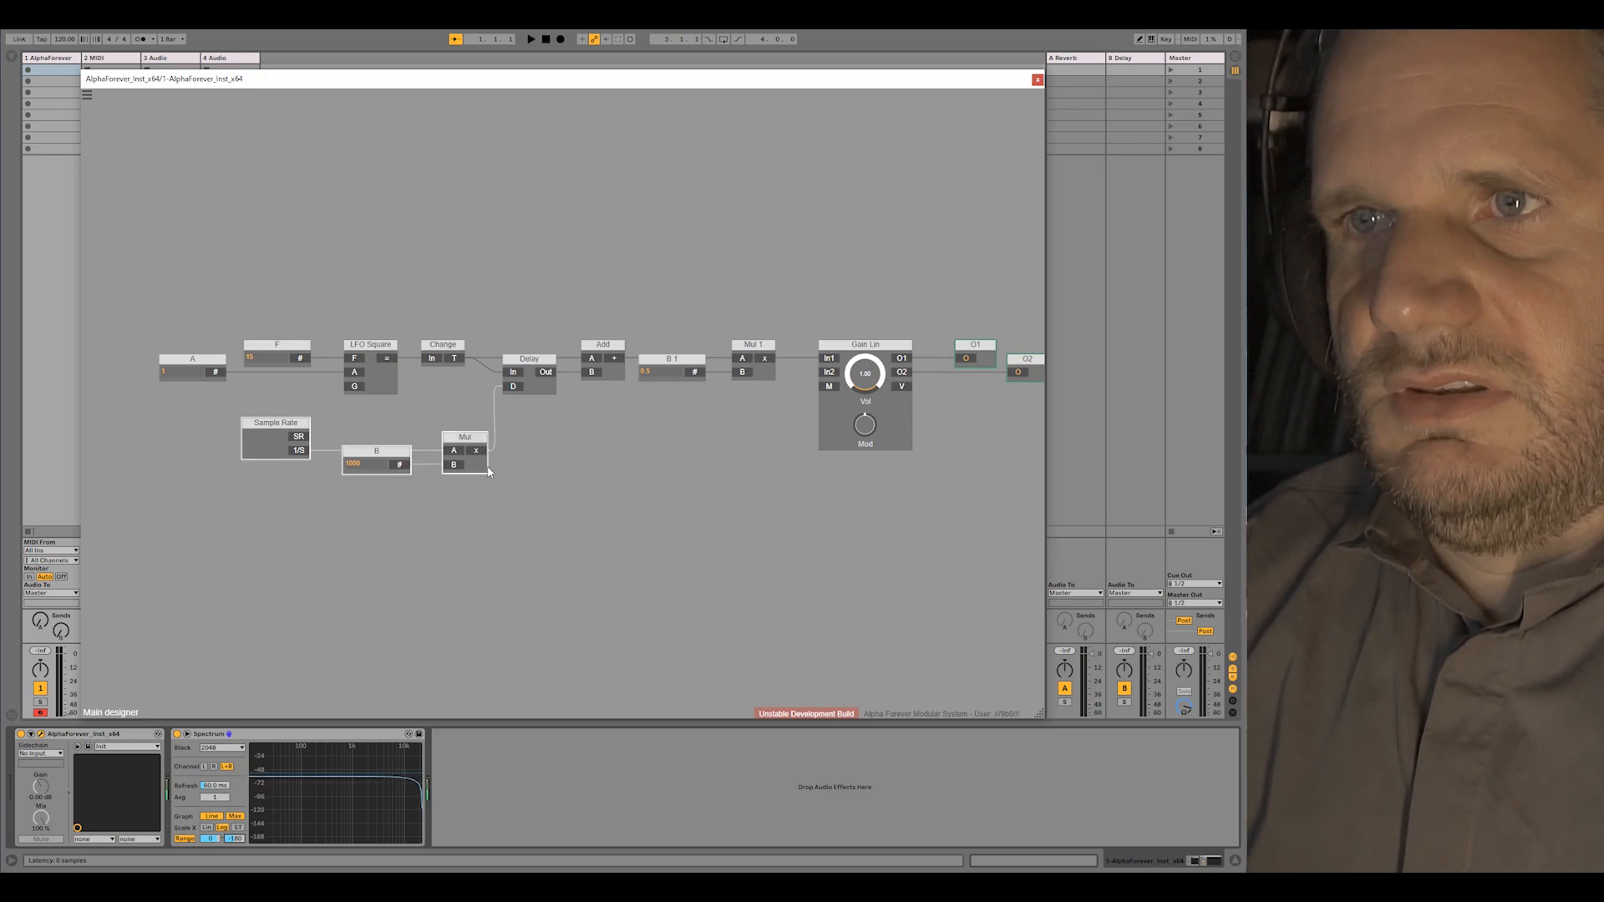
left_click(533, 365, "shift")
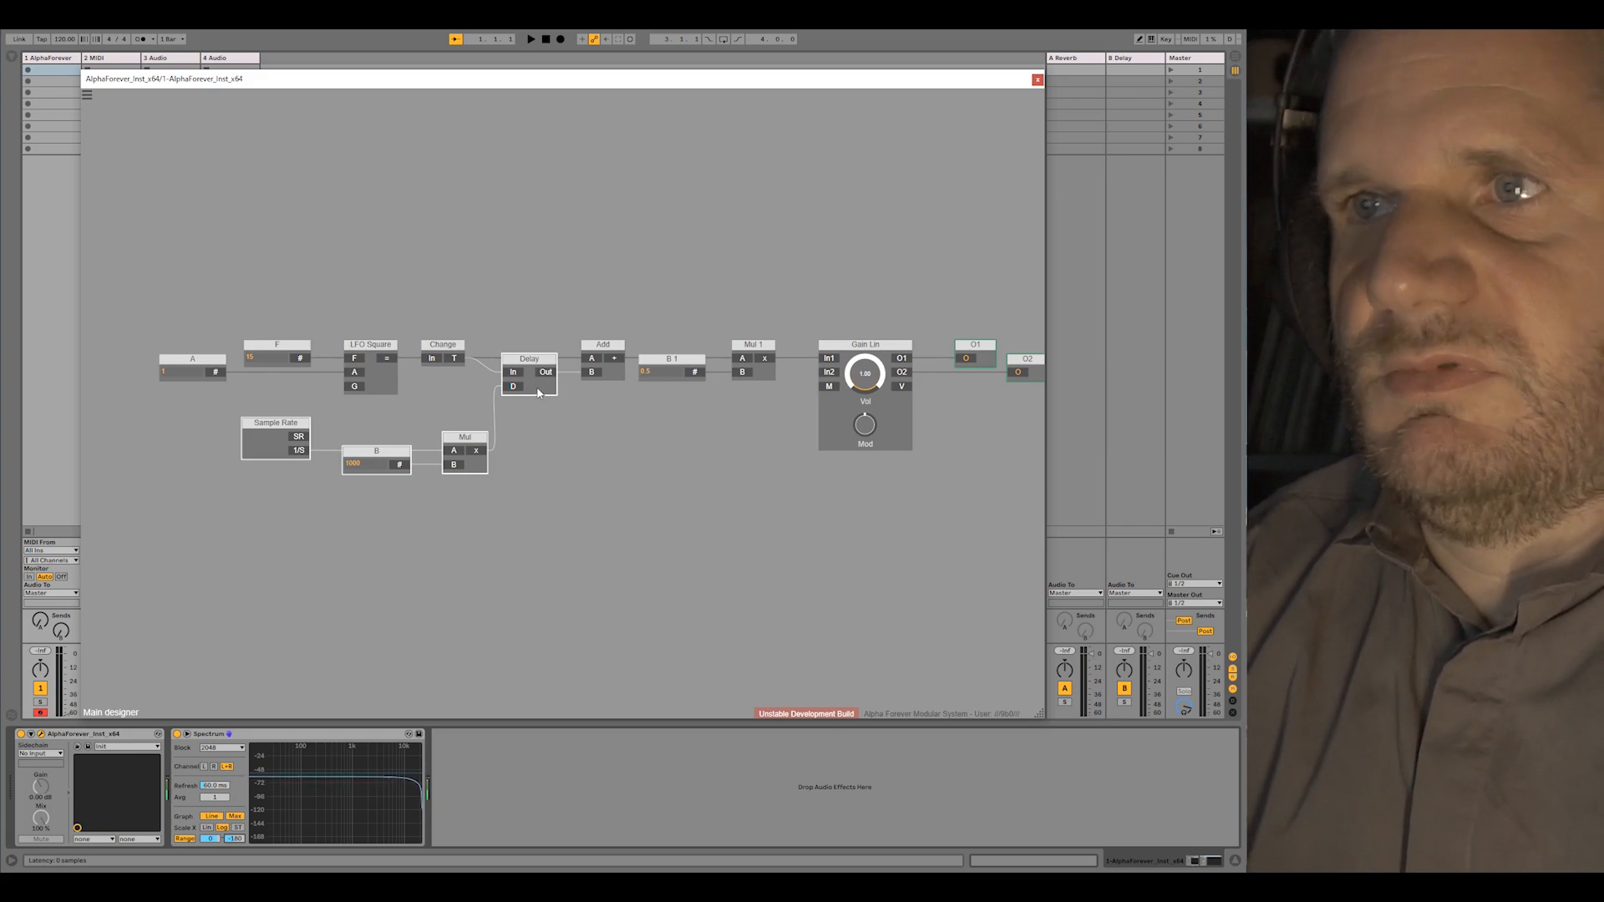
key("Delete")
Add a Previous module between Change and Add, feeding the delayed Change signal into Add's B input
right_click(524, 409)
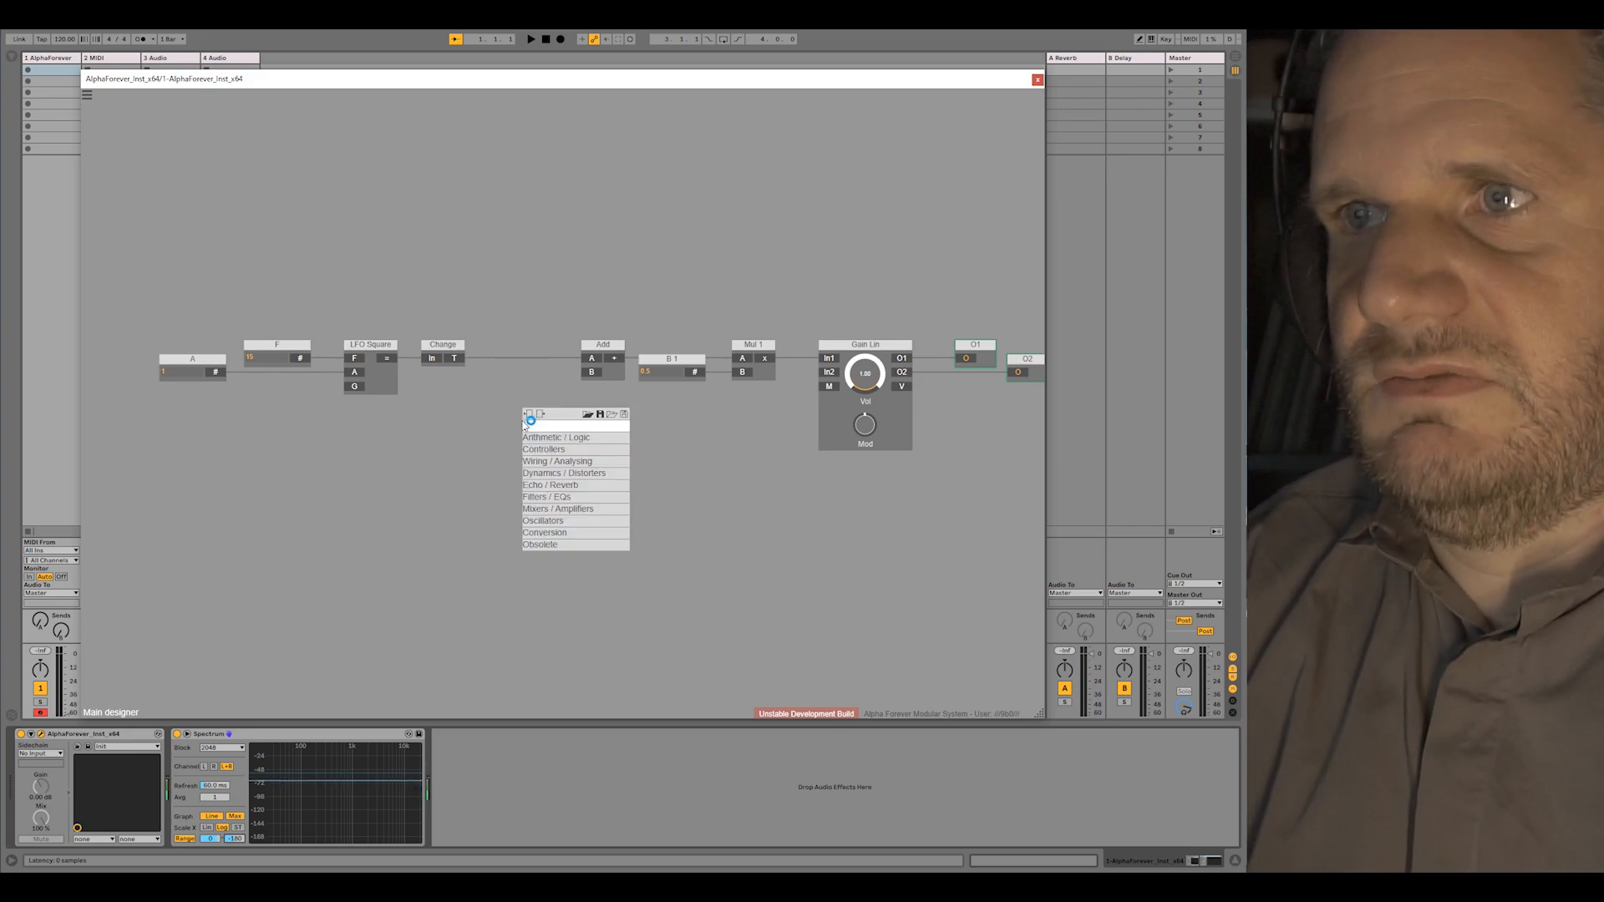
type("prev")
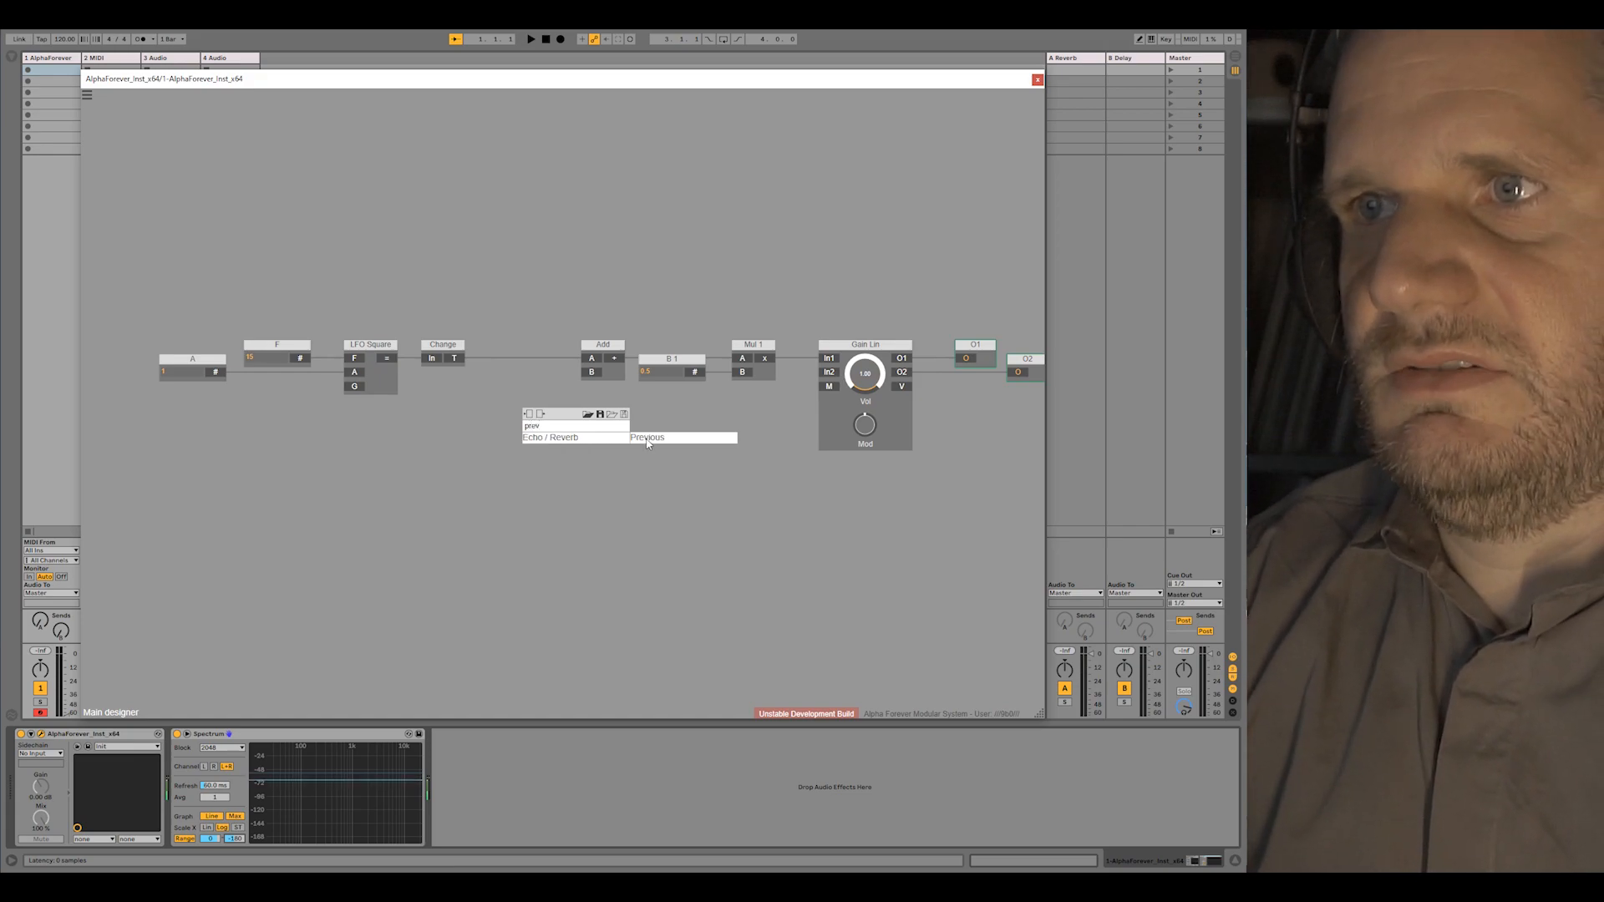
left_click(648, 439)
left_click_drag(524, 435, 530, 437)
left_click(564, 438)
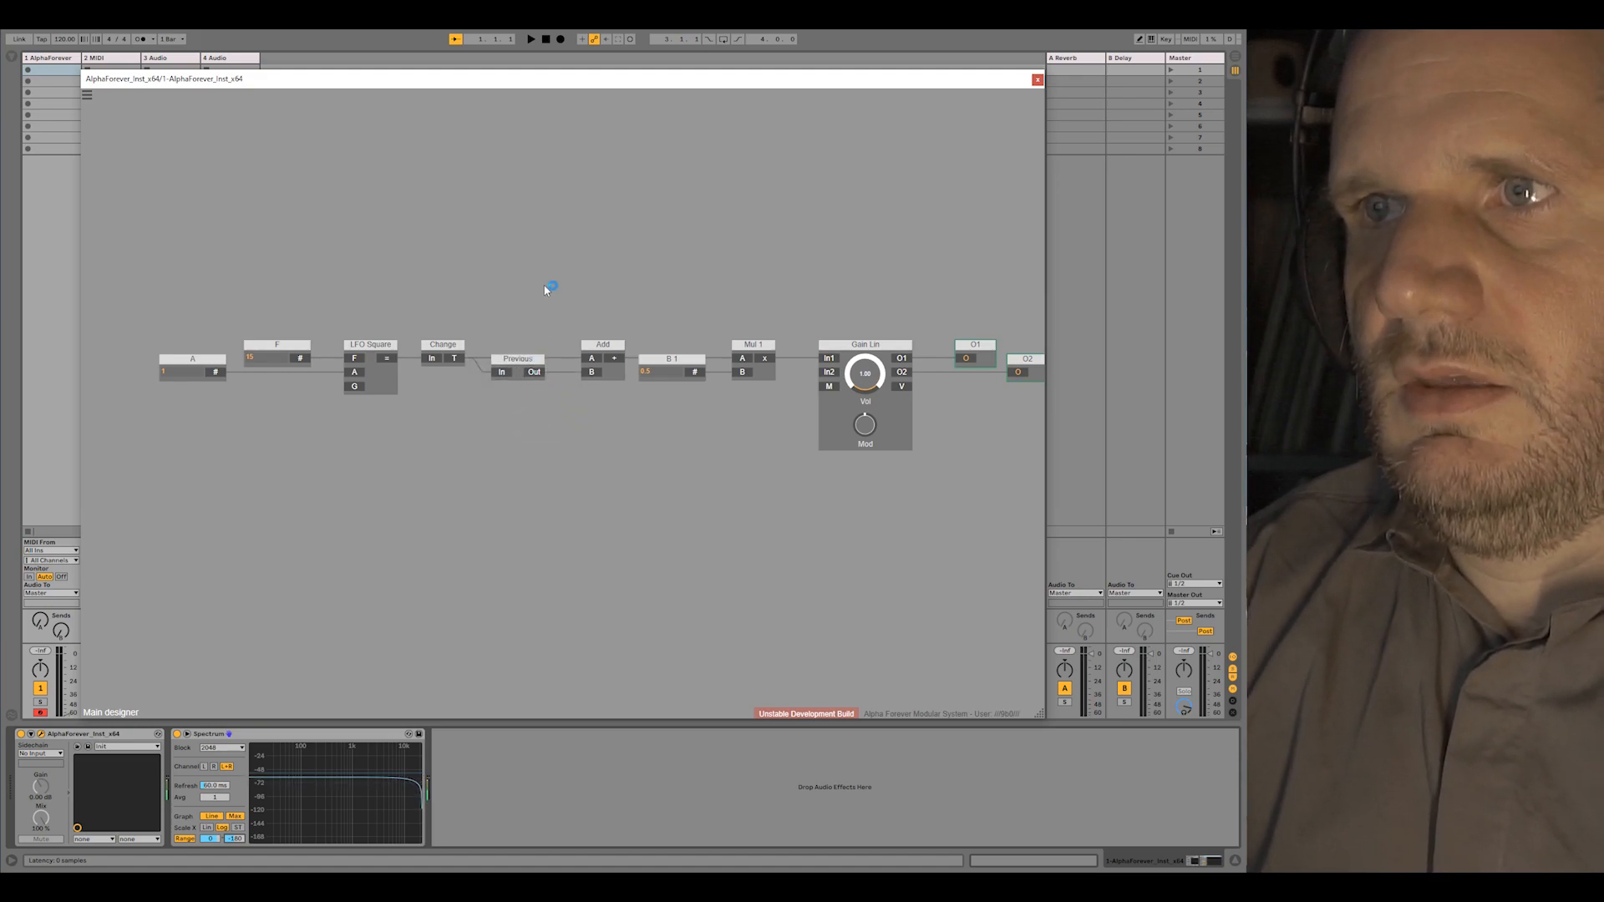
Delete the Previous module and the 0.5 constant between Add and Mul 1
left_click_drag(963, 464, 522, 261)
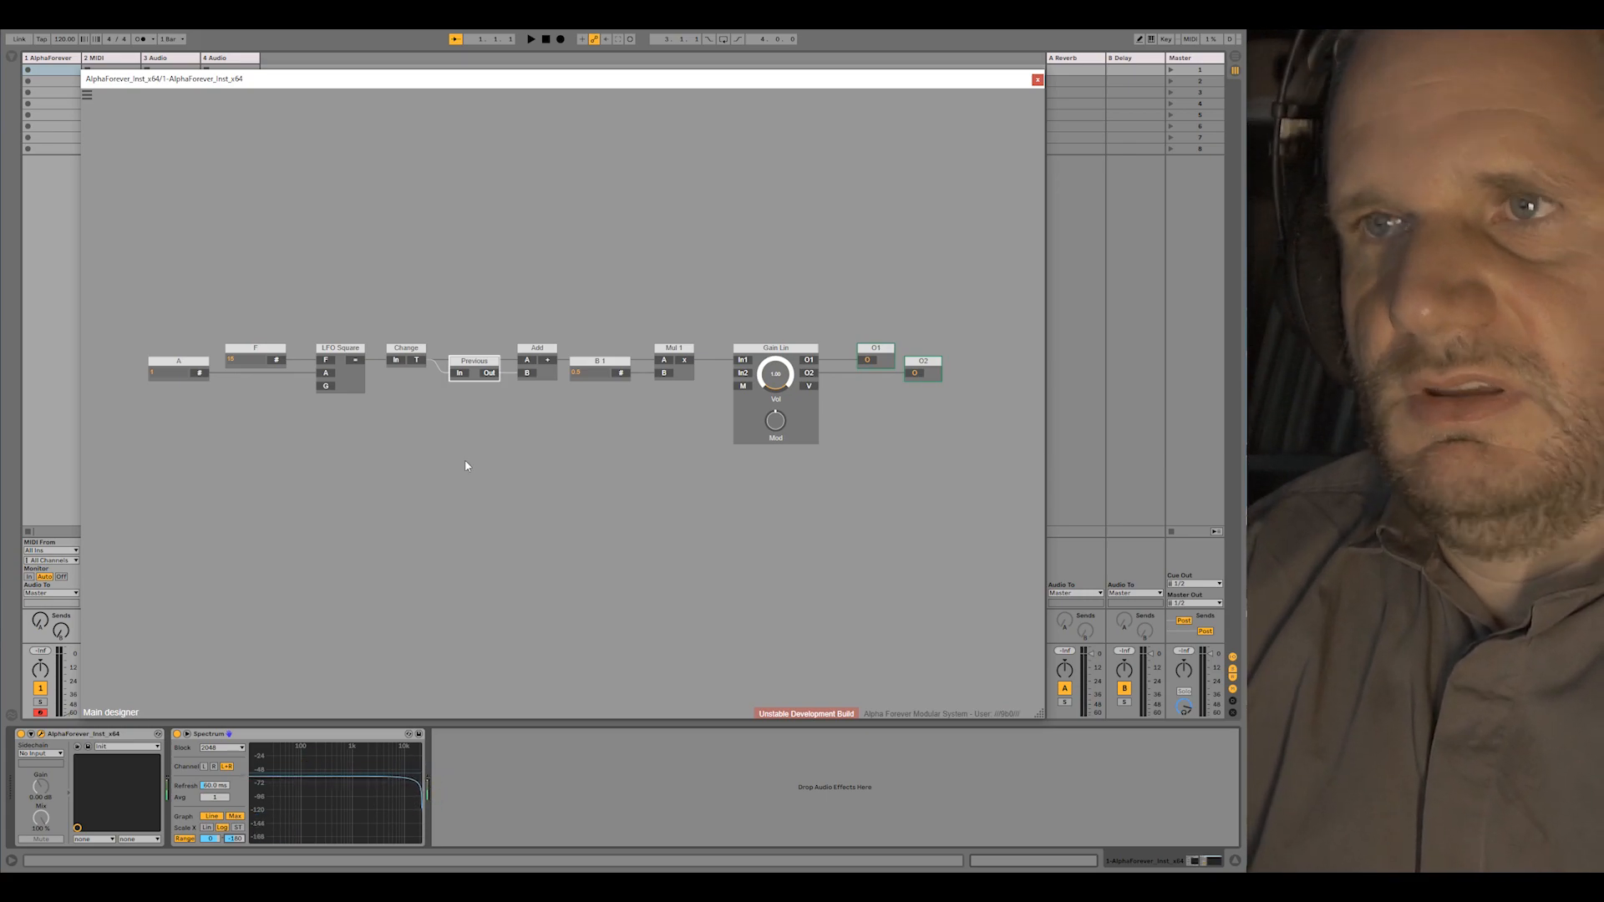
key("Delete")
left_click(605, 365)
key("Delete")
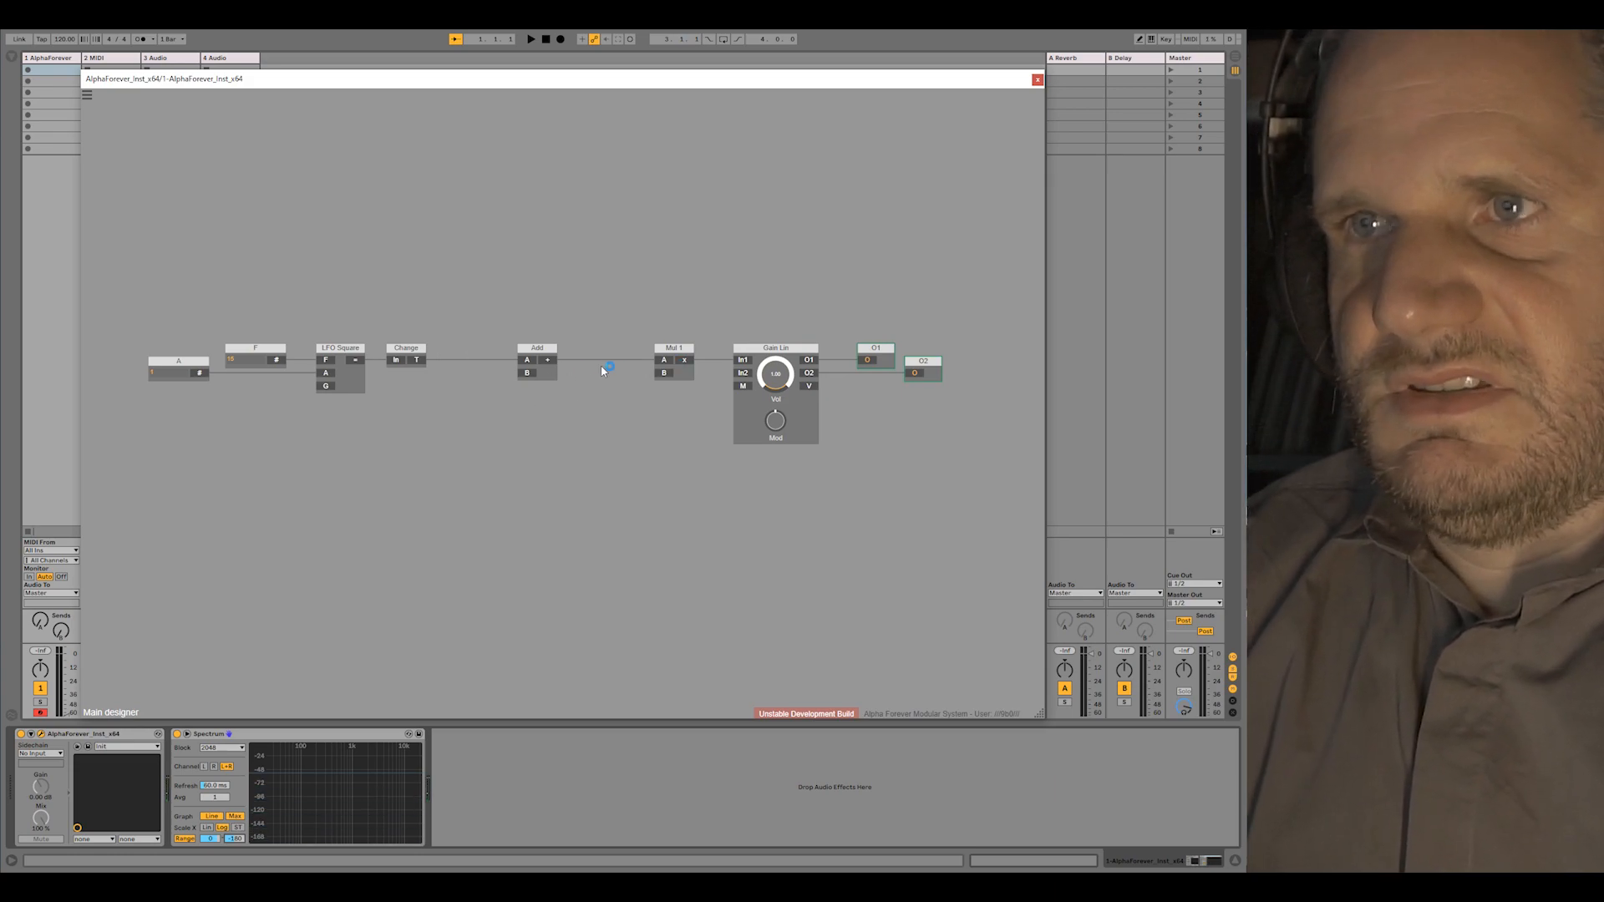
Add a Mul module below Add and wire it as a feedback loop from Add's output to its B input
right_click(531, 410)
type("mul")
mouse_move(589, 426)
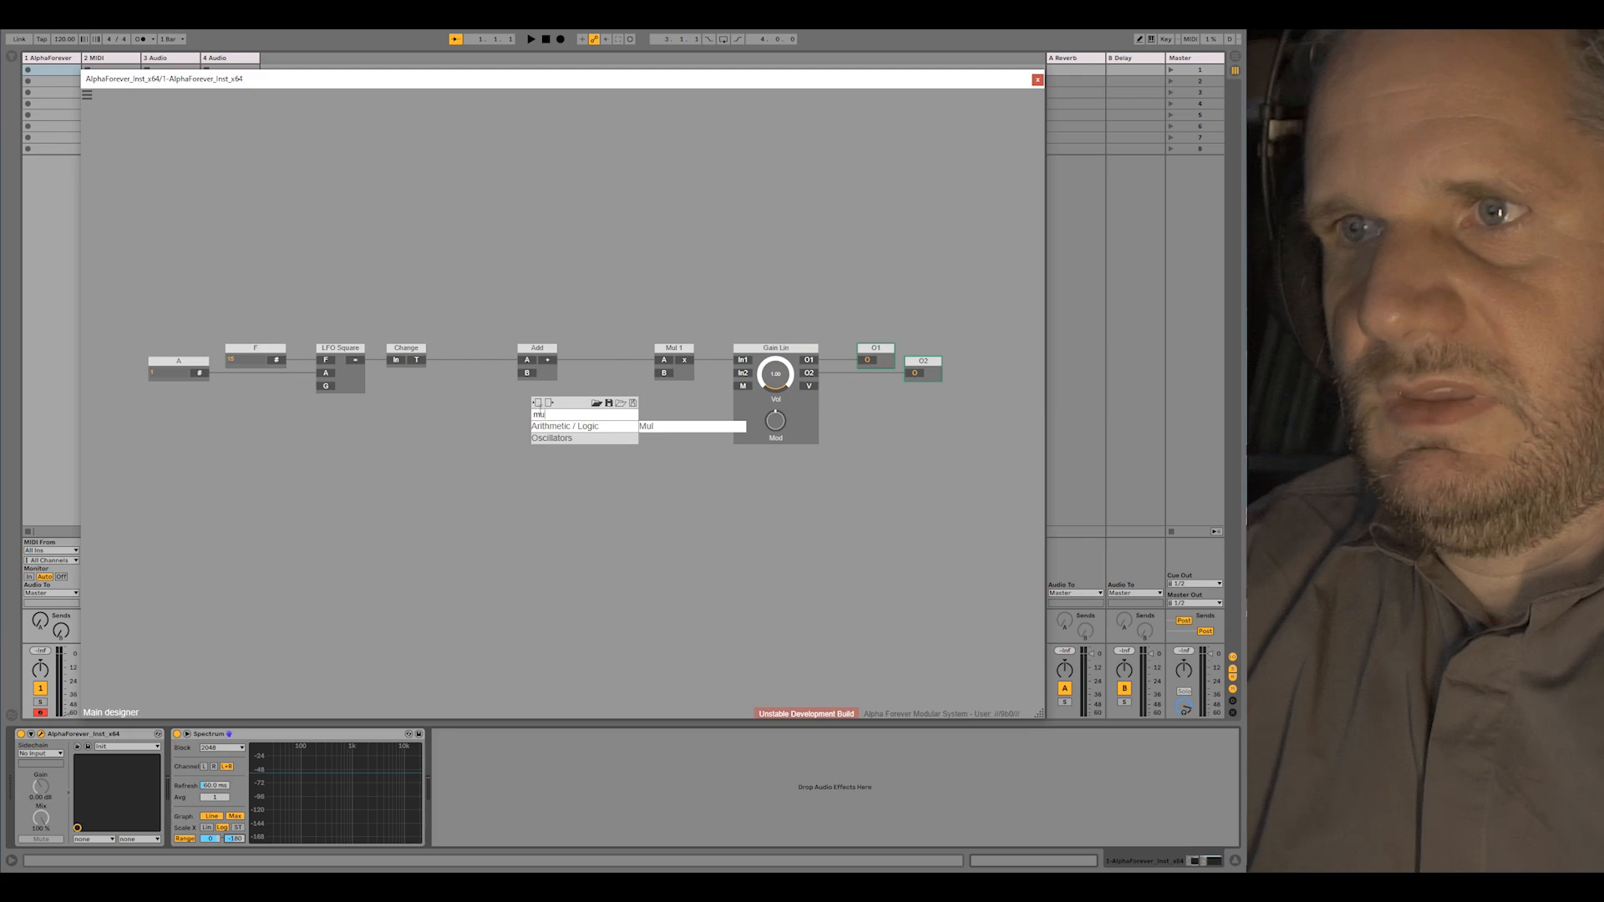
left_click(662, 428)
left_click_drag(551, 362, 552, 400)
left_click(538, 349, "shift")
key("l")
left_click(594, 422)
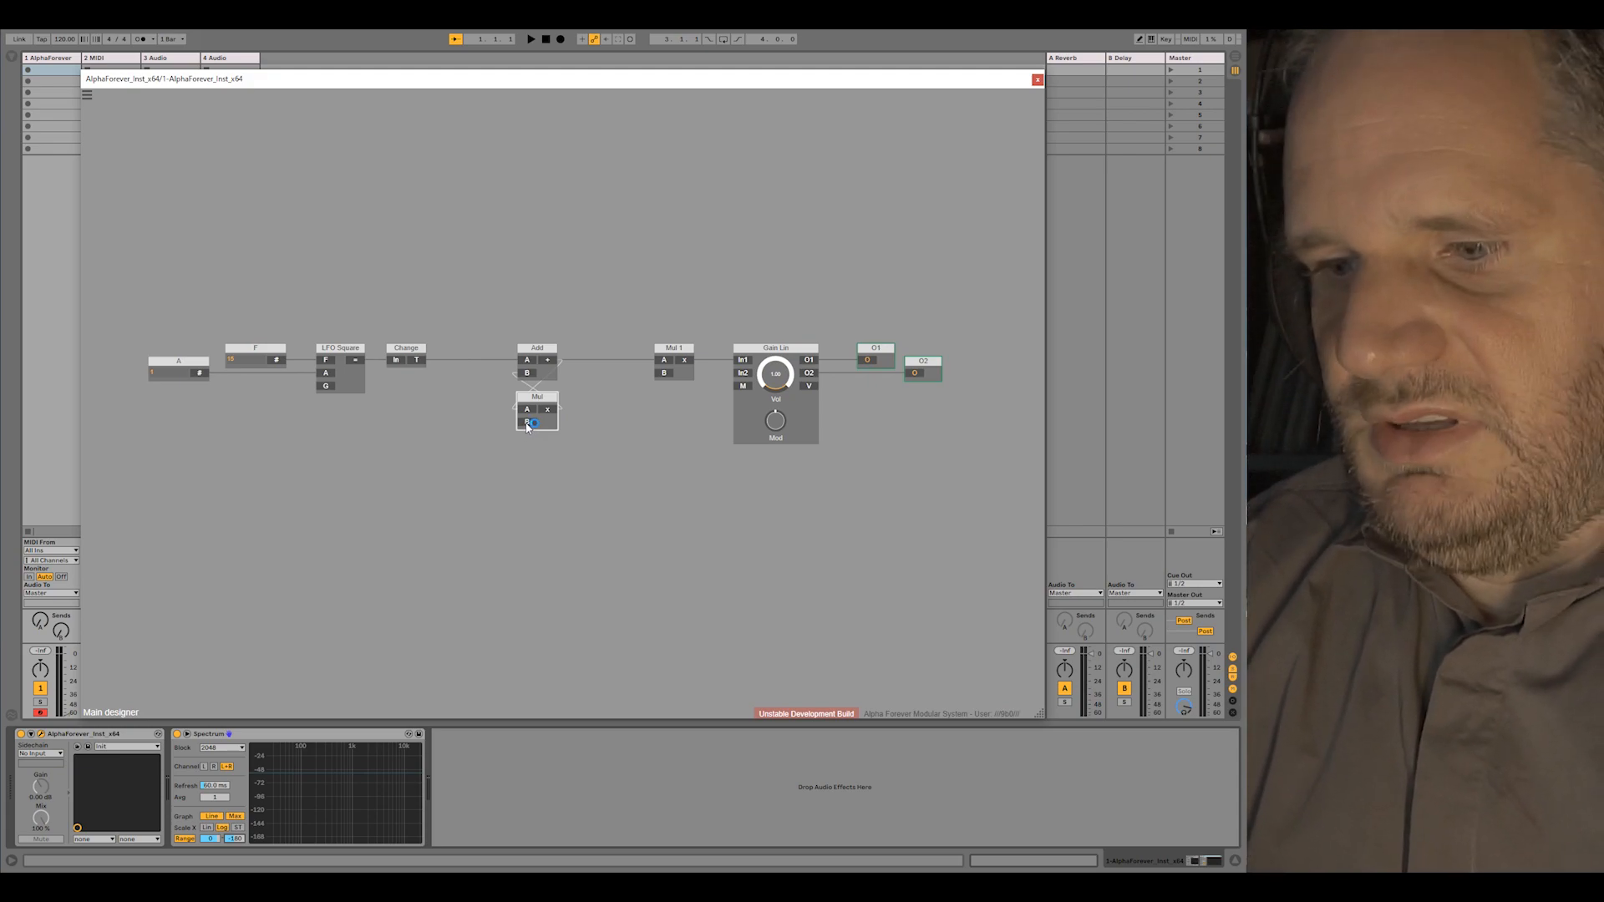
Create a knob for the feedback Mul's B input and turn it up with Mul 1 bypassed
key("k")
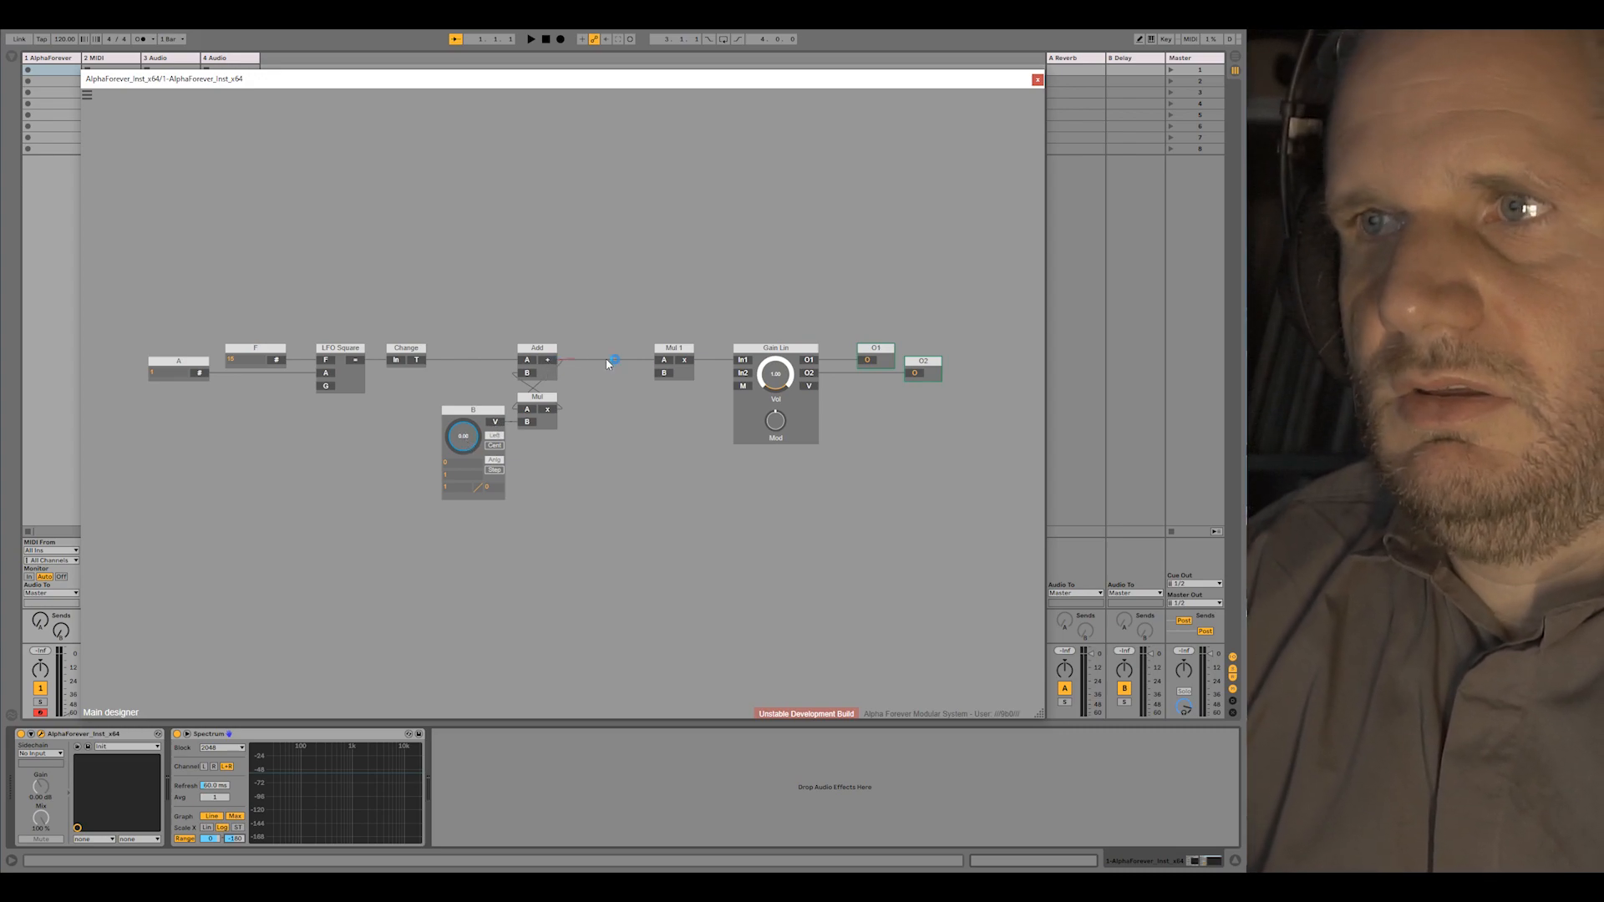
left_click(685, 361)
left_click_drag(470, 451, 490, 347)
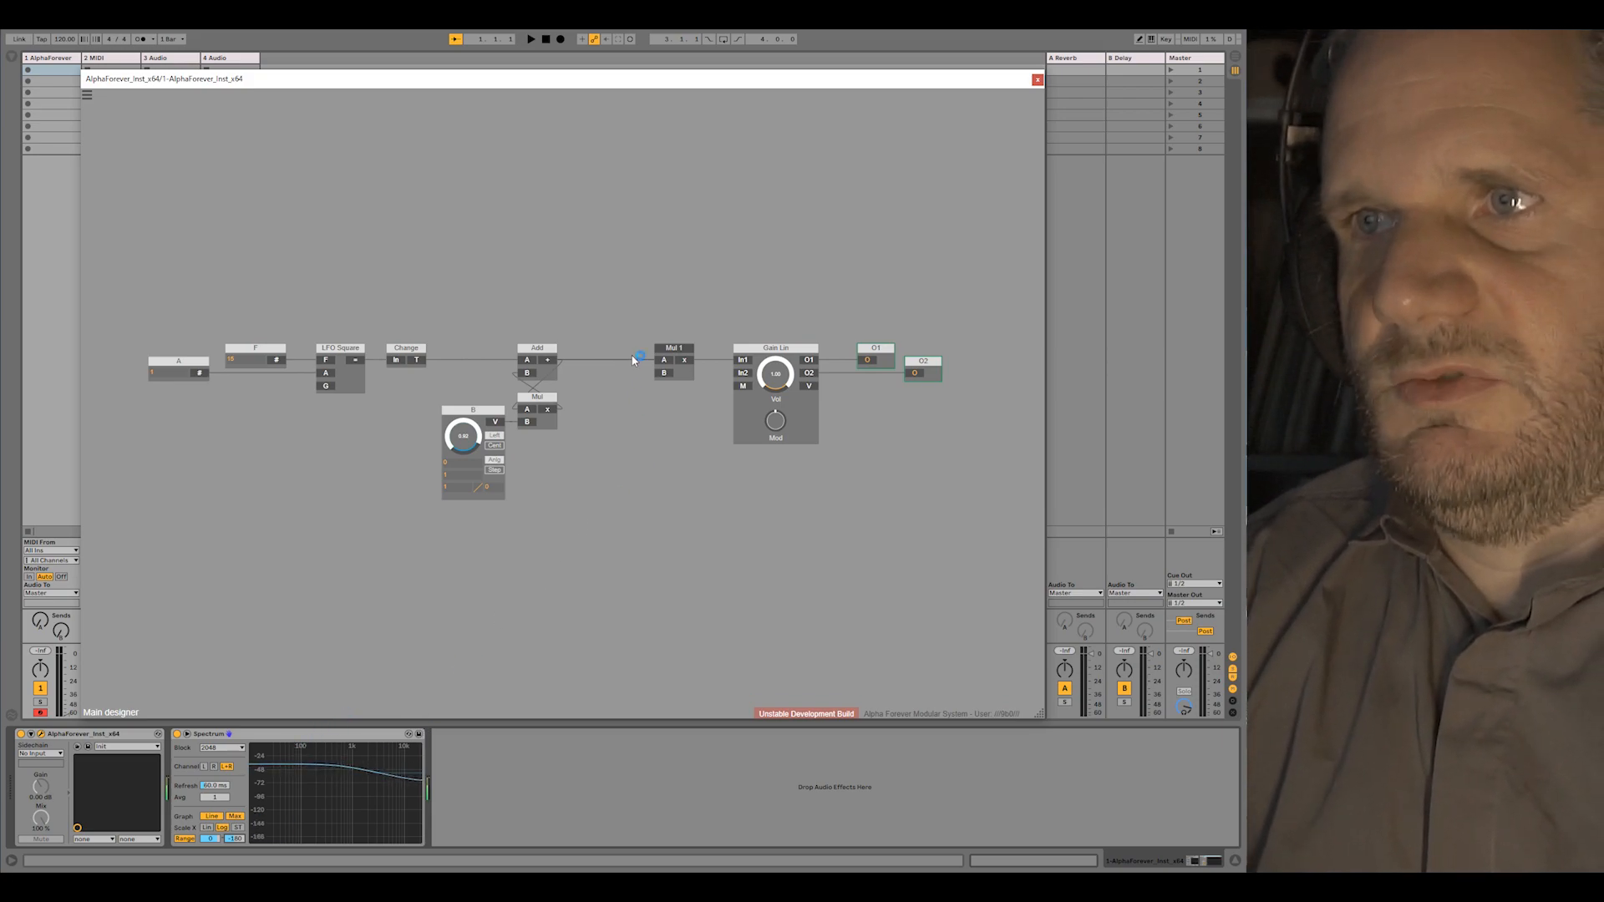
Add a 1-X module fed by the feedback knob and place it between the feedback Mul and Mul 1
right_click(593, 455)
type("1")
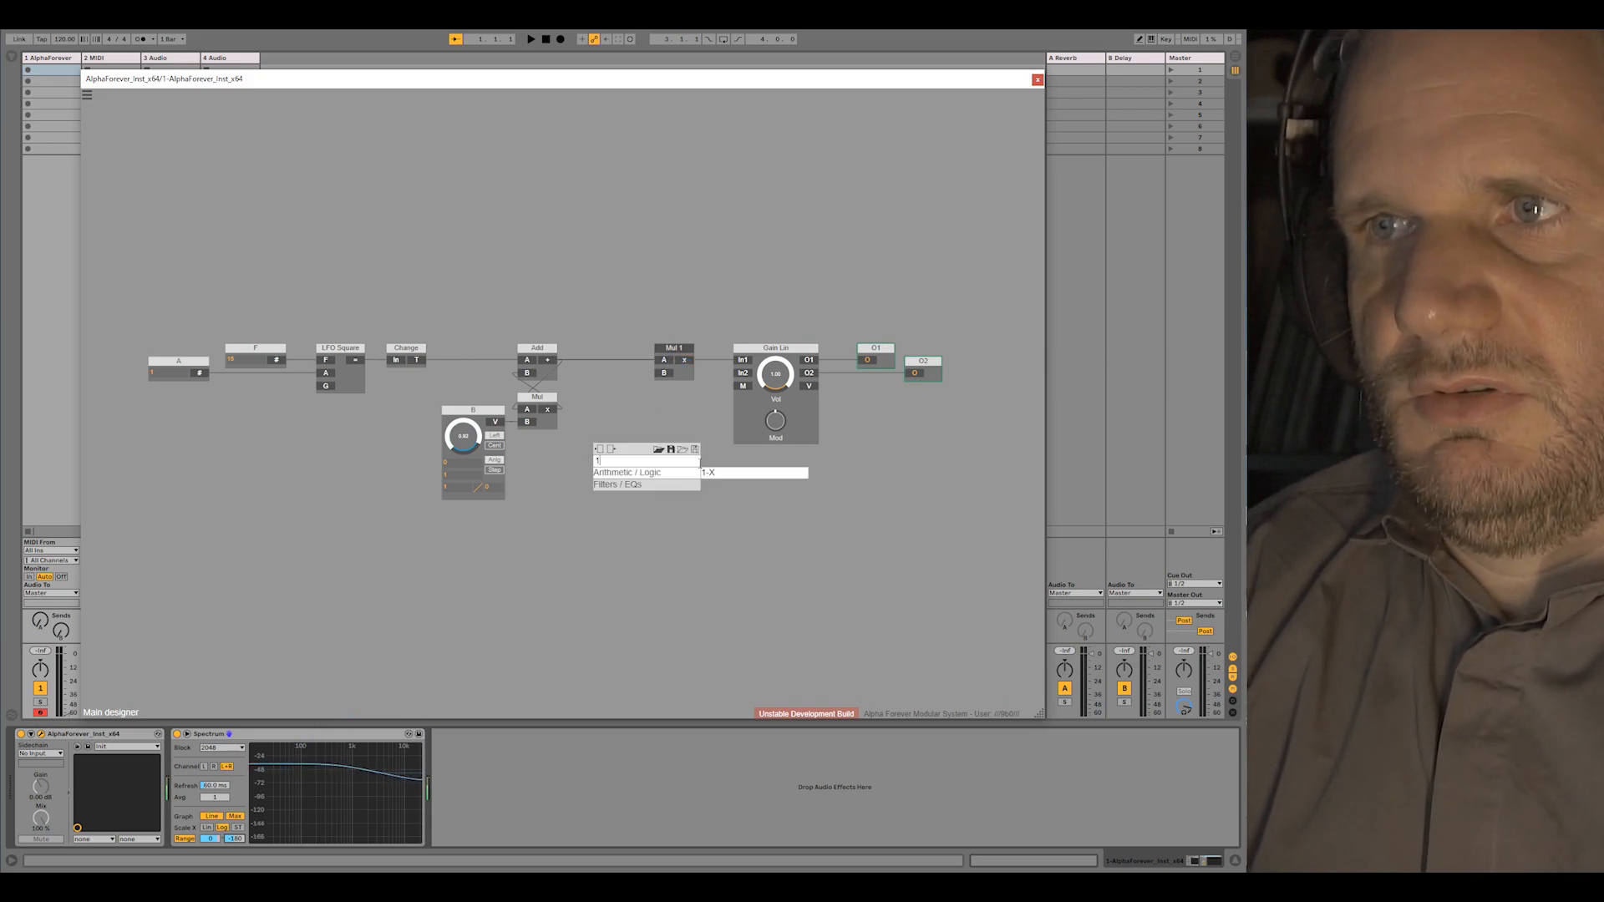
left_click(718, 472)
left_click_drag(502, 425, 602, 471)
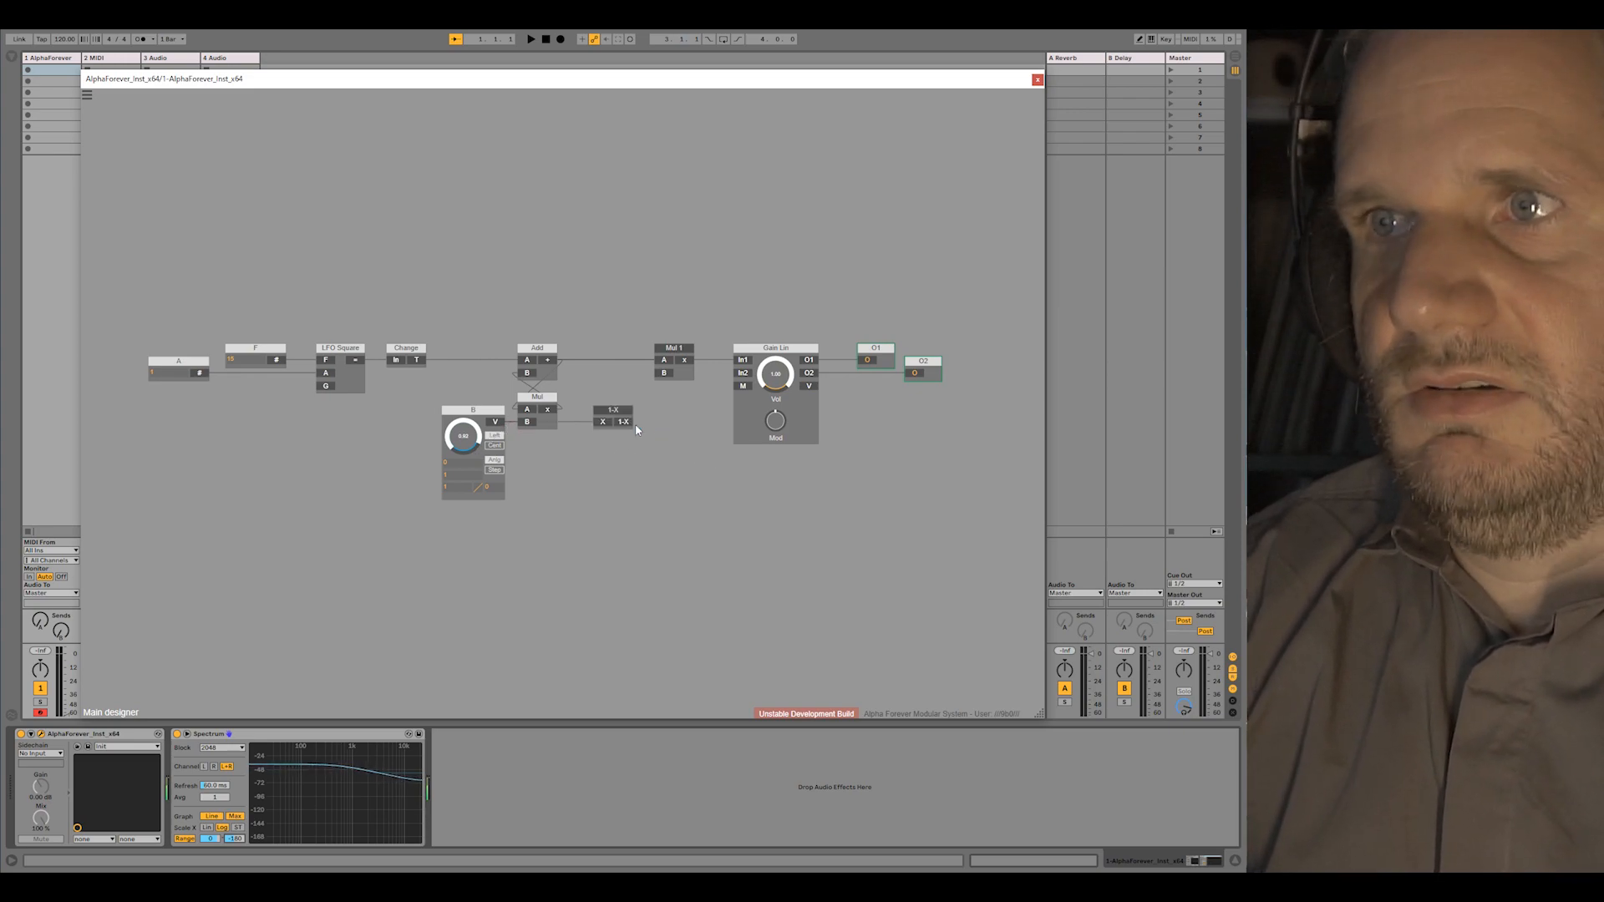
left_click_drag(609, 424, 615, 423)
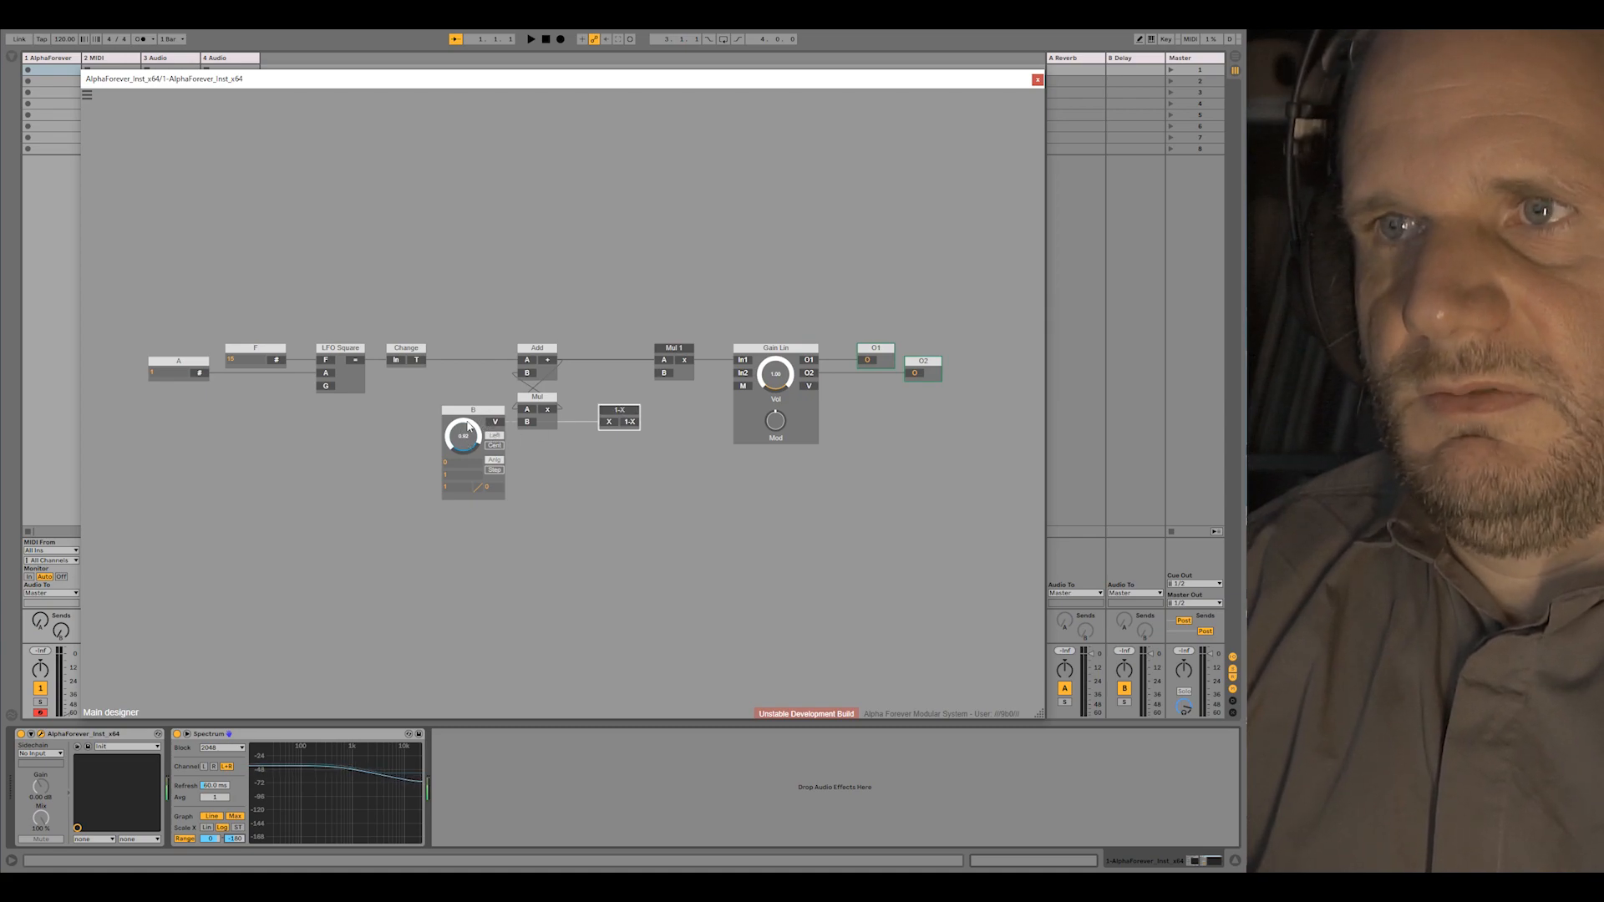
Rename the feedback knob as Cutoff and connect the 1-X output to Mul 1's B input
double_click(492, 413)
type("Cutoff")
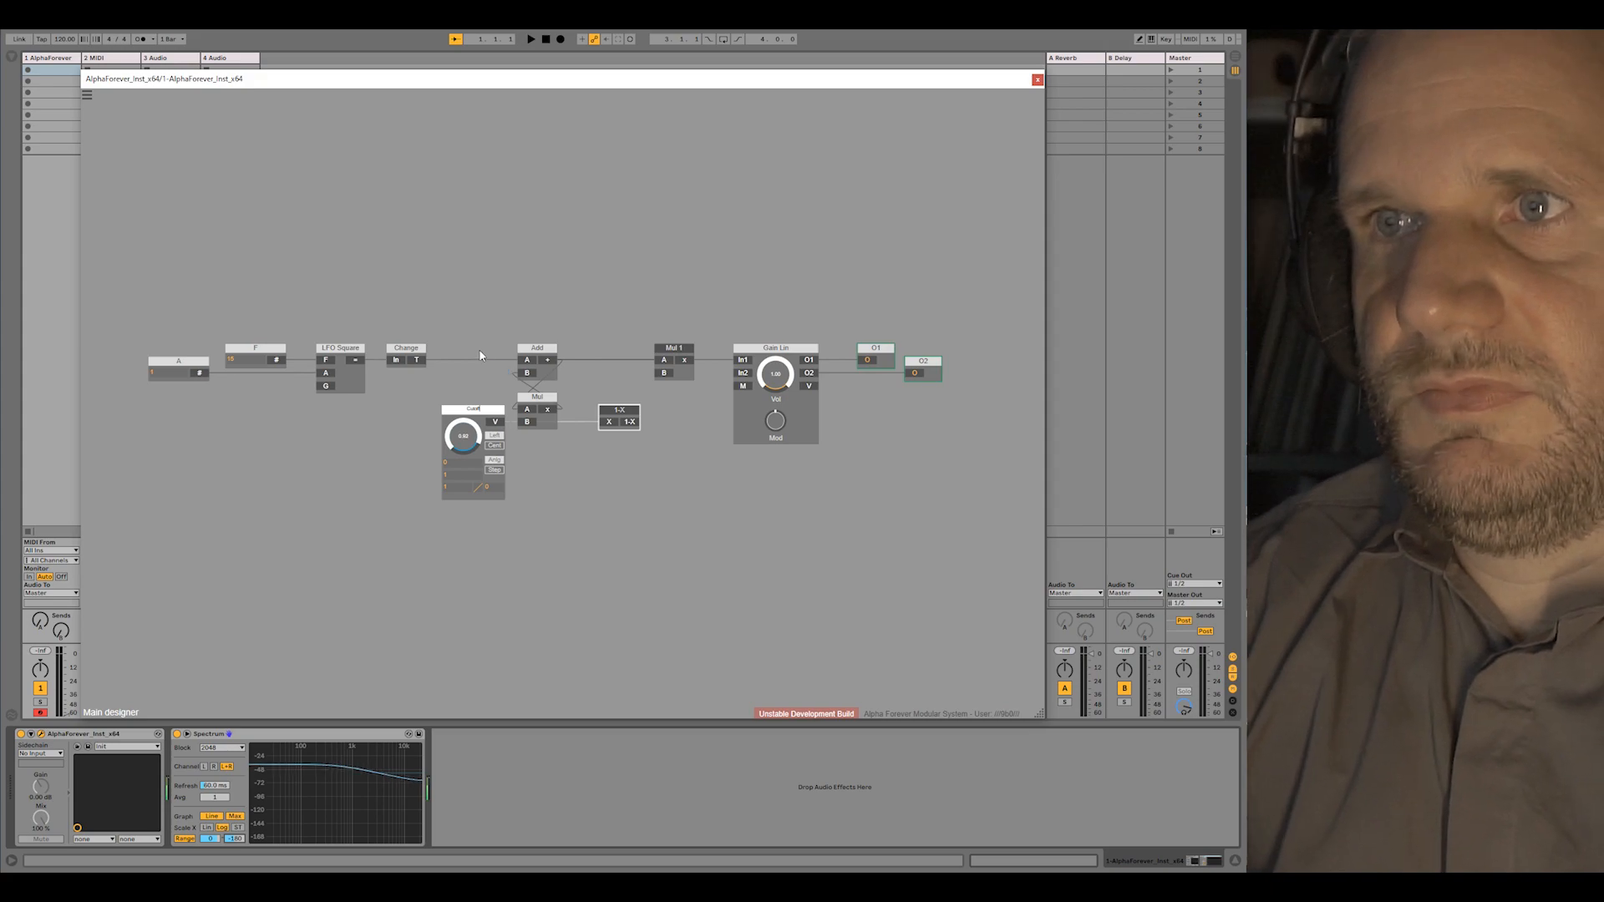
left_click(480, 356)
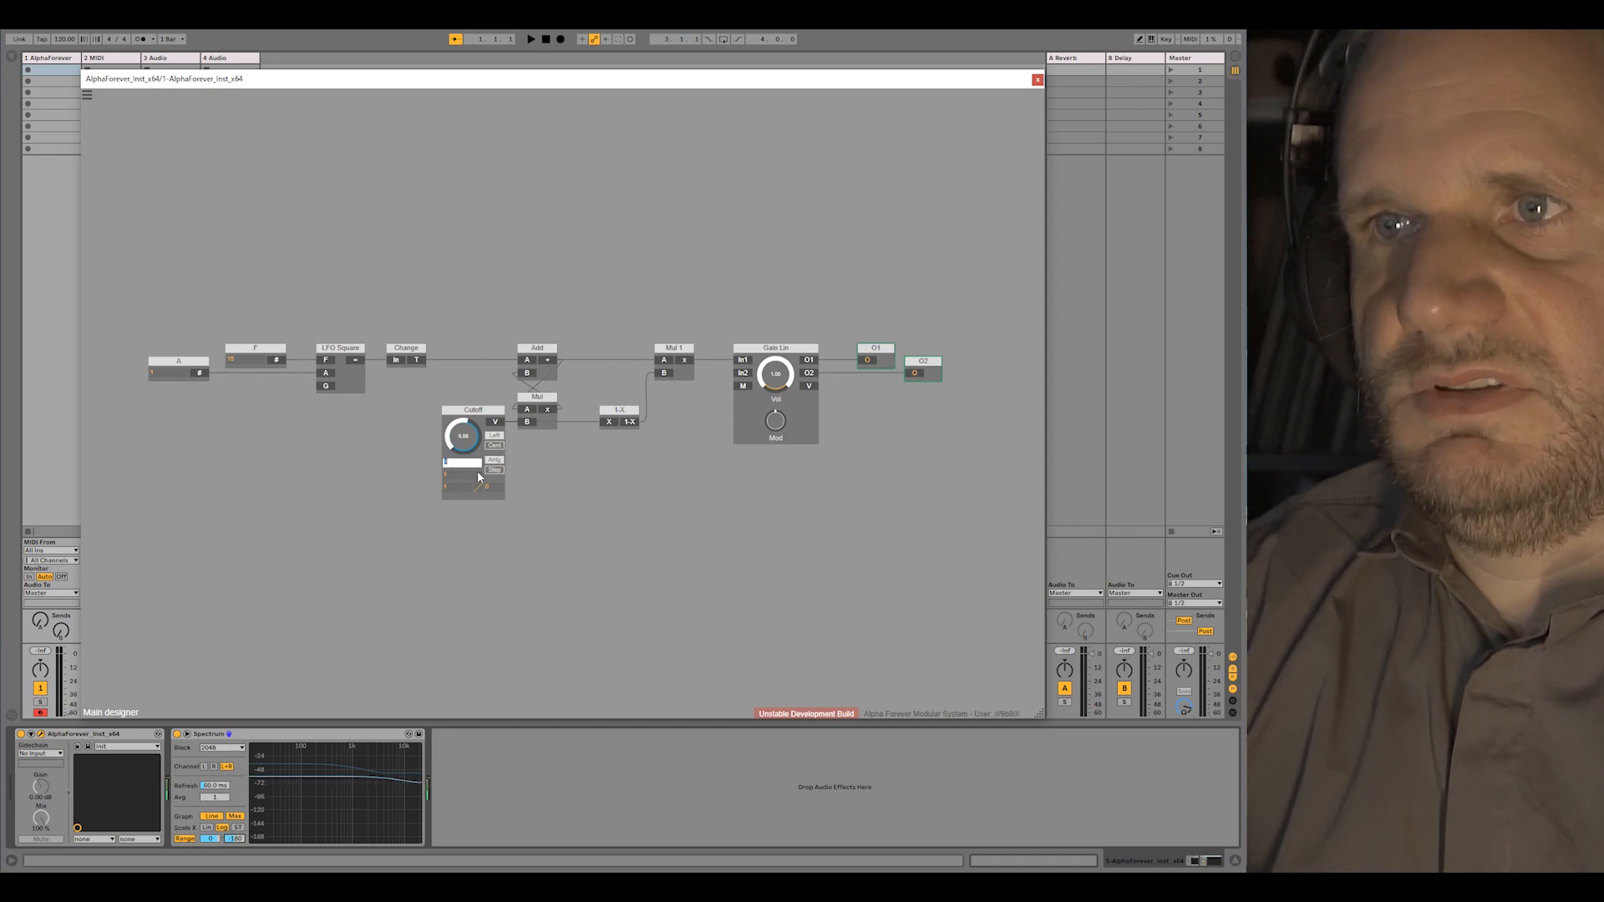
Edit the Cutoff knob's range and response curve settings
key("Tab")
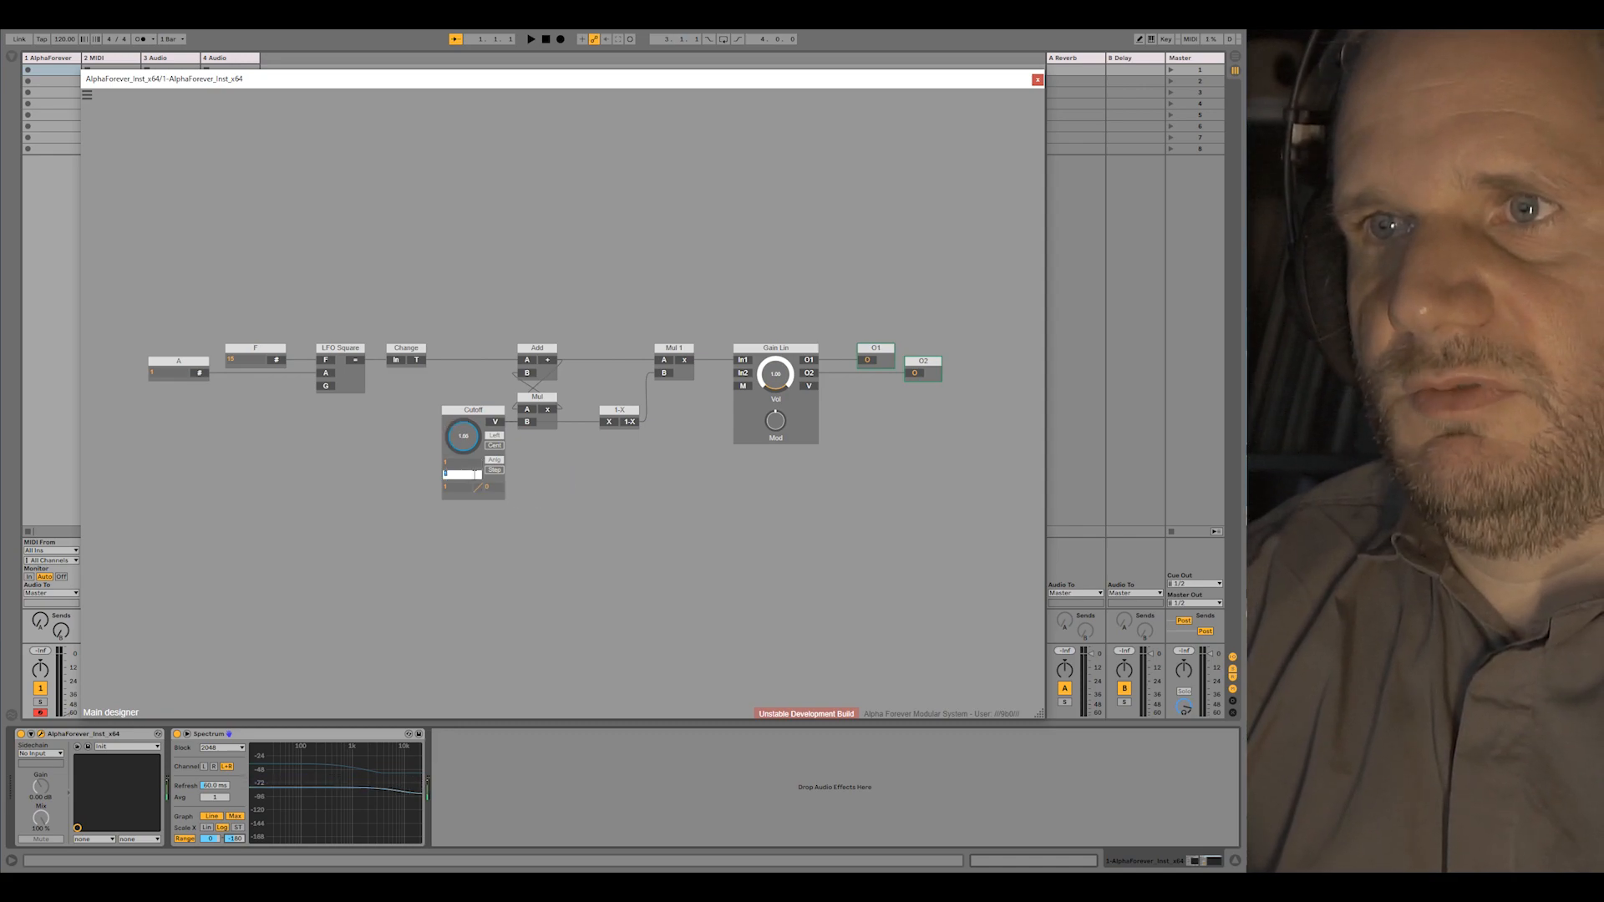
key("Tab")
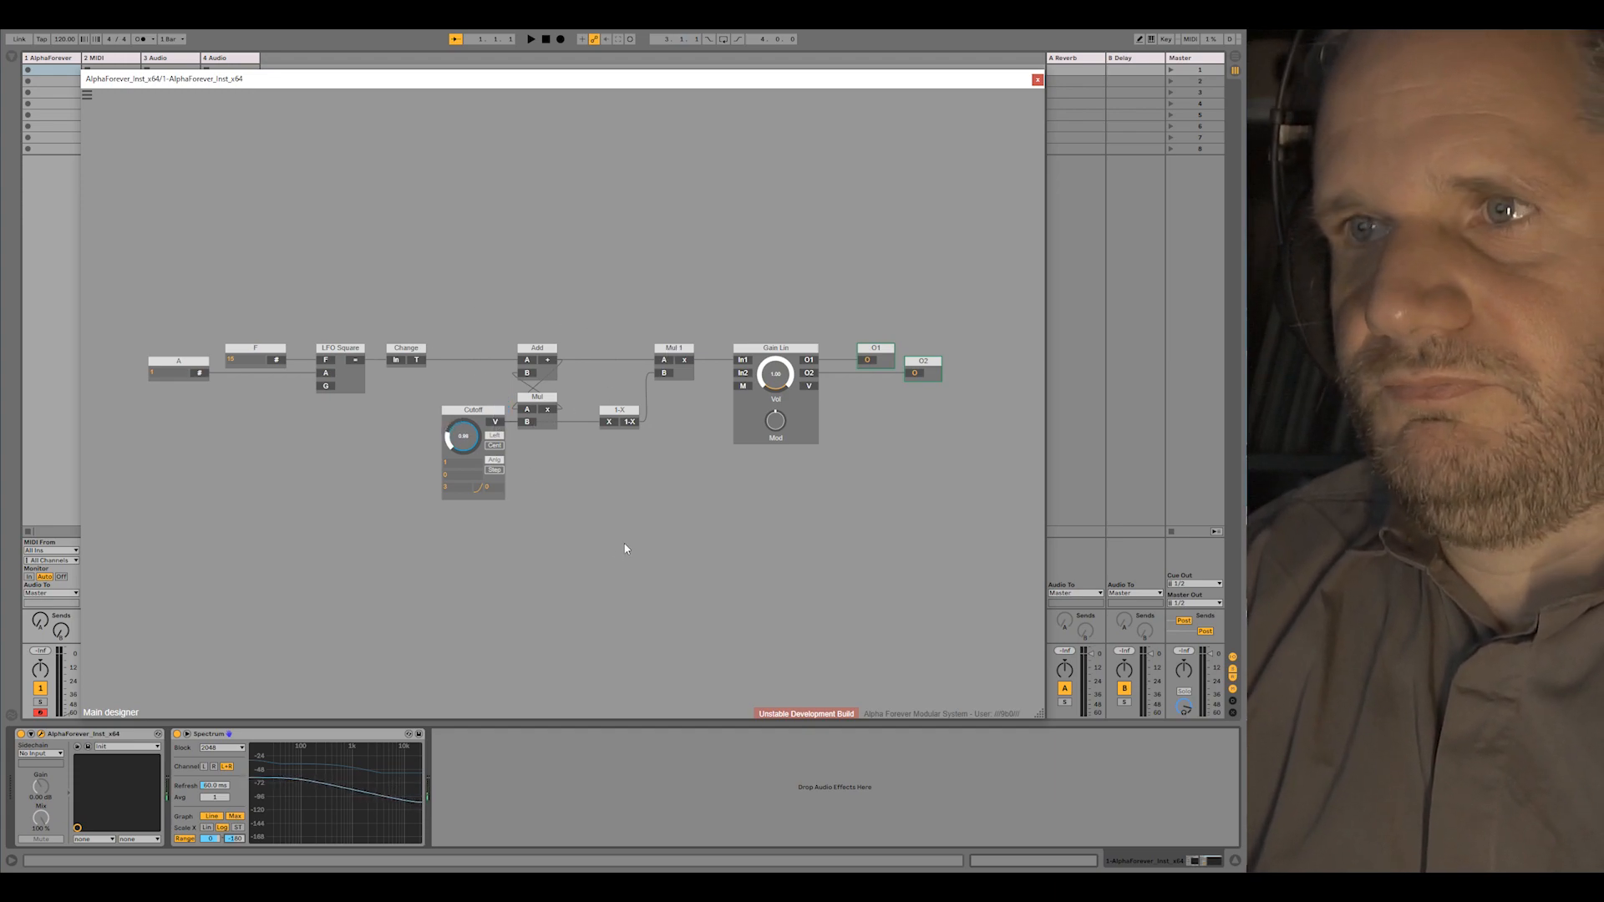
Move 1-X, Mul 1, Gain Lin and the outputs away from the Add/Mul pair and adjust the Cutoff knob
left_click_drag(625, 549, 630, 552)
left_click_drag(601, 322, 1023, 526)
left_click_drag(674, 375, 849, 376)
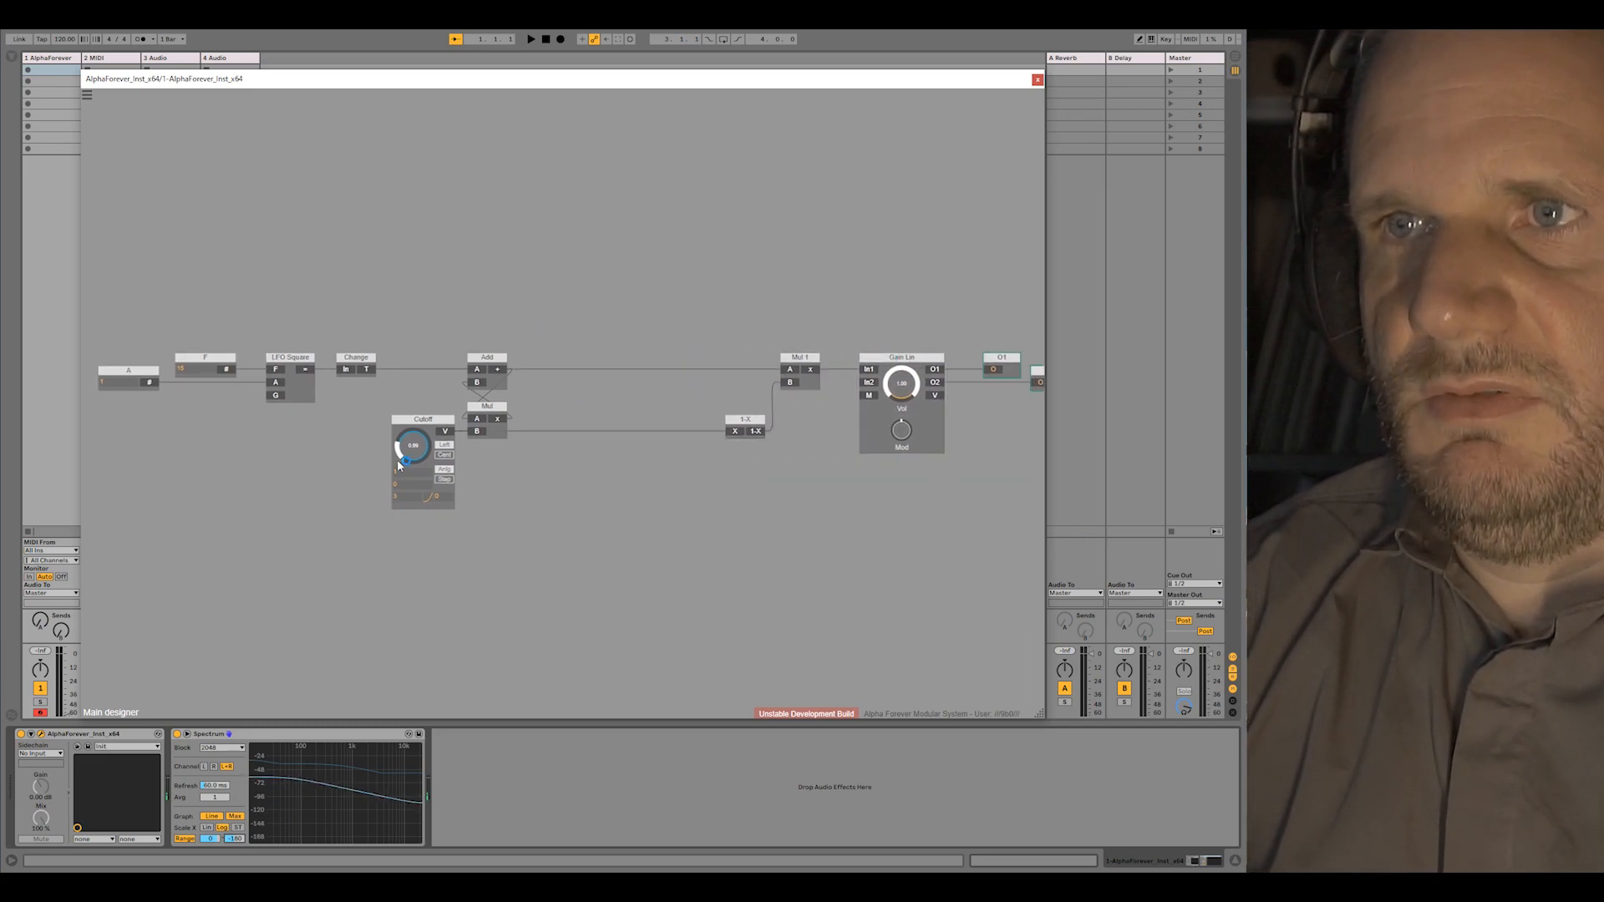
left_click_drag(420, 423, 418, 445)
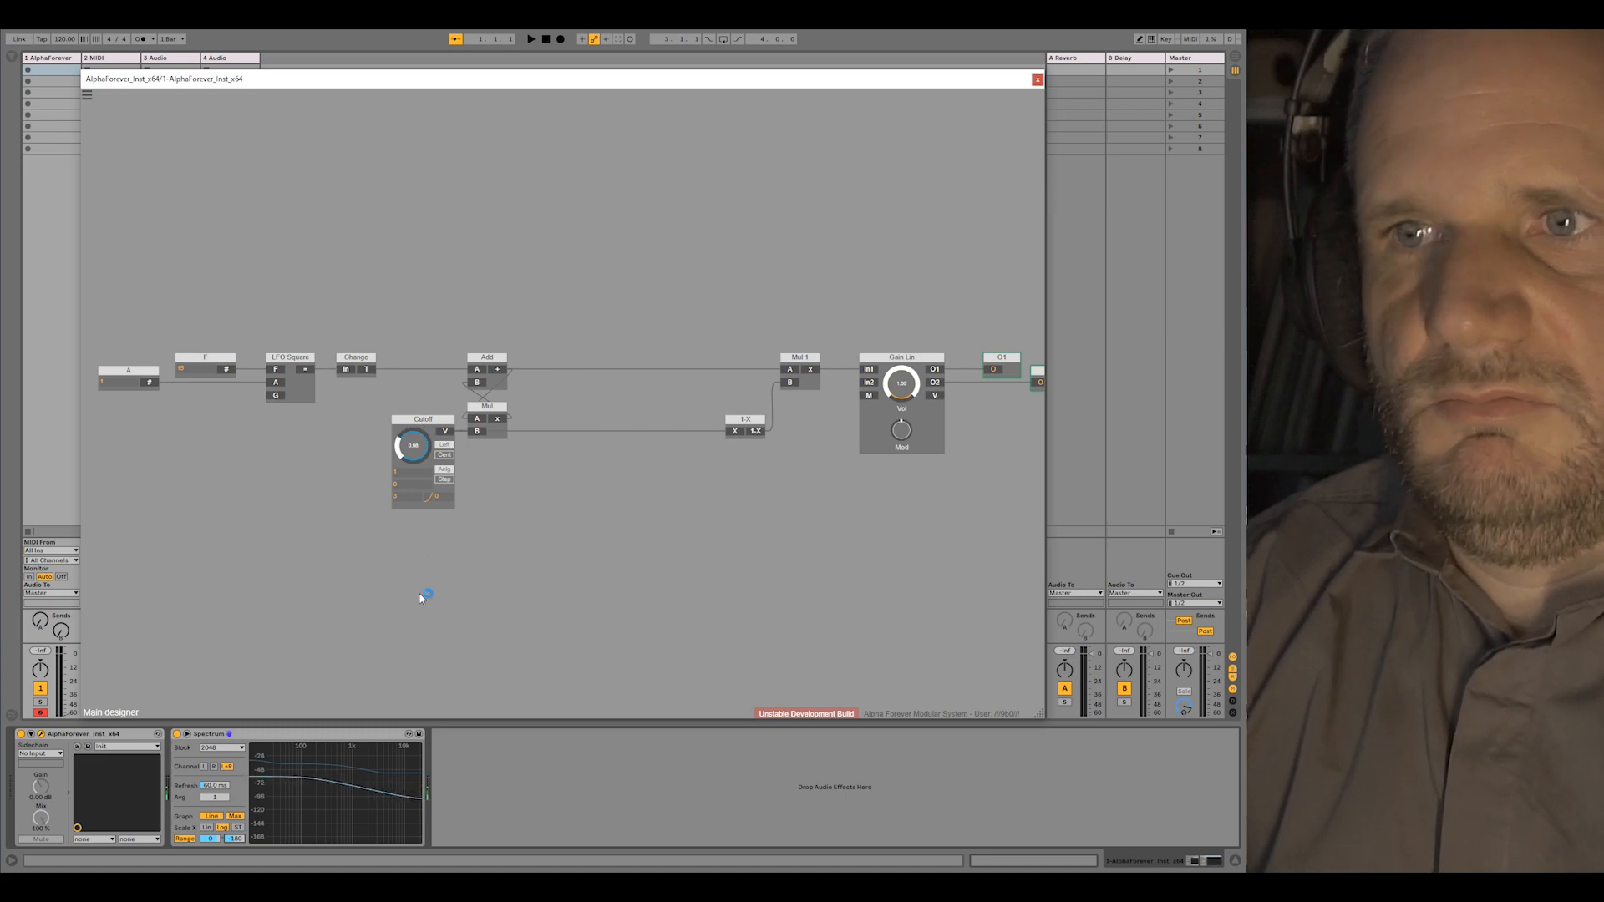
Duplicate the Add and feedback Mul pair as a second filter stage, wired in series between the first Add and Mul 1
left_click_drag(540, 460, 460, 343)
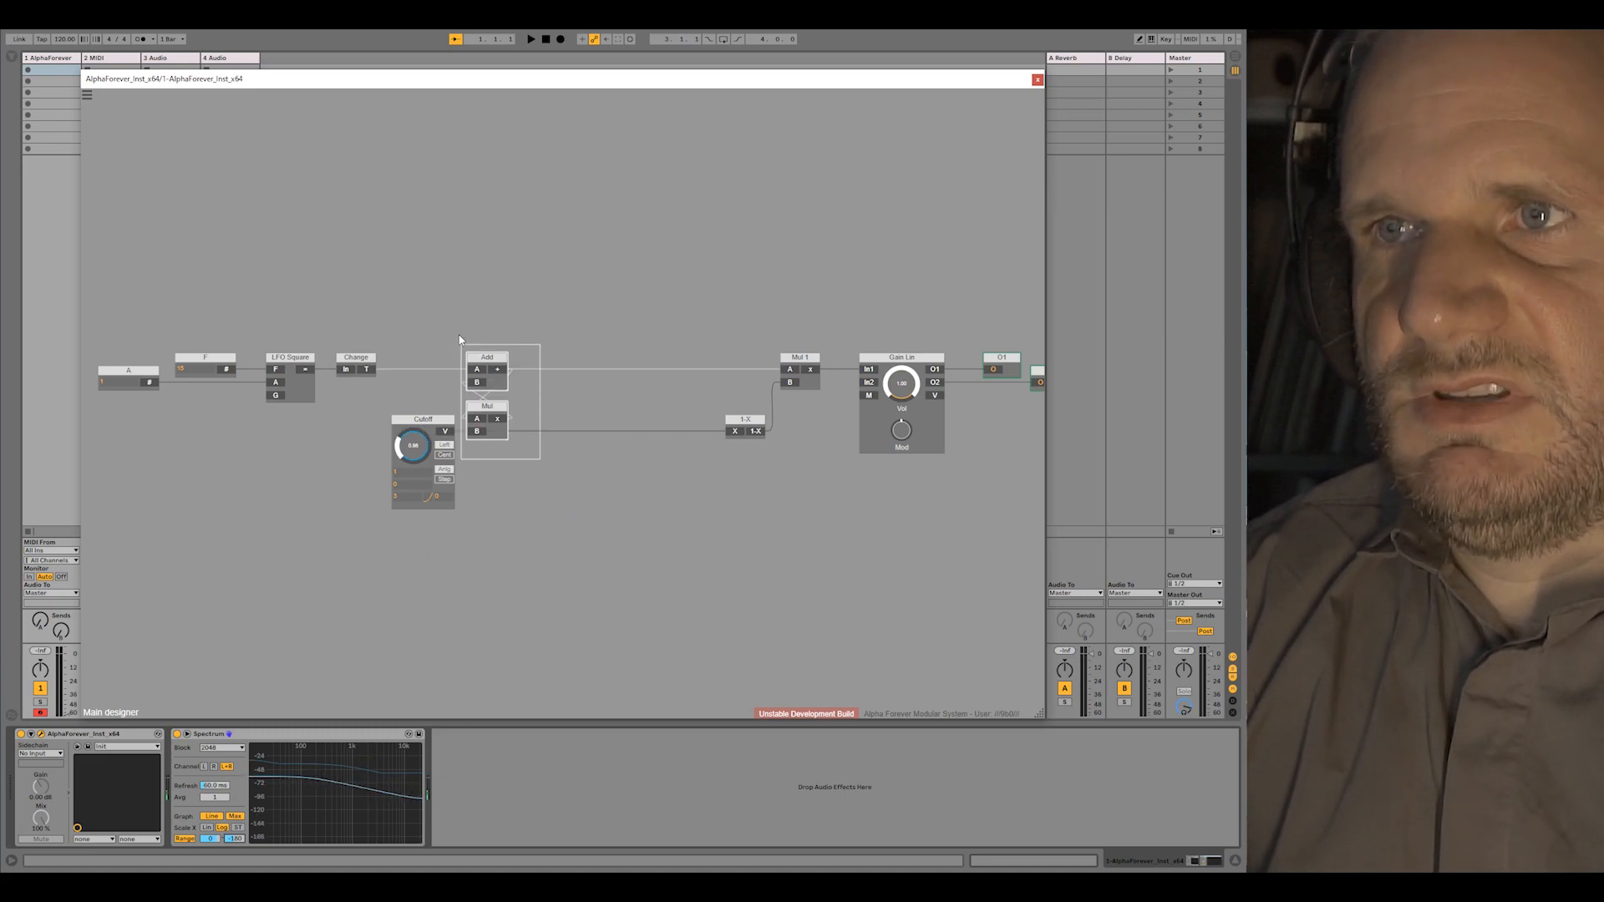
key("ctrl+d")
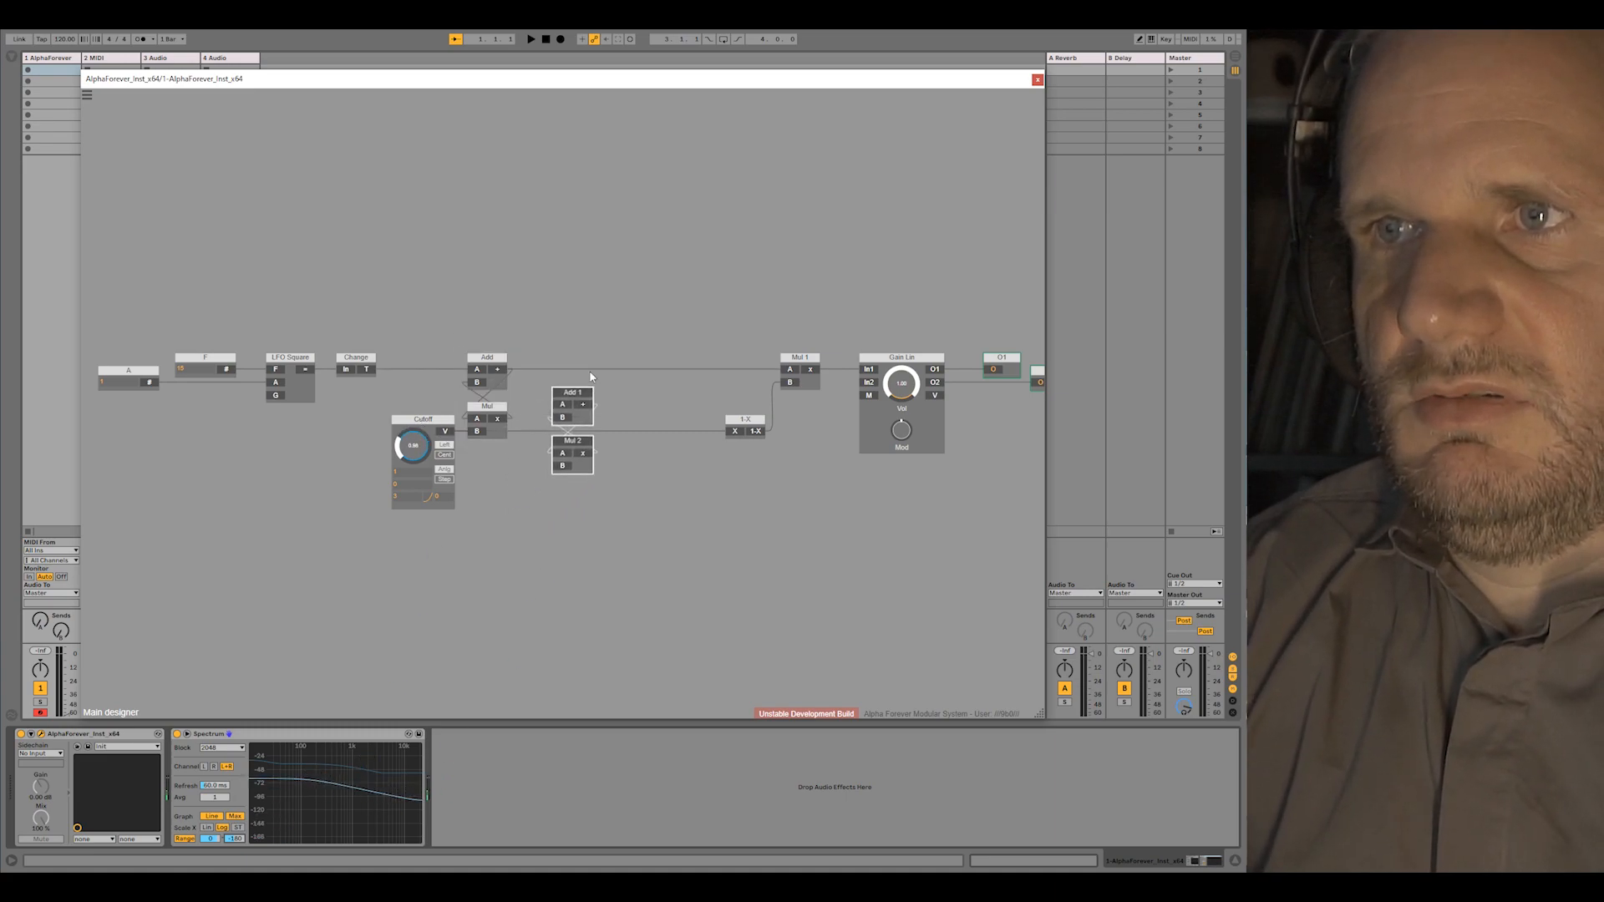
left_click_drag(580, 376, 582, 377)
left_click_drag(591, 365, 612, 448)
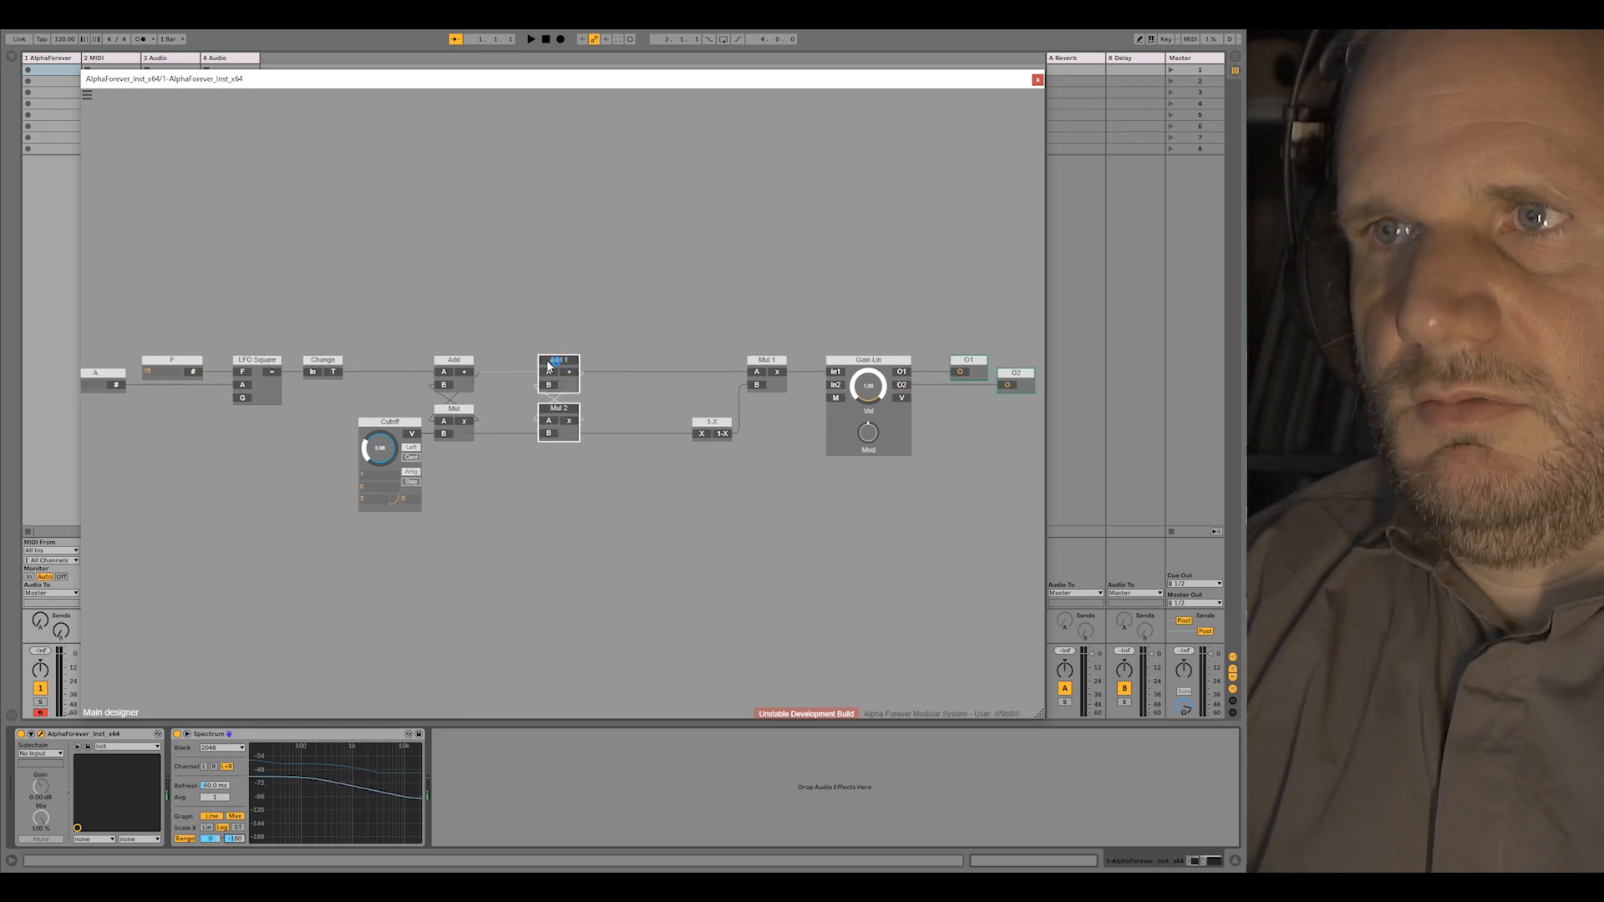
left_click_drag(555, 364, 520, 363)
left_click(481, 475)
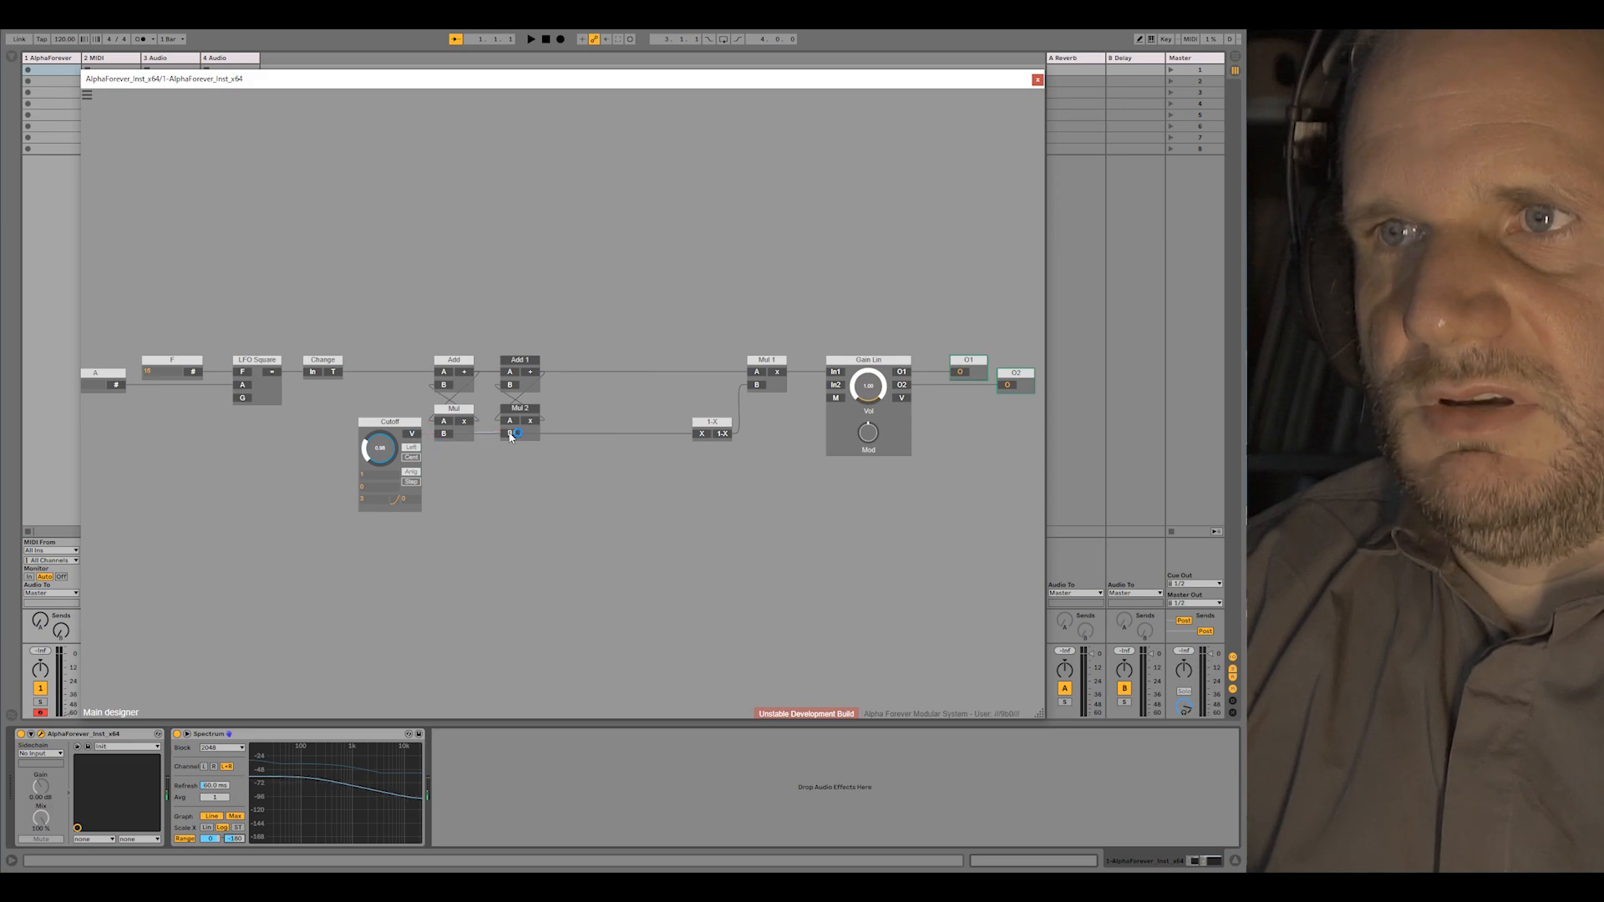
left_click_drag(534, 374, 757, 373)
Square the 1-X output with a new Mul module feeding Mul 1's B input and adjust the Cutoff knob
left_click_drag(722, 432, 640, 433)
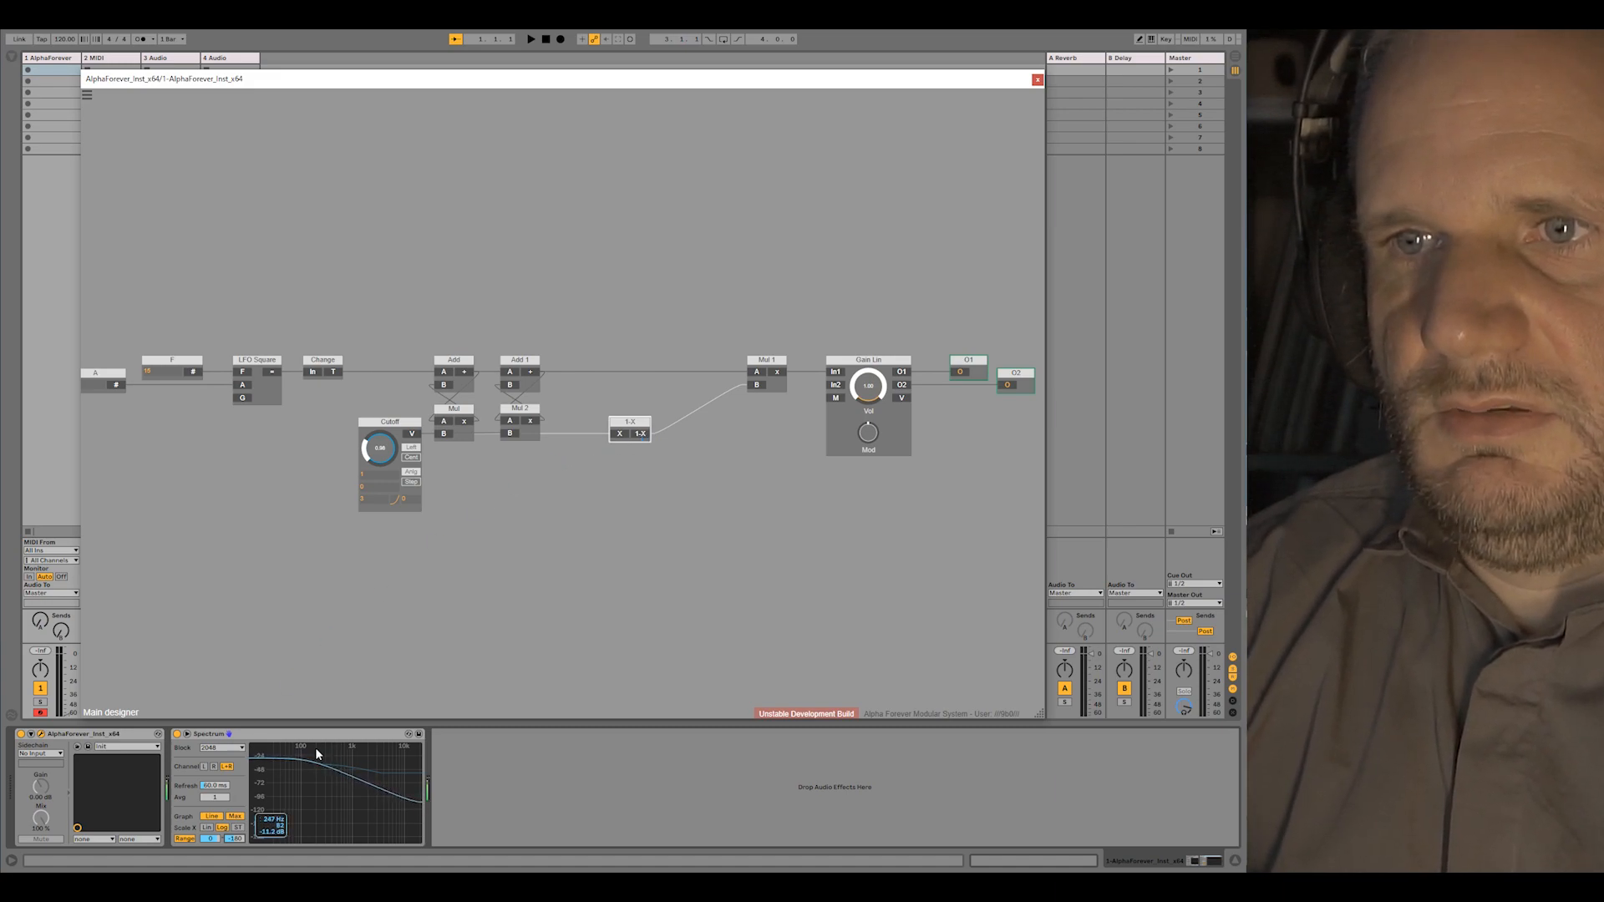
right_click(639, 433)
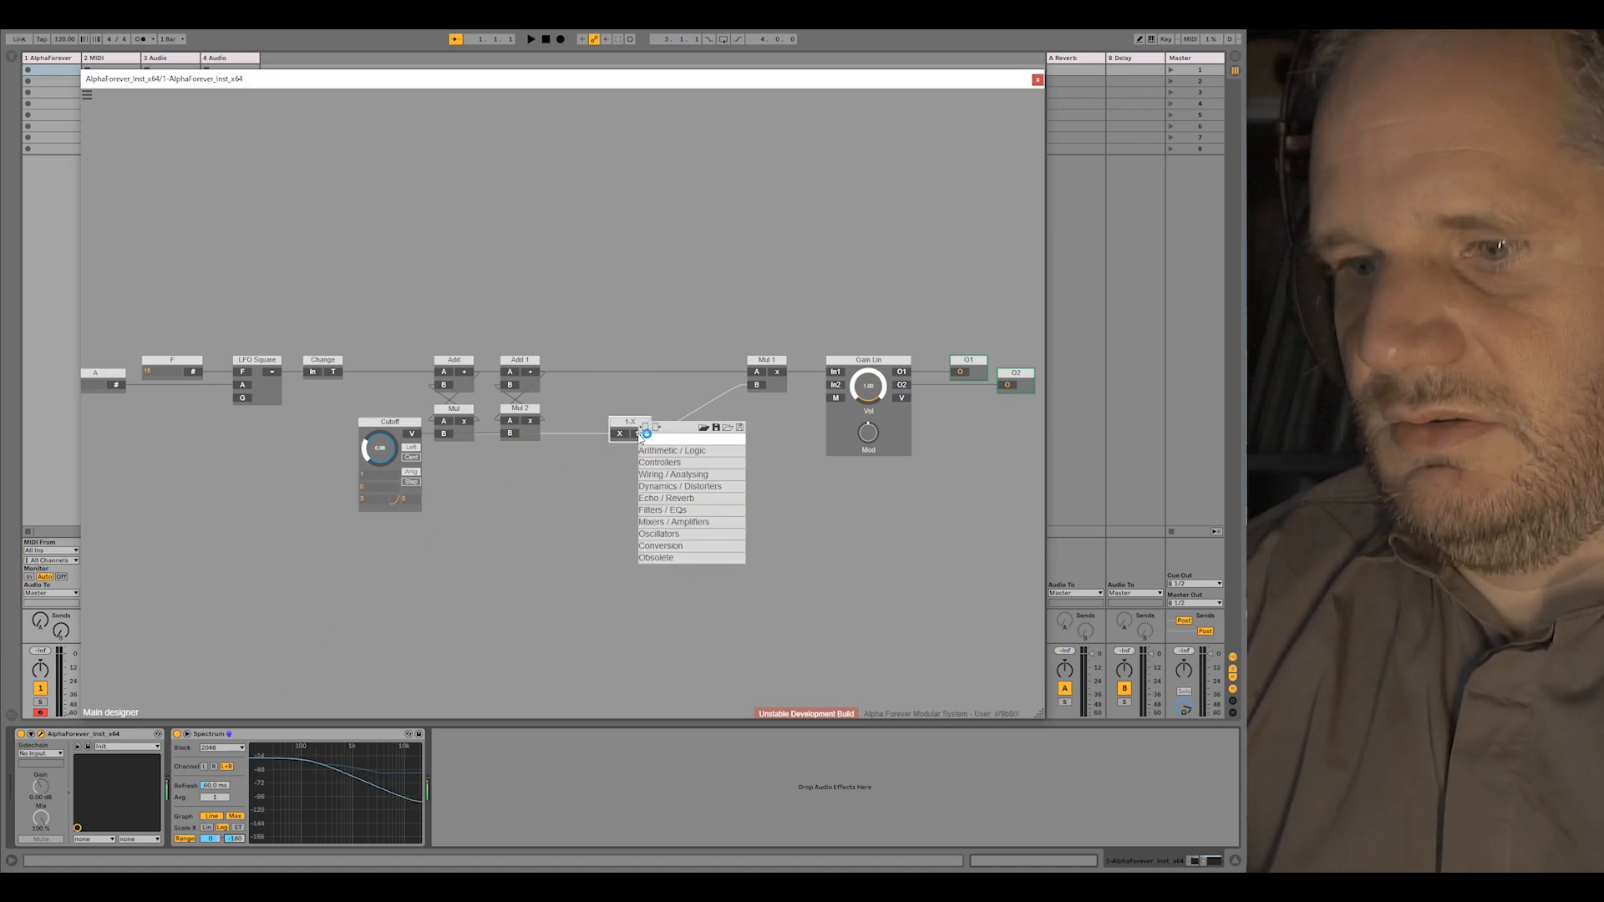
type("mu")
left_click(776, 451)
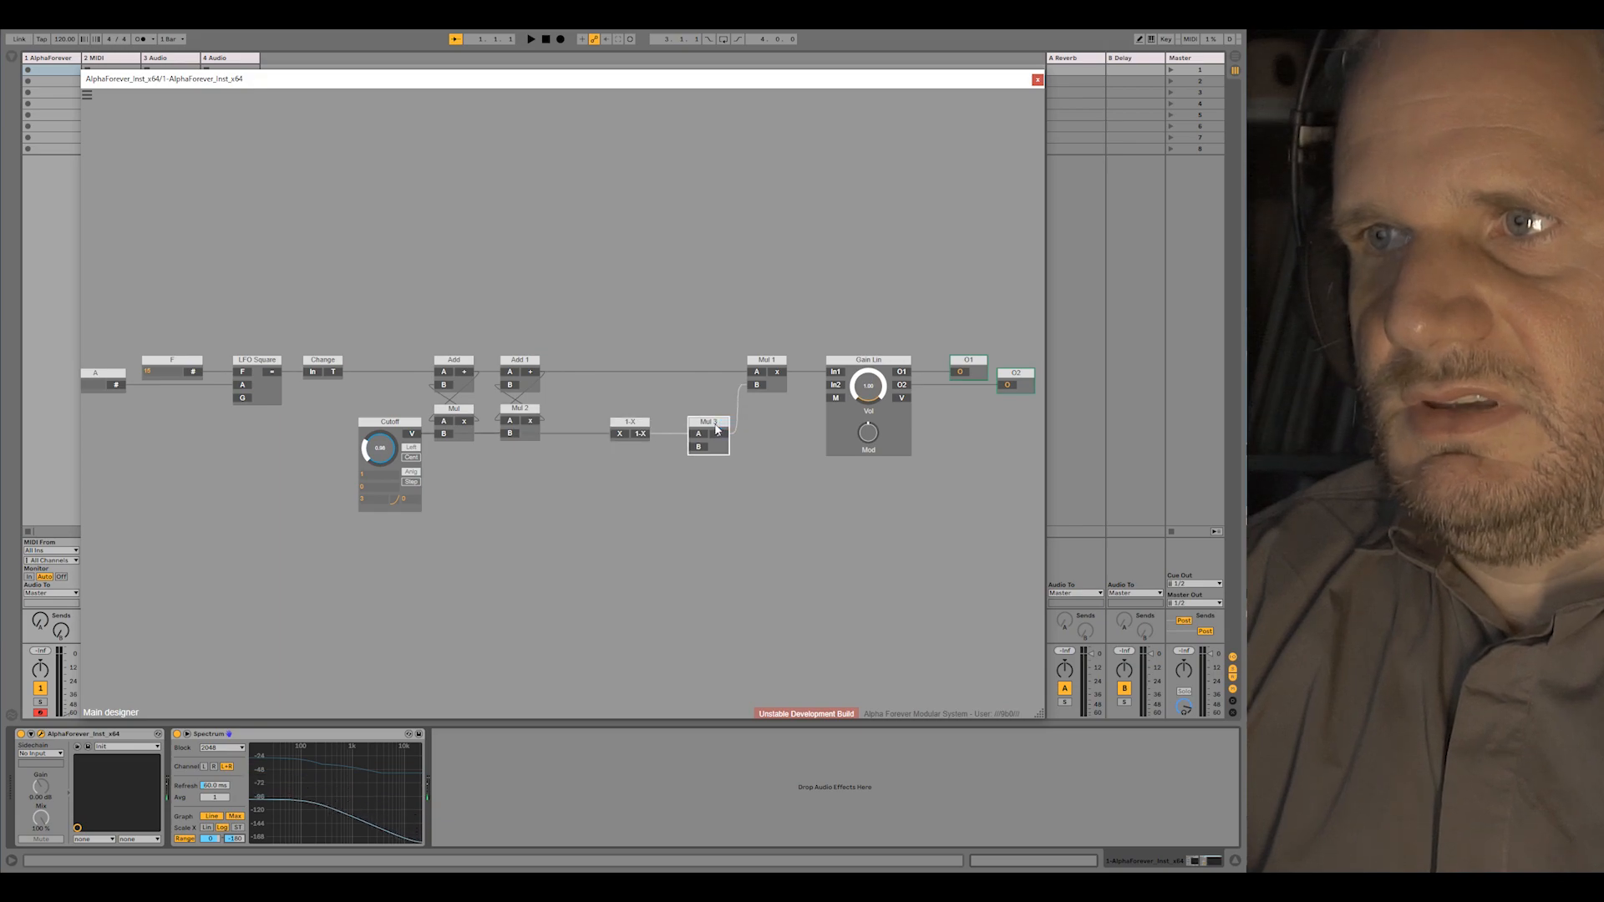
left_click_drag(641, 434, 698, 447)
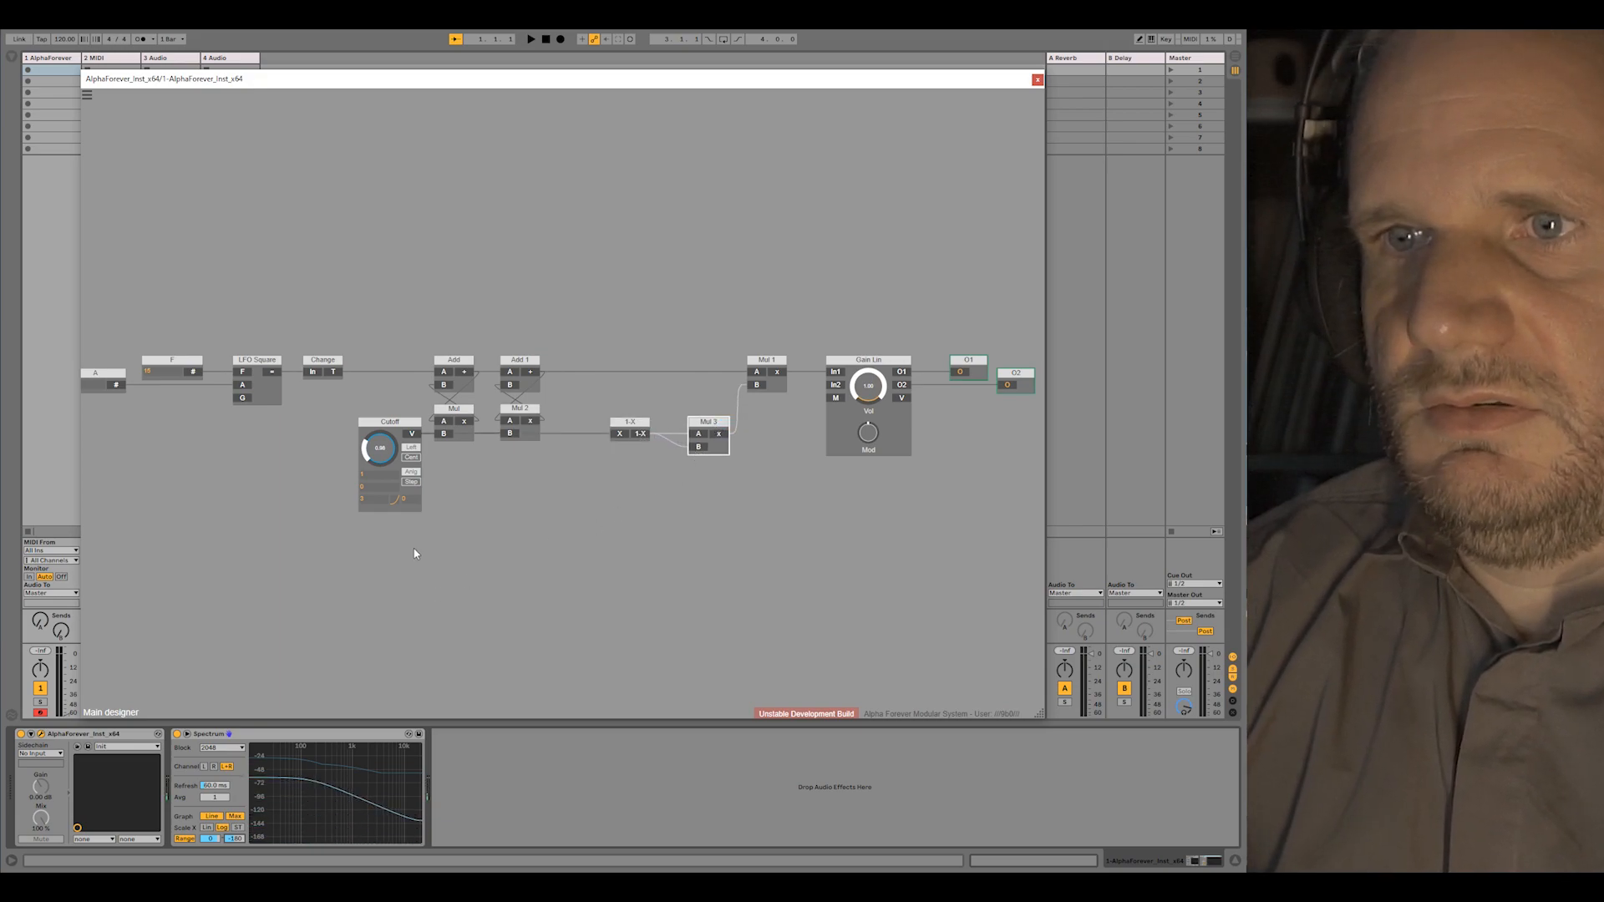
mouse_move(382, 433)
left_mouse_down()
mouse_move(376, 455)
mouse_move(381, 431)
left_mouse_up()
Move the source modules, Cutoff knob and both filter stages away from 1-X to make room for more stages
left_click_drag(386, 311, 511, 315)
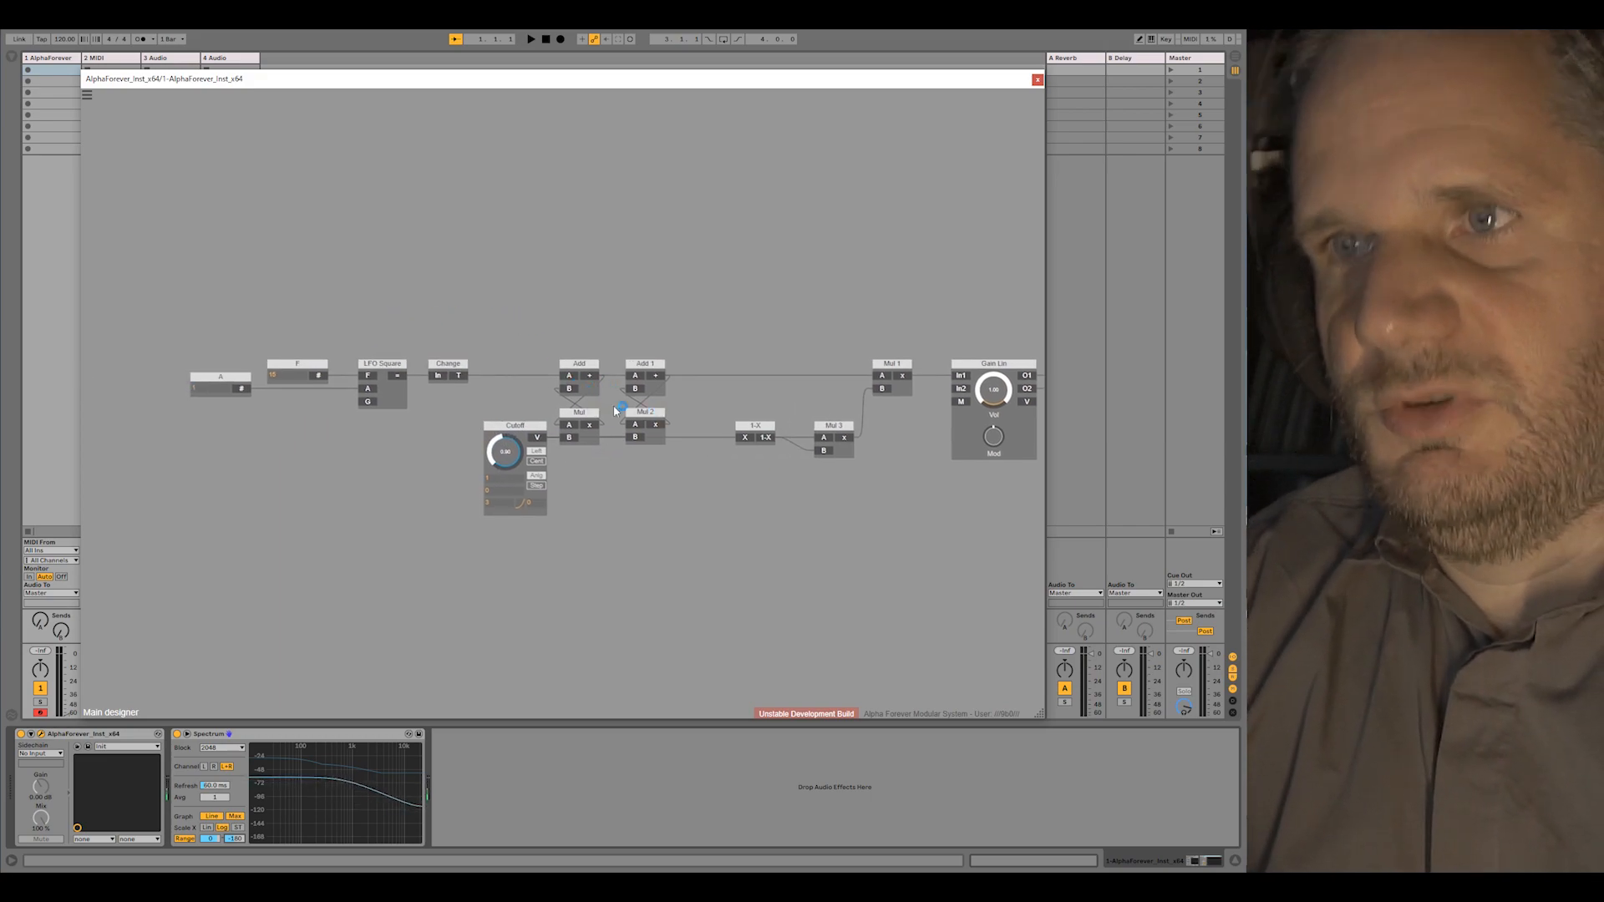
left_click_drag(164, 342, 698, 524)
left_click_drag(653, 363, 512, 363)
left_click(558, 339)
Copy the second filter stage and paste it twice, wiring all four stages in series into Mul 1
left_click_drag(470, 470, 562, 318)
key("ctrl+c")
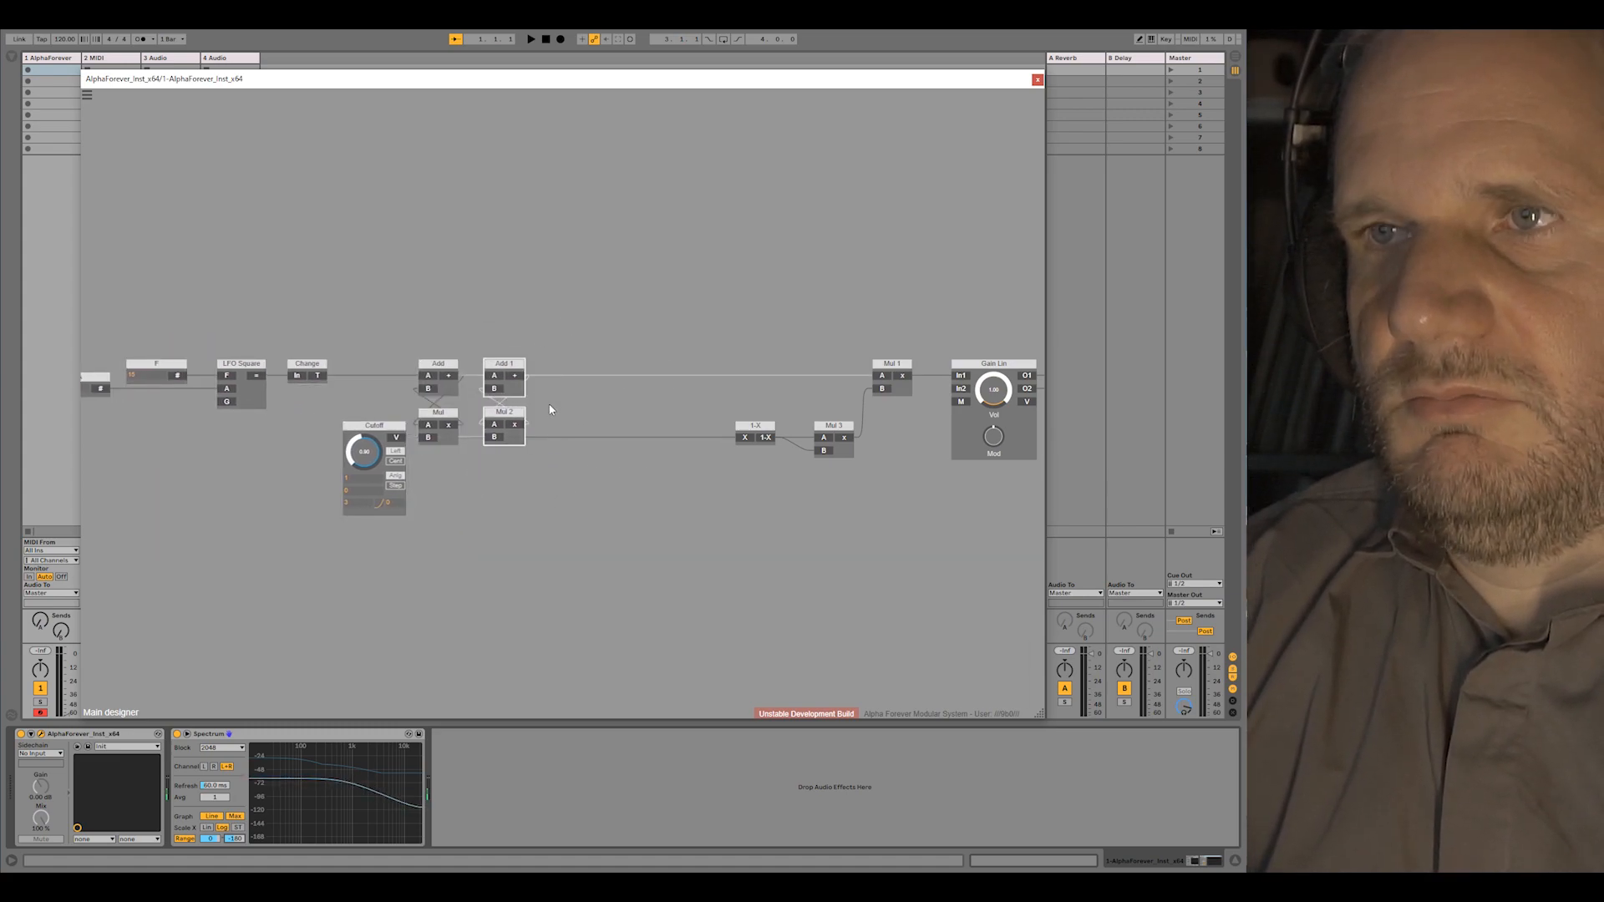
key("ctrl+v")
left_click_drag(538, 451, 542, 368)
key("ctrl+v")
left_click_drag(598, 439, 890, 378)
Move 1-X and Mul 3 beside the fourth stage and insert another Mul that squares Mul 3's output before Mul 1
left_click_drag(713, 408, 891, 505)
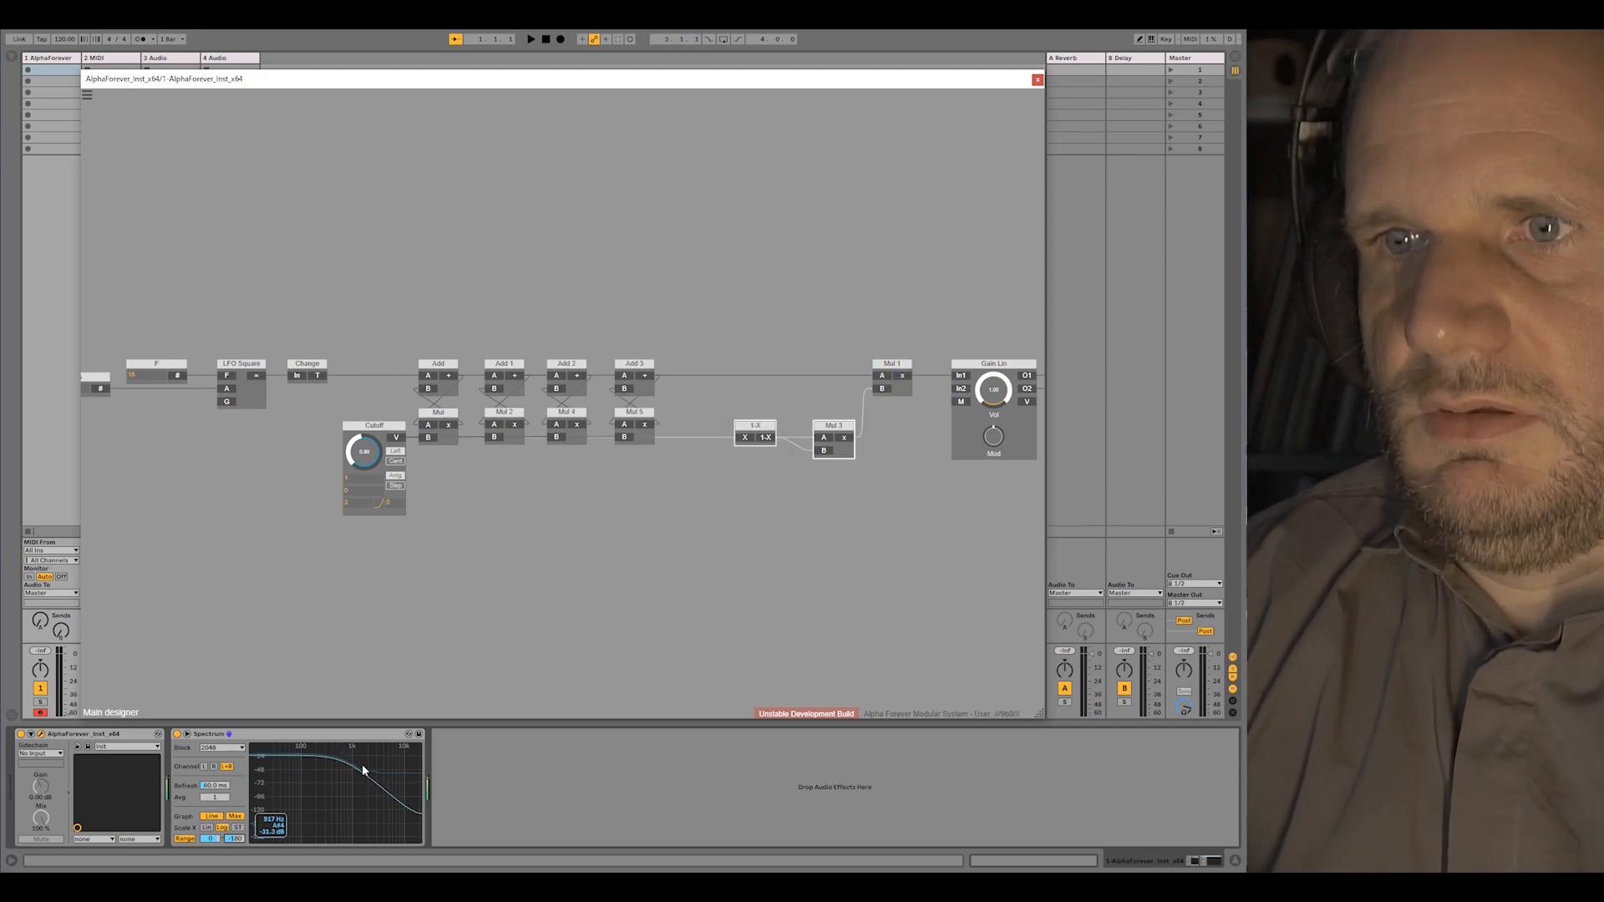
mouse_move(829, 402)
left_mouse_down()
mouse_move(769, 401)
mouse_move(760, 424)
mouse_move(852, 431)
mouse_move(834, 431)
left_mouse_up()
left_click(768, 398)
left_click(802, 447)
right_click(769, 438)
type("mul")
key("Return")
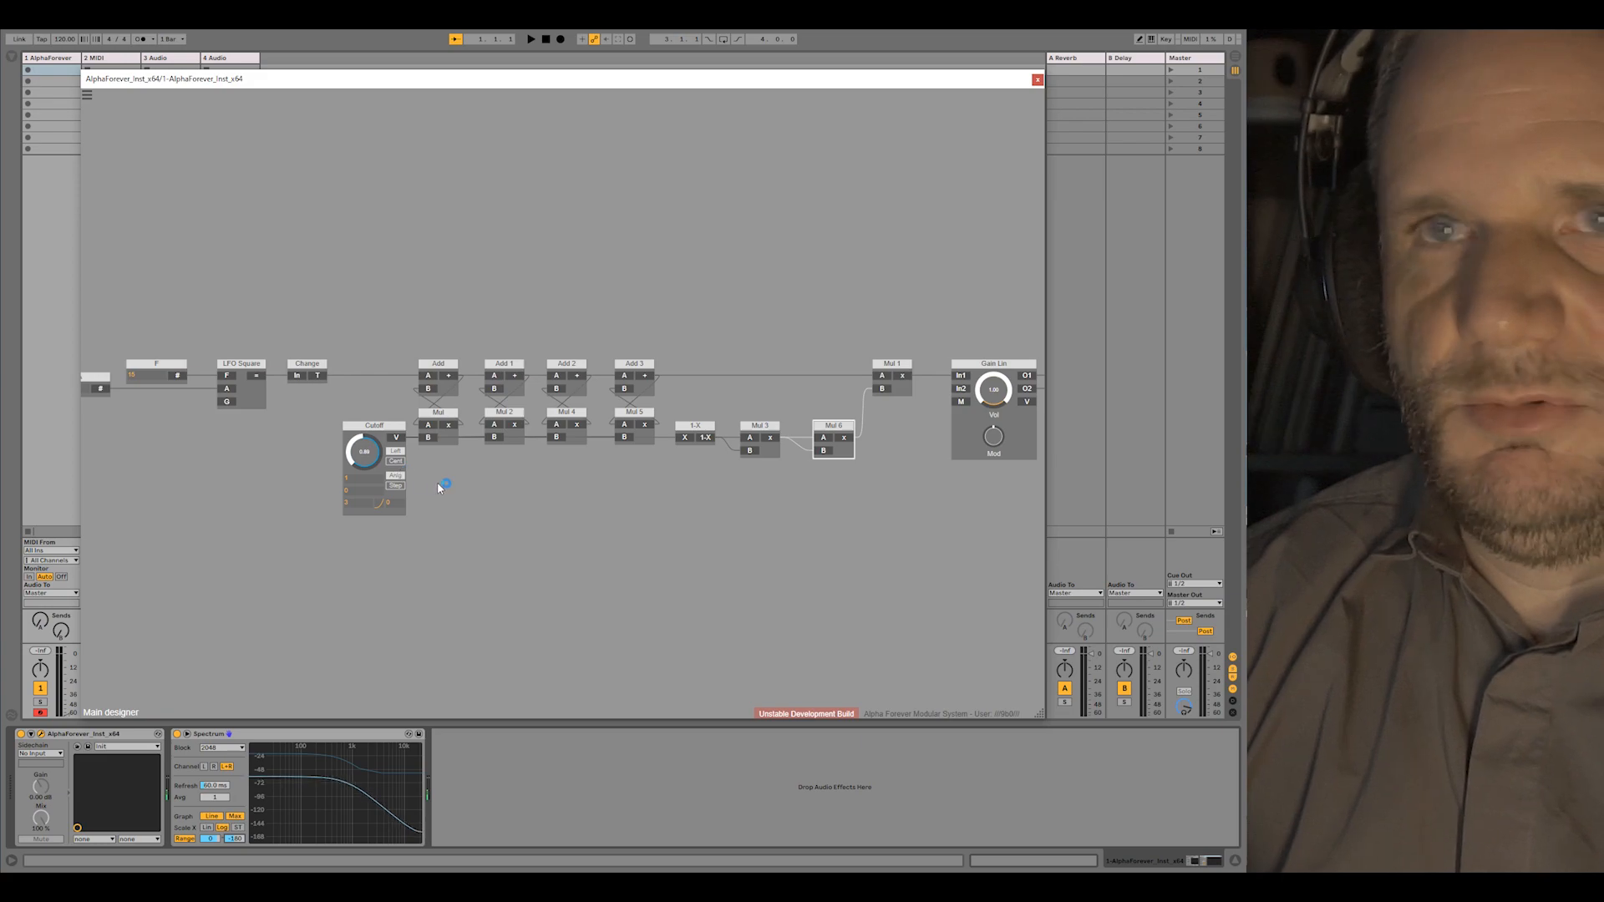
left_click_drag(834, 430, 828, 430)
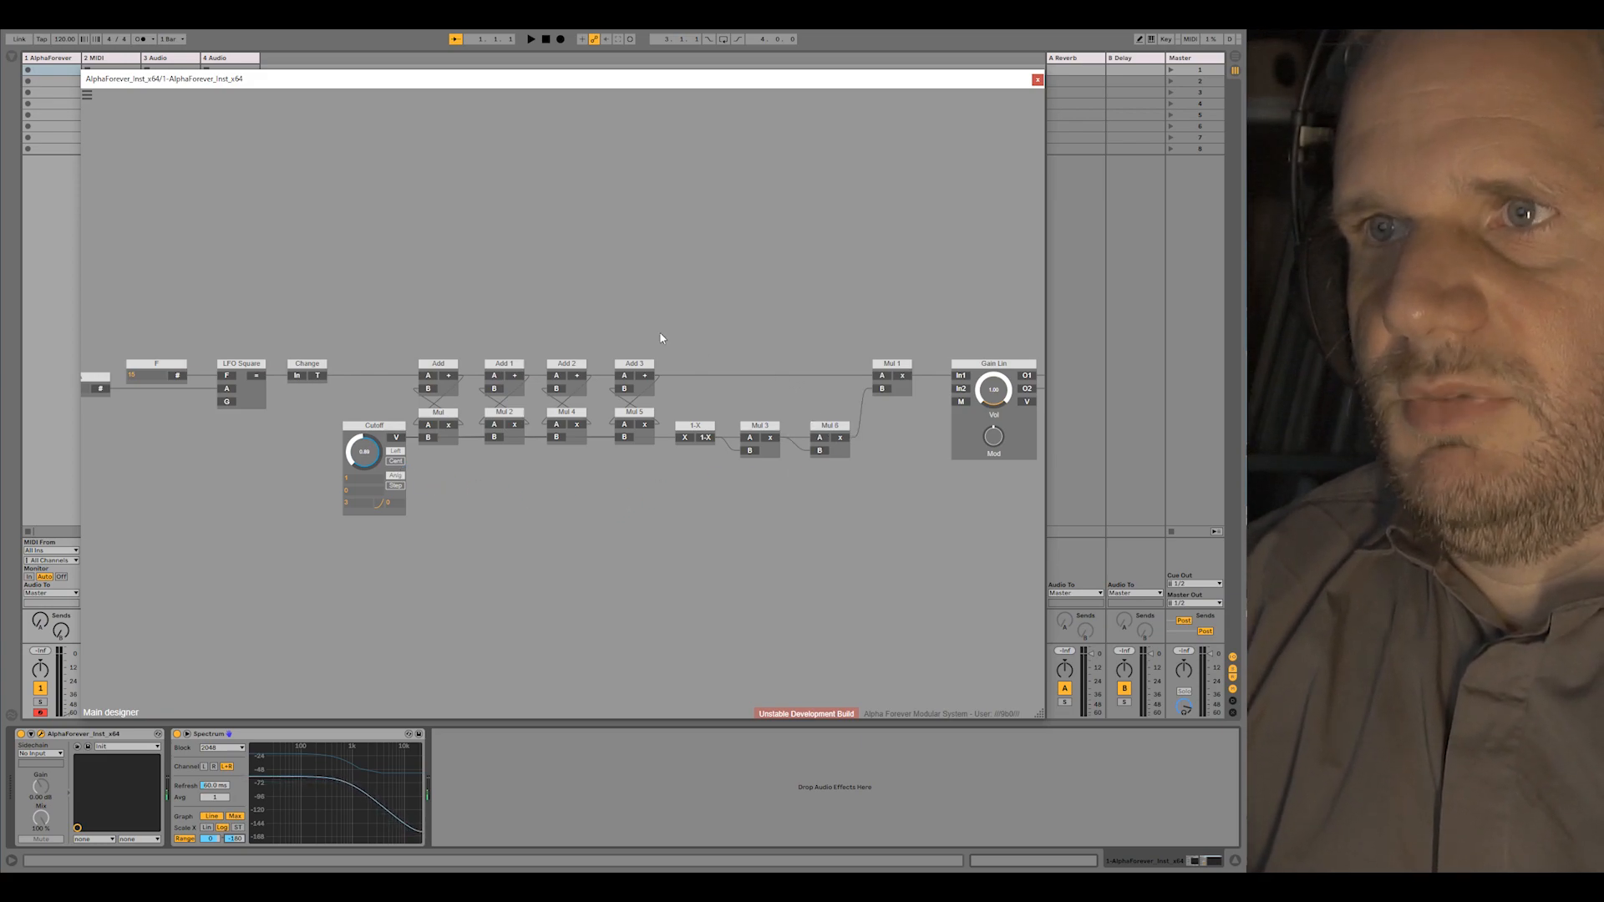
Move the source modules from the constants through Change away from the first Add stage to free space between them
scroll(635, 325, "down", 2)
left_click_drag(179, 331, 405, 416)
left_click_drag(389, 351, 307, 350)
left_click(382, 354)
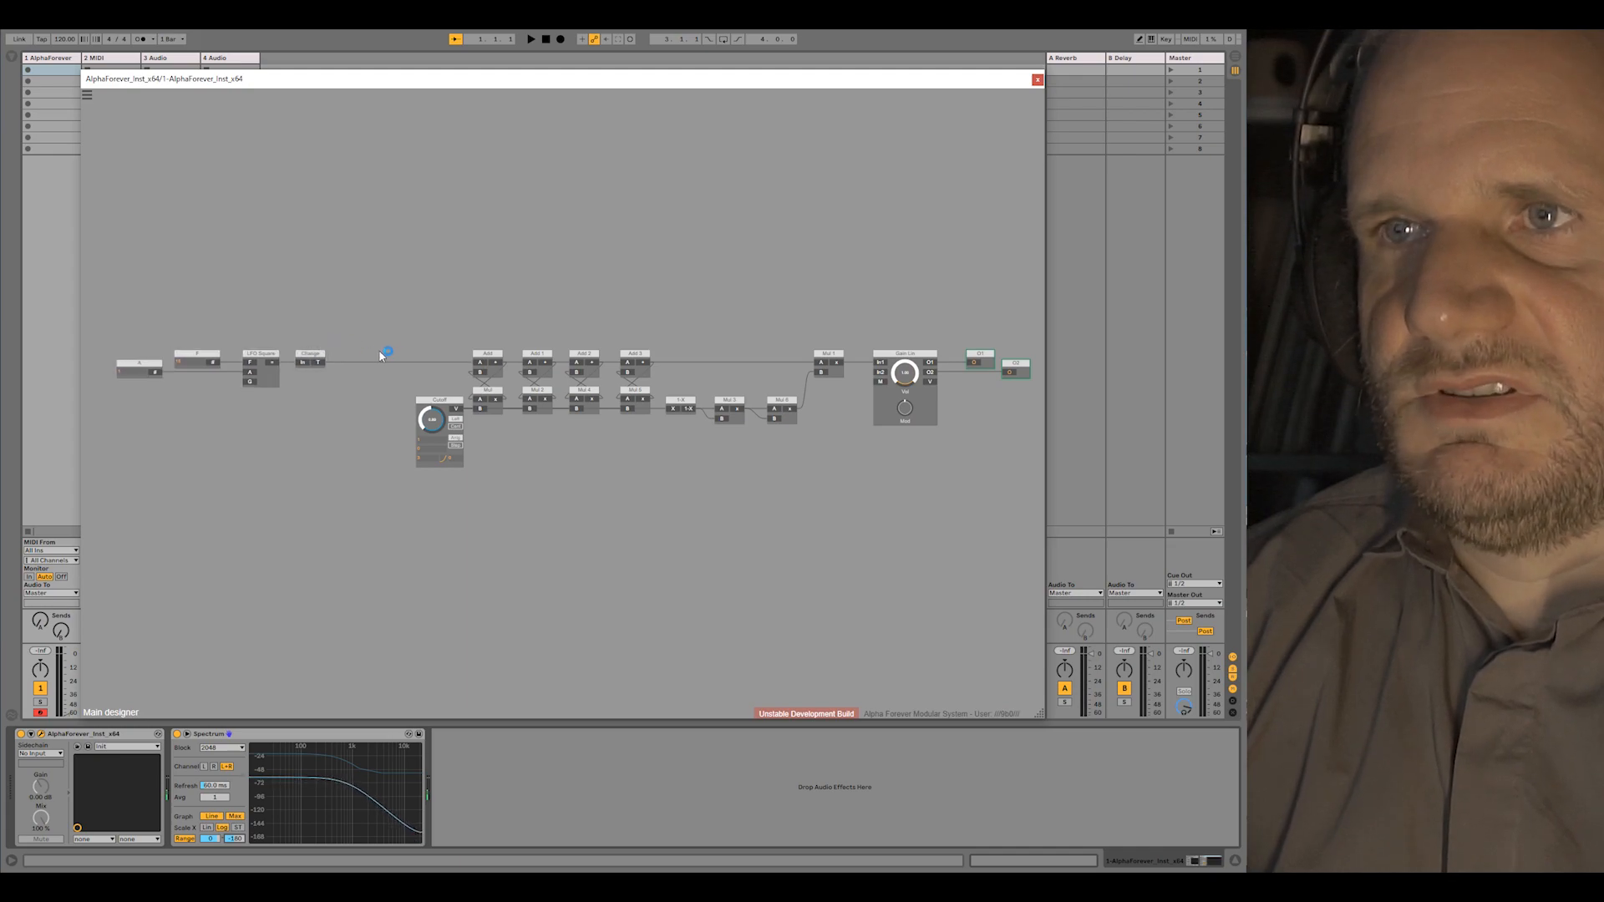
Insert a Sub module into the connection between Change and the first Add, placing it midway between them
right_click(317, 364)
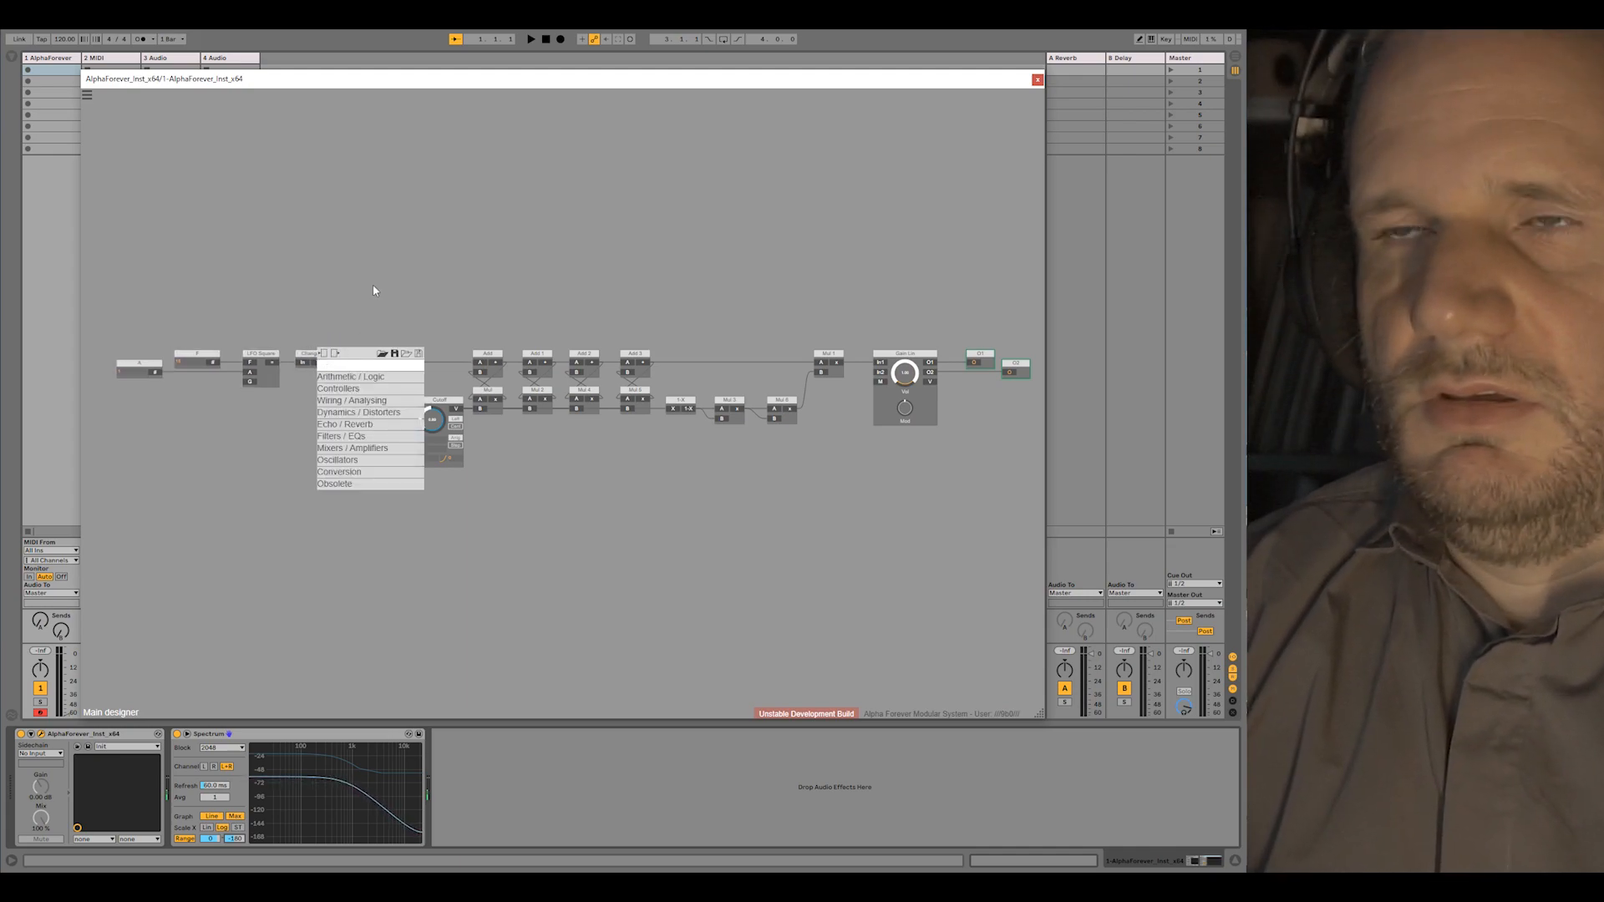
left_click(373, 295)
right_click(478, 366)
left_click(608, 379)
left_click_drag(420, 352, 390, 352)
Add a Mul below the filter chain, feed its A input from Mul 1's output and wire its output to Sub's B input
left_click_drag(829, 369, 826, 359)
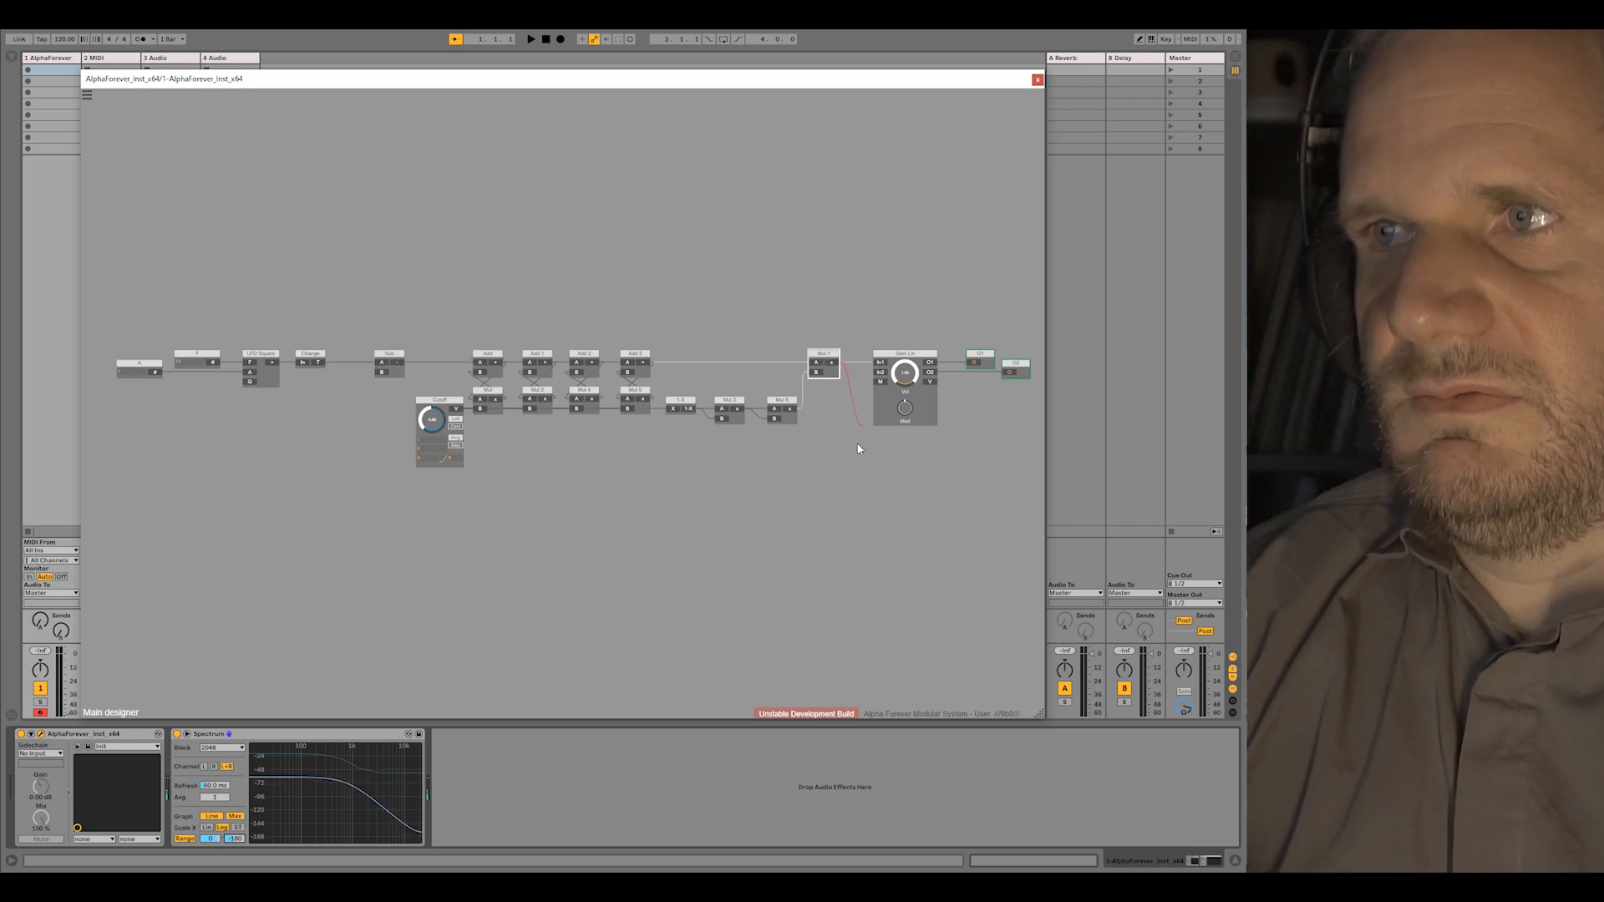
left_click_drag(835, 493, 640, 469)
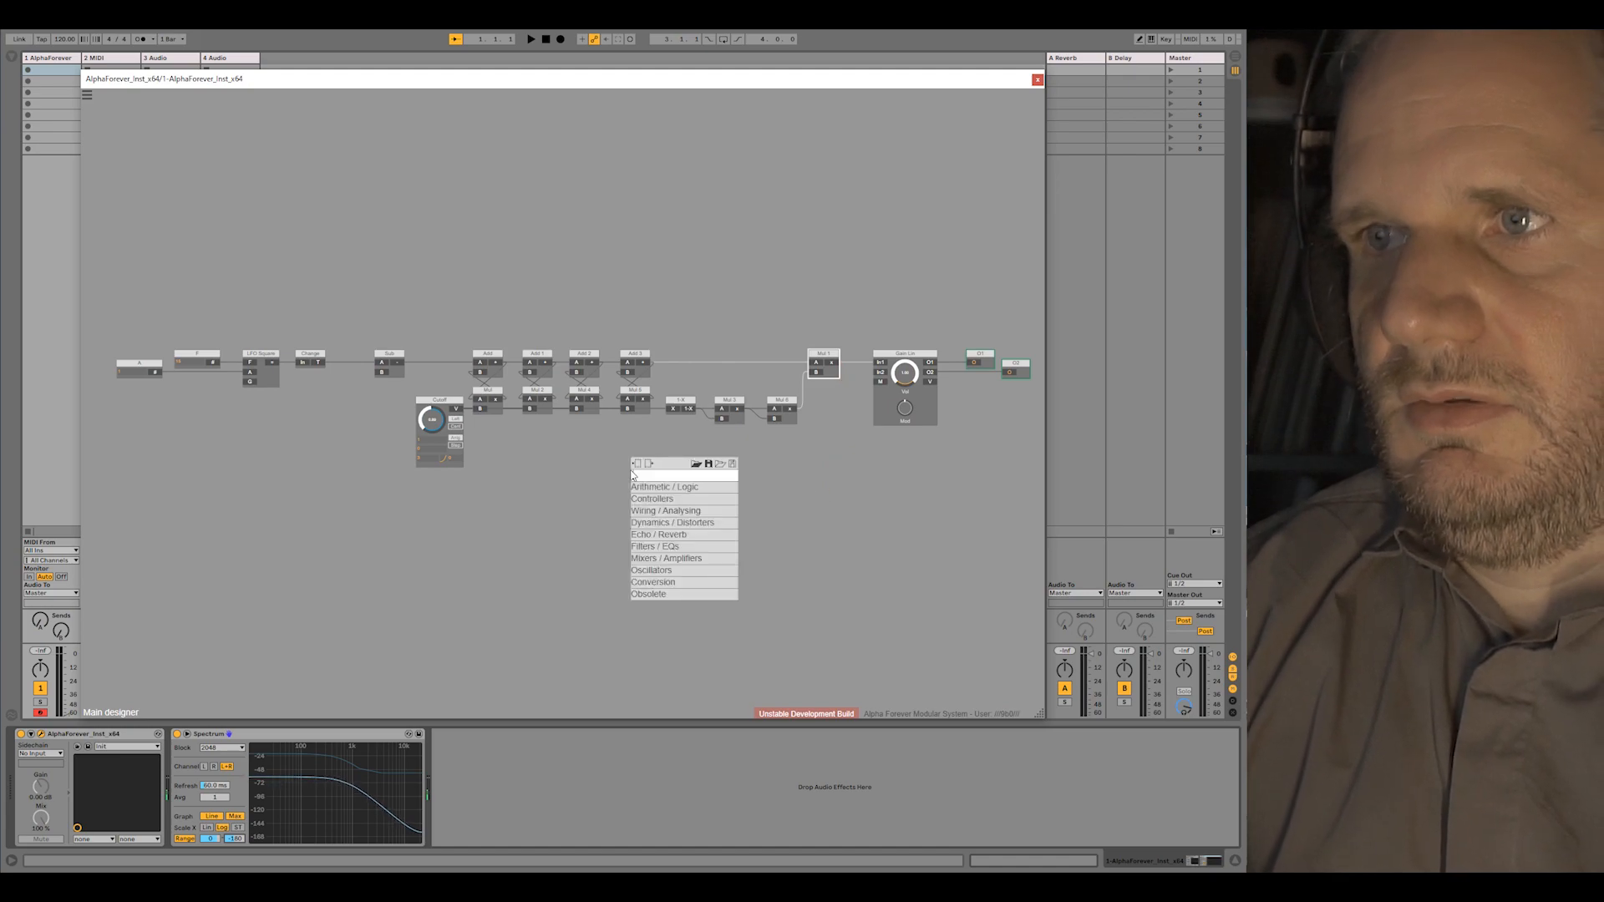
mouse_move(668, 487)
left_click(751, 485)
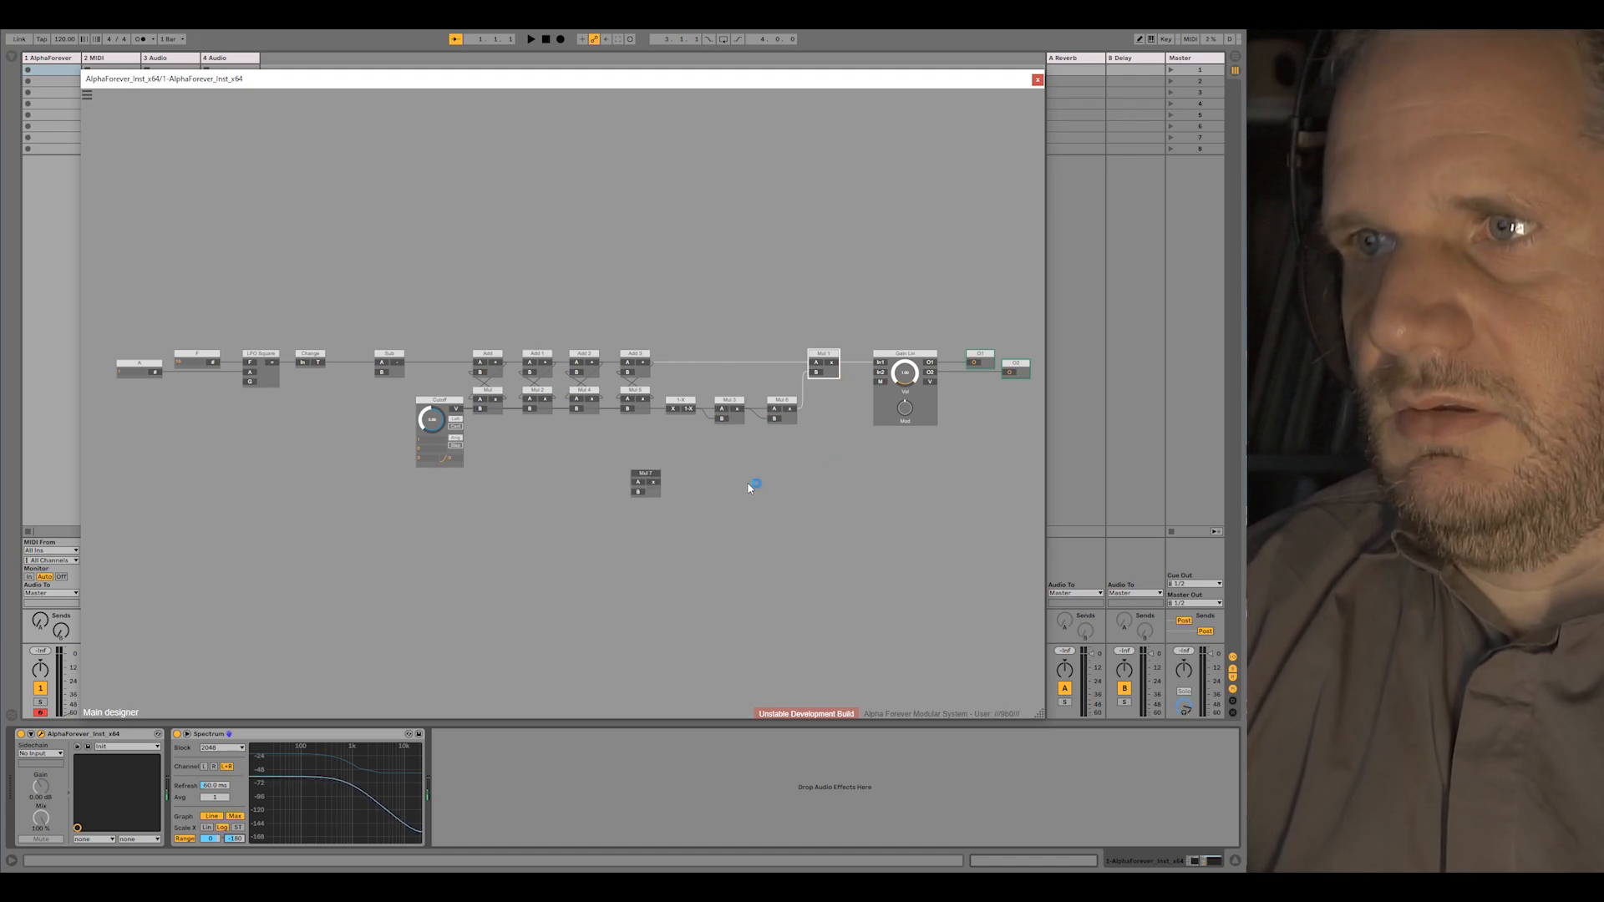
left_click_drag(839, 364, 637, 484)
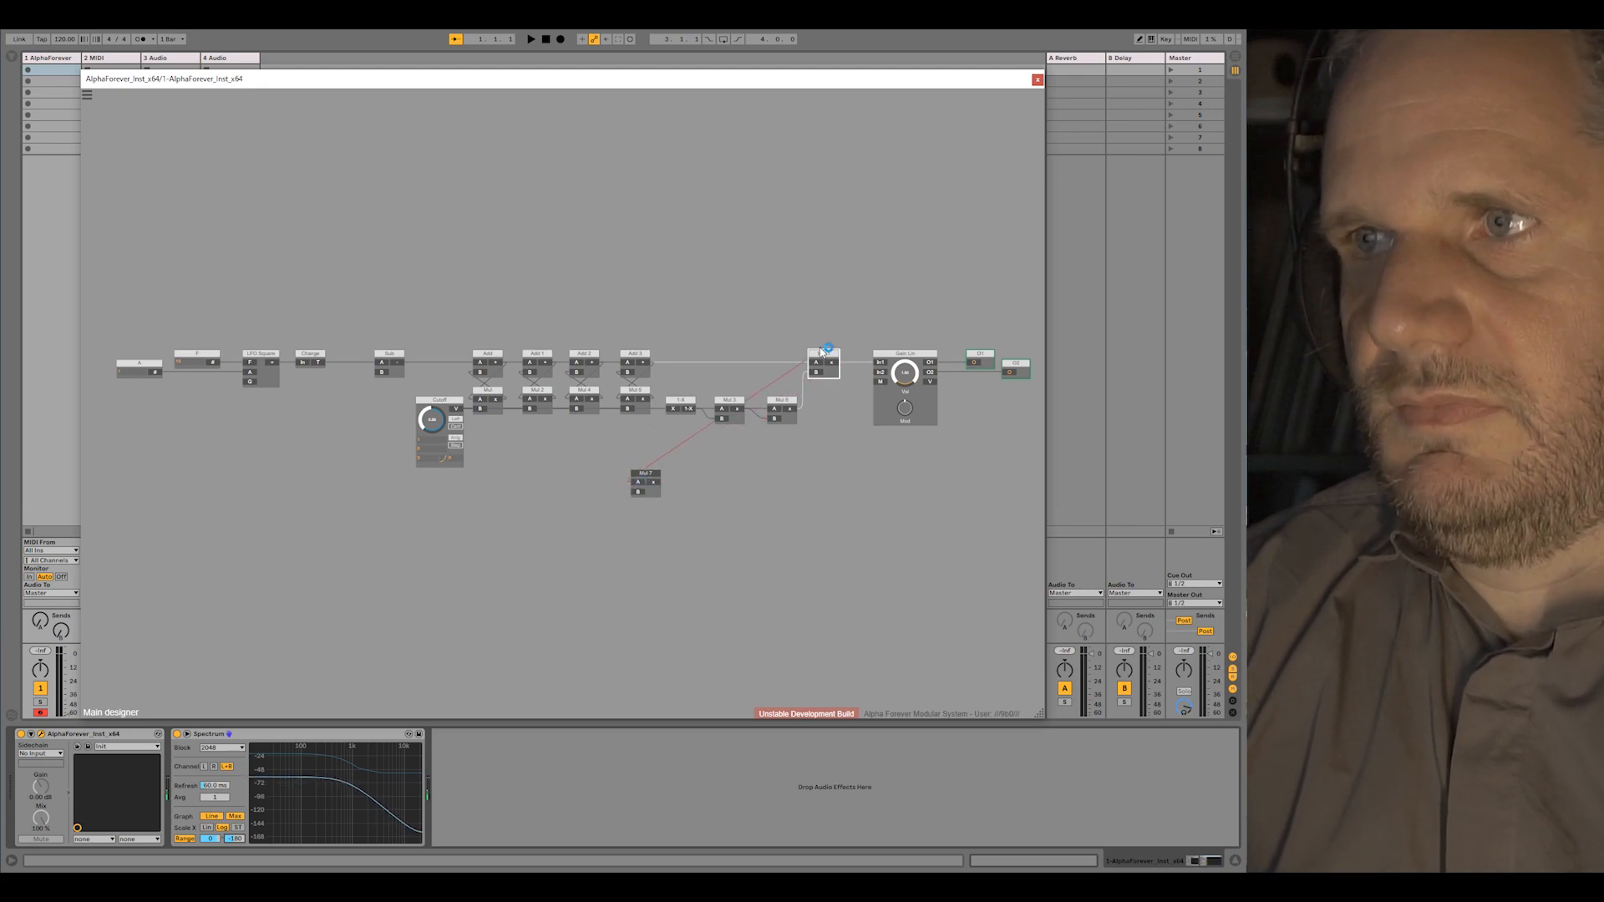
left_click_drag(706, 422, 380, 372)
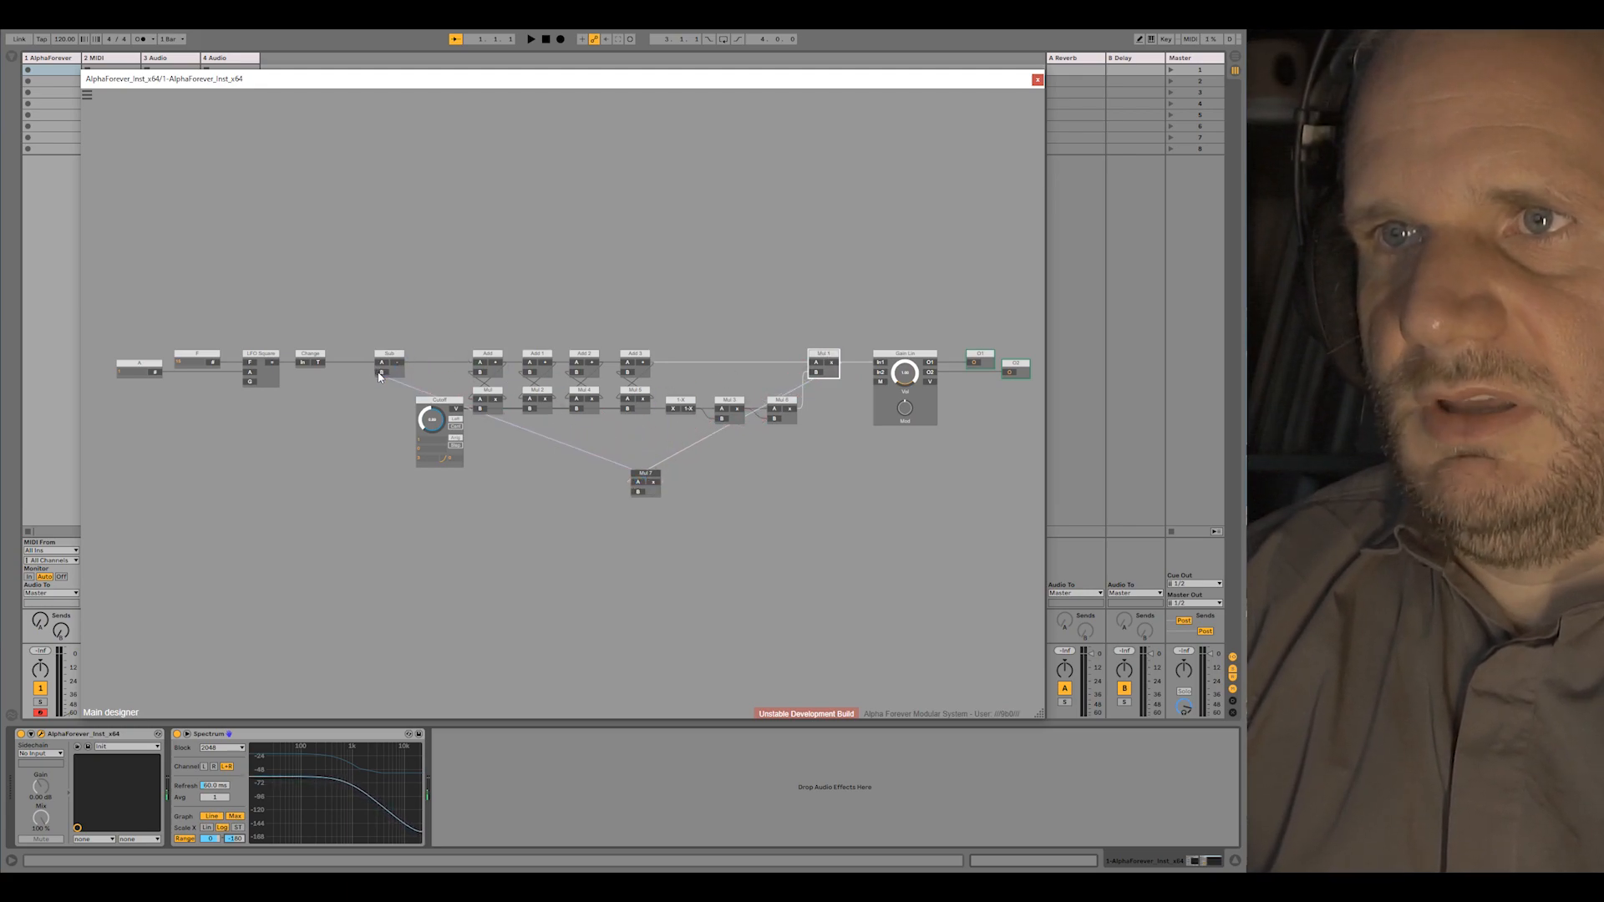
Create a knob on the new feedback Mul's B input and turn it up
left_click(566, 500)
double_click(636, 492)
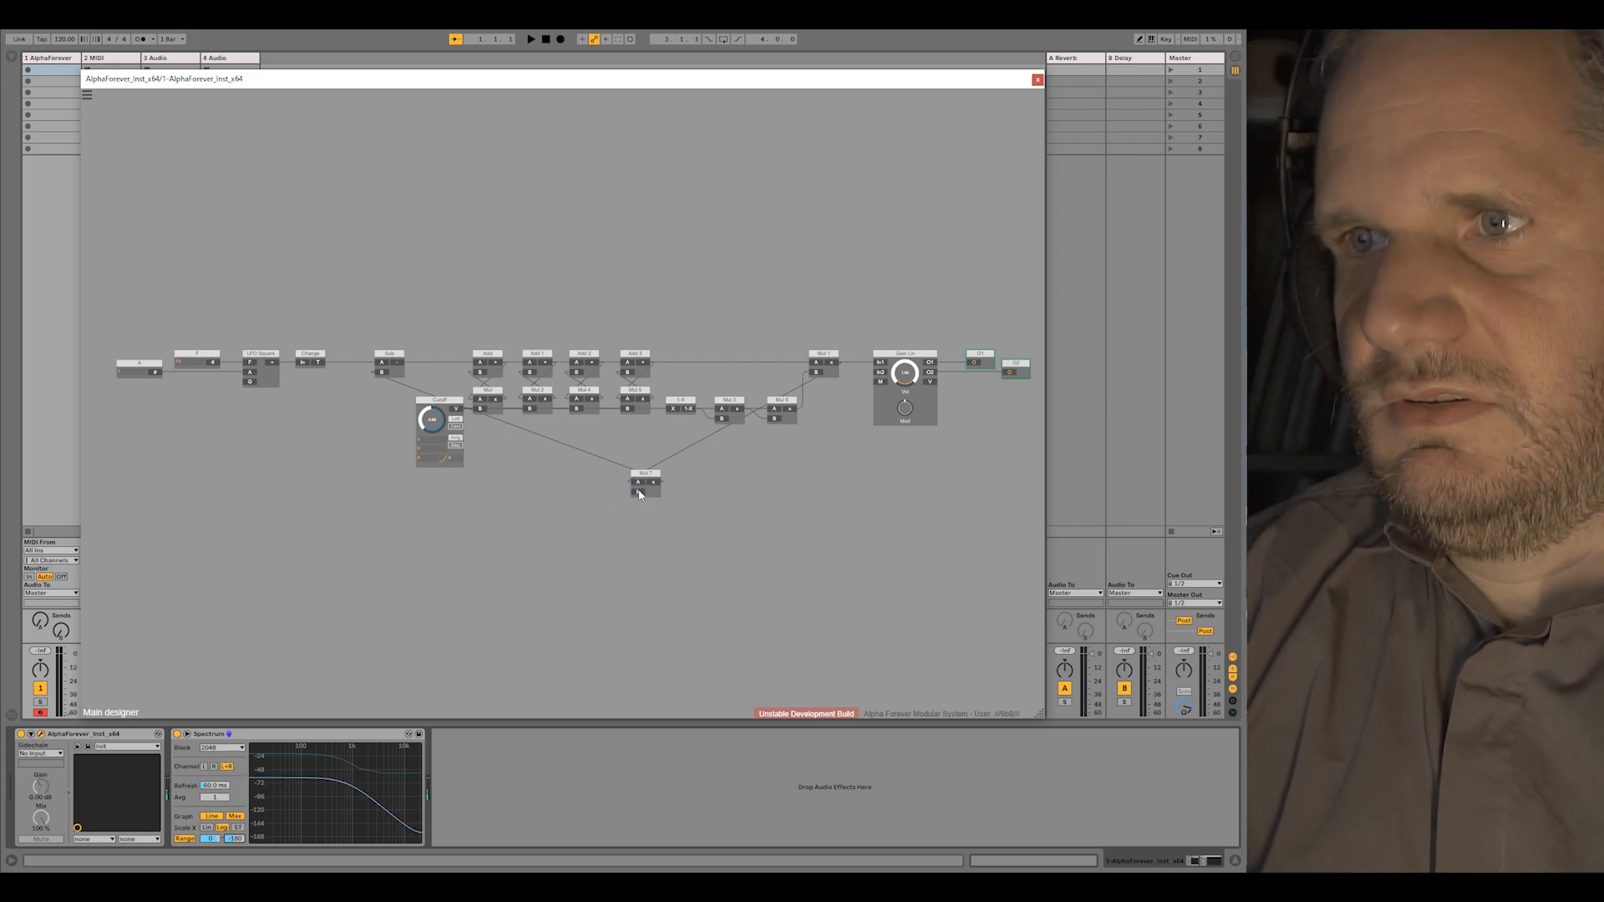
double_click(638, 491)
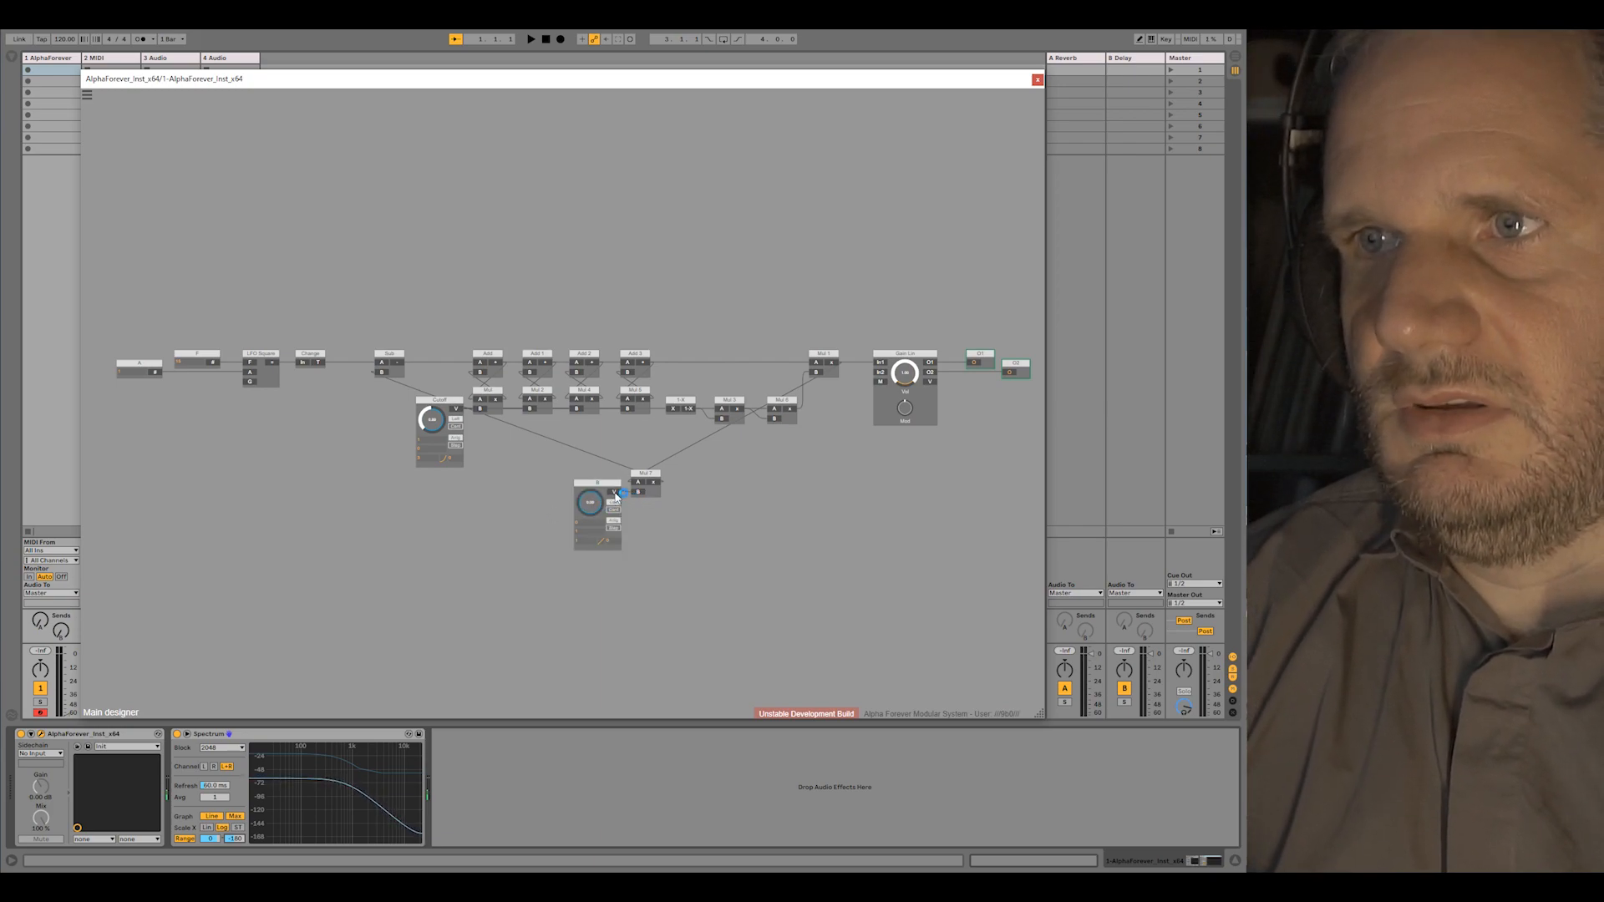
scroll(617, 498, "up", 1)
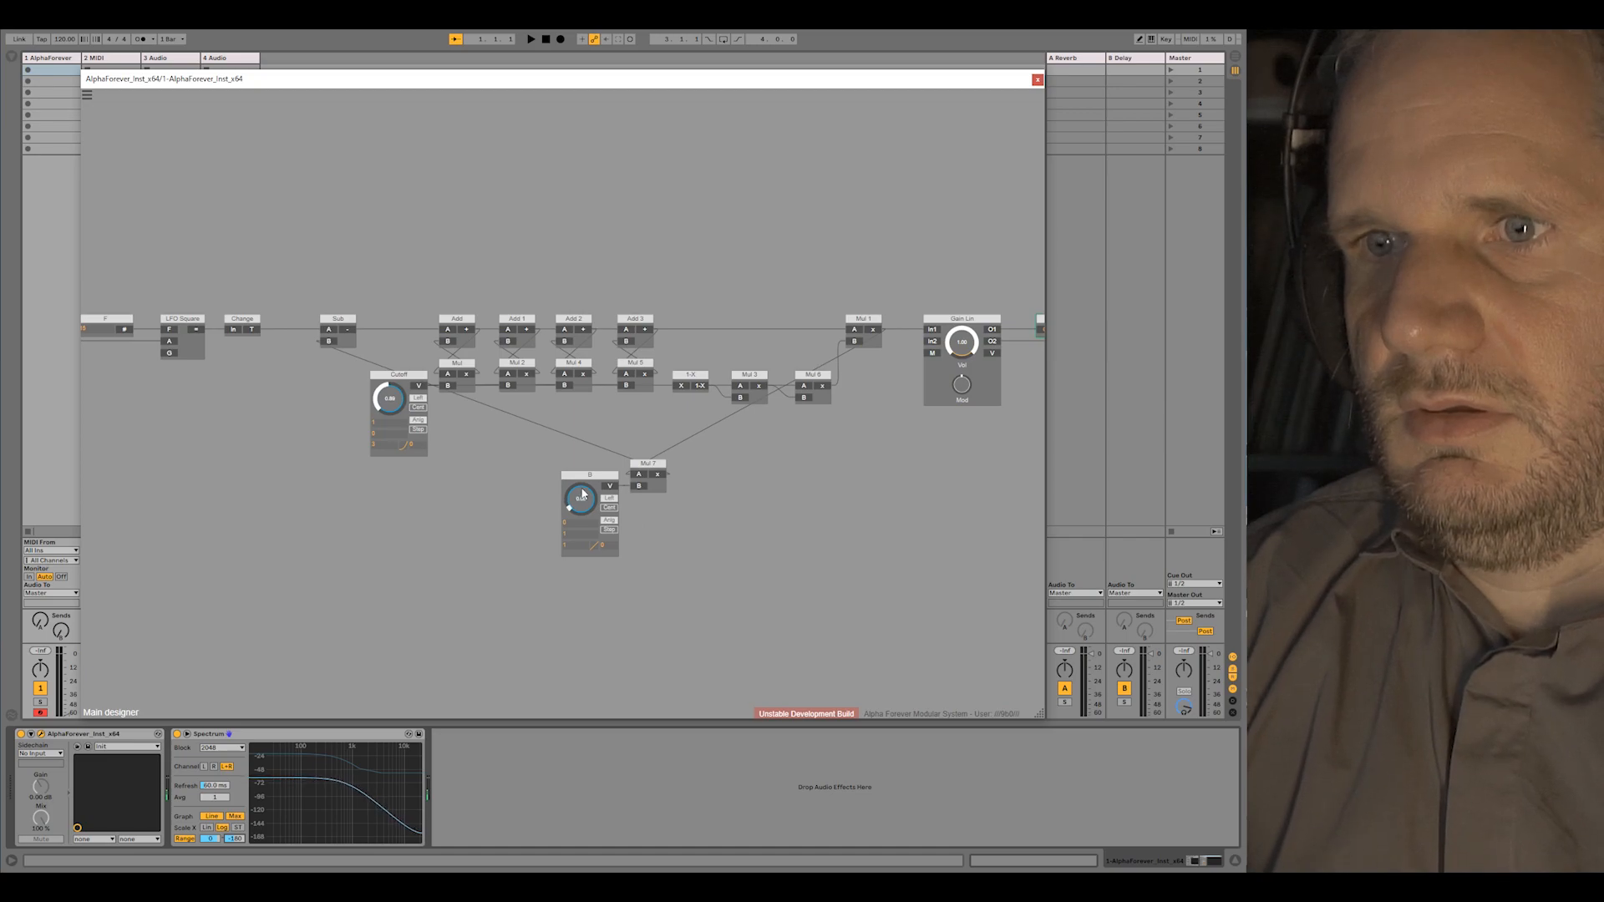
left_click_drag(588, 387, 591, 428)
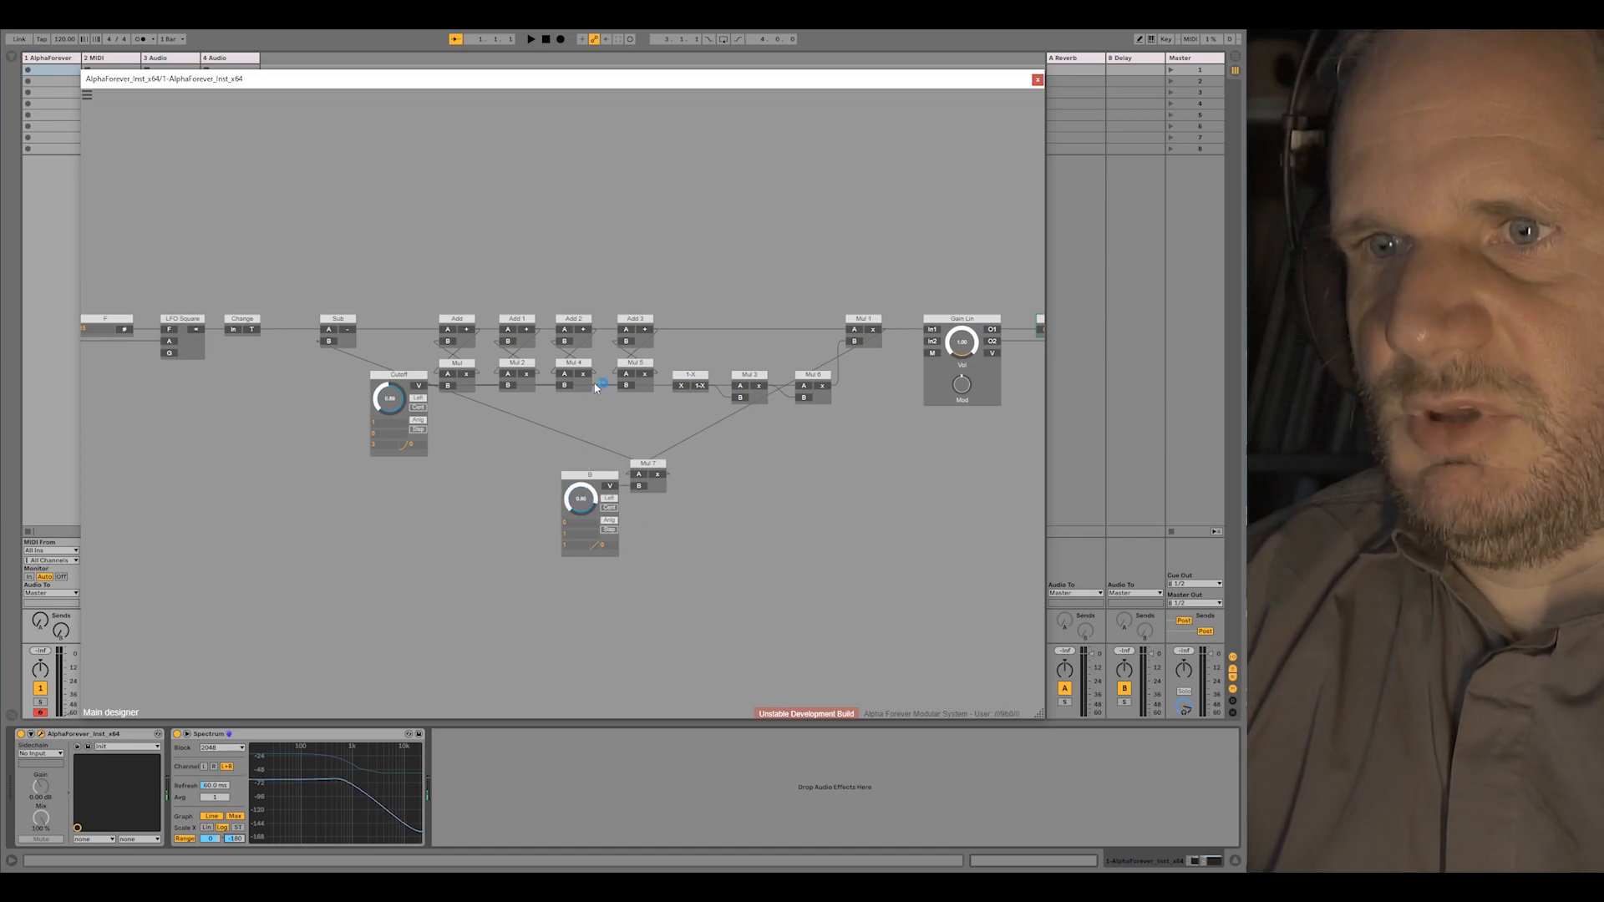
Adjust the Cutoff knob and set its lower range limit to 0.2
left_click_drag(401, 379, 414, 353)
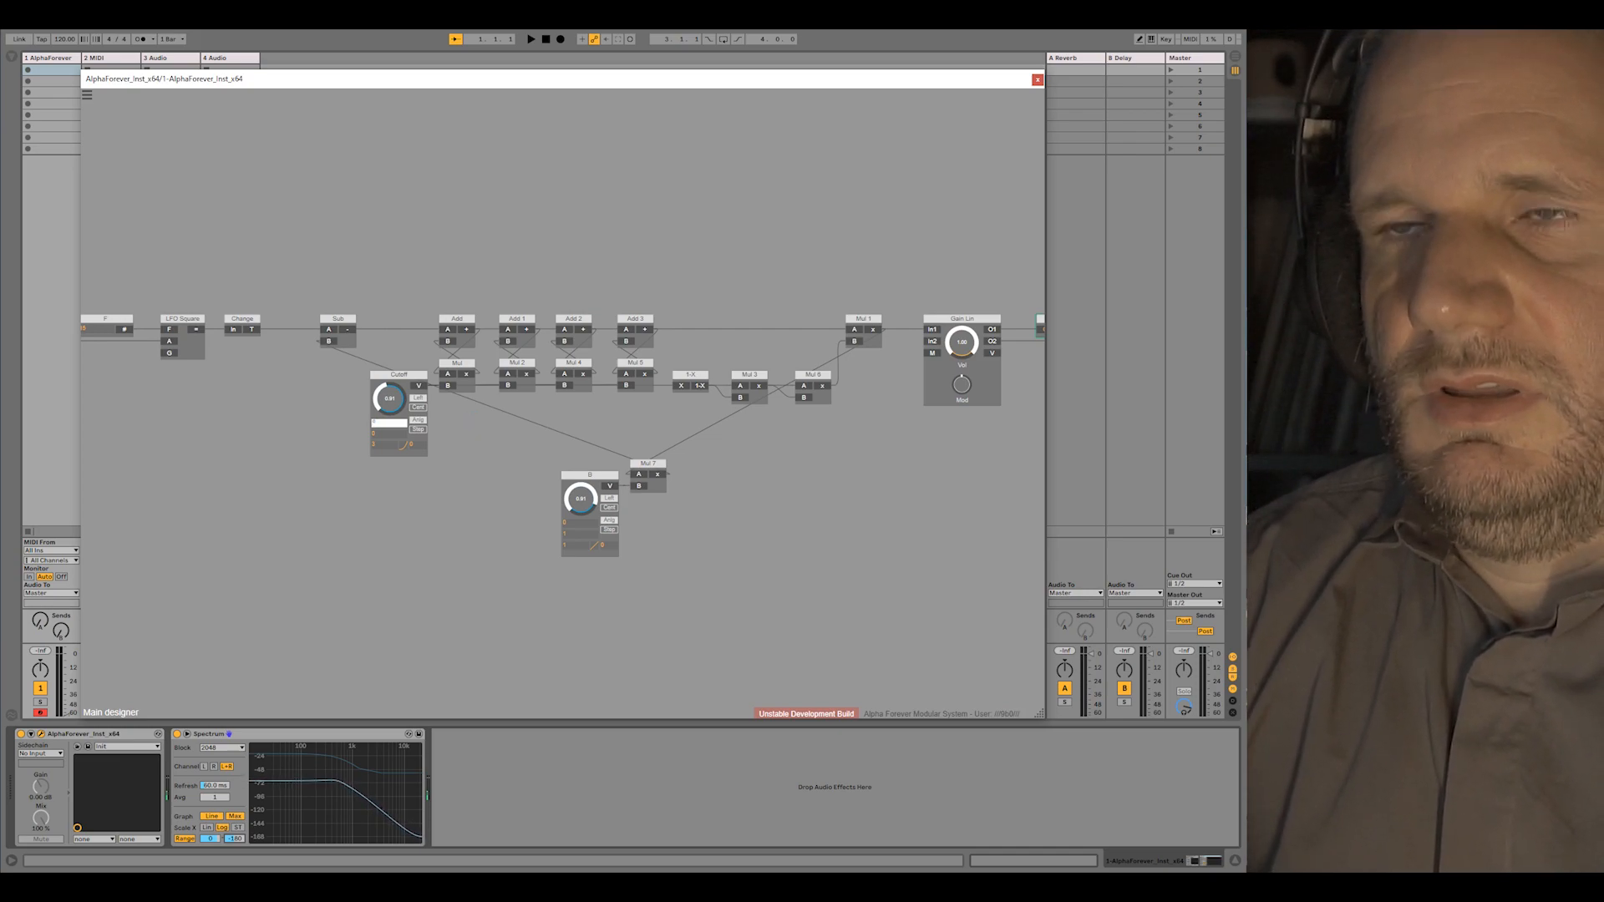
left_click(504, 467)
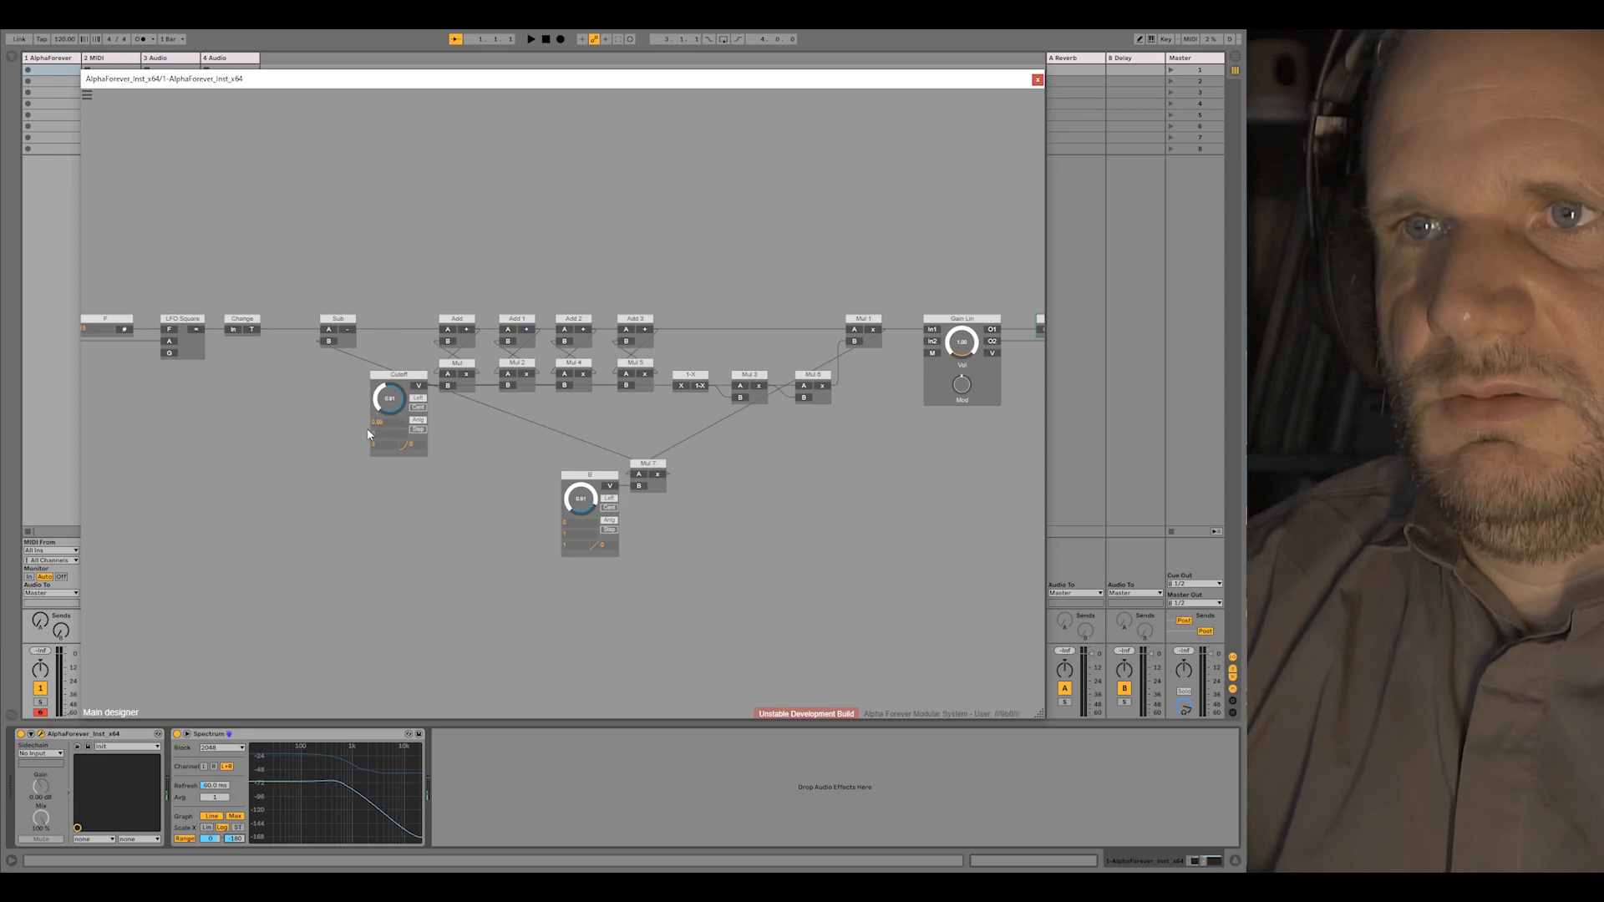
type("0.2")
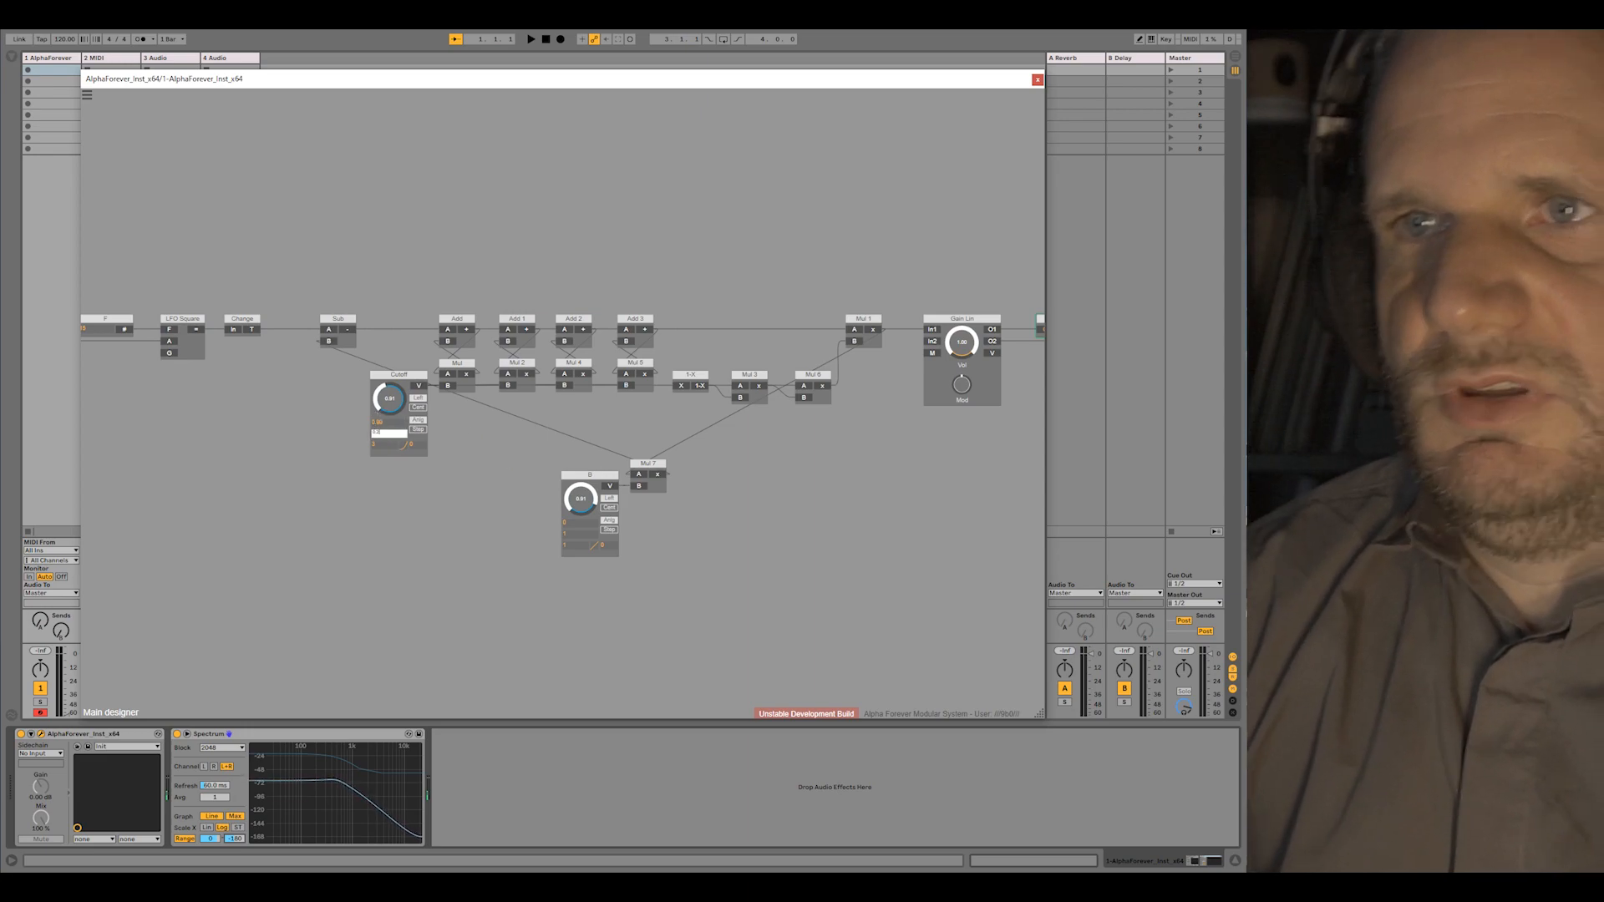
left_click(478, 471)
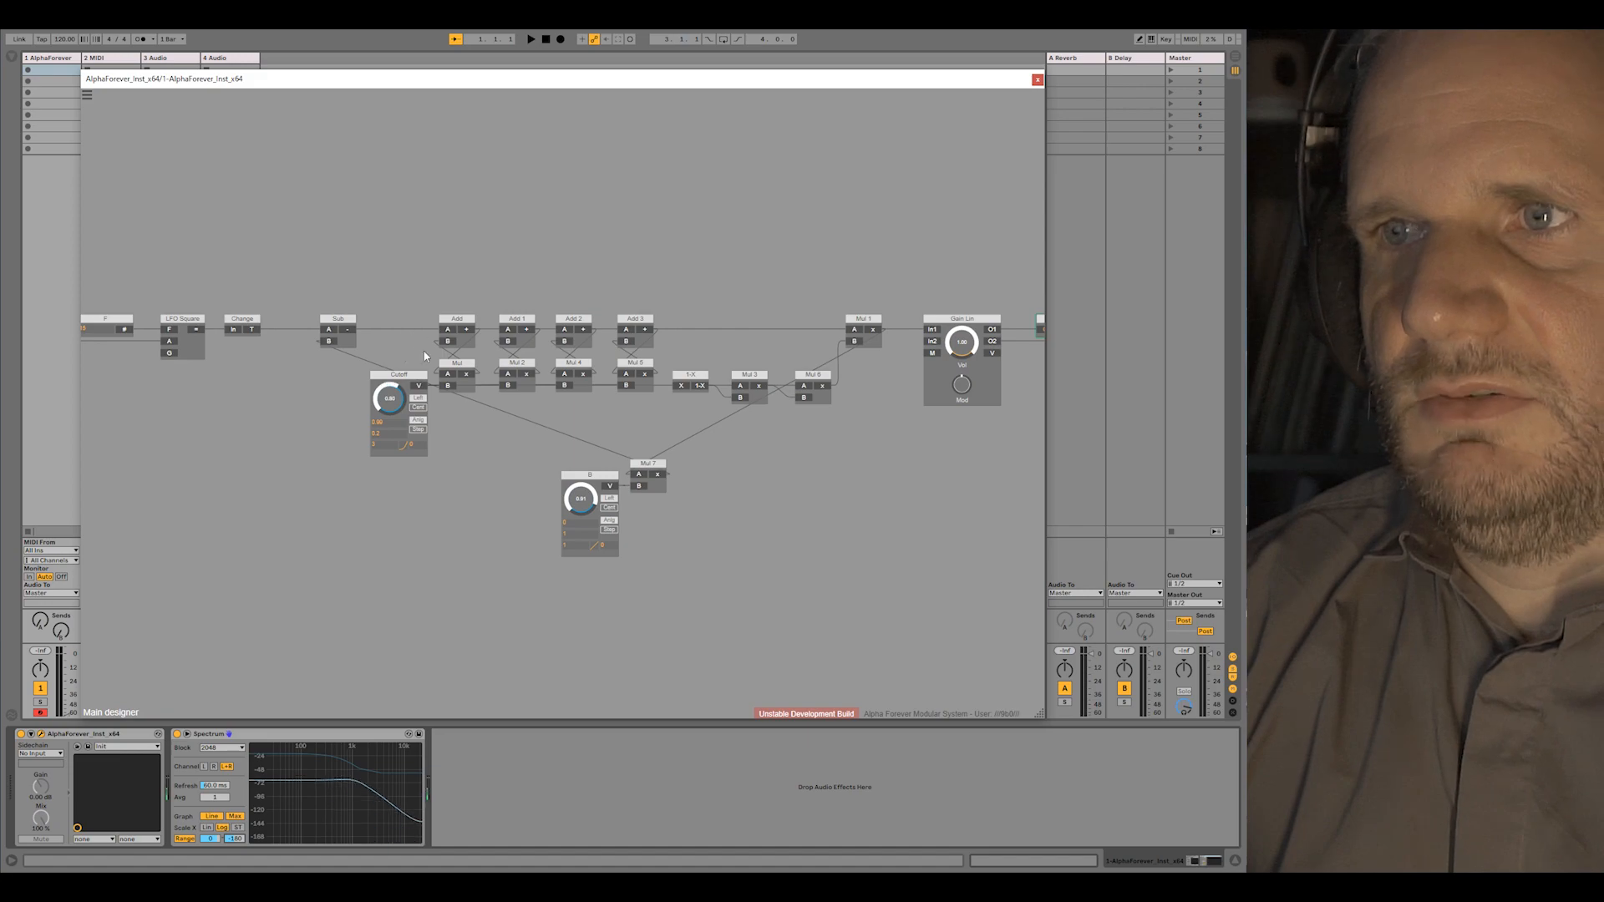
Rename the feedback knob to Resonance and turn it up to raise the filter's peak
double_click(580, 535)
double_click(588, 476)
type("Resonan")
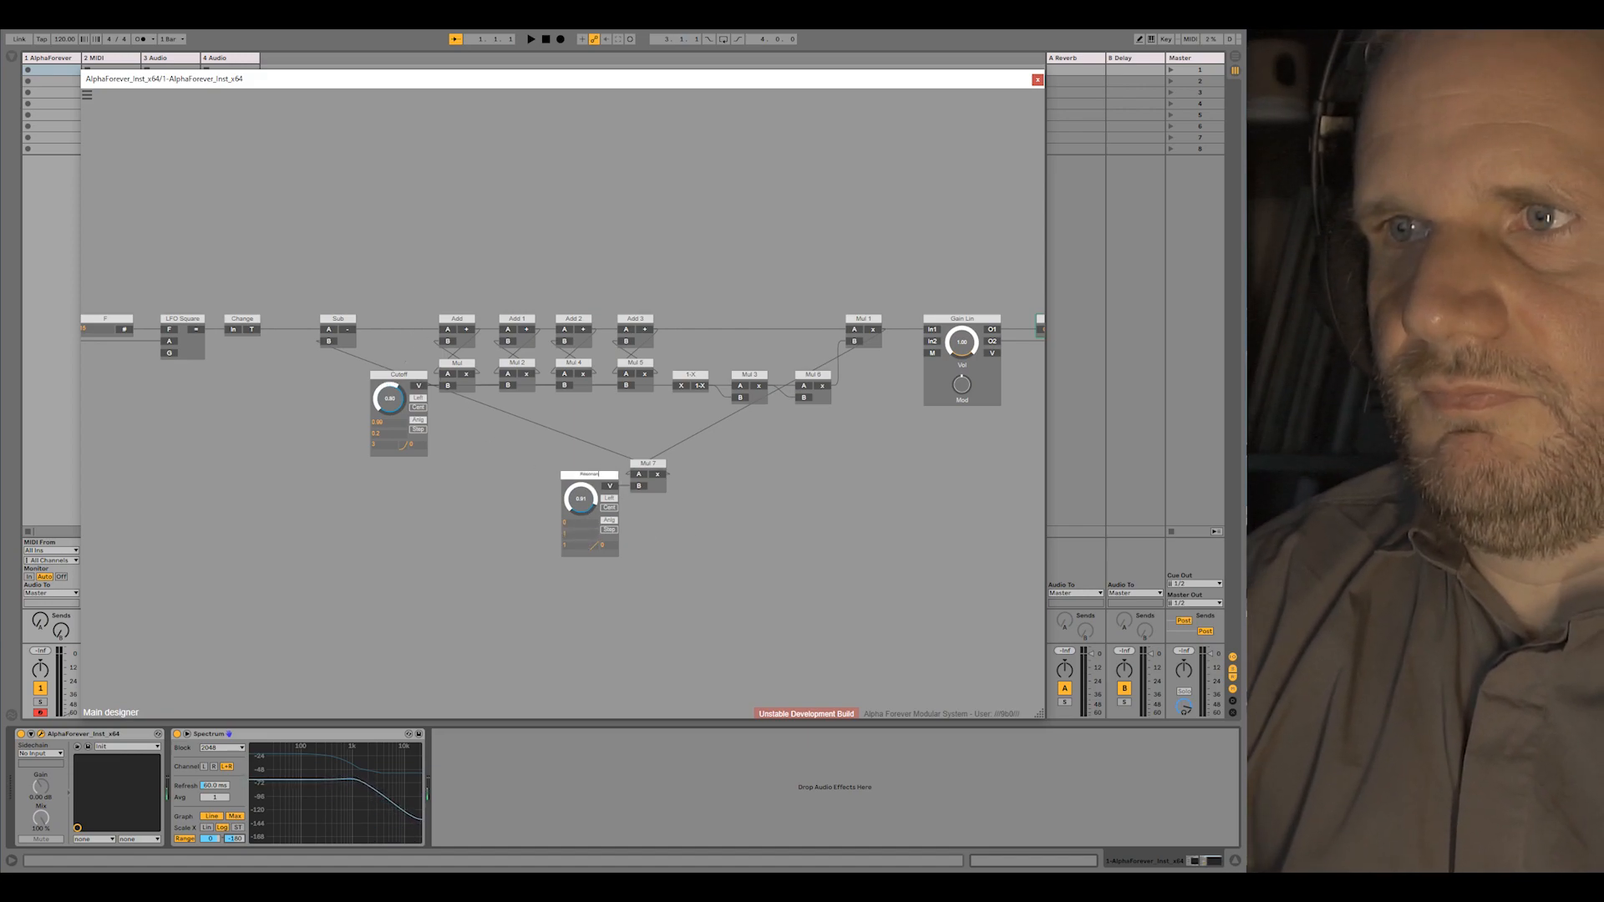
type("ce")
key("Return")
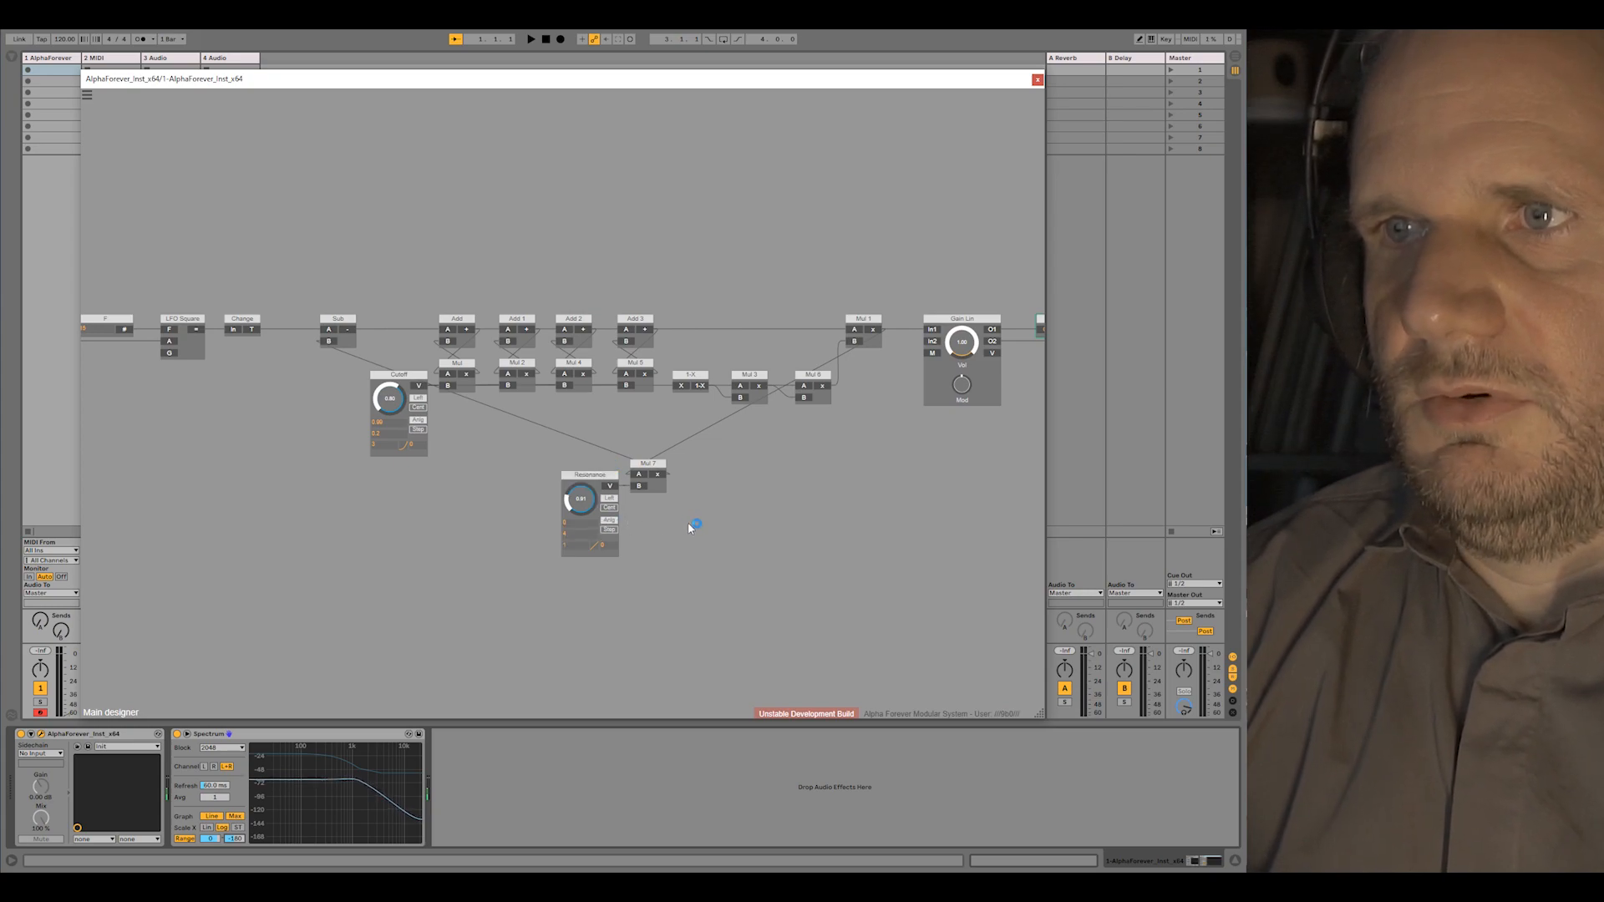
left_click_drag(574, 502, 576, 412)
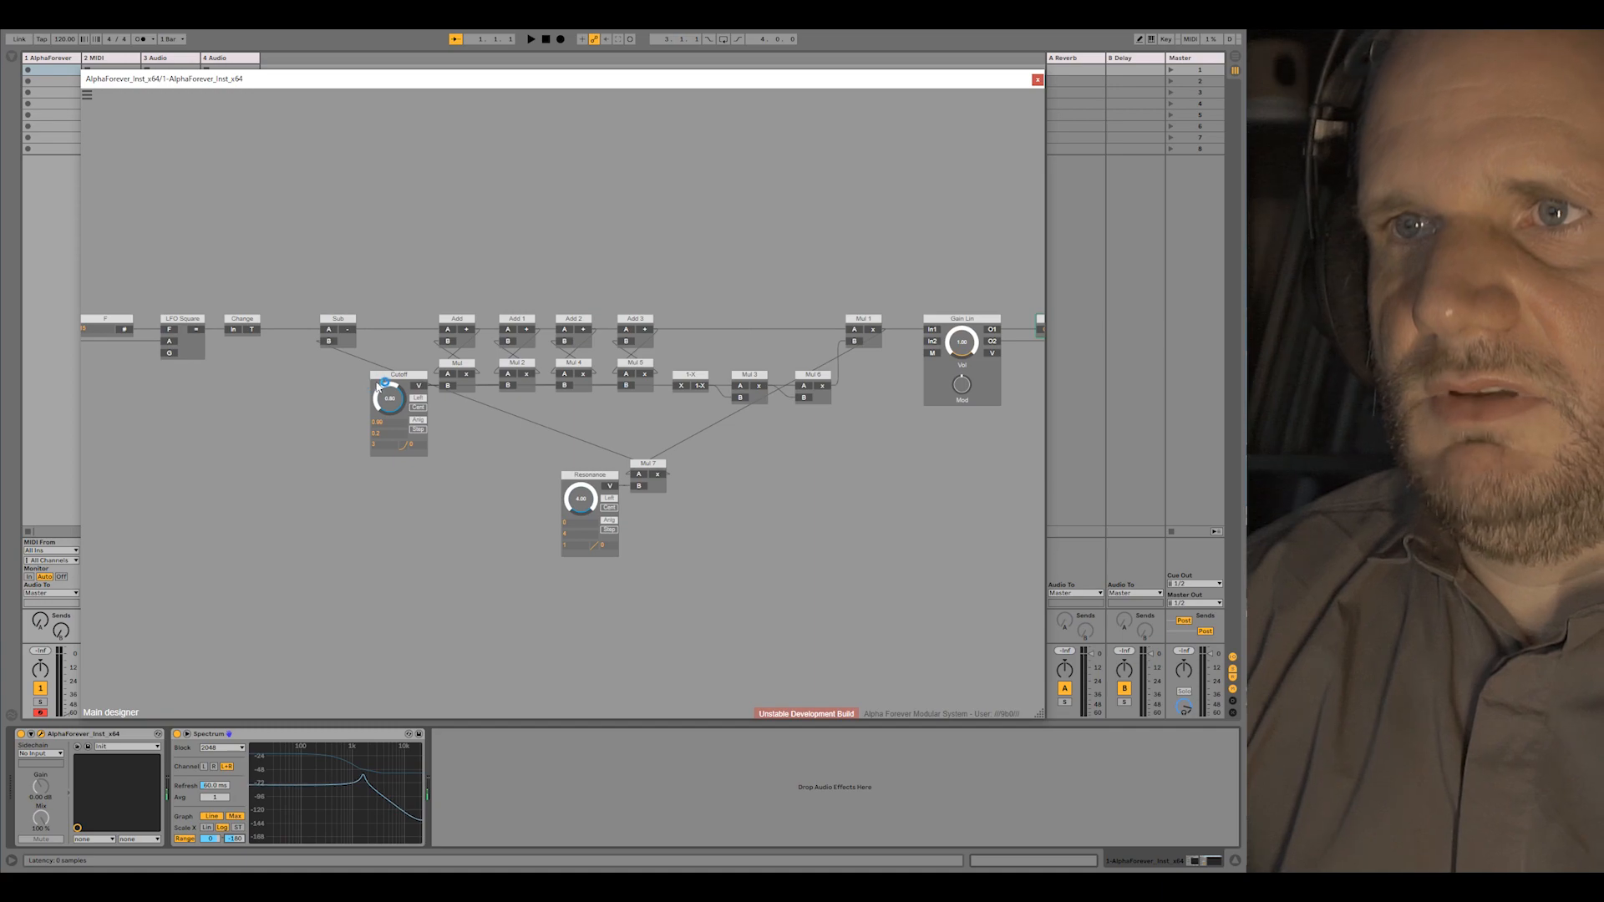
Set the Cutoff knob's upper range limit to 0.999 and sweep the knob to test the response
mouse_move(388, 419)
left_mouse_down()
mouse_move(382, 478)
mouse_move(391, 360)
mouse_move(397, 480)
mouse_move(391, 427)
left_mouse_up()
double_click(390, 423)
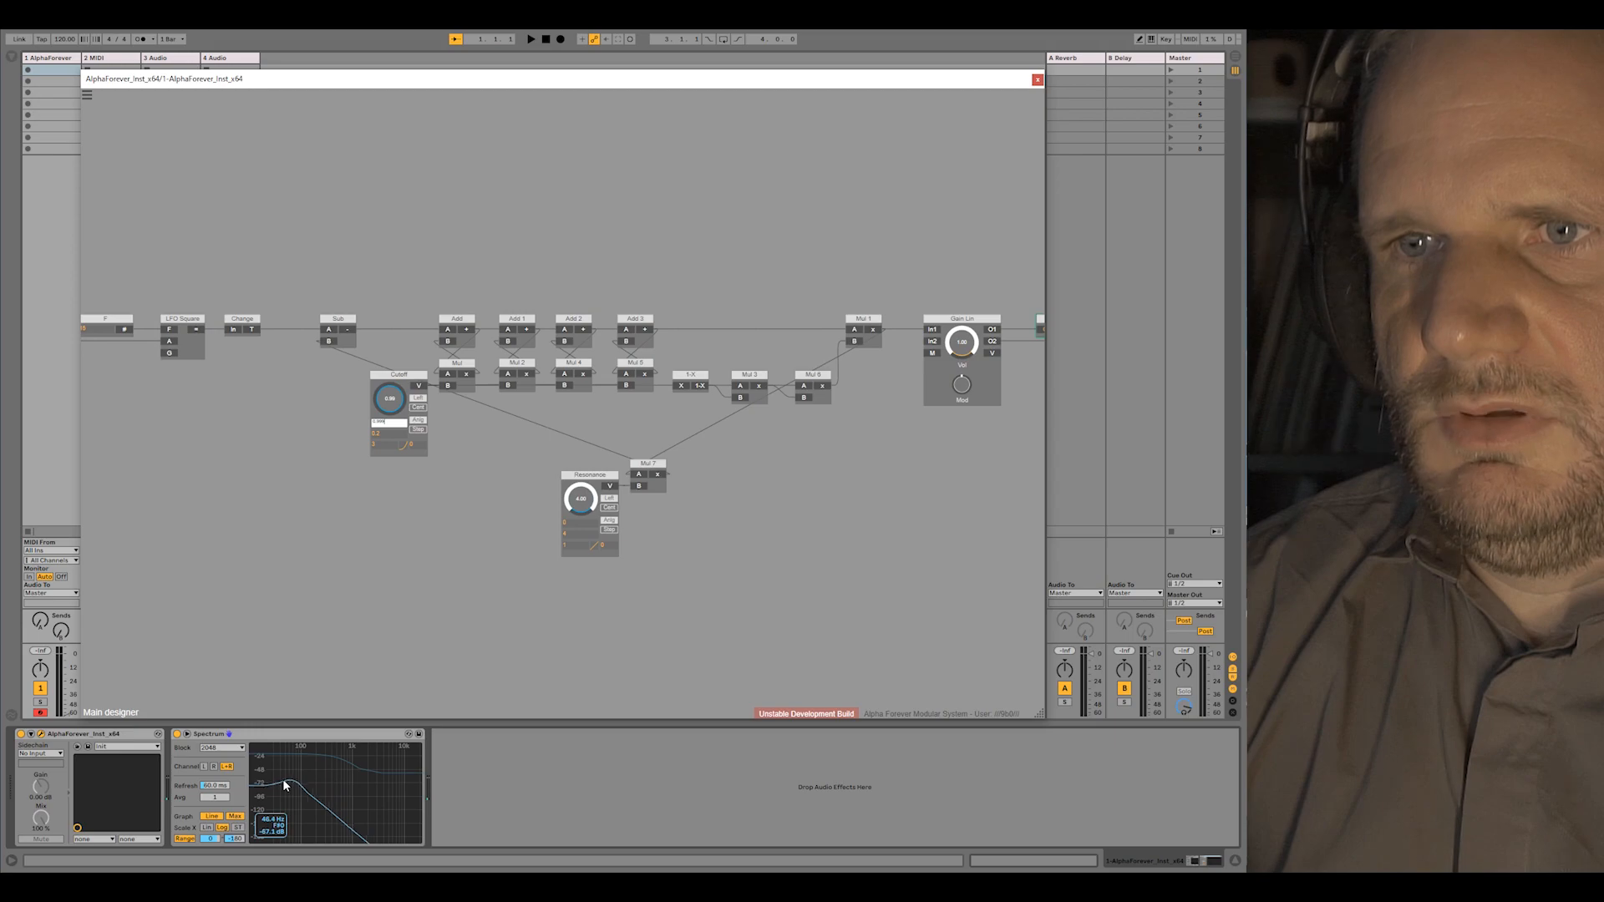
left_click(469, 460)
left_click_drag(389, 401, 429, 318)
left_click(389, 424)
type("0.999")
left_click(459, 479)
left_click_drag(396, 399, 429, 418)
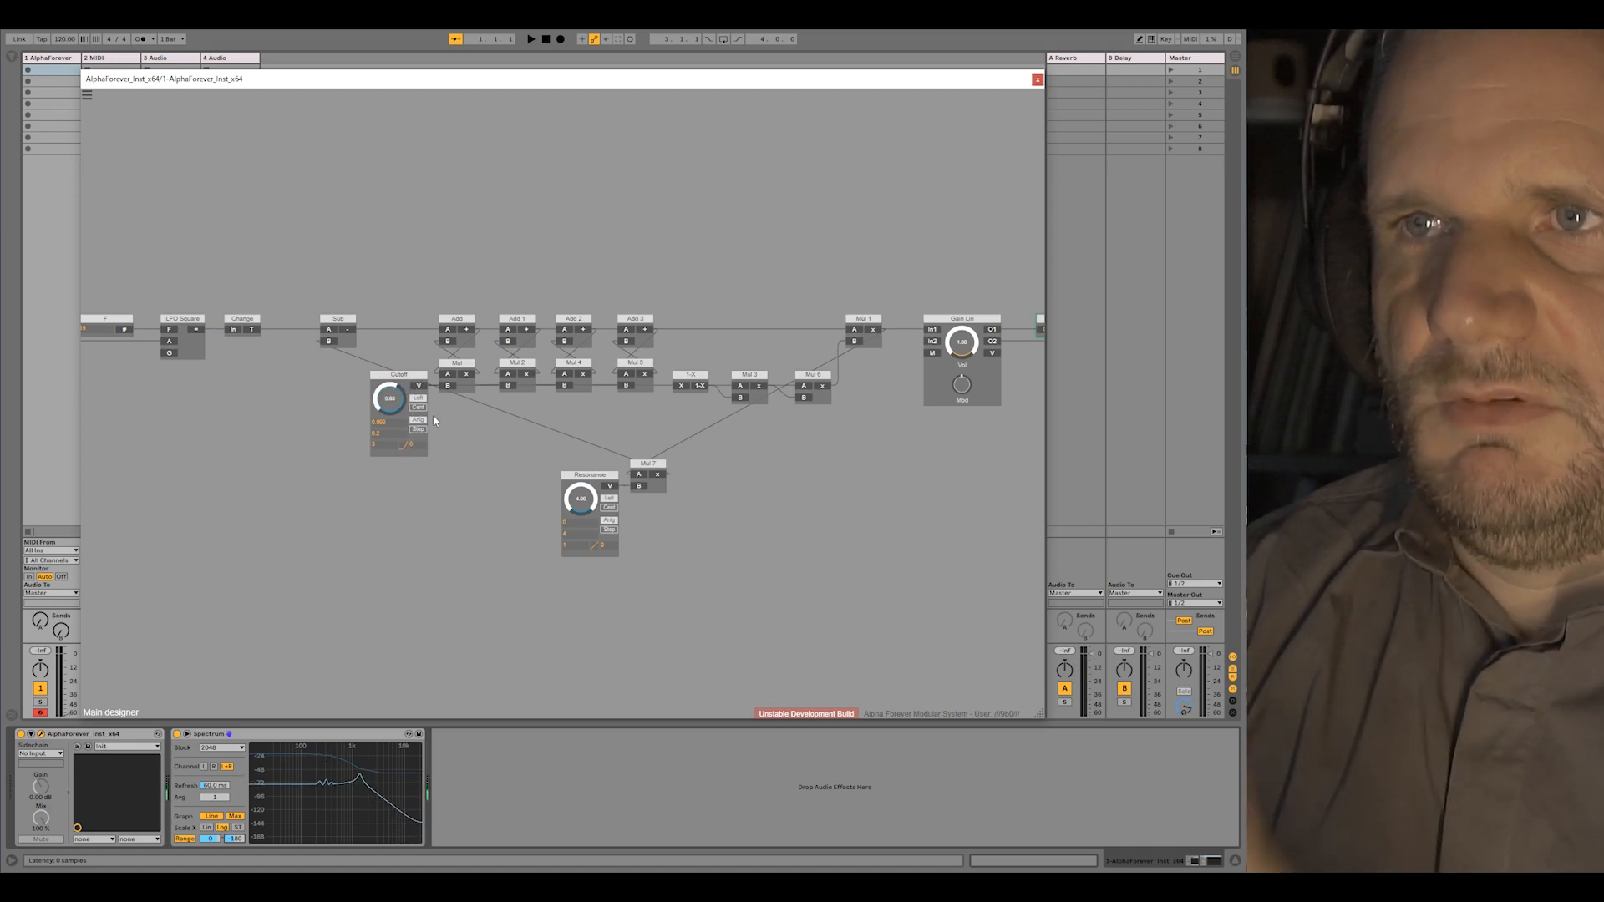
Shift the Resonance knob and its Mul closer to the Cutoff knob, and delete the impulse source modules feeding Sub
left_click_drag(656, 489, 616, 461)
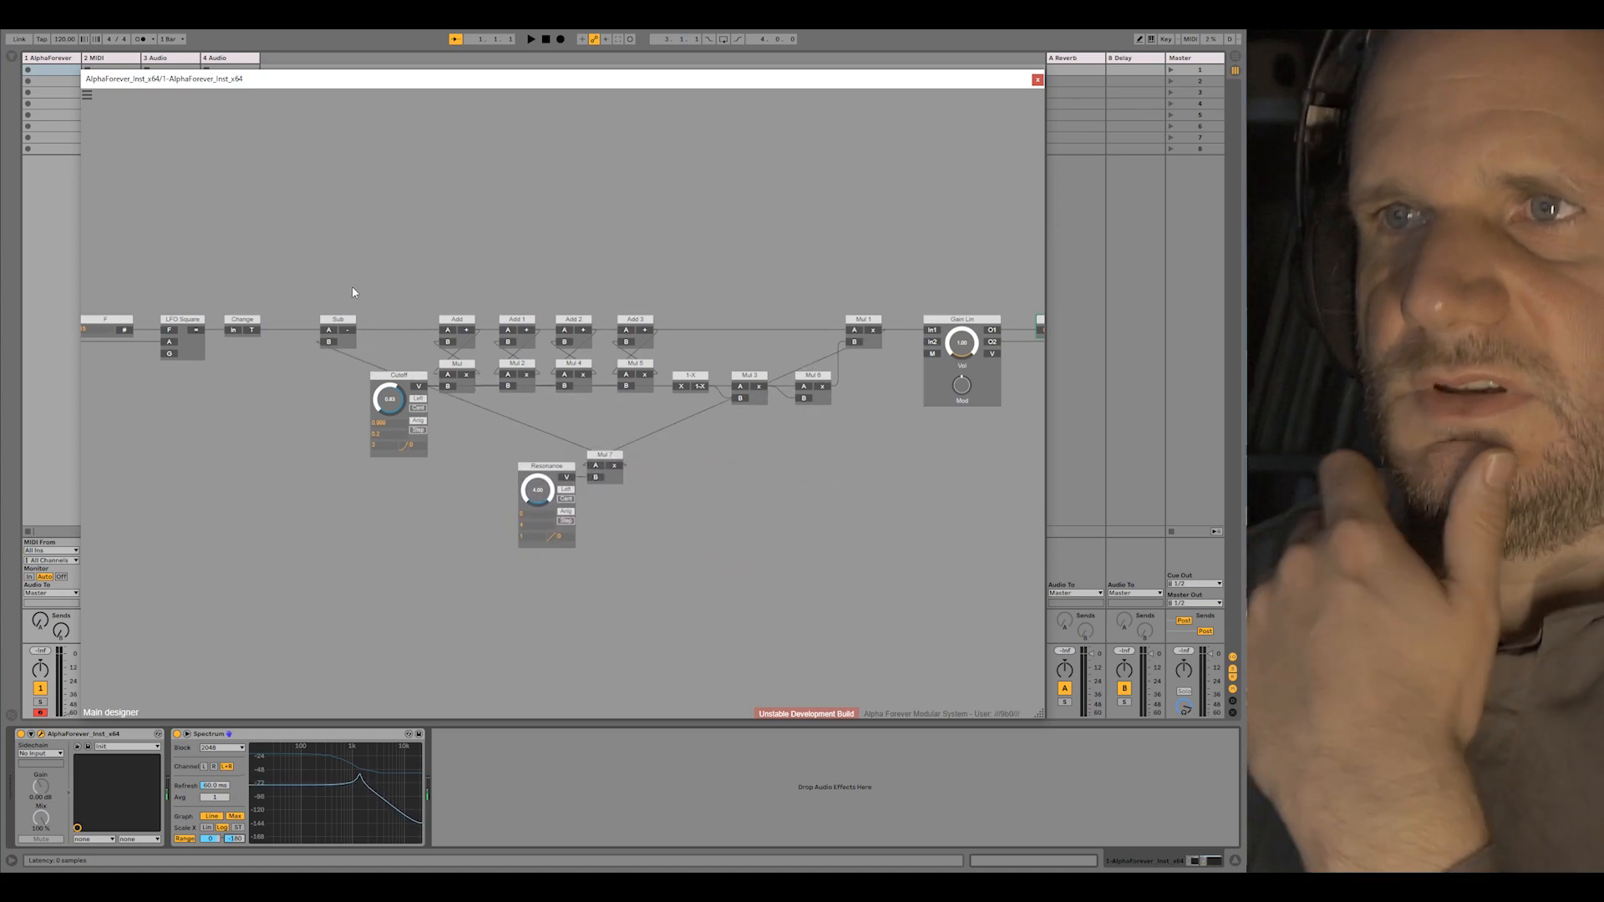
scroll(352, 294, "down", 4)
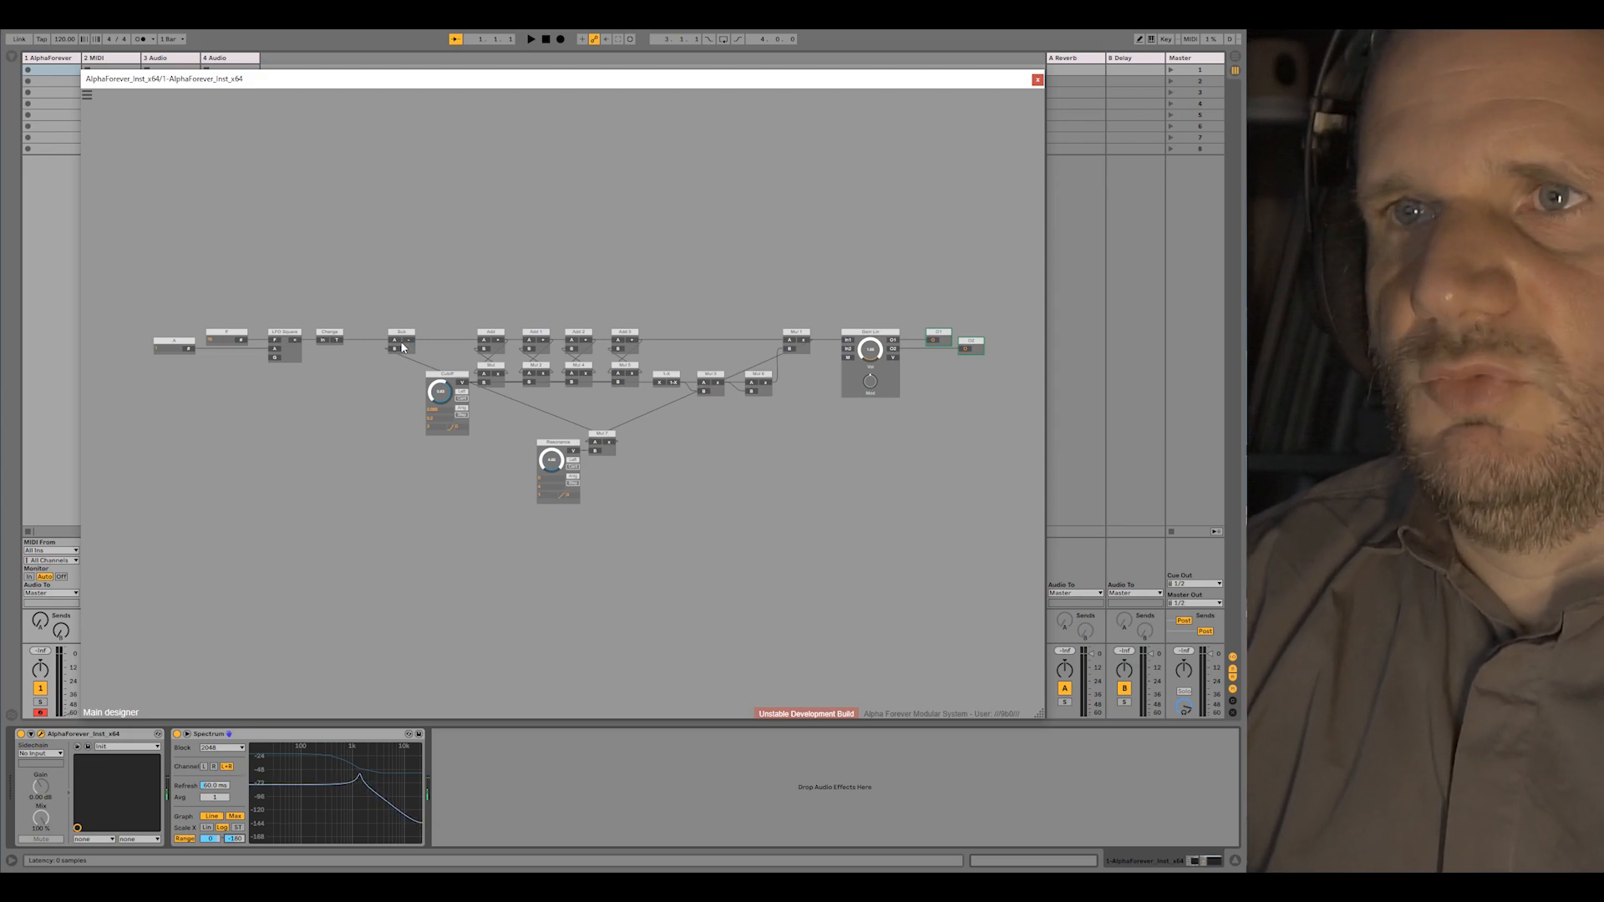
left_click_drag(310, 403, 240, 288)
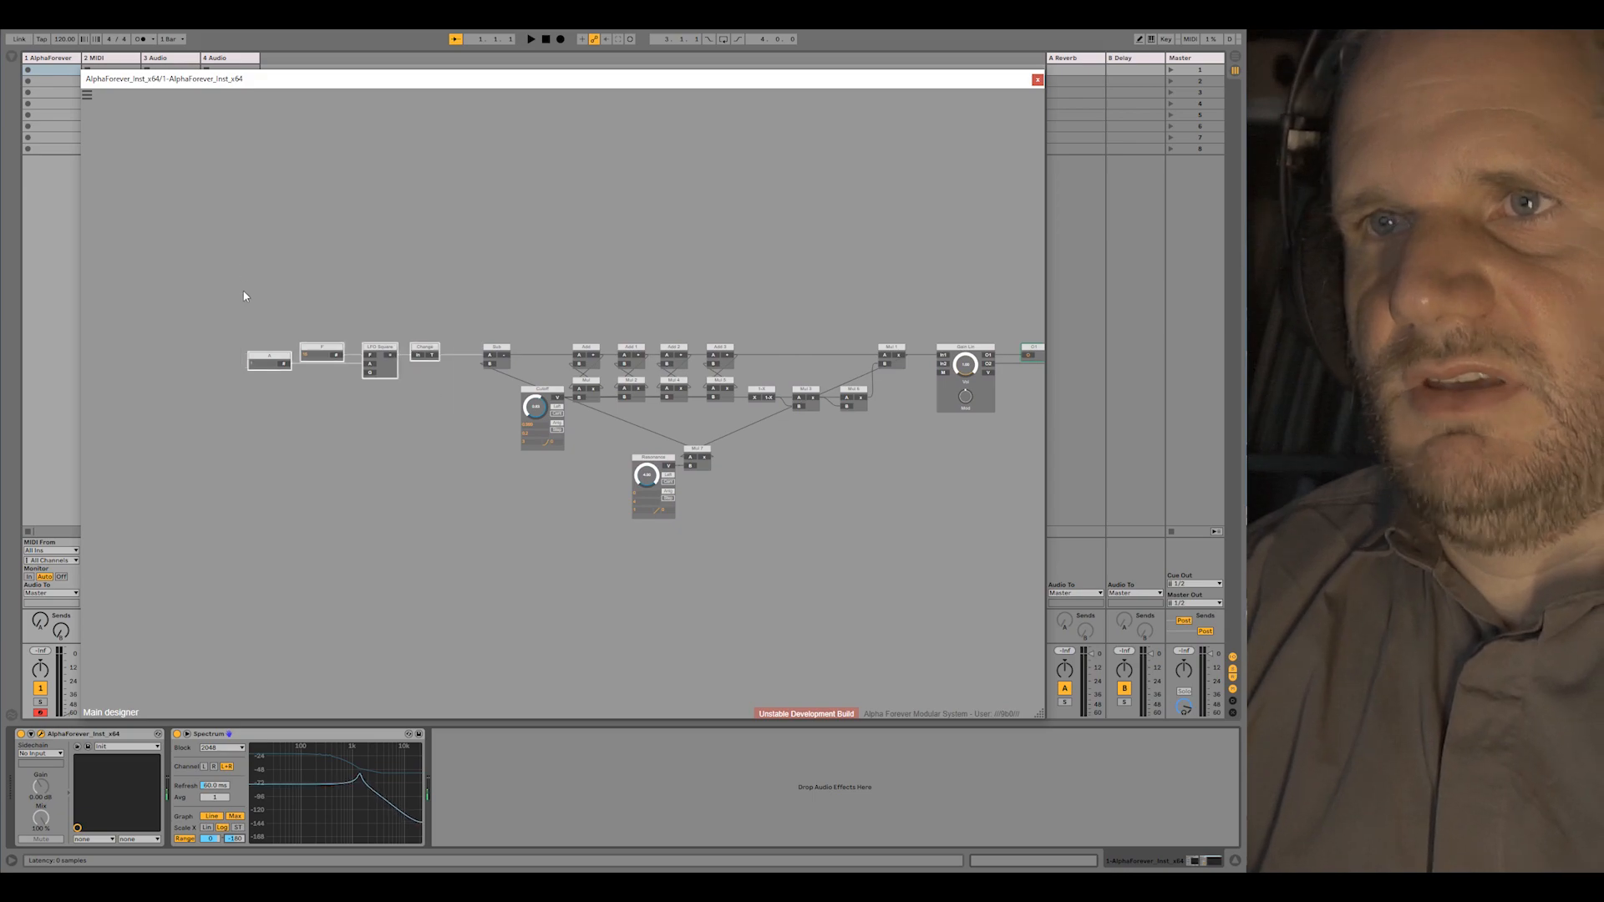
key("Delete")
Add an OSC Multi oscillator, wire its output to Sub's A input and move it close to Sub
right_click(268, 342)
type("osc")
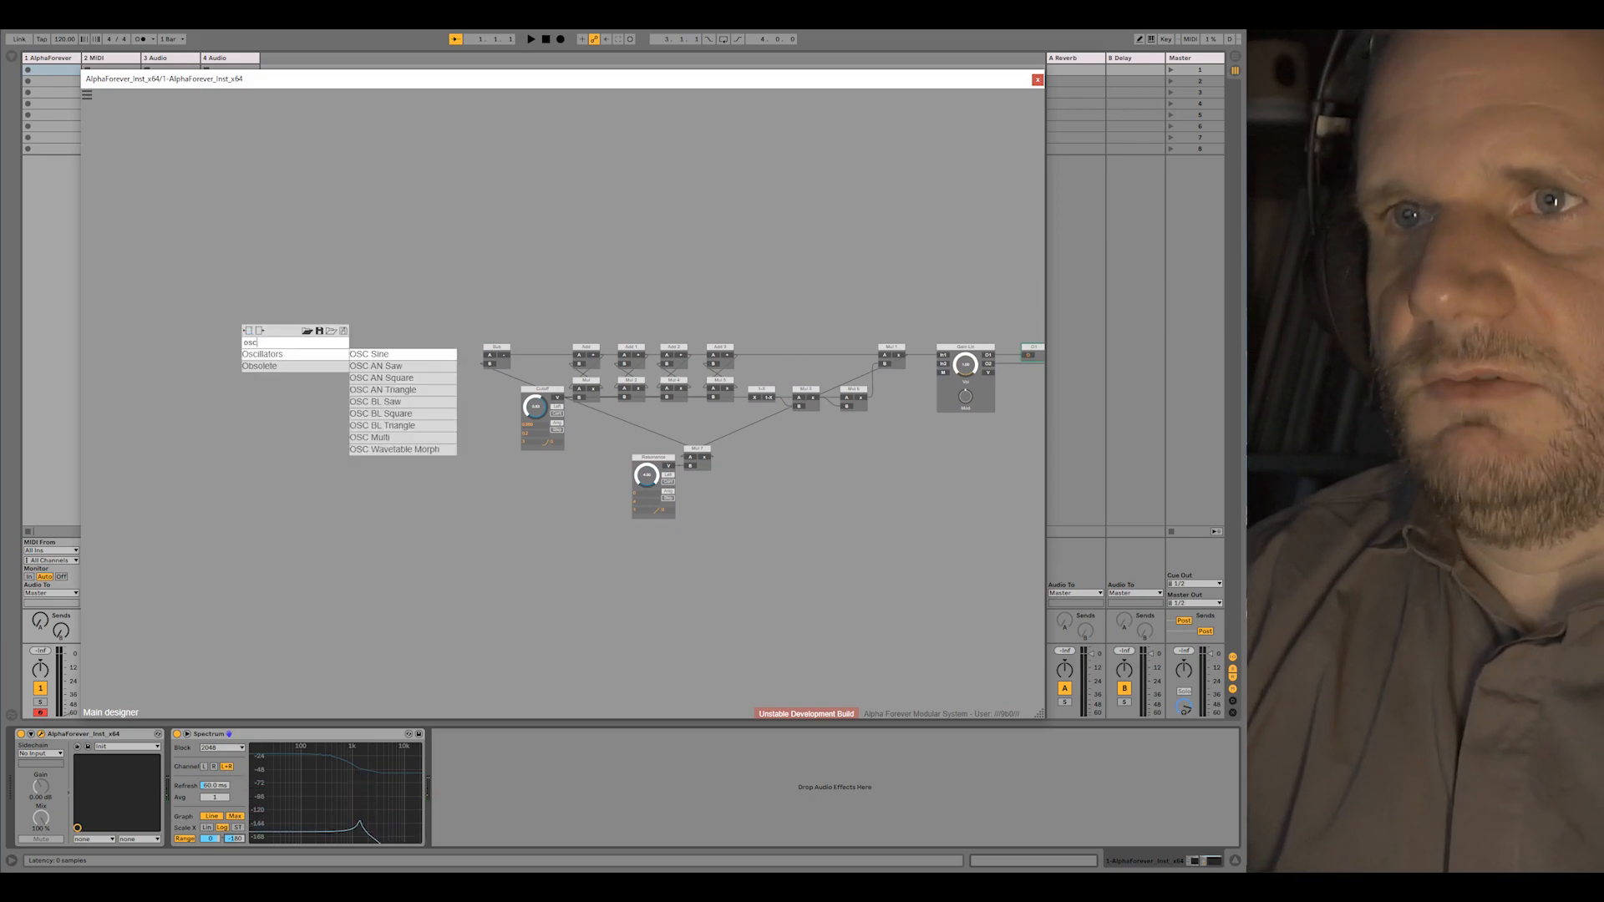
left_click(409, 367)
left_click(384, 438)
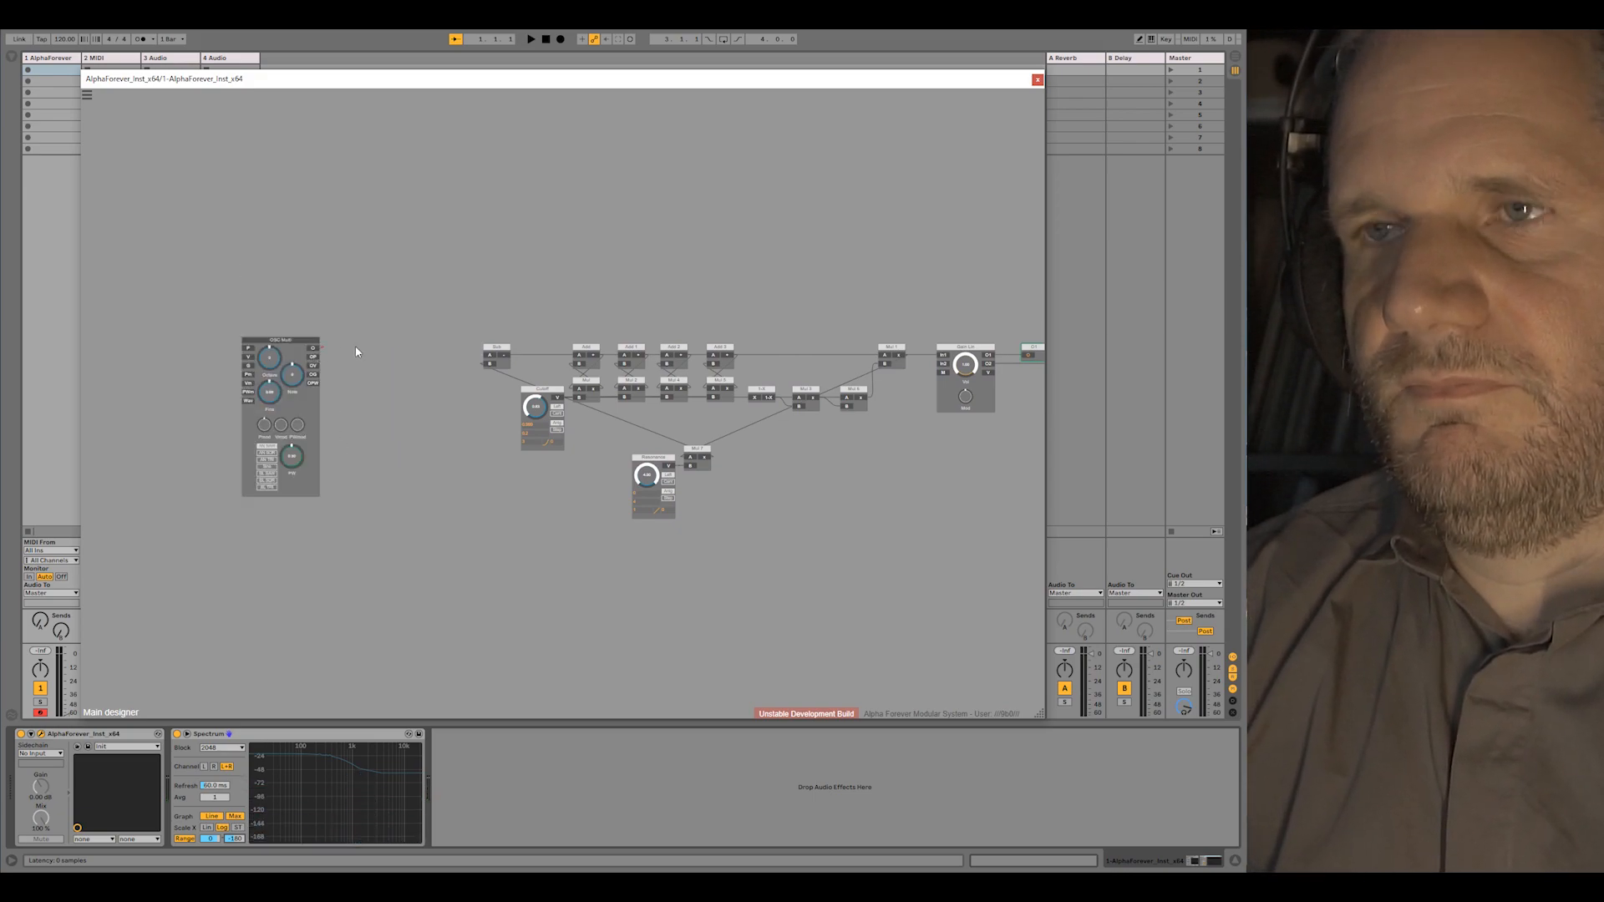
left_click_drag(489, 356, 489, 356)
left_click_drag(309, 340, 403, 350)
Add a Midi Note module driving the oscillator's P input and create a constant on the oscillator's F input
right_click(272, 334)
type("mid")
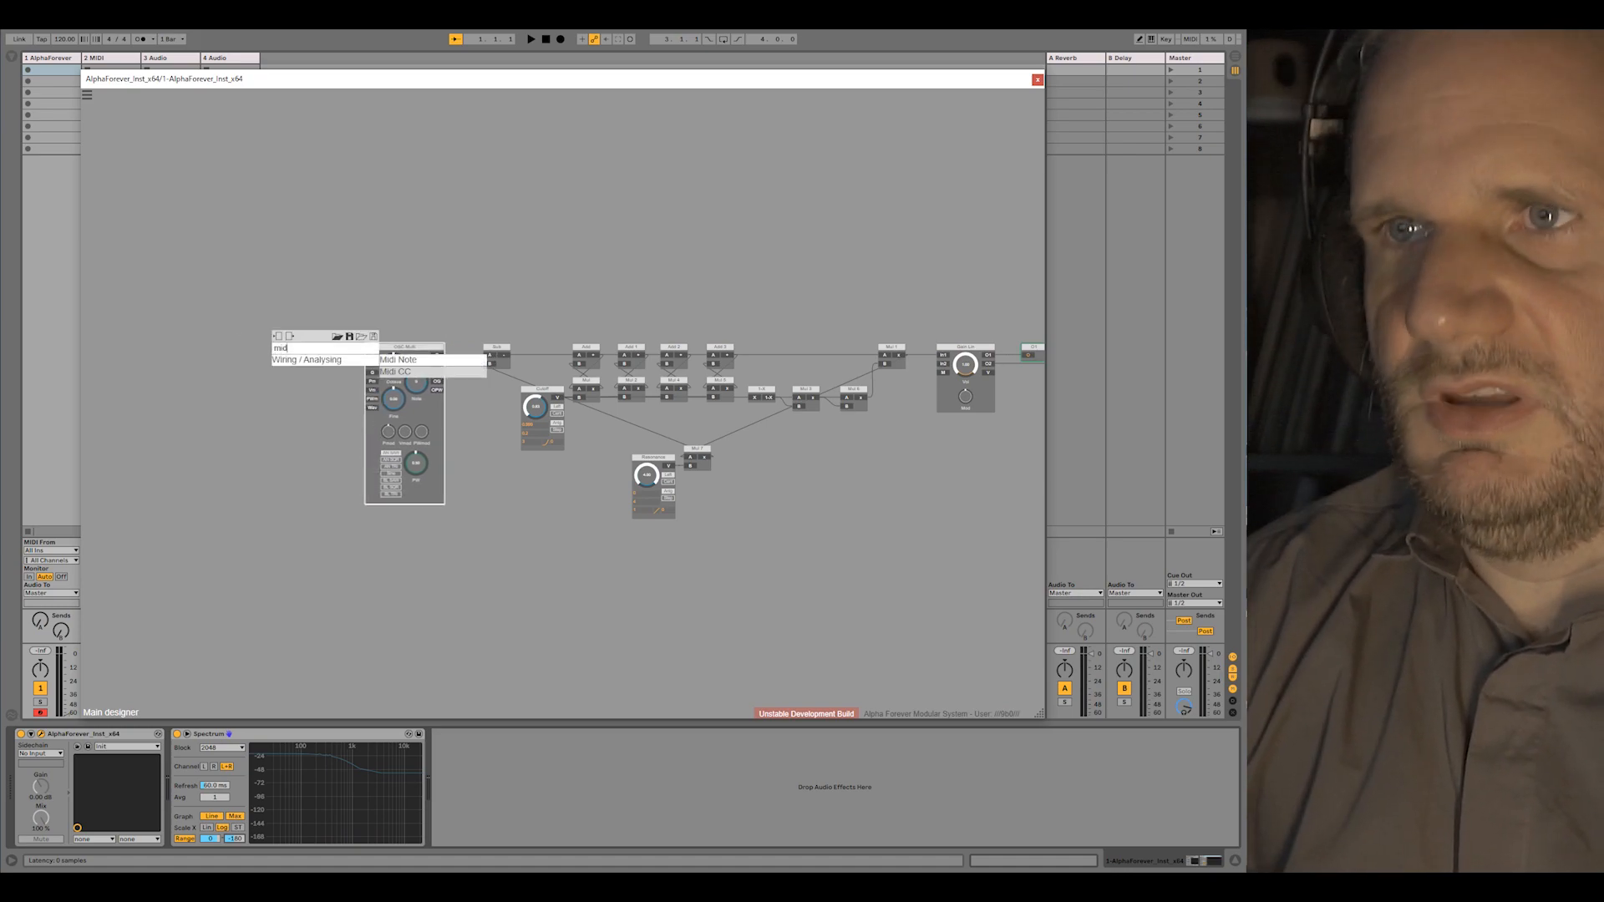
left_click(395, 360)
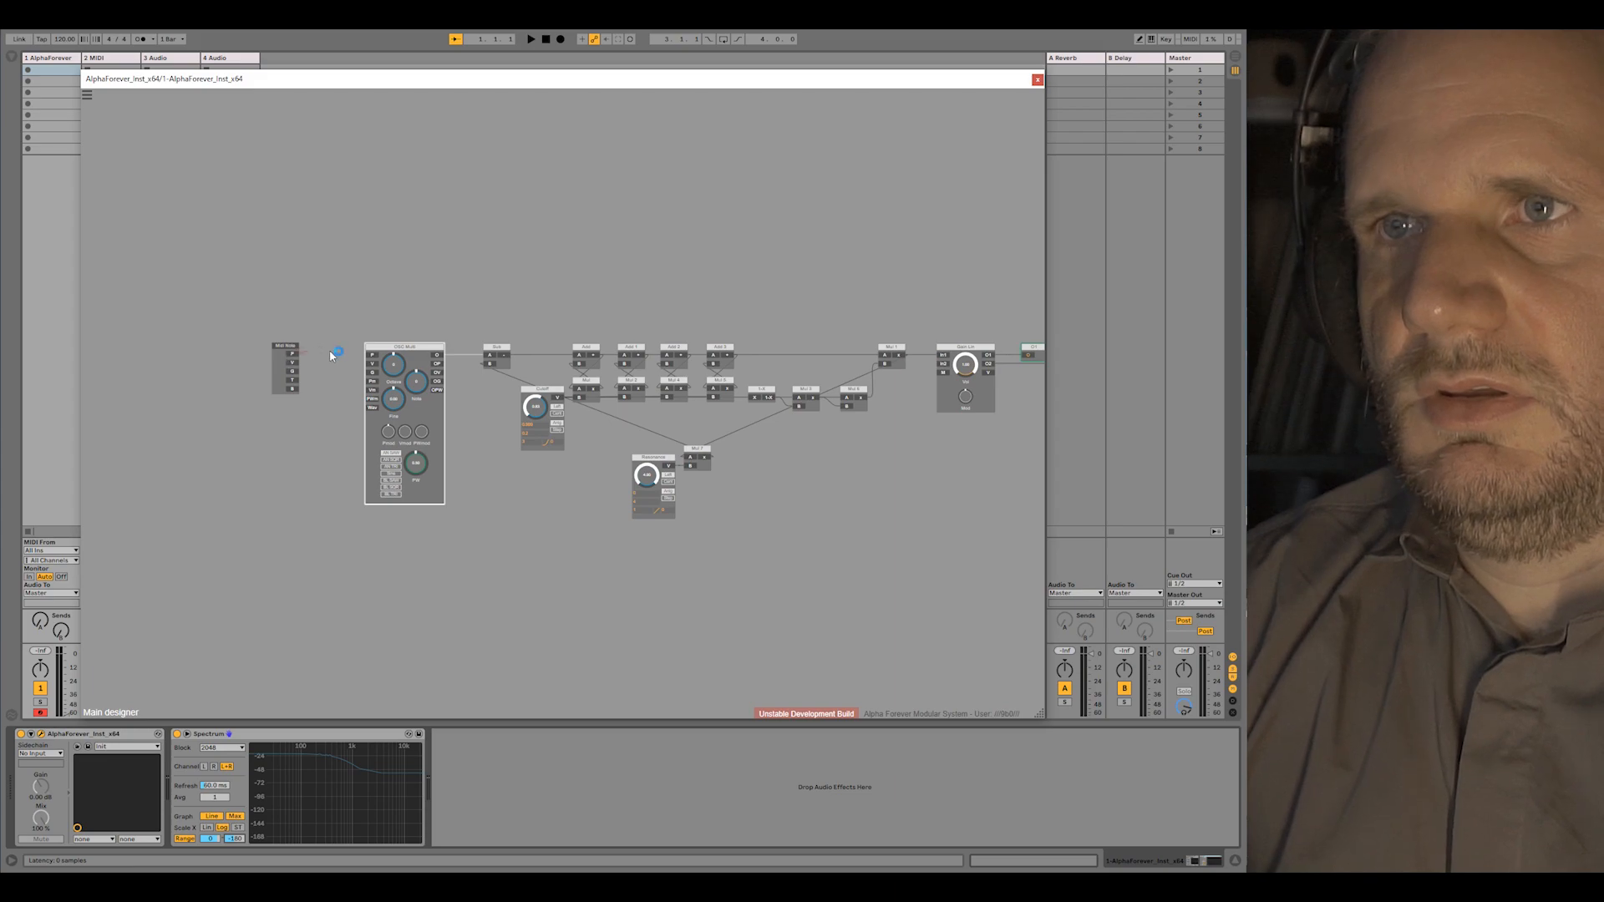
left_click_drag(376, 355, 267, 370)
double_click(375, 365)
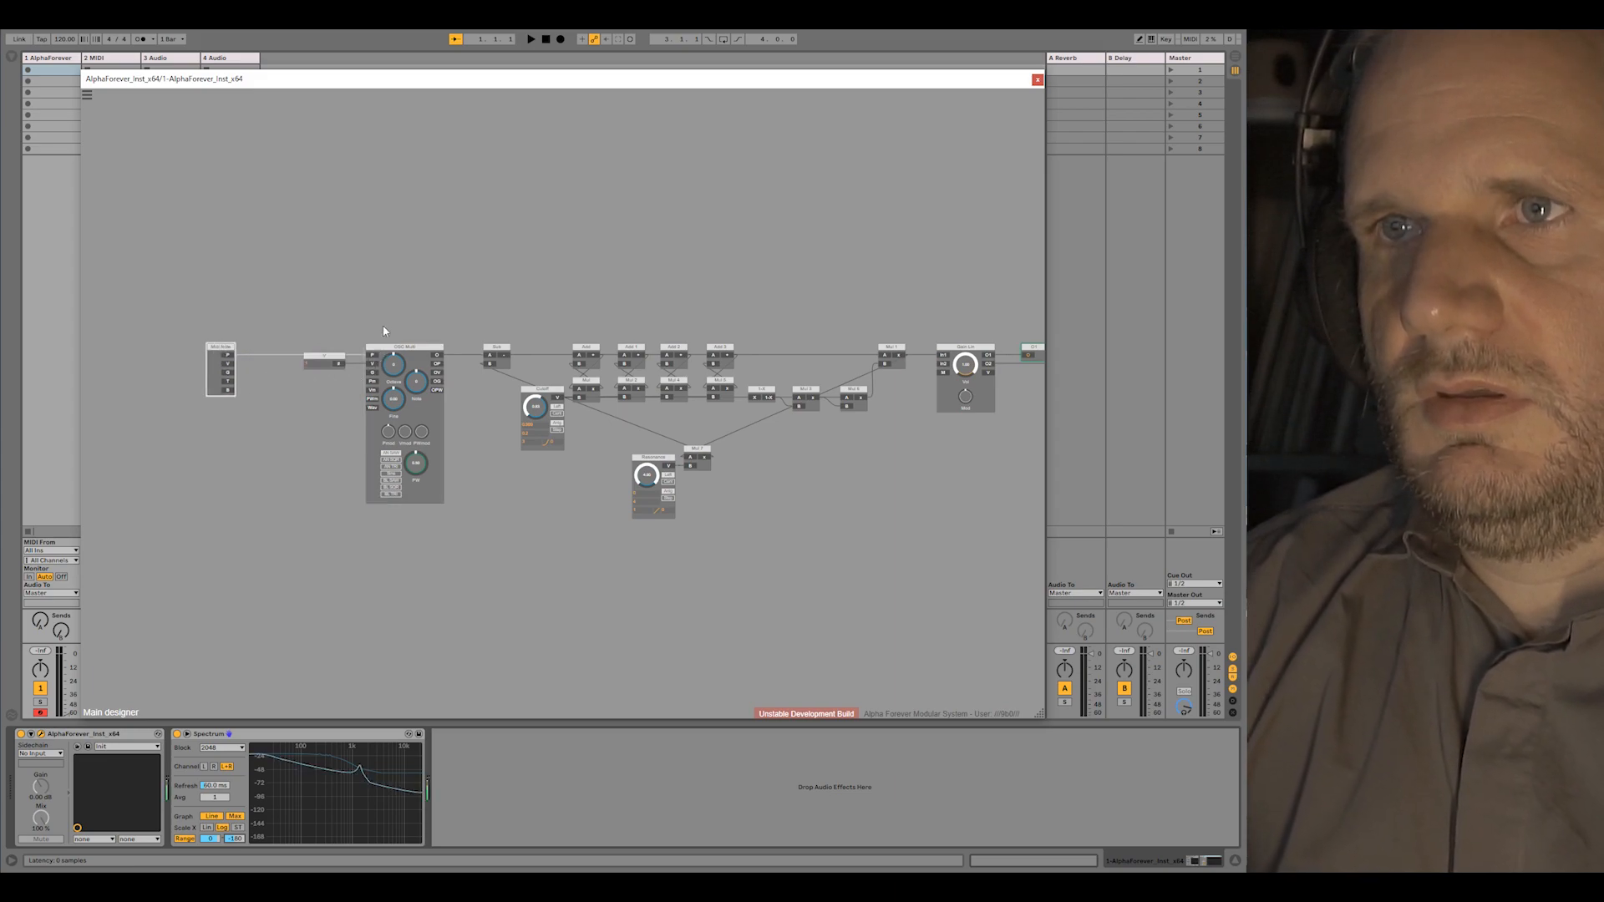
Move the note and oscillator modules away from Sub, add an ADSR envelope above the oscillator and trigger it from Midi Note
left_click_drag(150, 304, 474, 565)
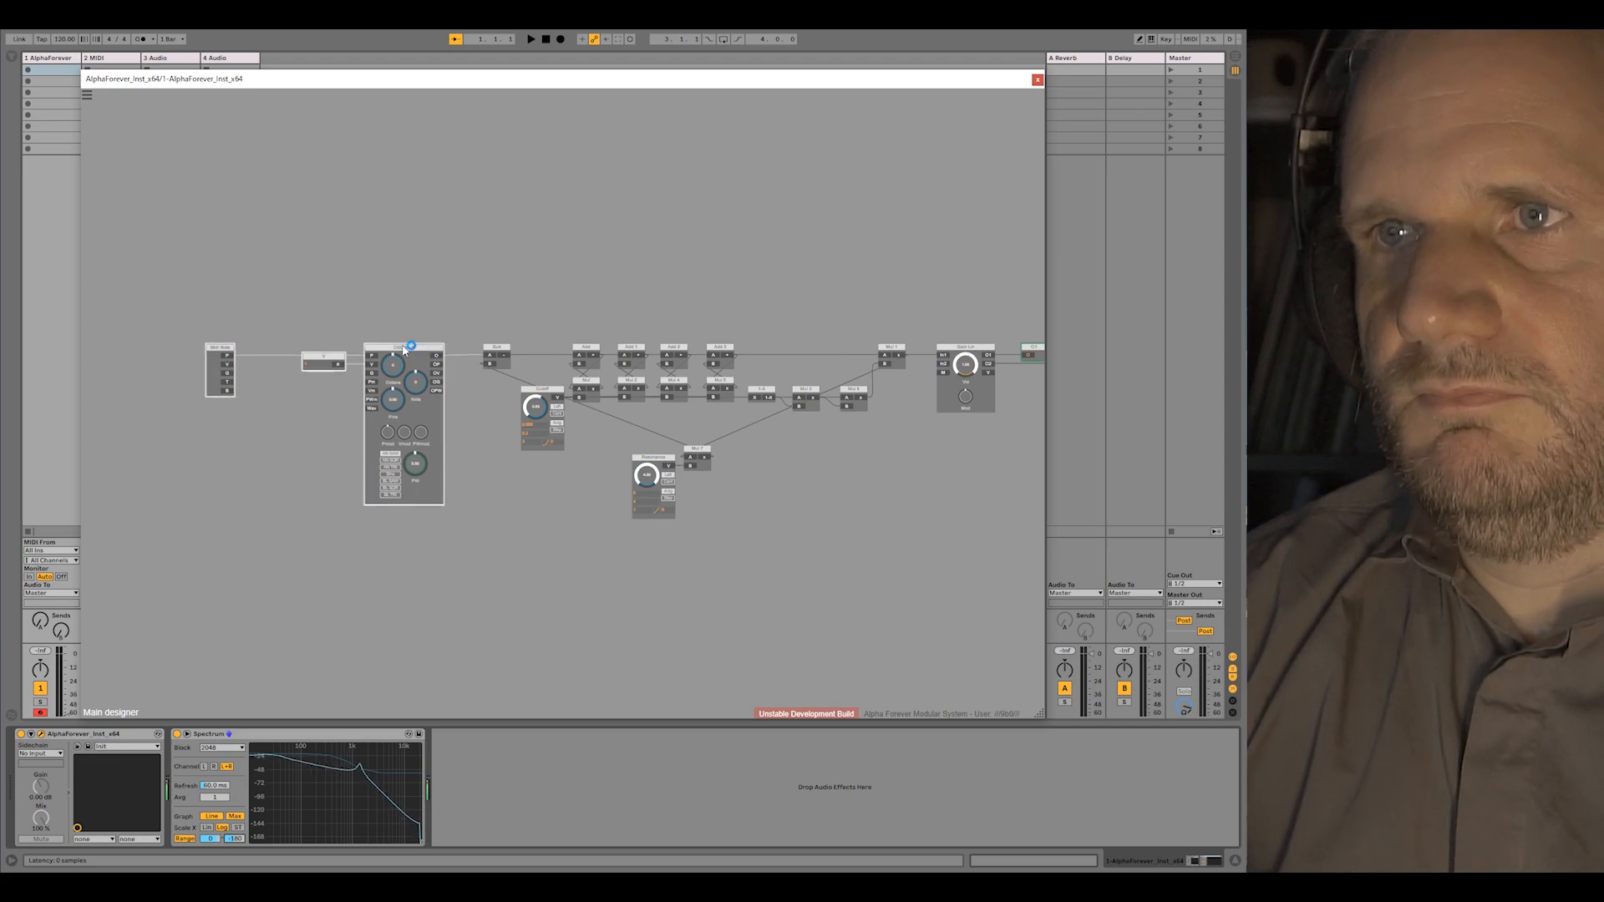
left_click_drag(416, 347, 293, 346)
right_click(179, 255)
type("adsr")
left_click(325, 281)
left_click_drag(269, 264, 268, 250)
left_click(270, 349, "shift")
key("r")
left_click(382, 418)
left_click_drag(102, 376, 188, 261)
Insert a Mul between OSC Multi and Sub and wire the ADSR output to its B input
right_click(313, 357)
type("mu")
left_click(429, 376)
left_click_drag(338, 297, 361, 365)
left_click_drag(411, 289, 526, 293)
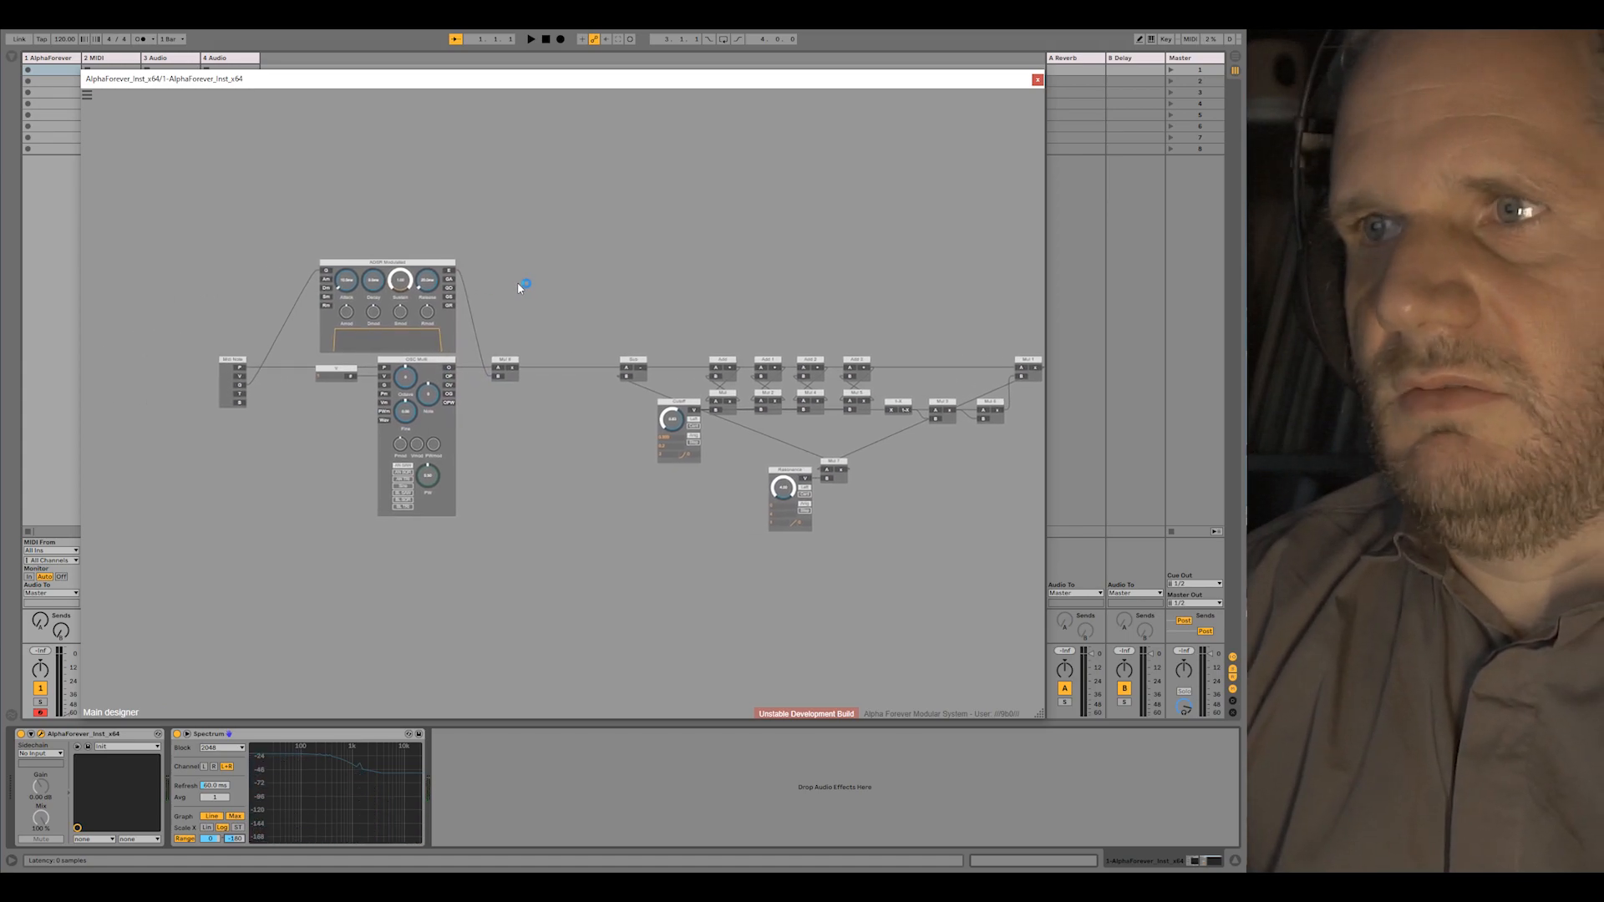
Move the note, envelope, oscillator and Mul modules beside Sub, and raise the AlphaForever track's volume
left_click_drag(163, 250, 542, 472)
left_click_drag(425, 266, 502, 266)
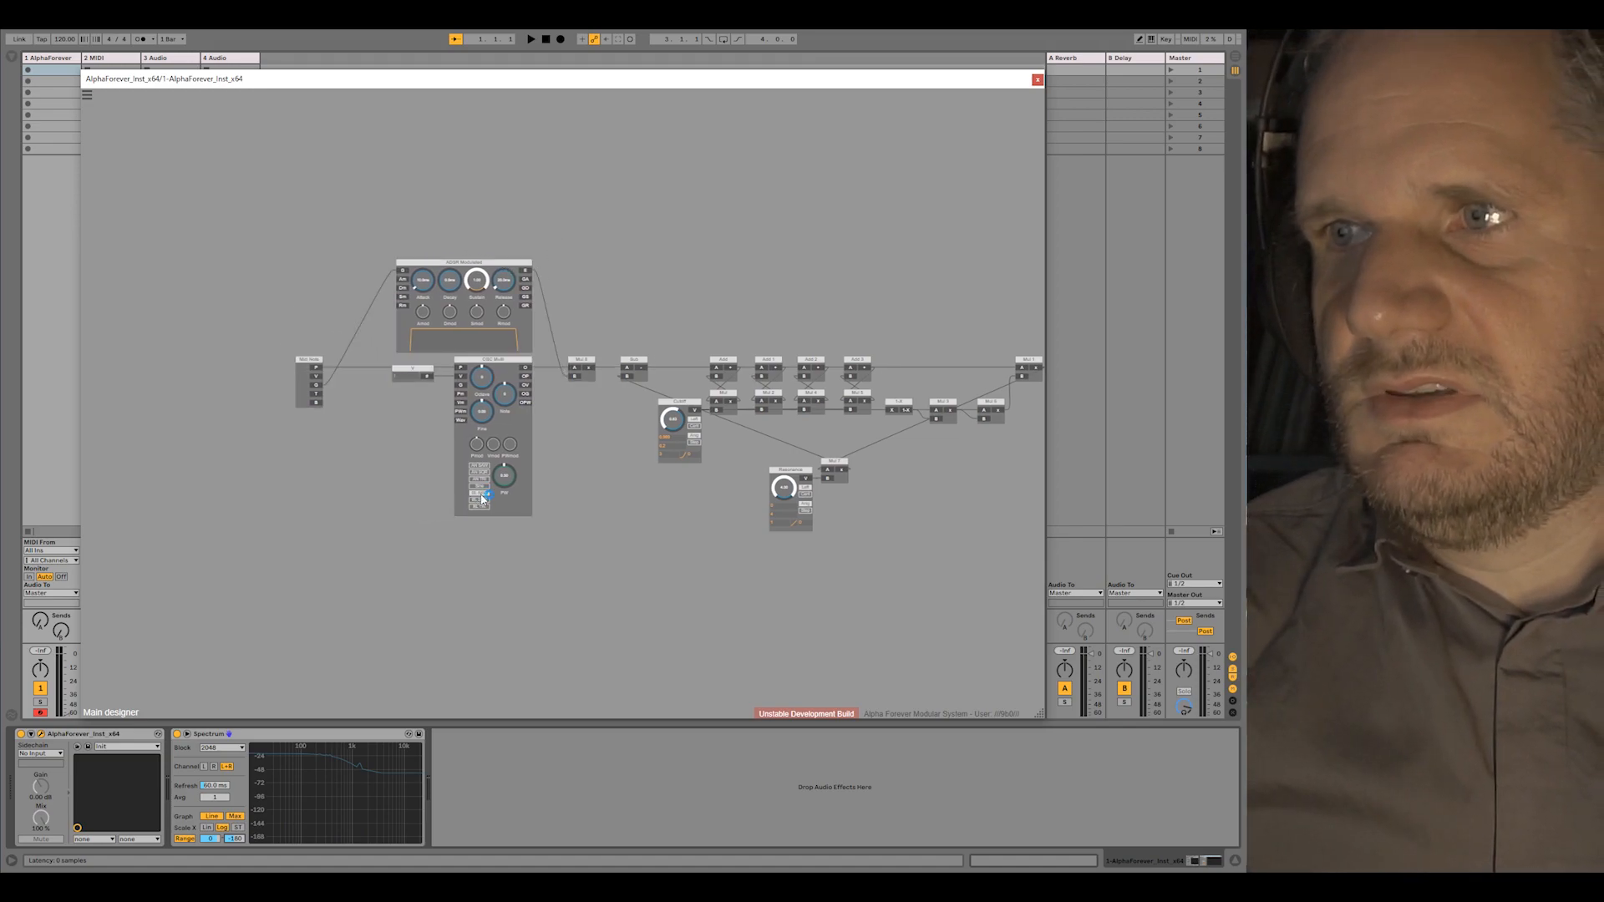
left_click_drag(67, 715, 69, 657)
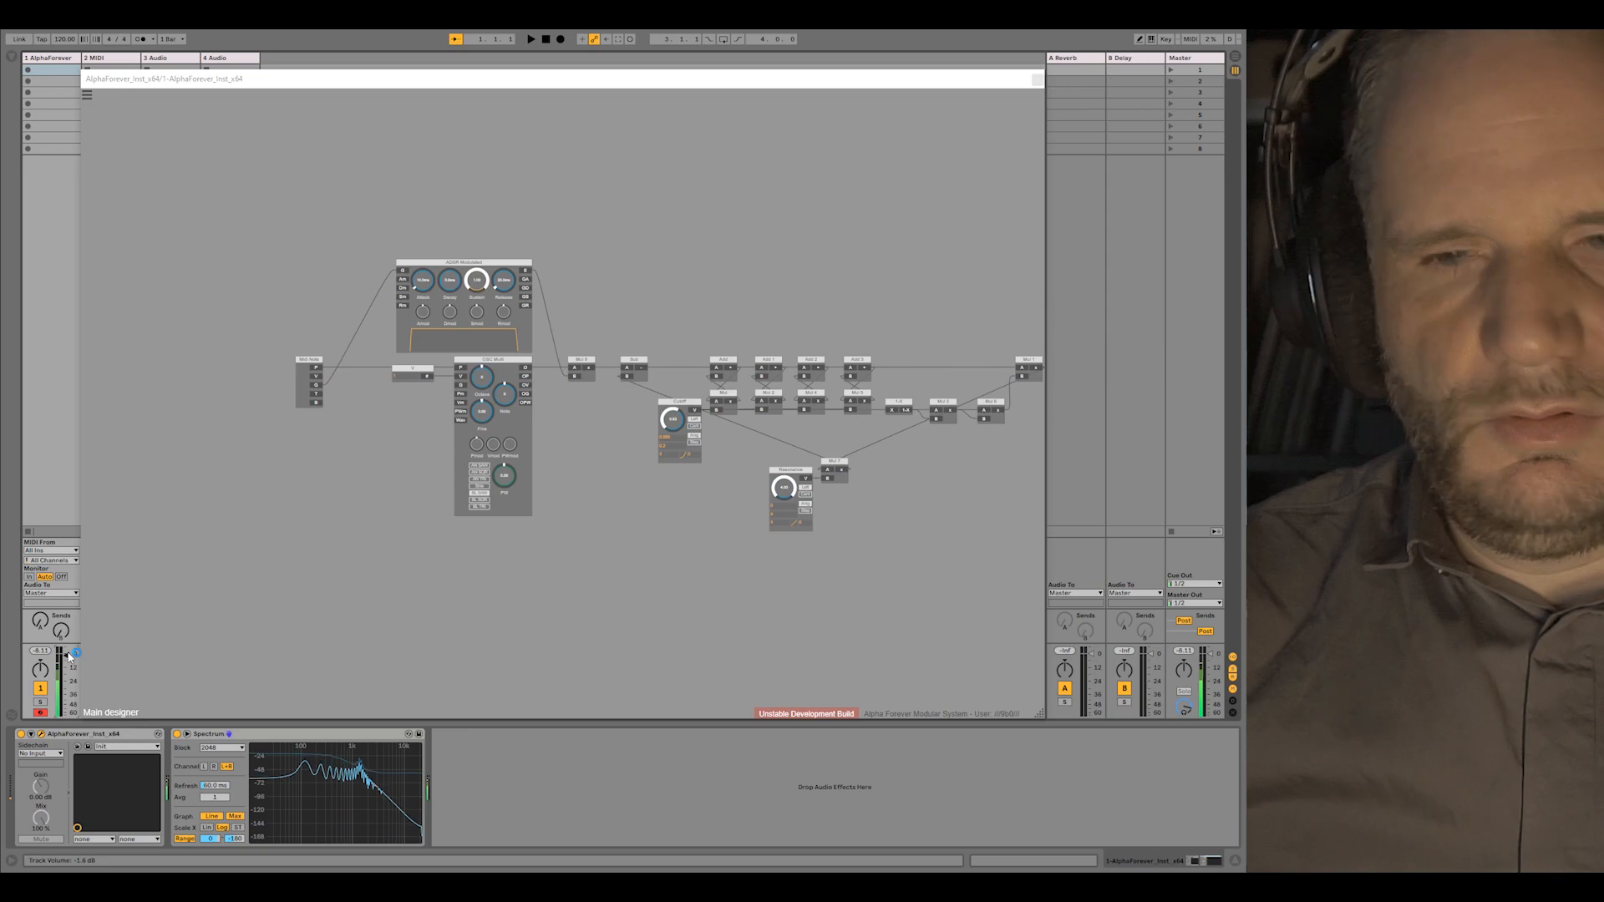
Sweep the Cutoff knob and turn down Resonance to try out the filter on the oscillator sound
left_click_drag(672, 424, 690, 462)
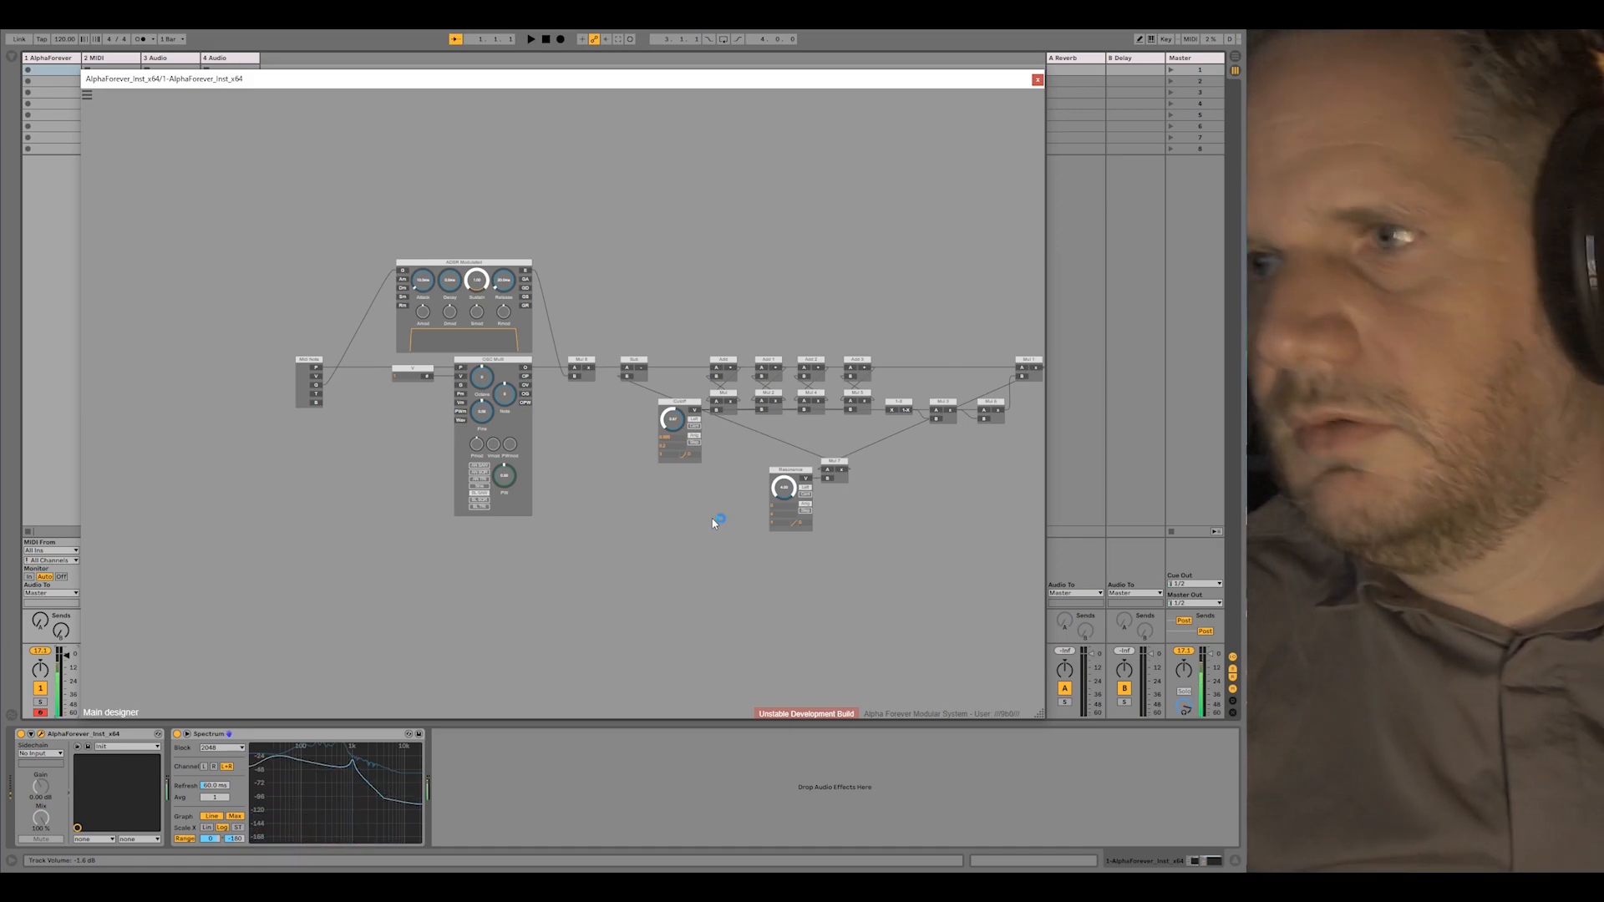
mouse_move(670, 420)
left_mouse_down()
mouse_move(680, 371)
mouse_move(671, 439)
left_mouse_up()
left_click_drag(784, 487, 783, 547)
left_click_drag(663, 416, 676, 375)
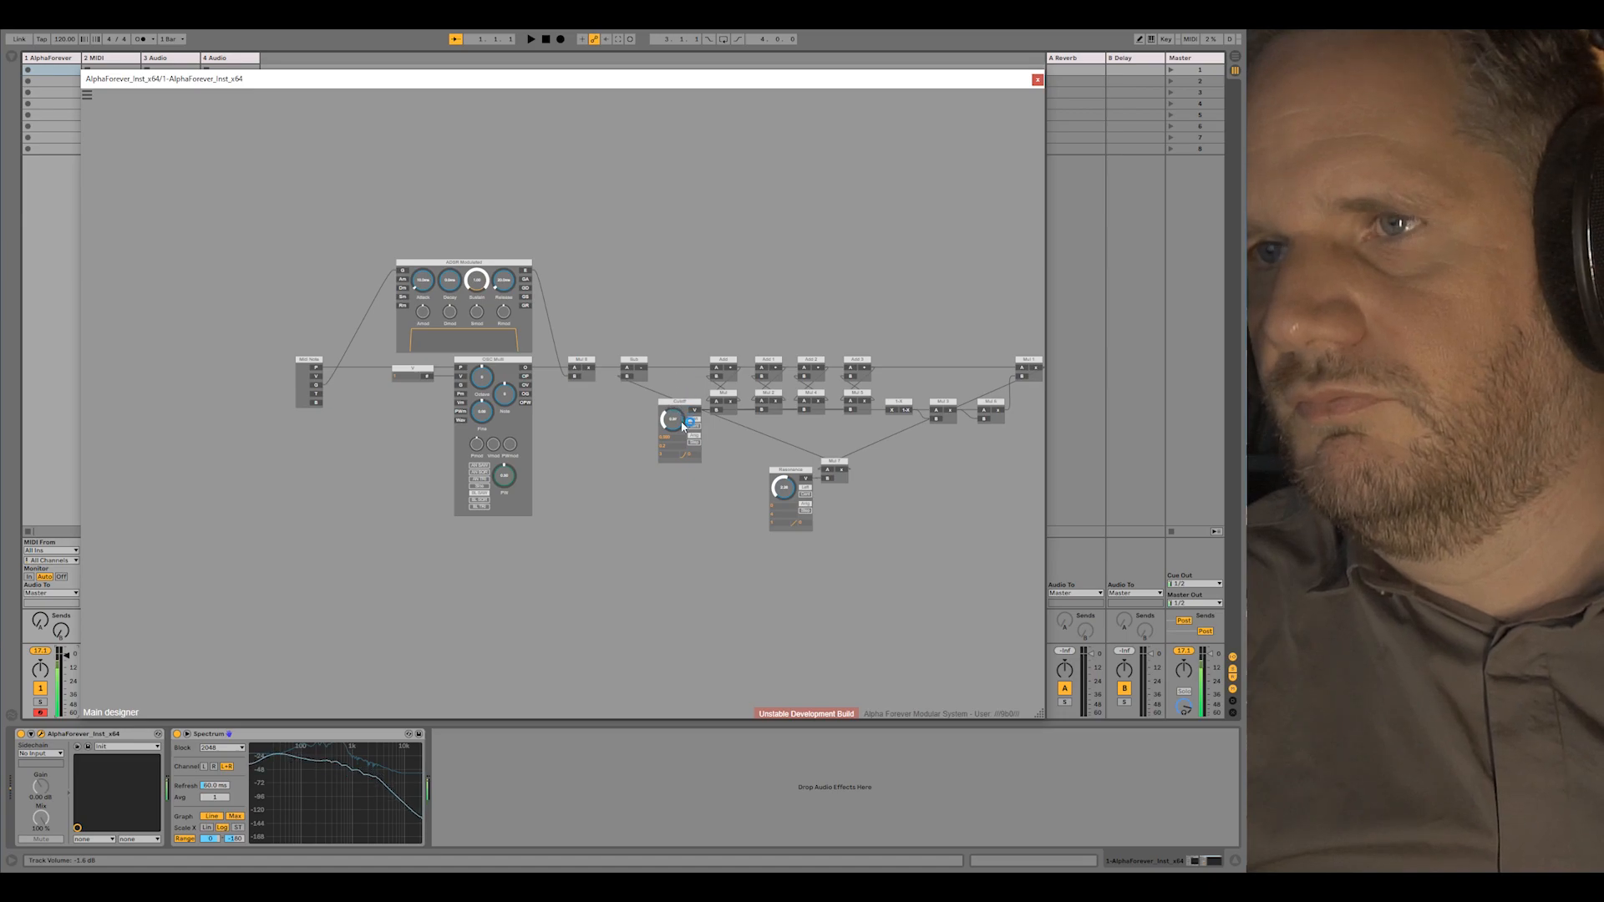
left_click_drag(676, 507, 535, 494)
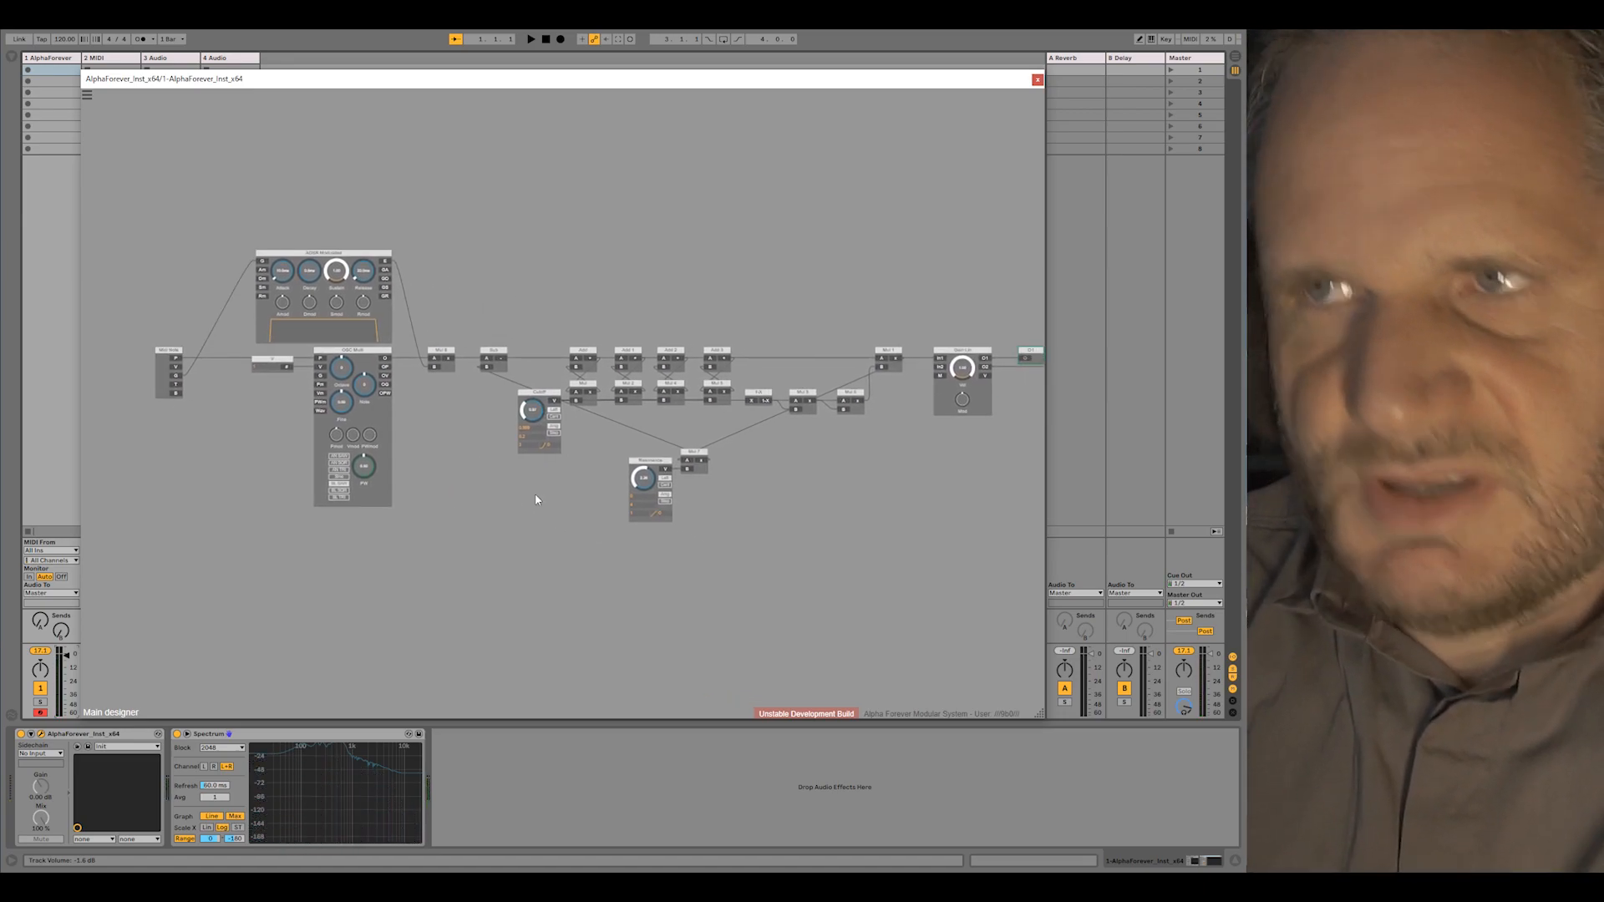
Move the 1-X module, the Mul modules after it and the output modules farther away from the filter stages
left_click(851, 402)
left_click(852, 436)
left_click_drag(844, 284, 898, 488)
left_click_drag(698, 353, 860, 353)
left_click(649, 439)
left_click_drag(486, 383, 768, 406)
left_click(545, 394)
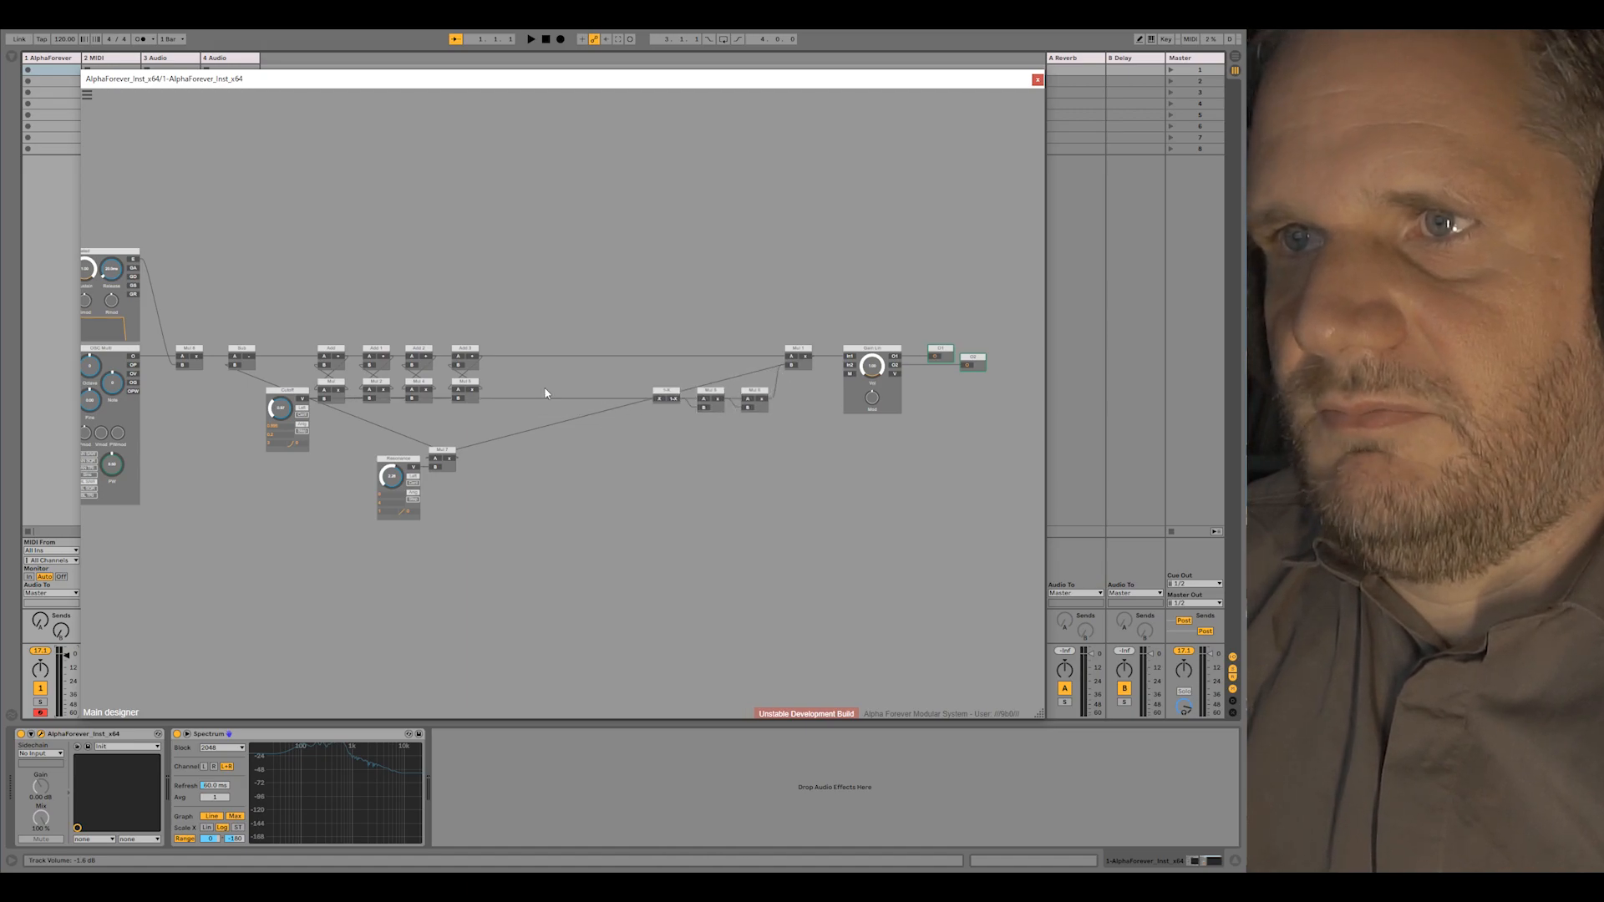
Move the 1-X module and its following Mul modules back beside the filter stages, leaving the output modules apart
left_click(451, 458)
left_click(491, 456)
left_click_drag(638, 373, 781, 451)
left_click_drag(762, 395, 606, 396)
left_click(800, 351)
left_click_drag(800, 350, 640, 352)
left_click(527, 481)
Insert a tanh module into the feedback path before the resonance Mul and place it beside the Resonance knob
right_click(437, 455)
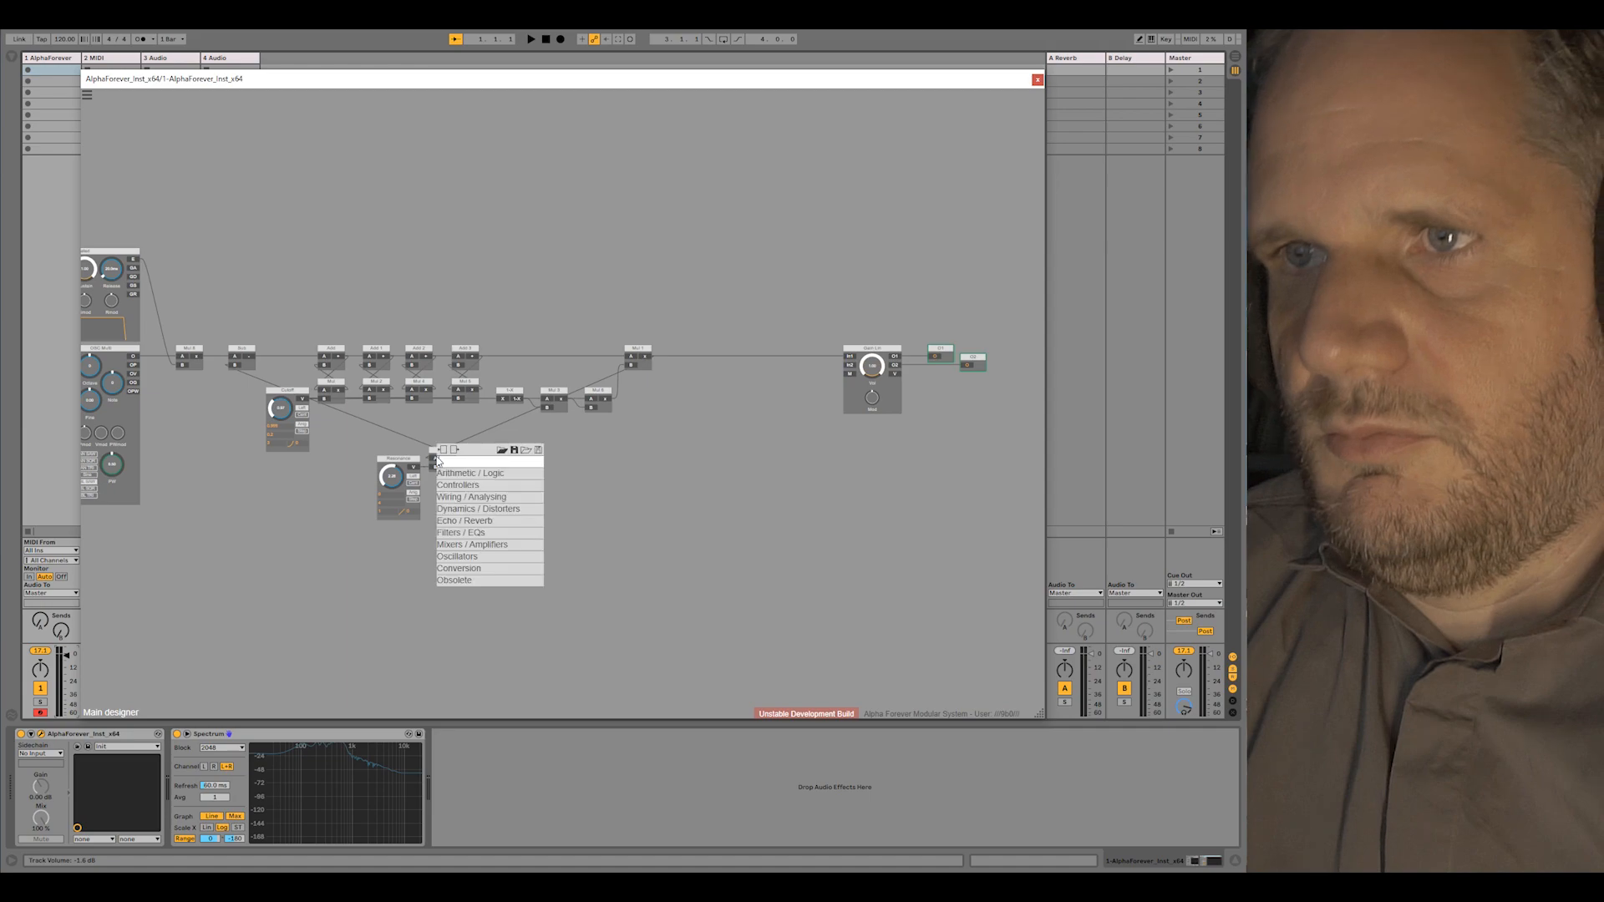
type("tanh")
left_click(570, 474)
left_click_drag(382, 453, 353, 453)
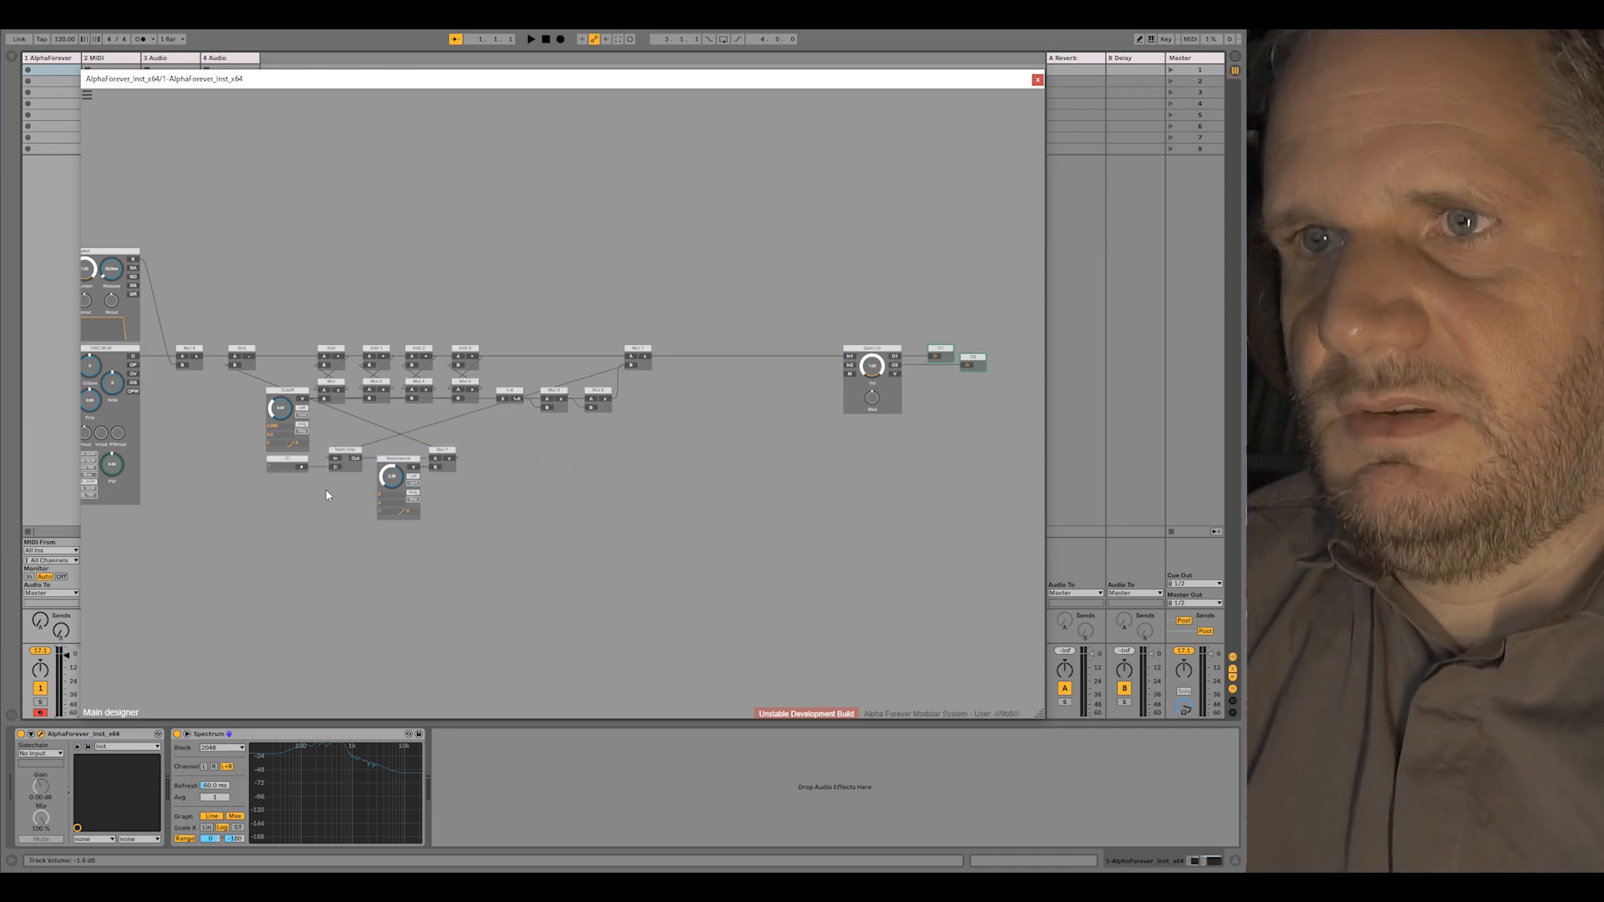
Move the tanh module, its constant, the Resonance knob and the resonance Mul beneath the output end of the filter
left_click_drag(246, 487, 693, 472)
left_click_drag(309, 539, 486, 405)
left_click_drag(443, 470, 774, 473)
left_click(803, 471)
Add a Con module to the feedback wire after the resonance Mul and place it below Sub
right_click(781, 461)
mouse_move(815, 503)
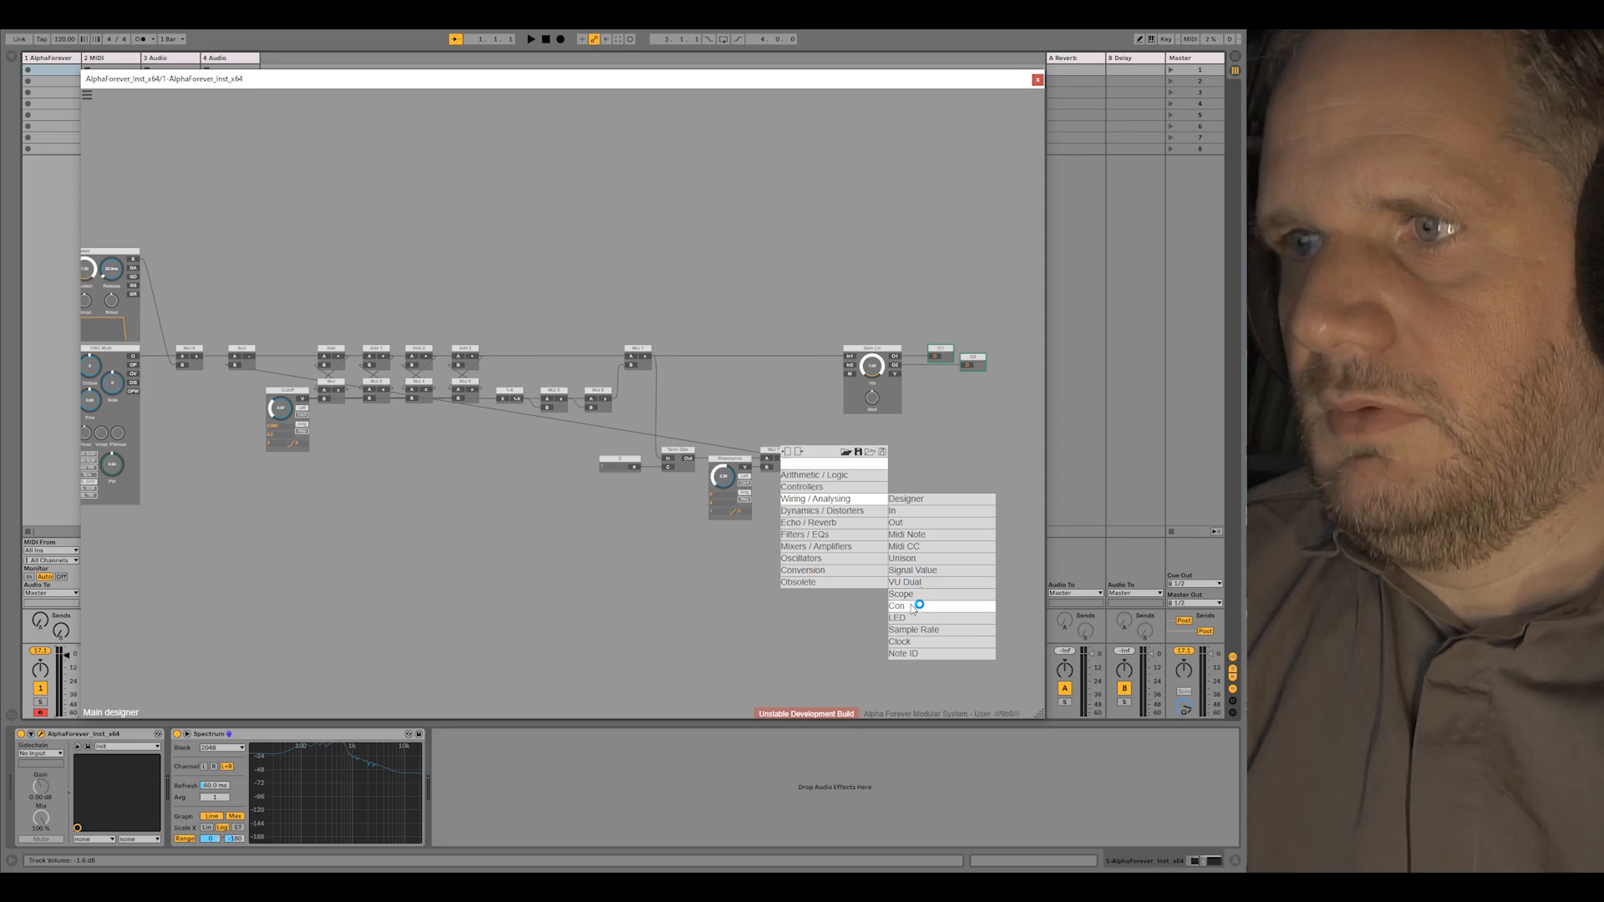
left_click(898, 605)
left_click_drag(830, 452, 208, 443)
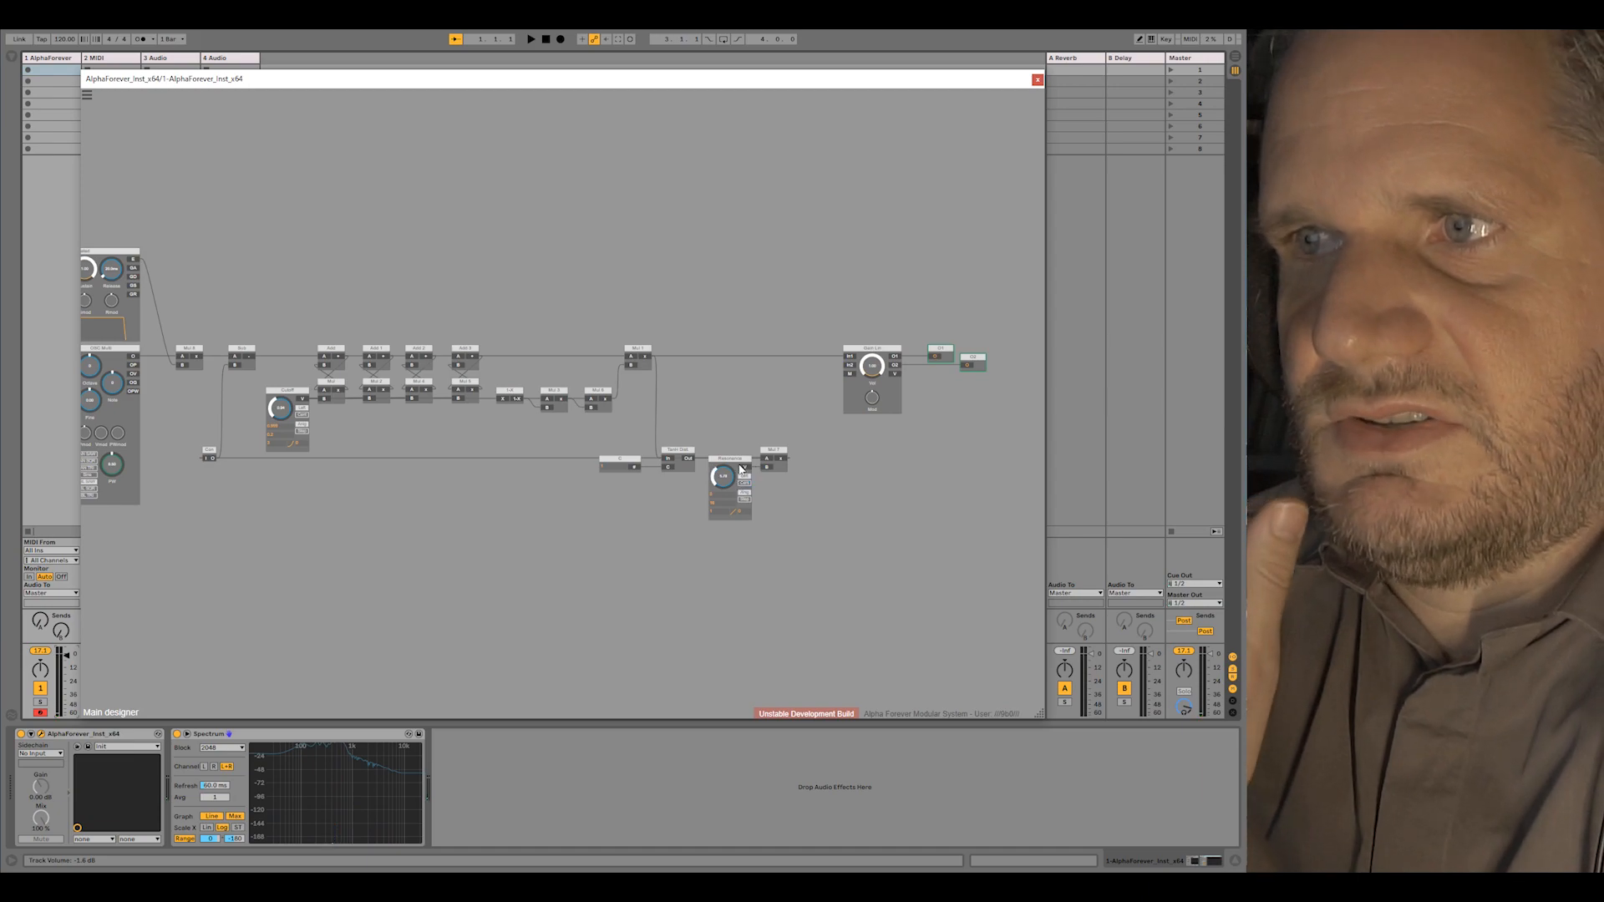
Turn down the Resonance knob to try out the filter with tanh in its feedback path
left_click_drag(739, 470, 741, 479)
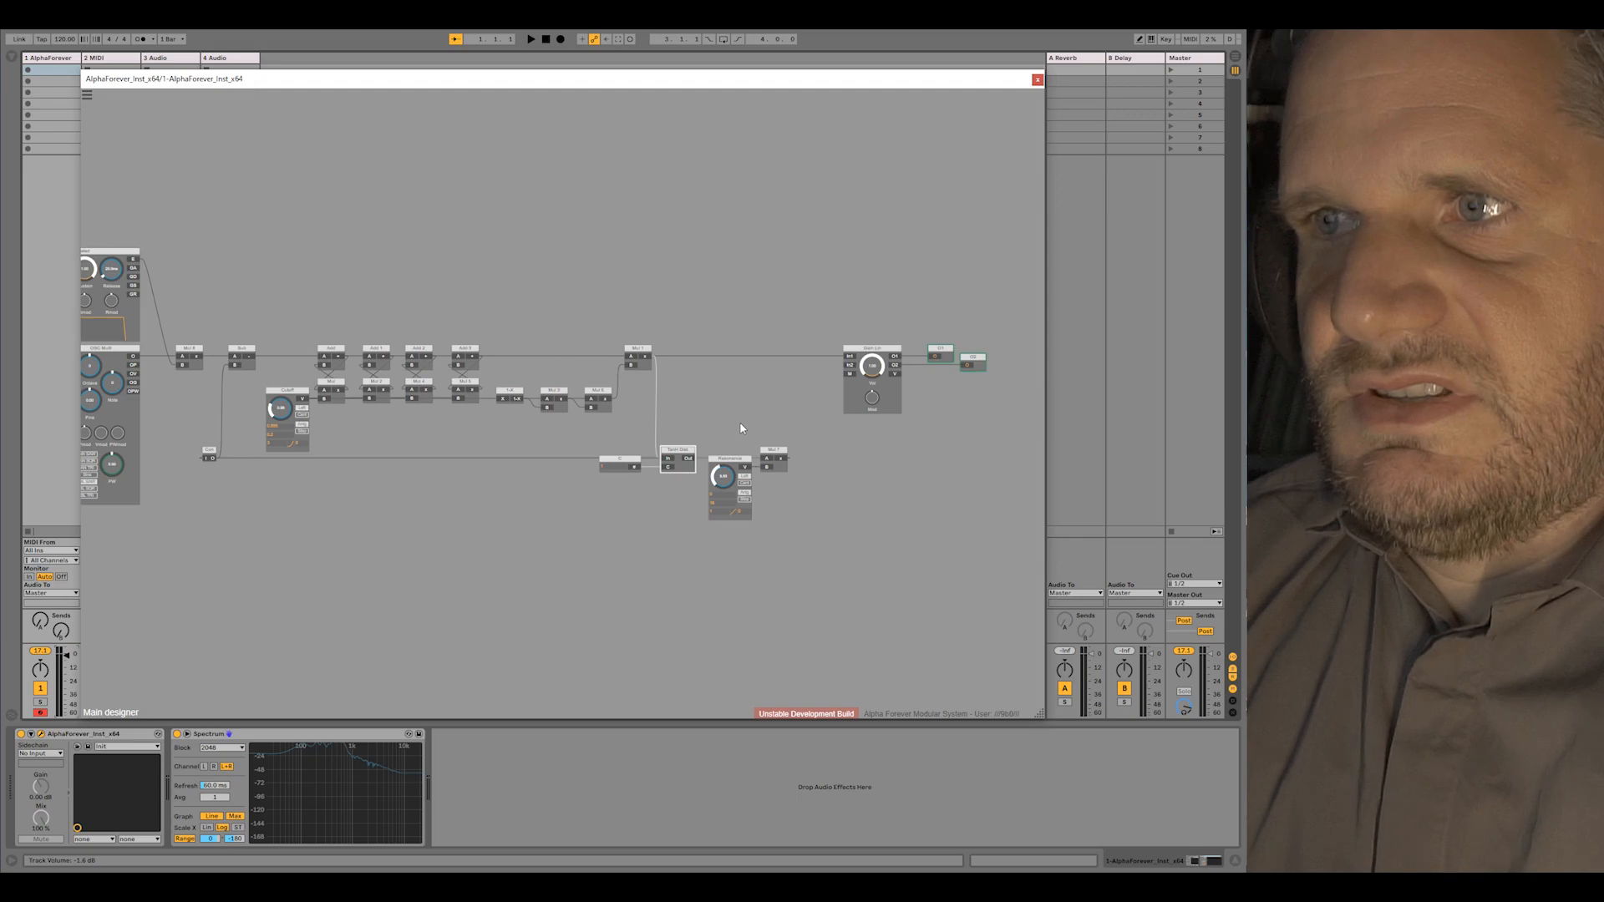
left_click_drag(725, 478, 732, 520)
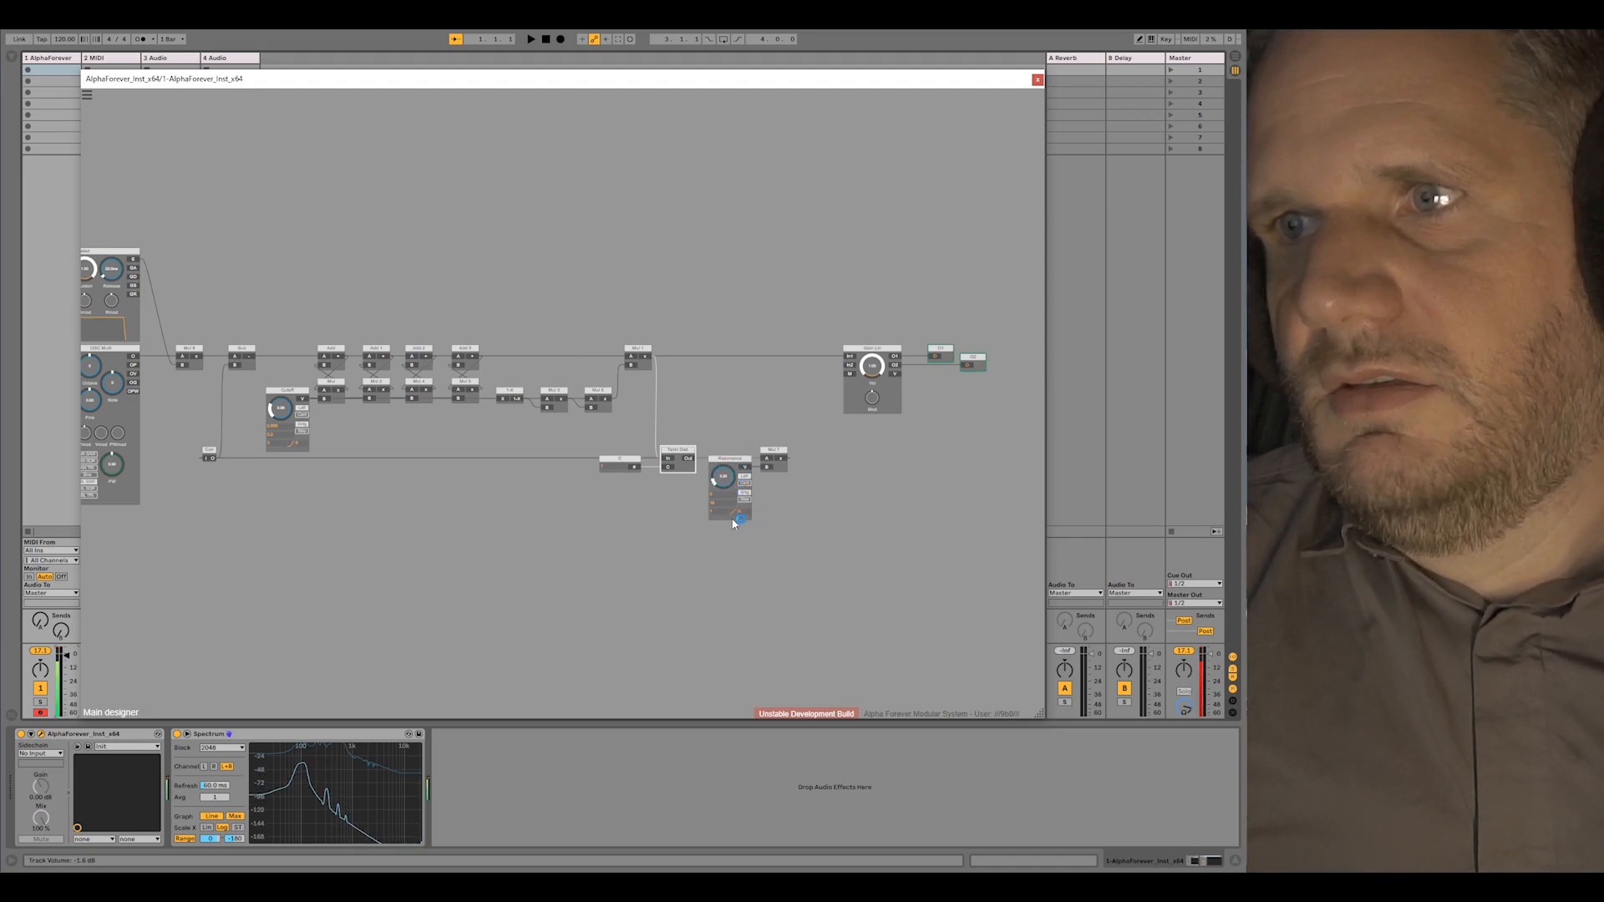
Move the separated output modules closer to the last Mul of the filter chain
scroll(512, 497, "down", 2)
left_click_drag(512, 496, 668, 493)
scroll(668, 493, "down", 3)
left_click_drag(951, 419, 1015, 456)
left_click_drag(924, 393, 817, 393)
left_click(796, 369)
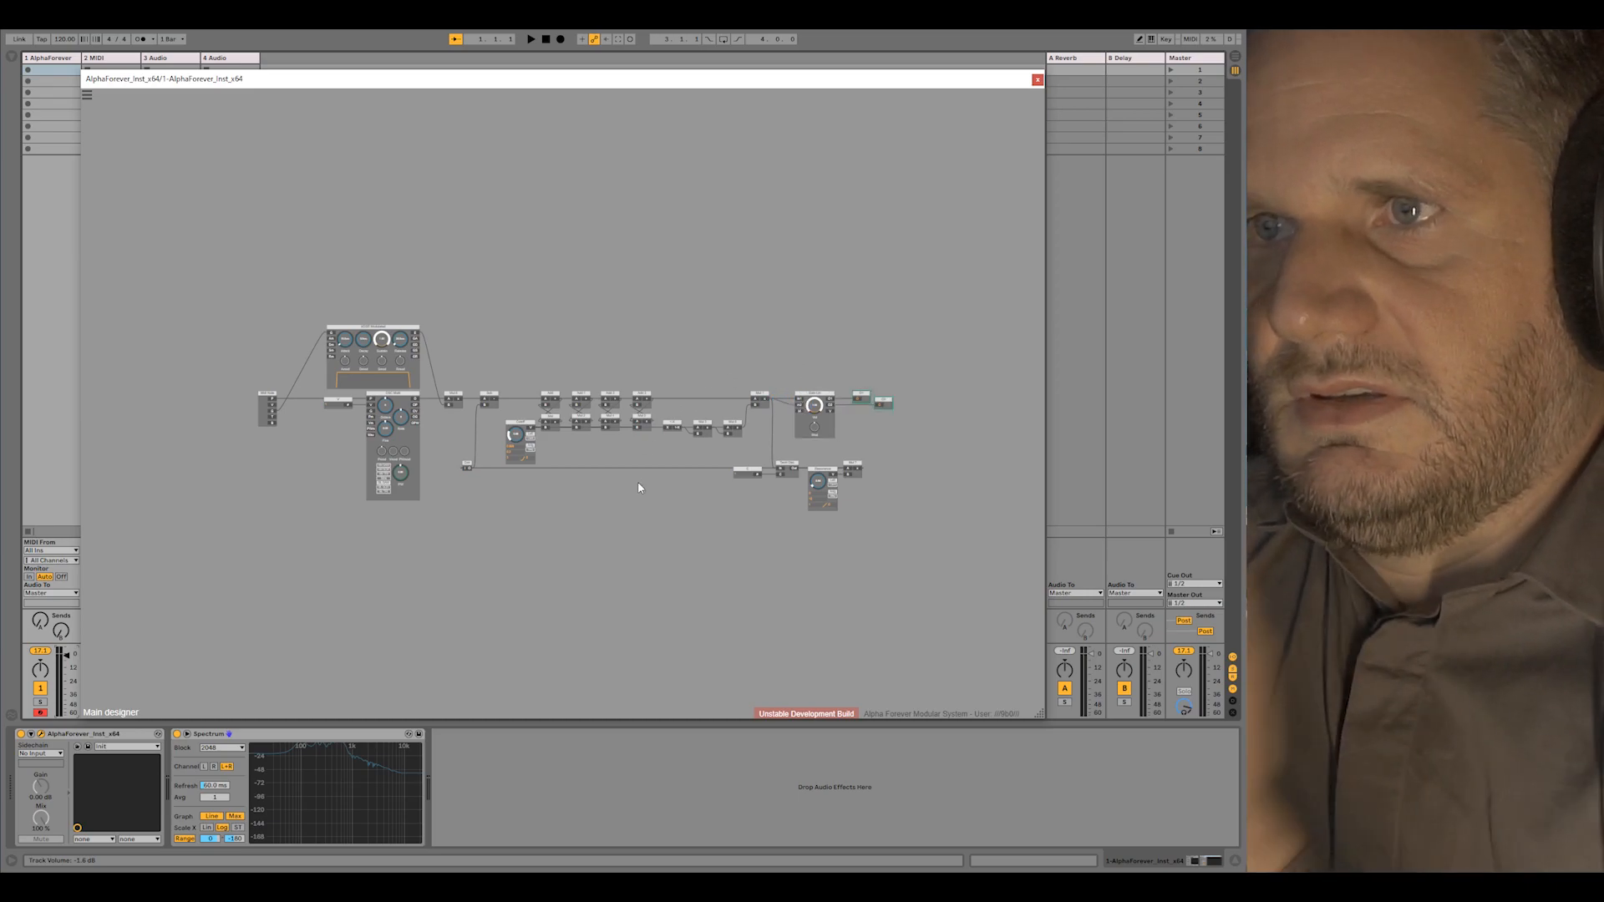
Examine the complete filter patch, including the Sub input, the Cutoff settings and the four filter stages
scroll(640, 481, "up", 2)
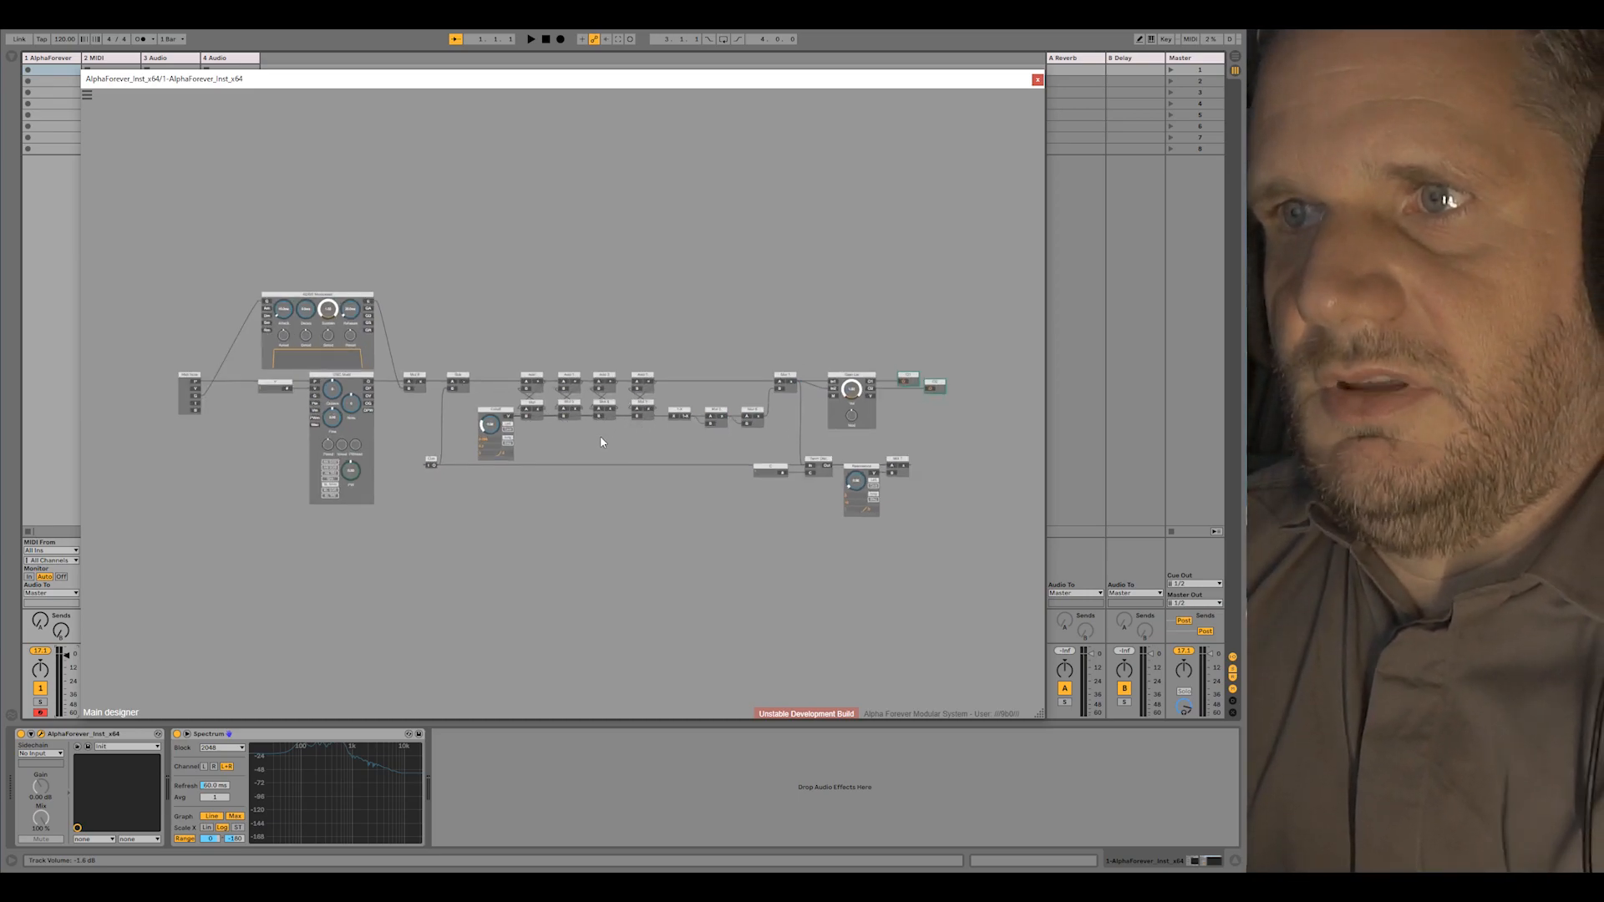
left_click_drag(628, 421, 639, 414)
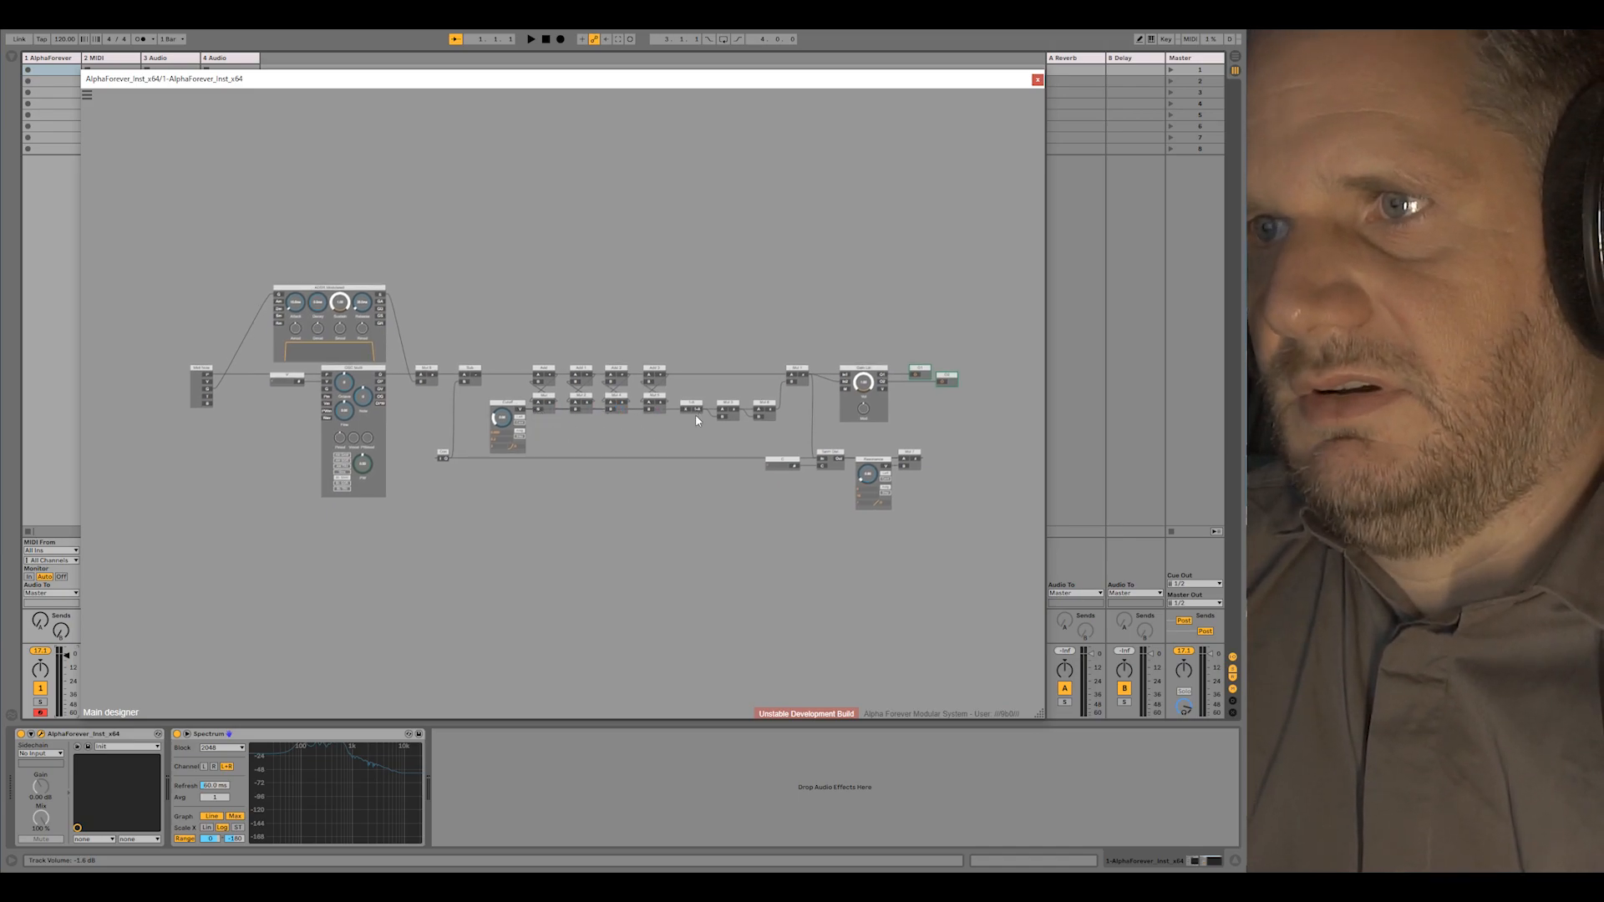
scroll(725, 397, "up", 1)
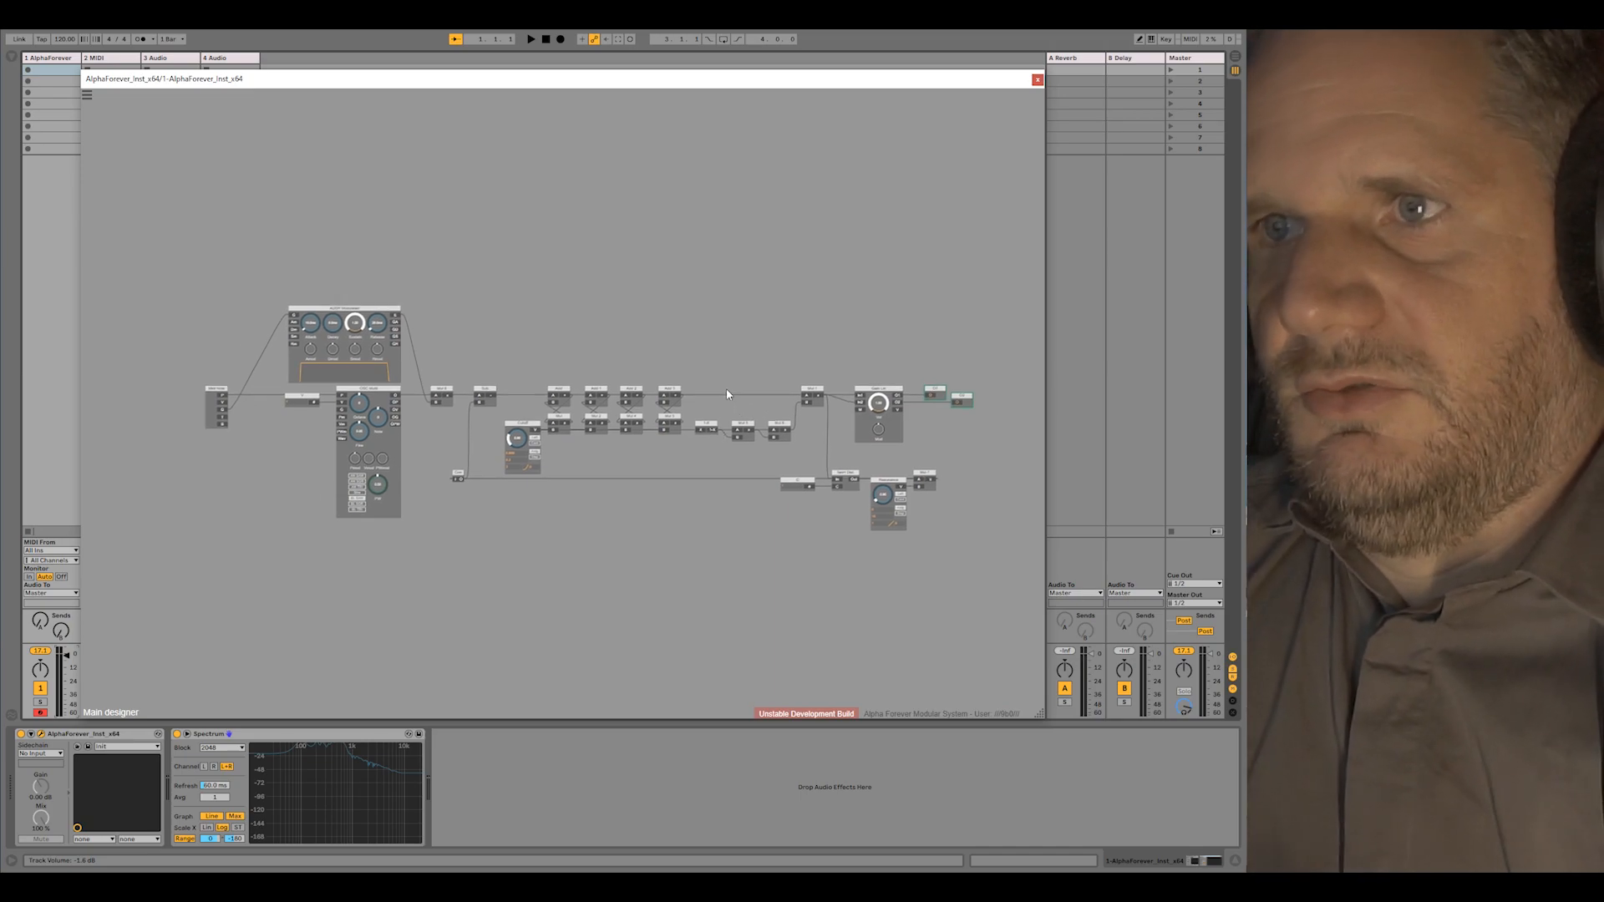
scroll(593, 491, "up", 3)
scroll(587, 484, "up", 2)
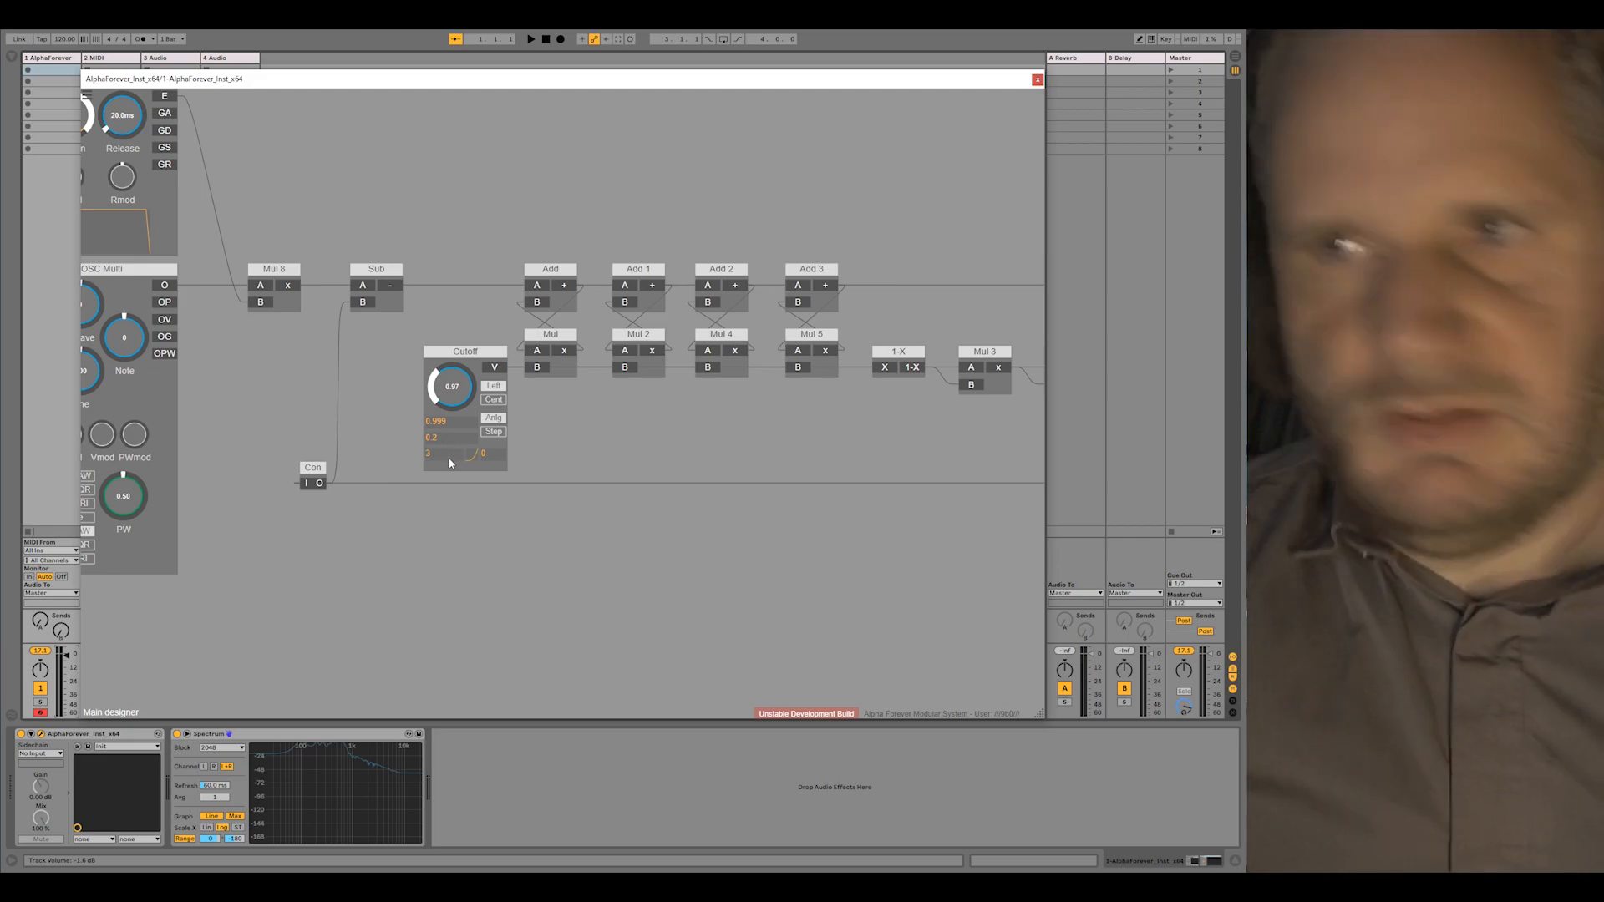
scroll(457, 501, "down", 3)
left_click_drag(454, 197, 558, 240)
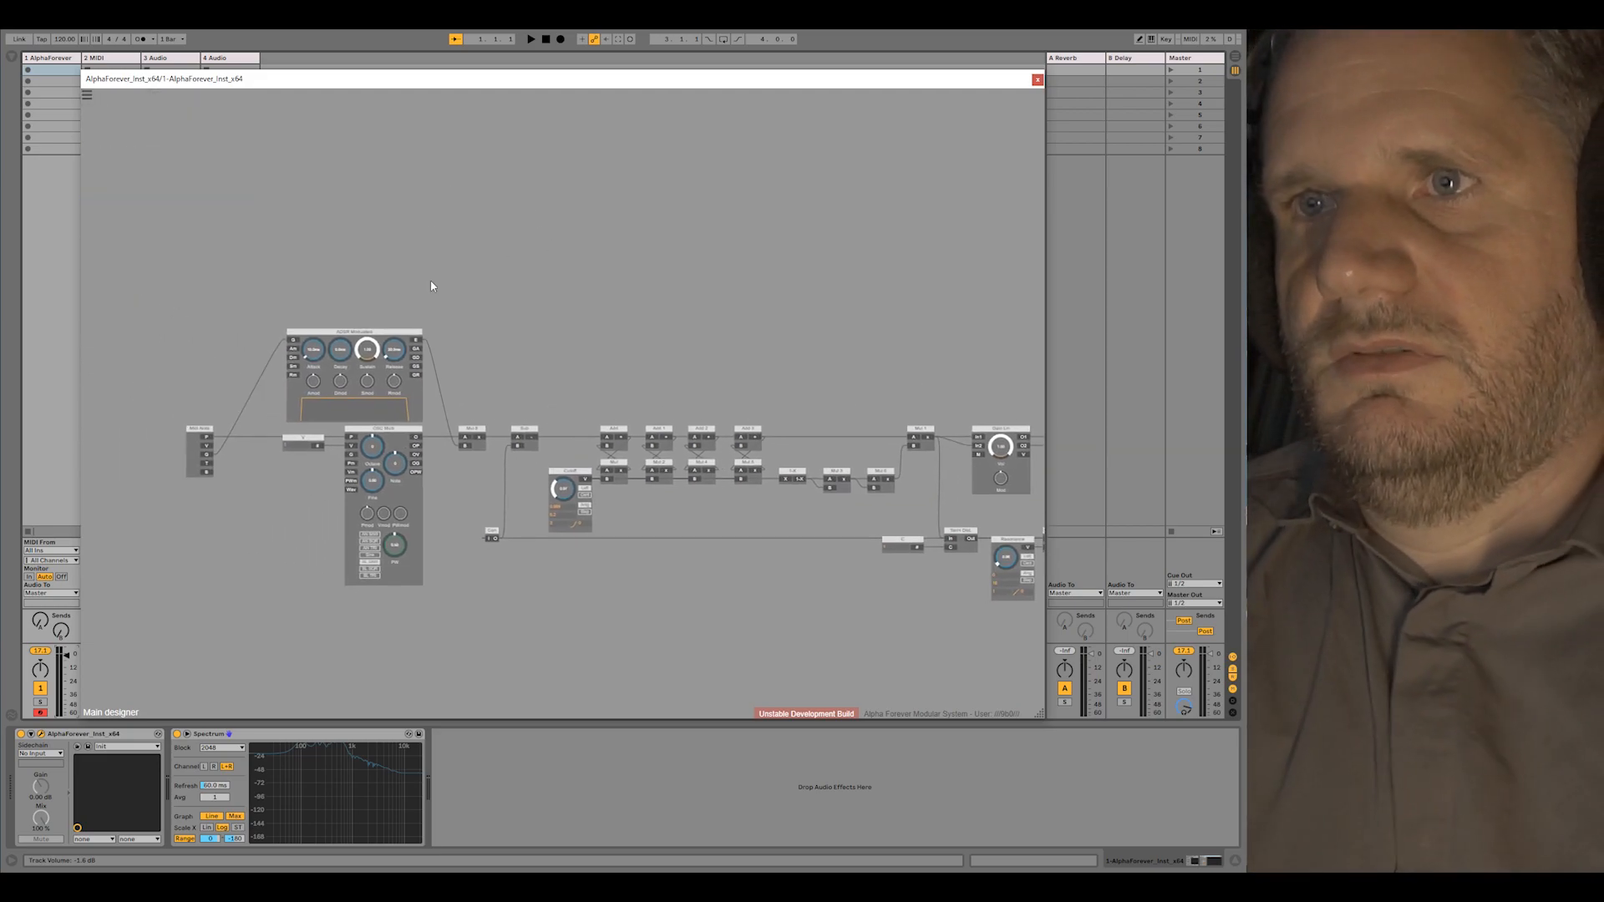
Move the Midi Note, constant, ADSR and OSC Multi modules closer to Mul 8
left_click_drag(200, 430, 254, 429)
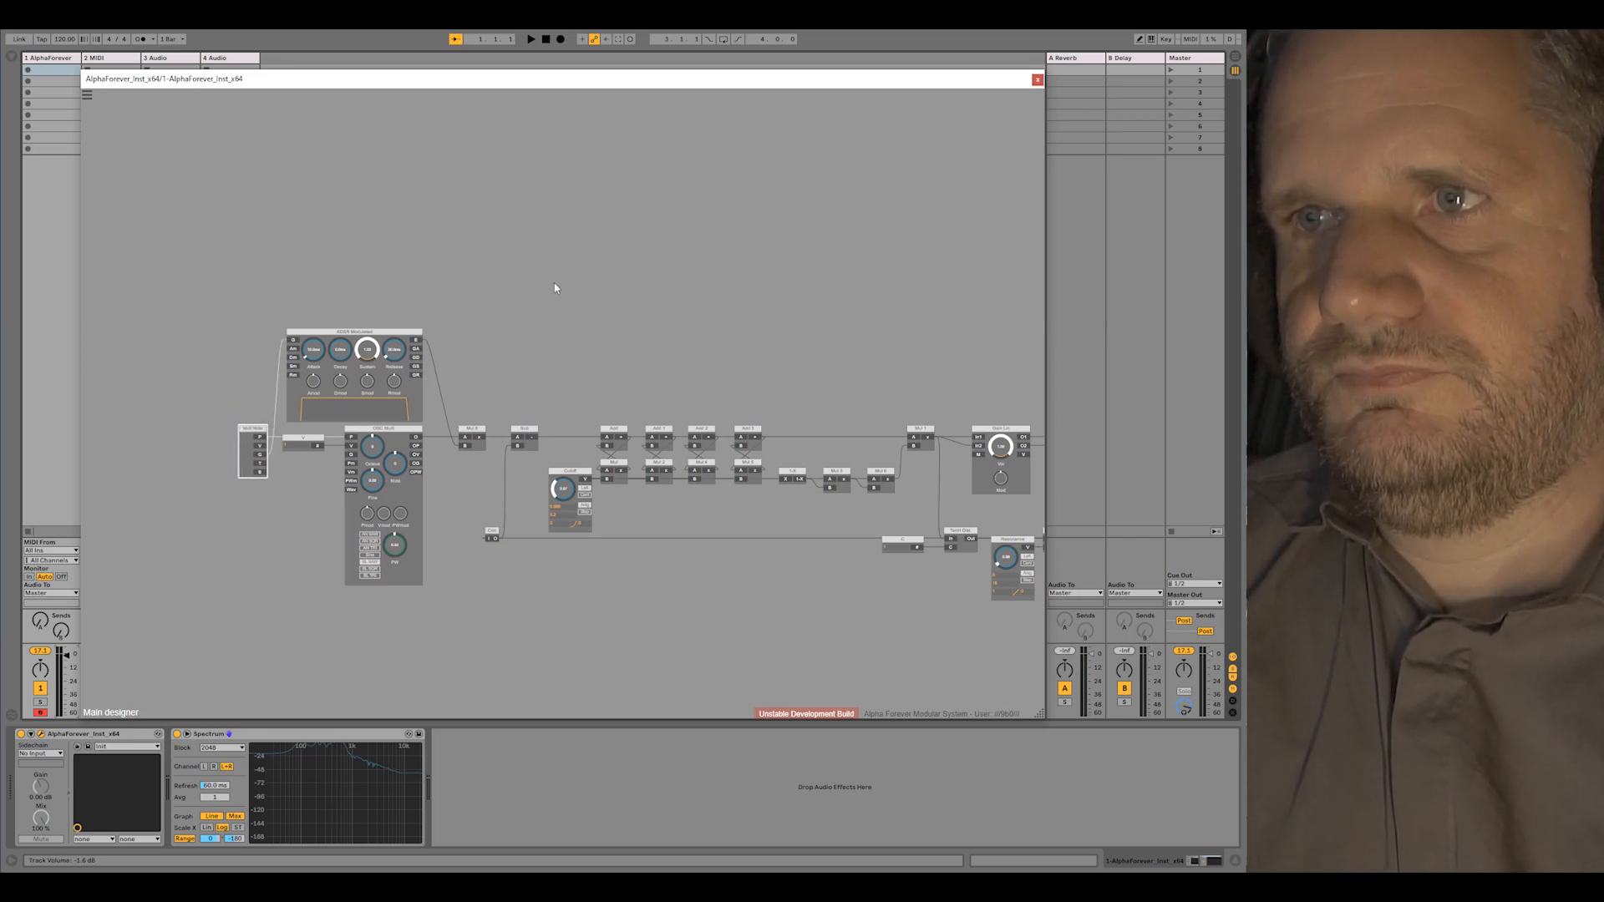
left_click(557, 288)
left_click_drag(251, 322, 459, 592)
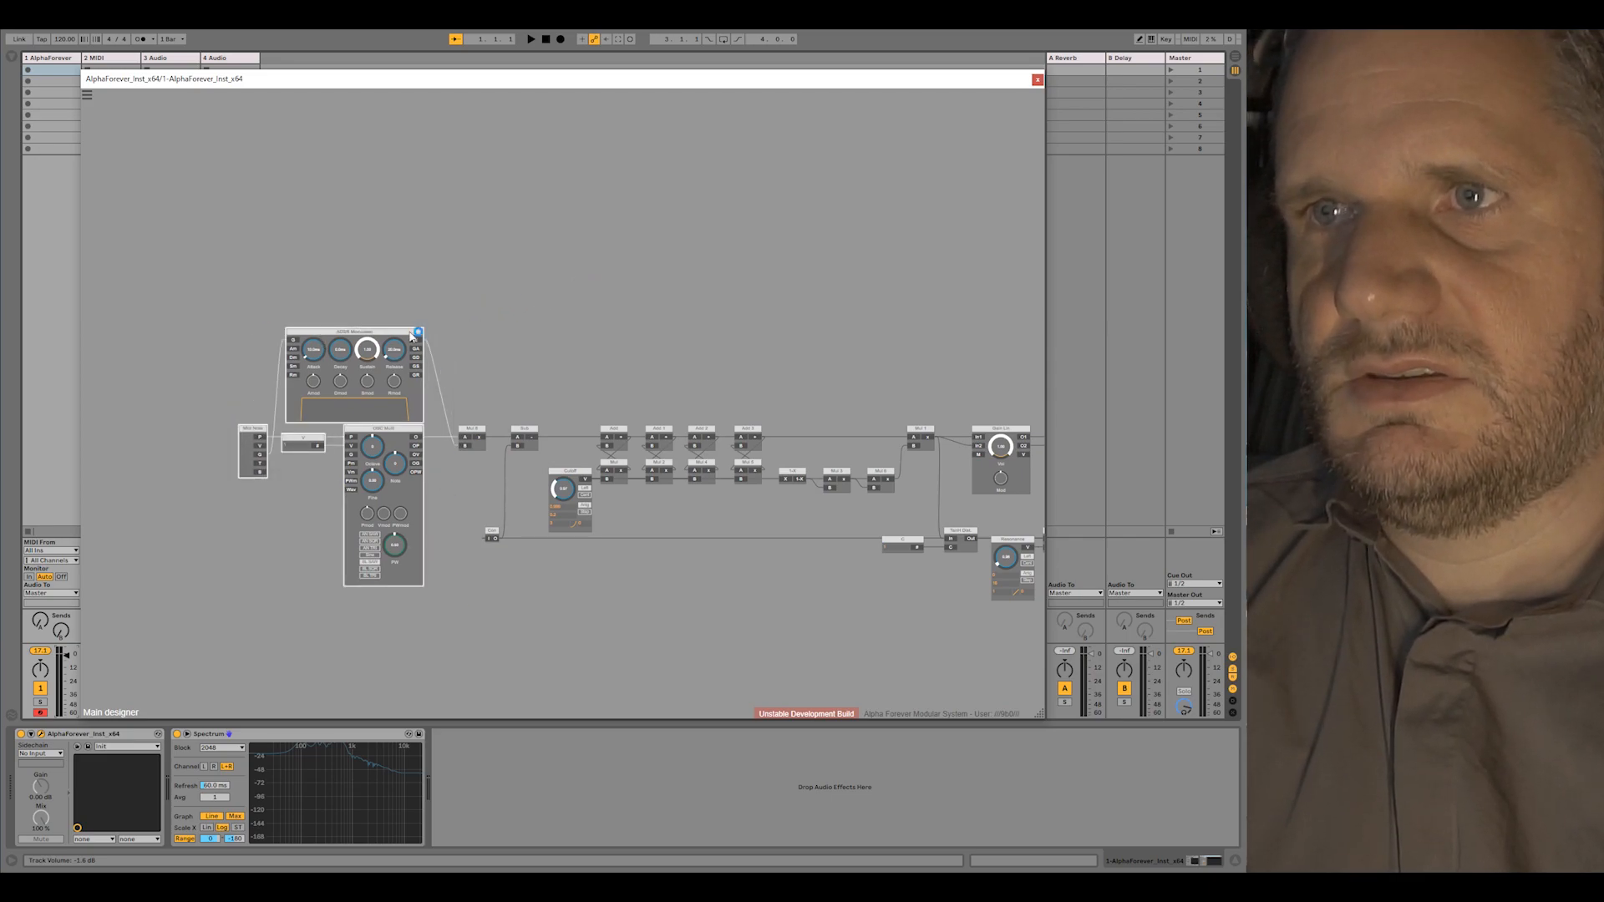
left_click_drag(206, 307, 226, 304)
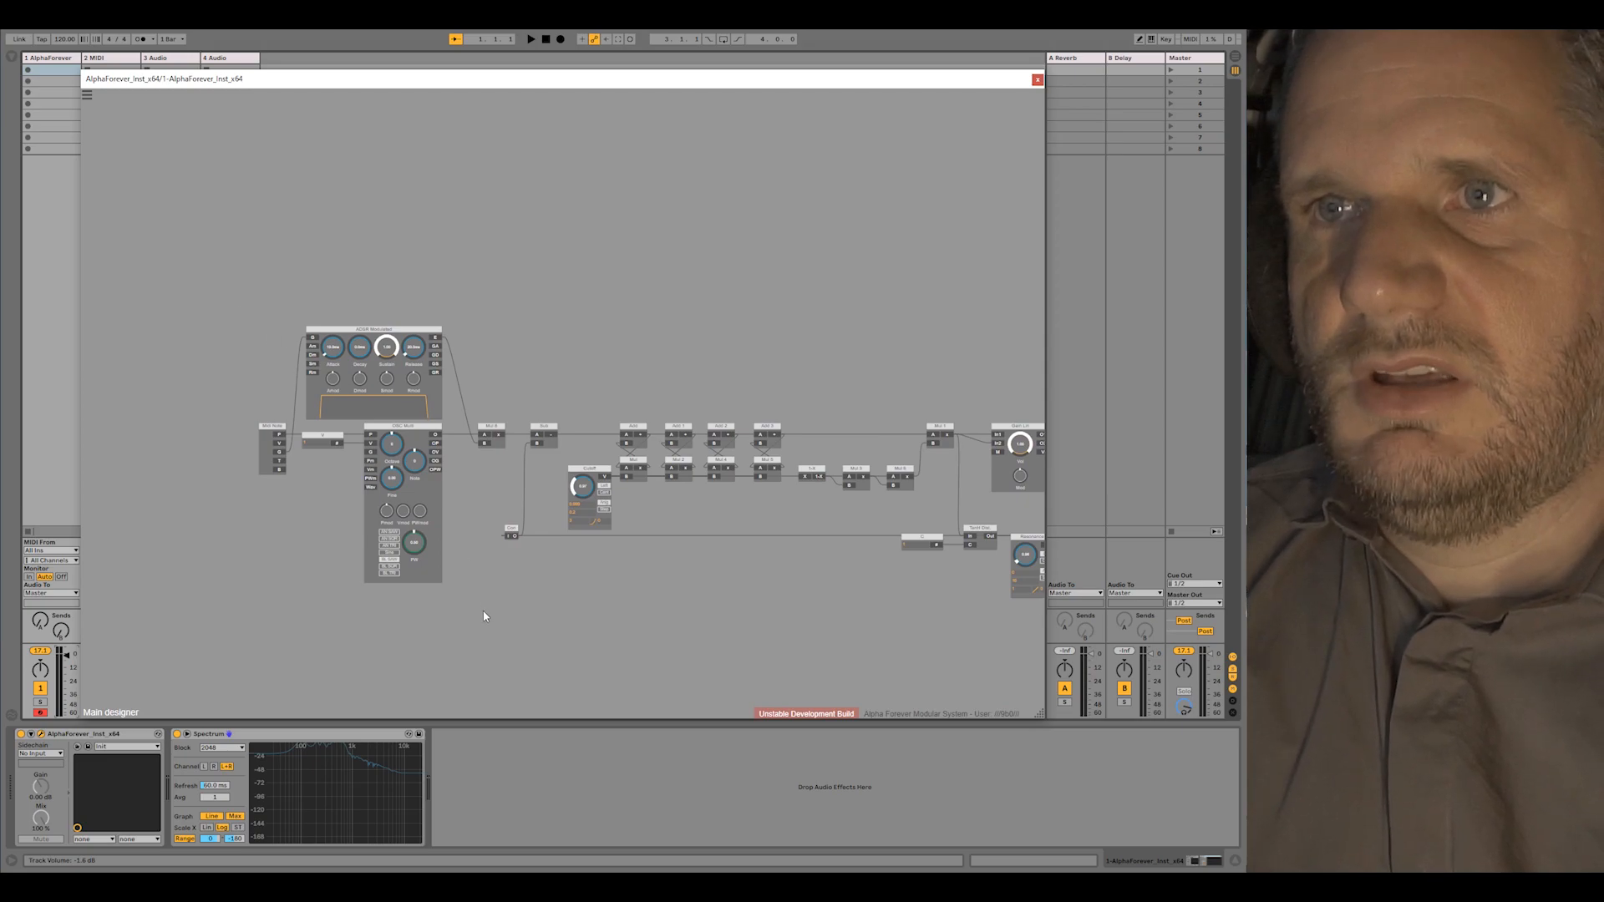
left_click_drag(368, 455, 191, 204)
left_click_drag(362, 332, 390, 328)
left_click(297, 302)
left_click_drag(328, 378, 489, 642)
left_click_drag(459, 326, 452, 332)
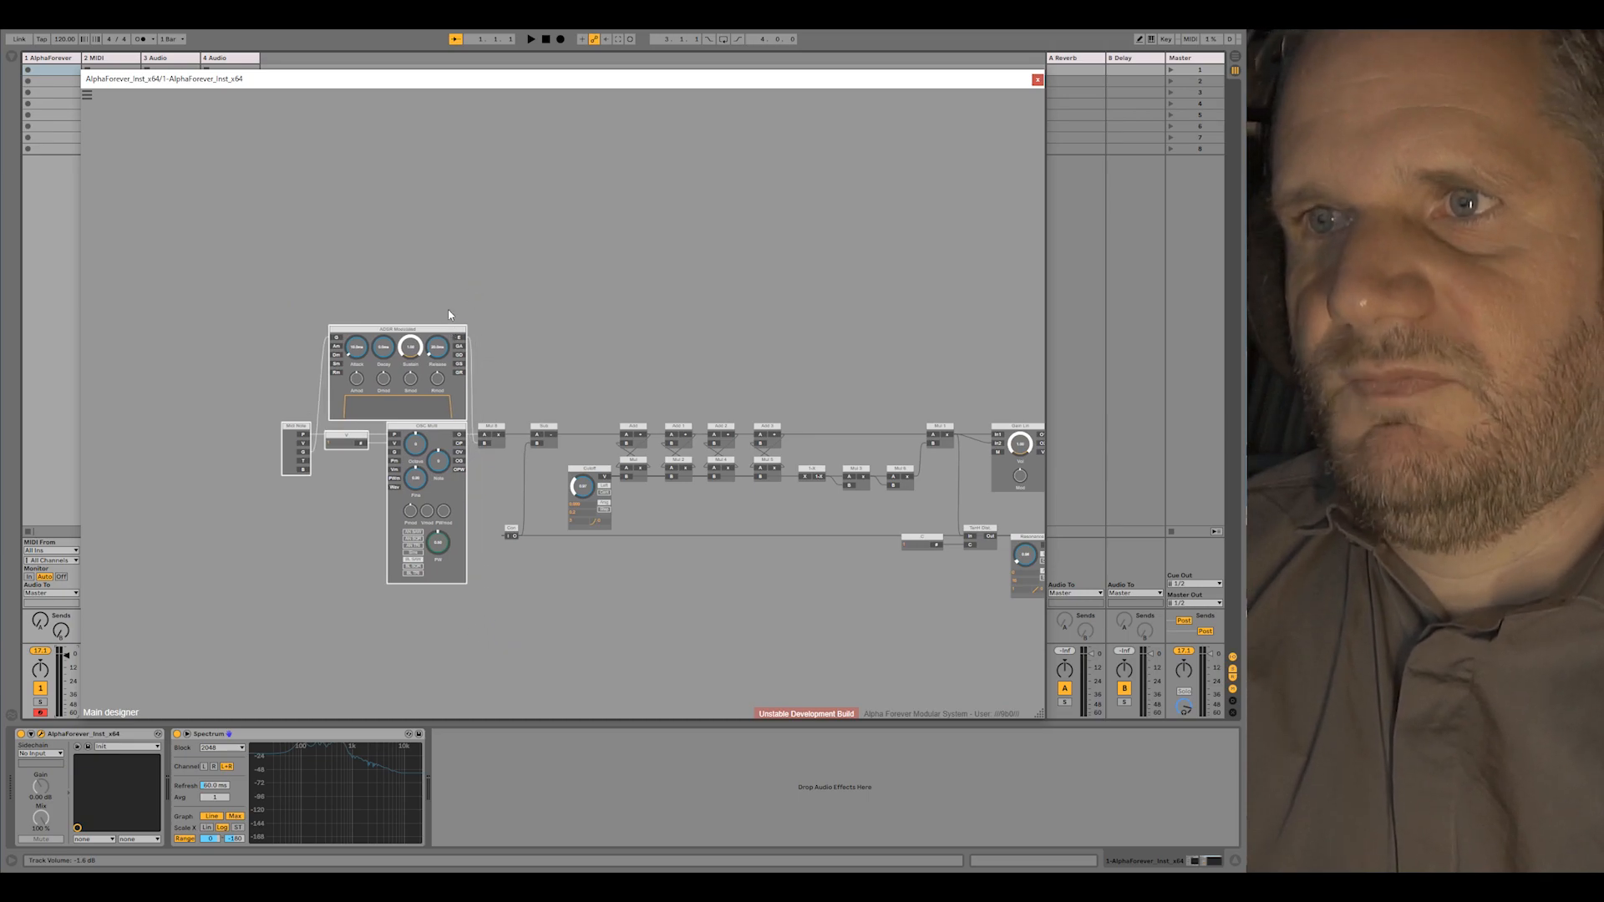
Disconnect Mul 8 from Sub and lower the AlphaForever track's volume
left_click(304, 356)
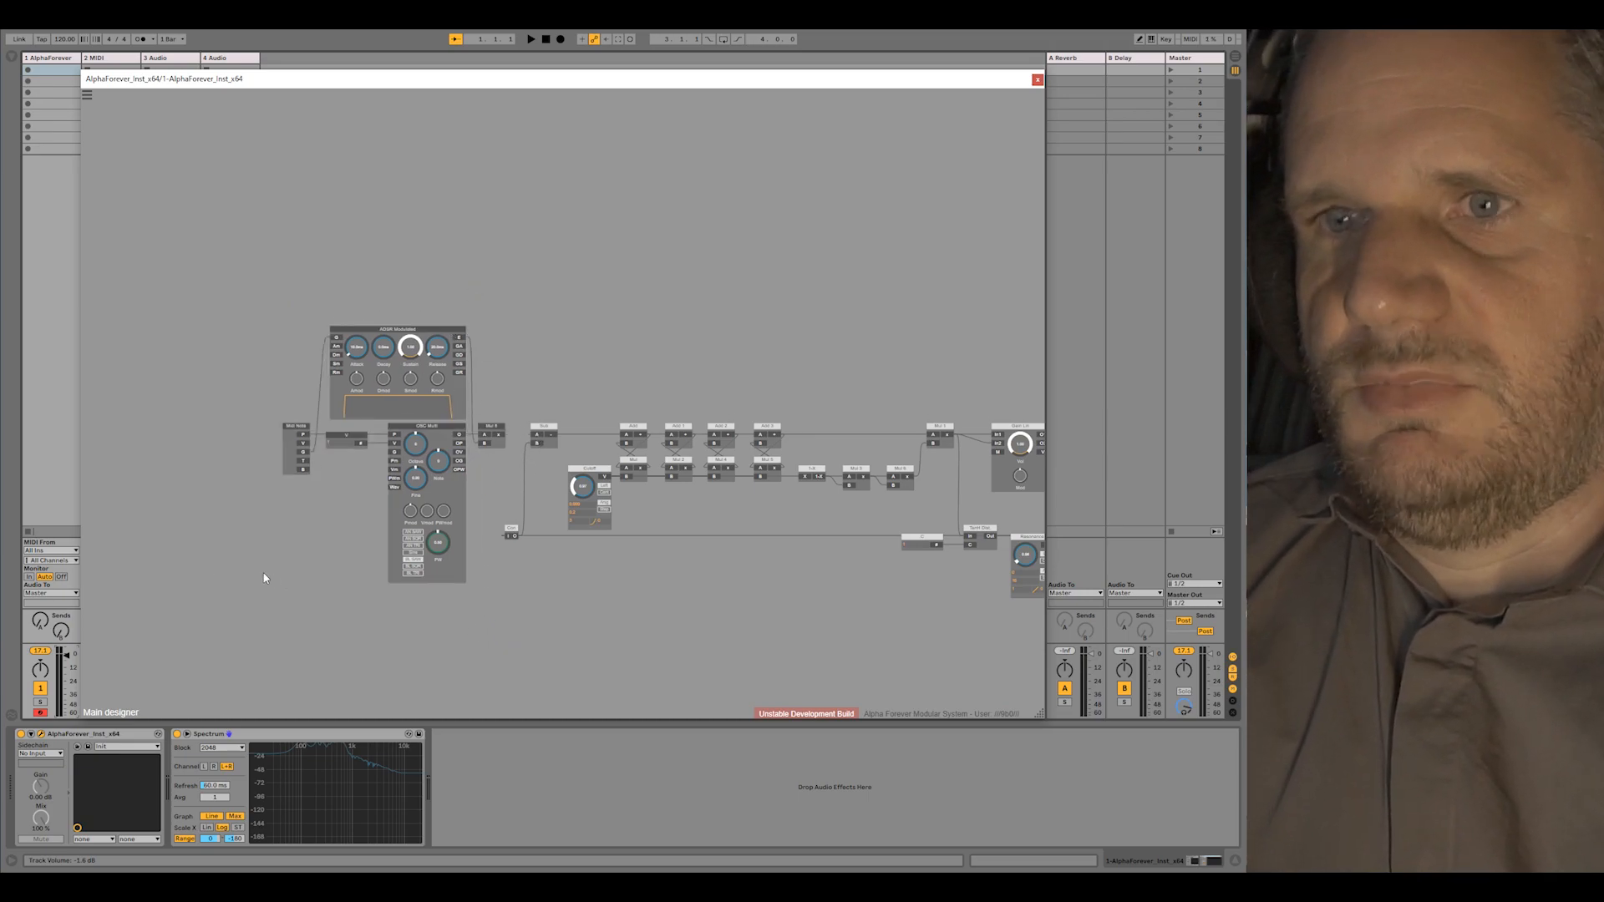
left_click_drag(66, 654, 66, 681)
Move the note, ADSR, oscillator and Mul 8 modules well away from Sub as one group
left_click_drag(267, 282, 539, 631)
left_click_drag(516, 415, 310, 410)
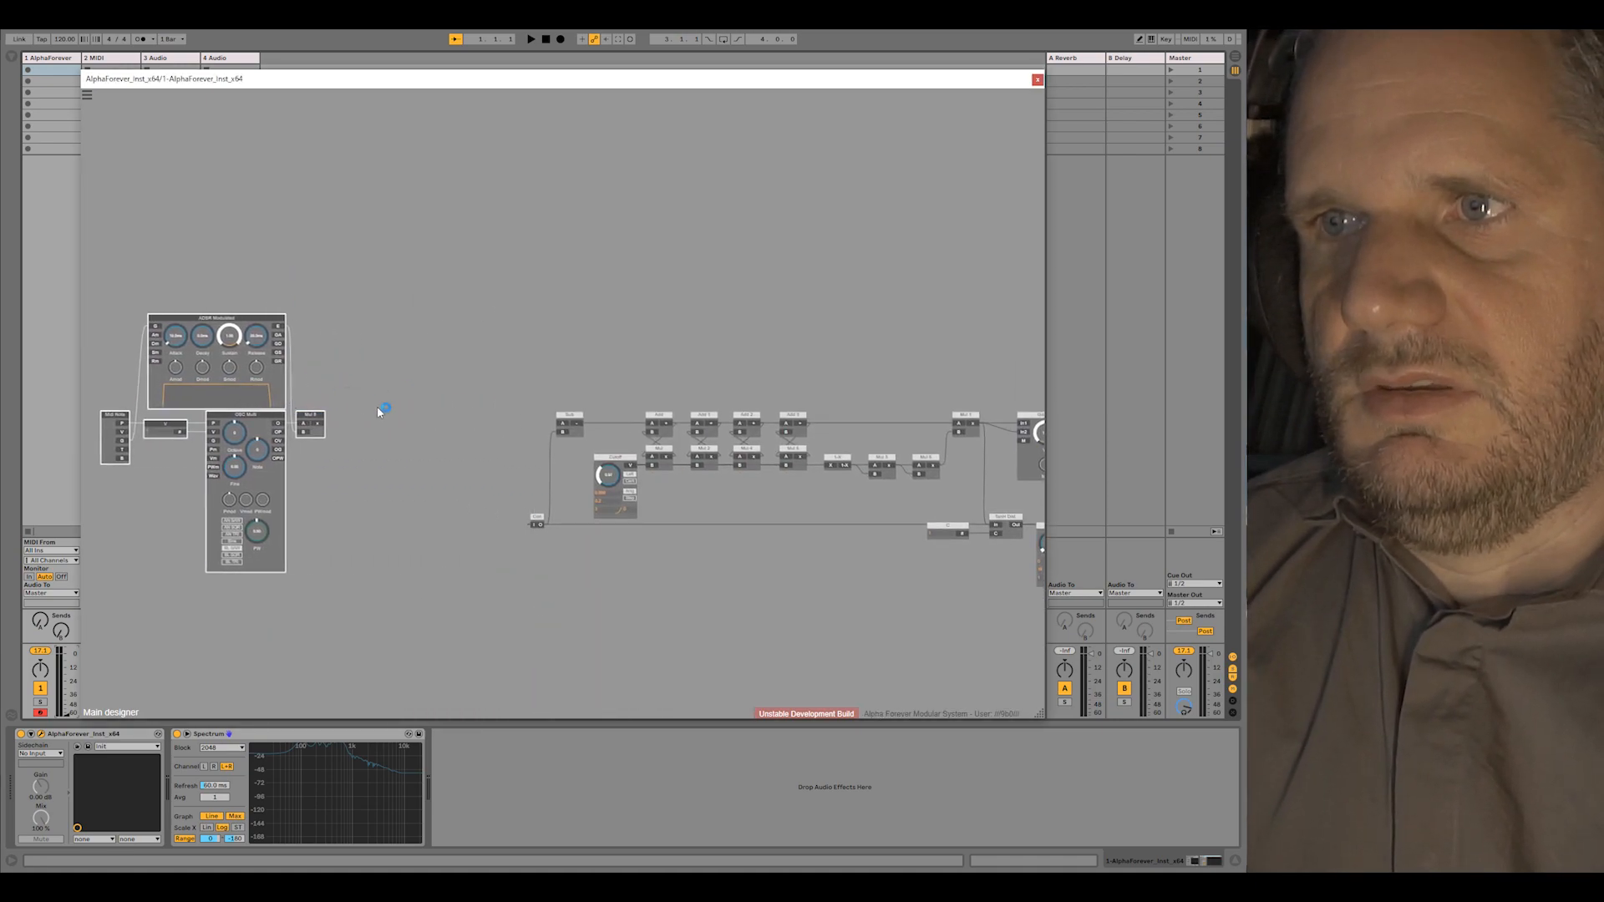
left_click(420, 376)
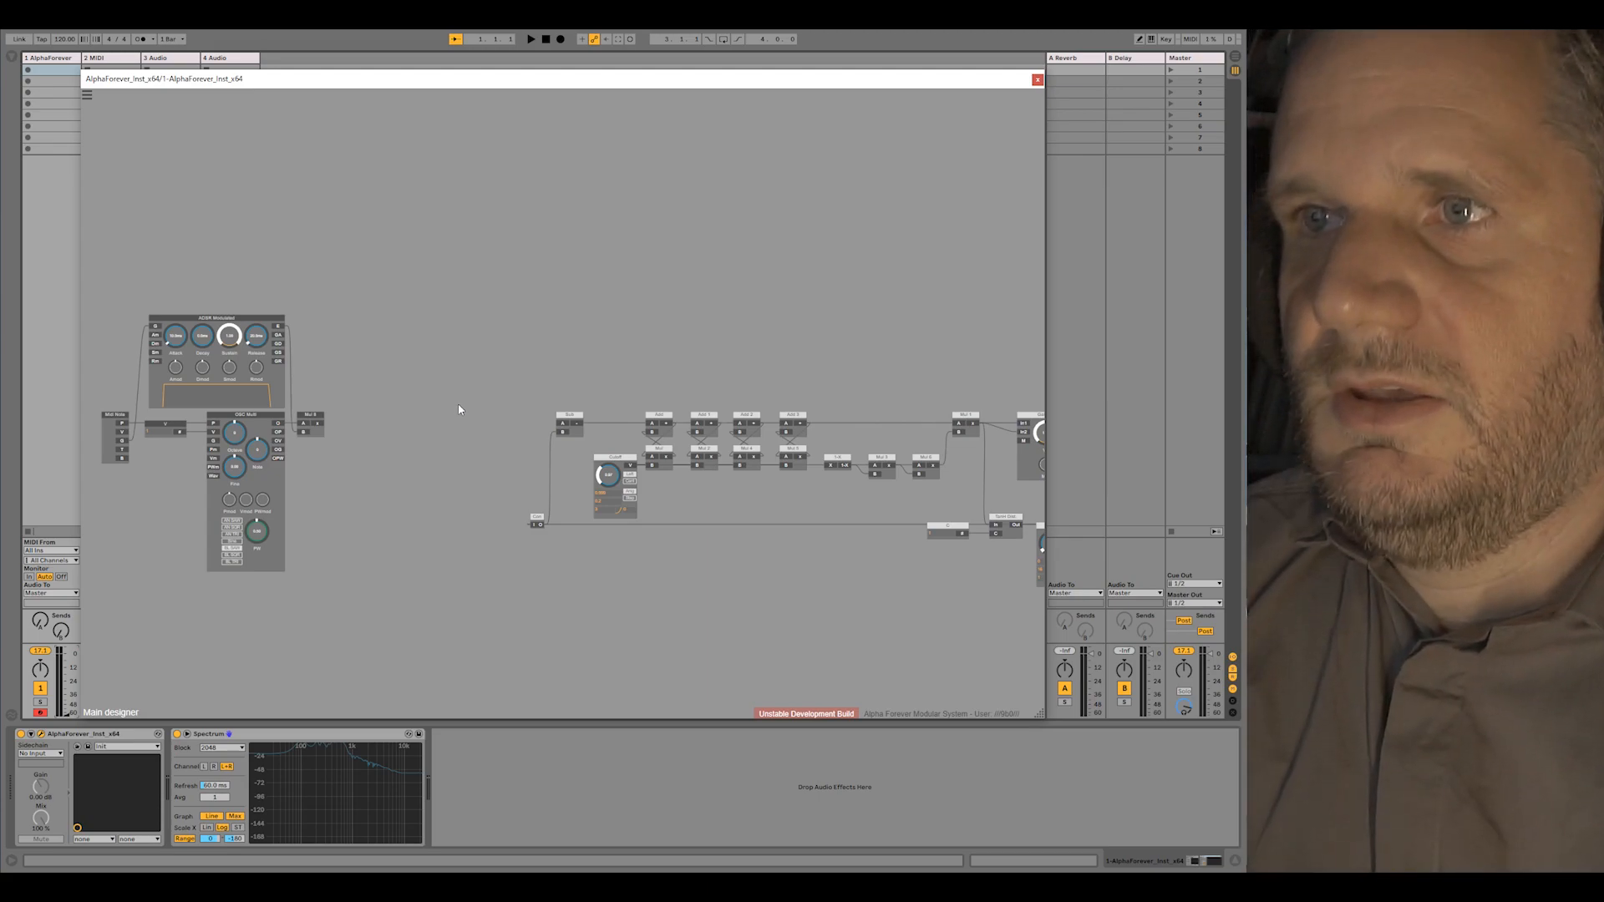
Add an LFO Square module before Sub and arrange its F and A constants ahead of it
right_click(413, 391)
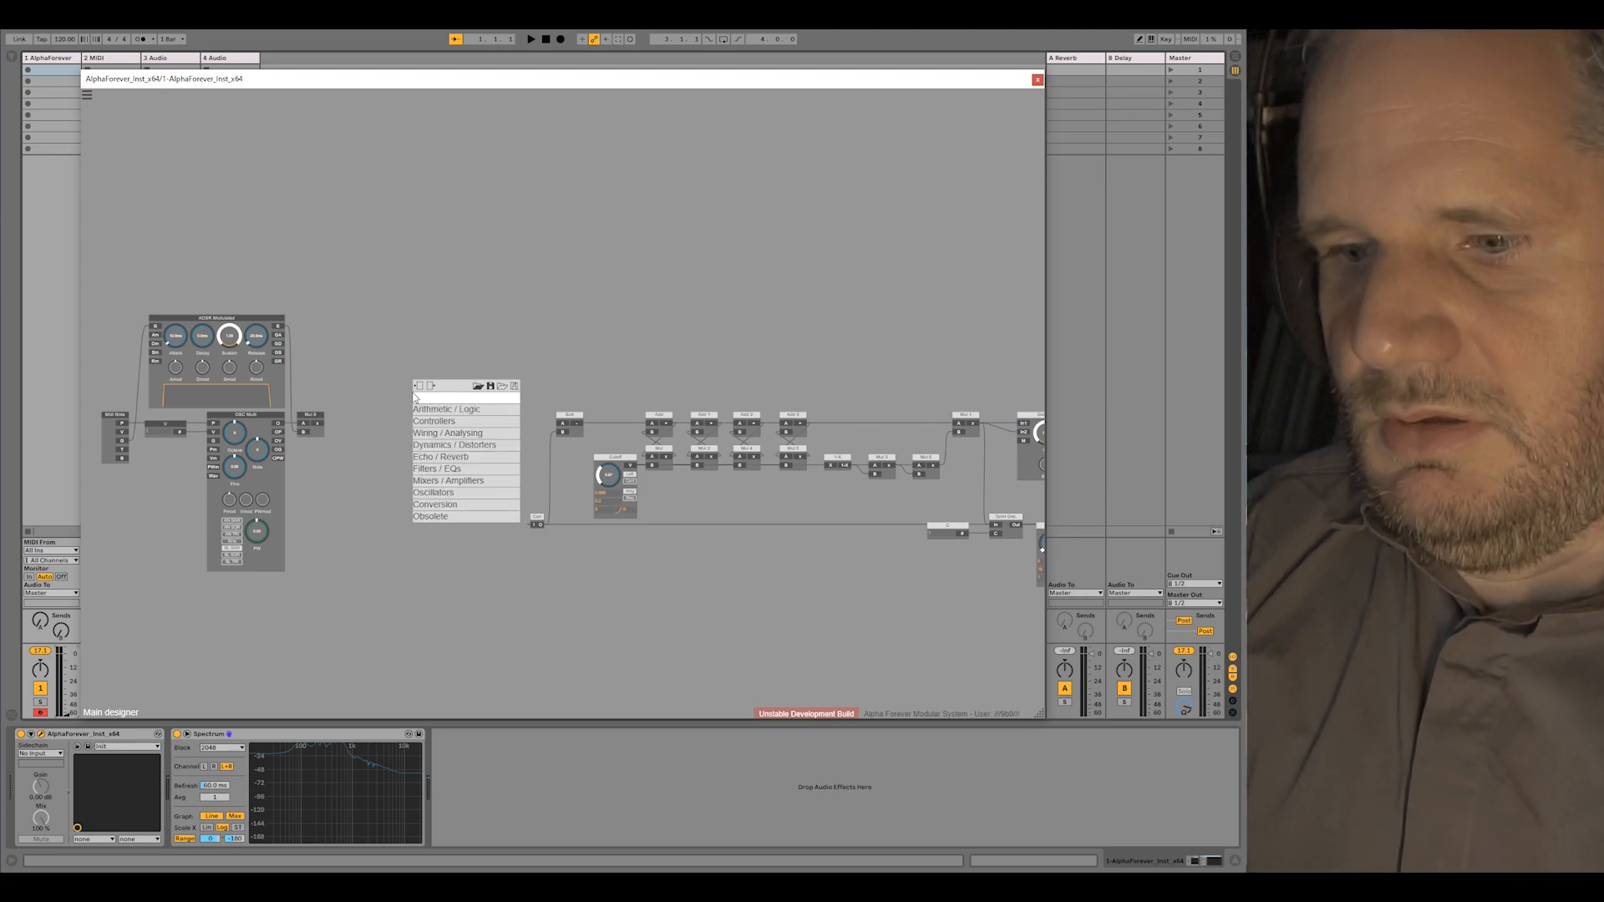
type("lfo")
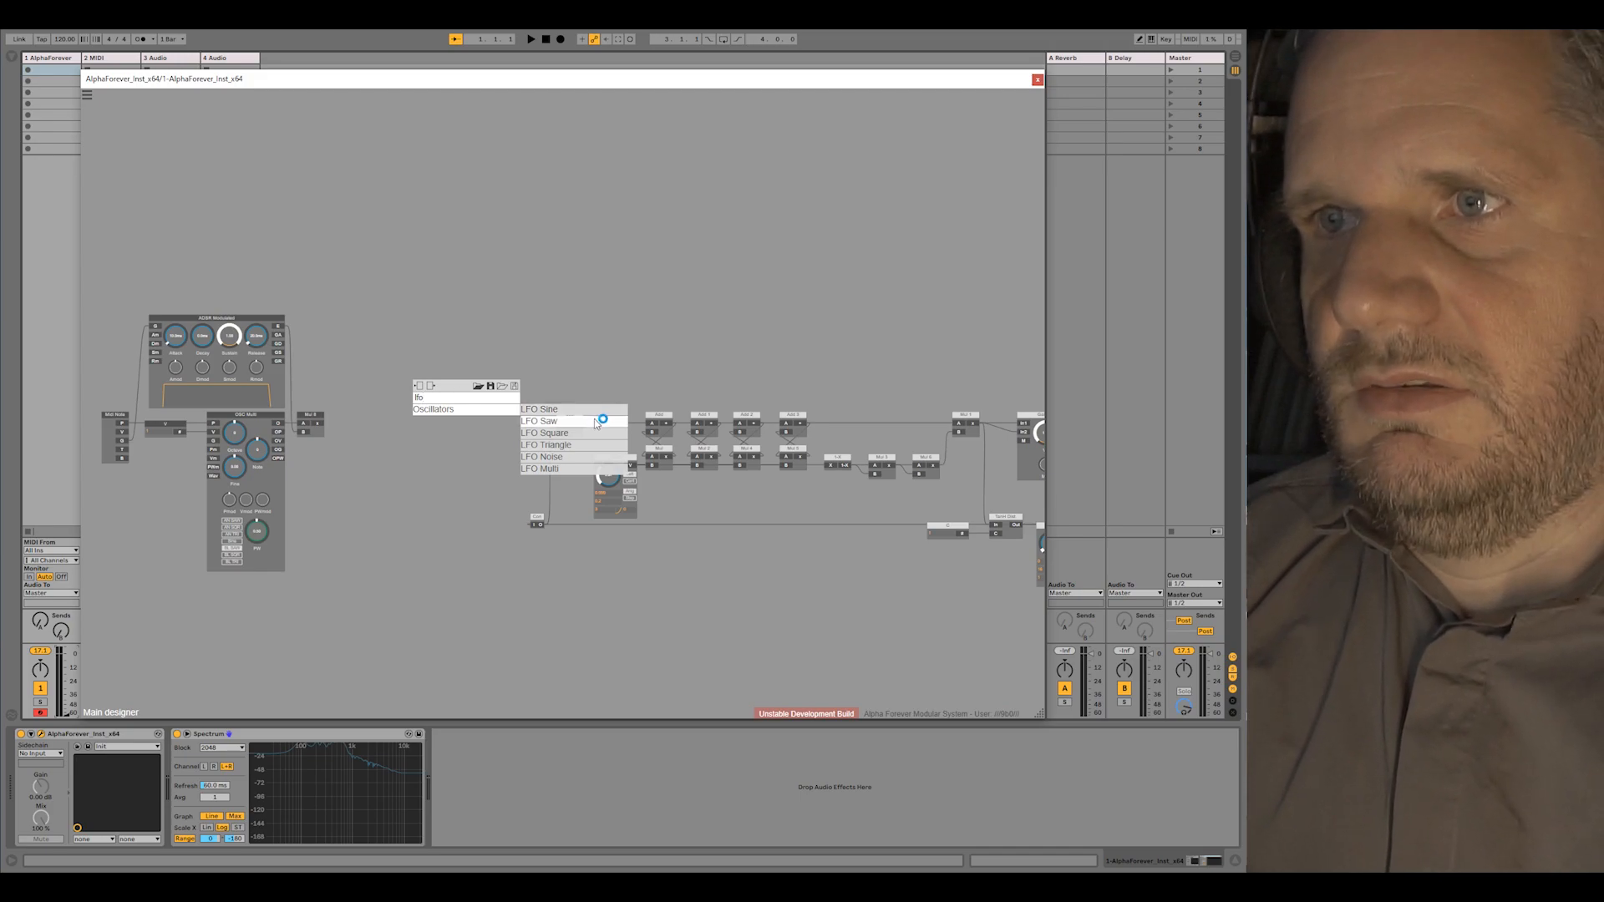
left_click(565, 432)
left_click_drag(423, 405, 385, 412)
left_click_drag(341, 408, 329, 401)
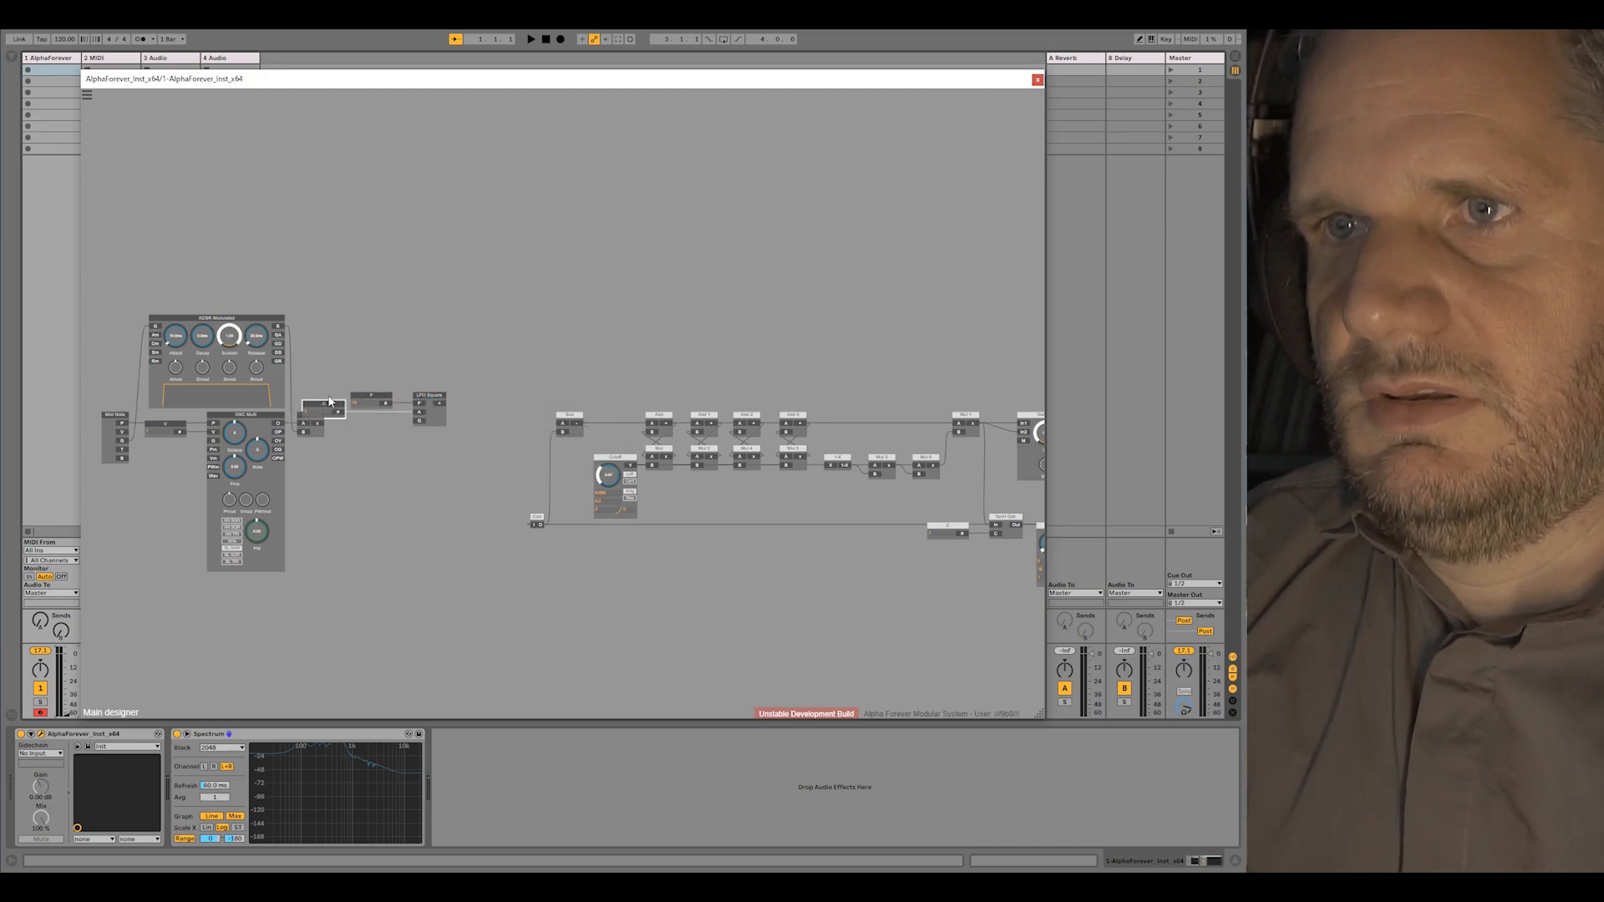
Shift the oscillator group farther from the LFO Square and its constants
left_click_drag(150, 303, 307, 557)
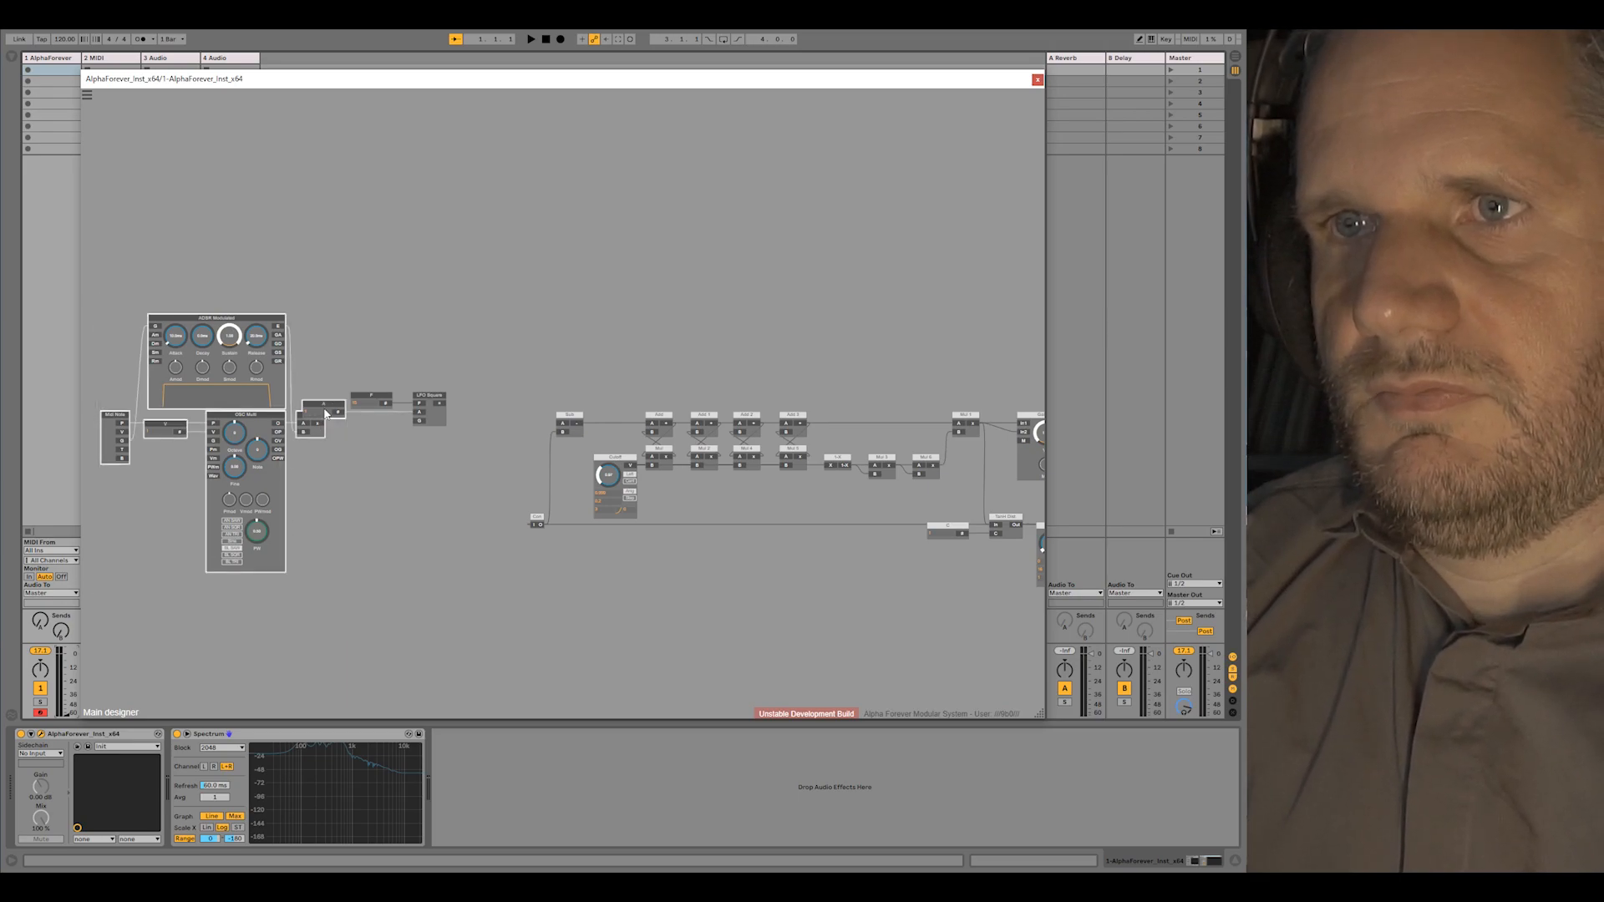
left_click_drag(271, 415, 188, 415)
left_click(372, 442)
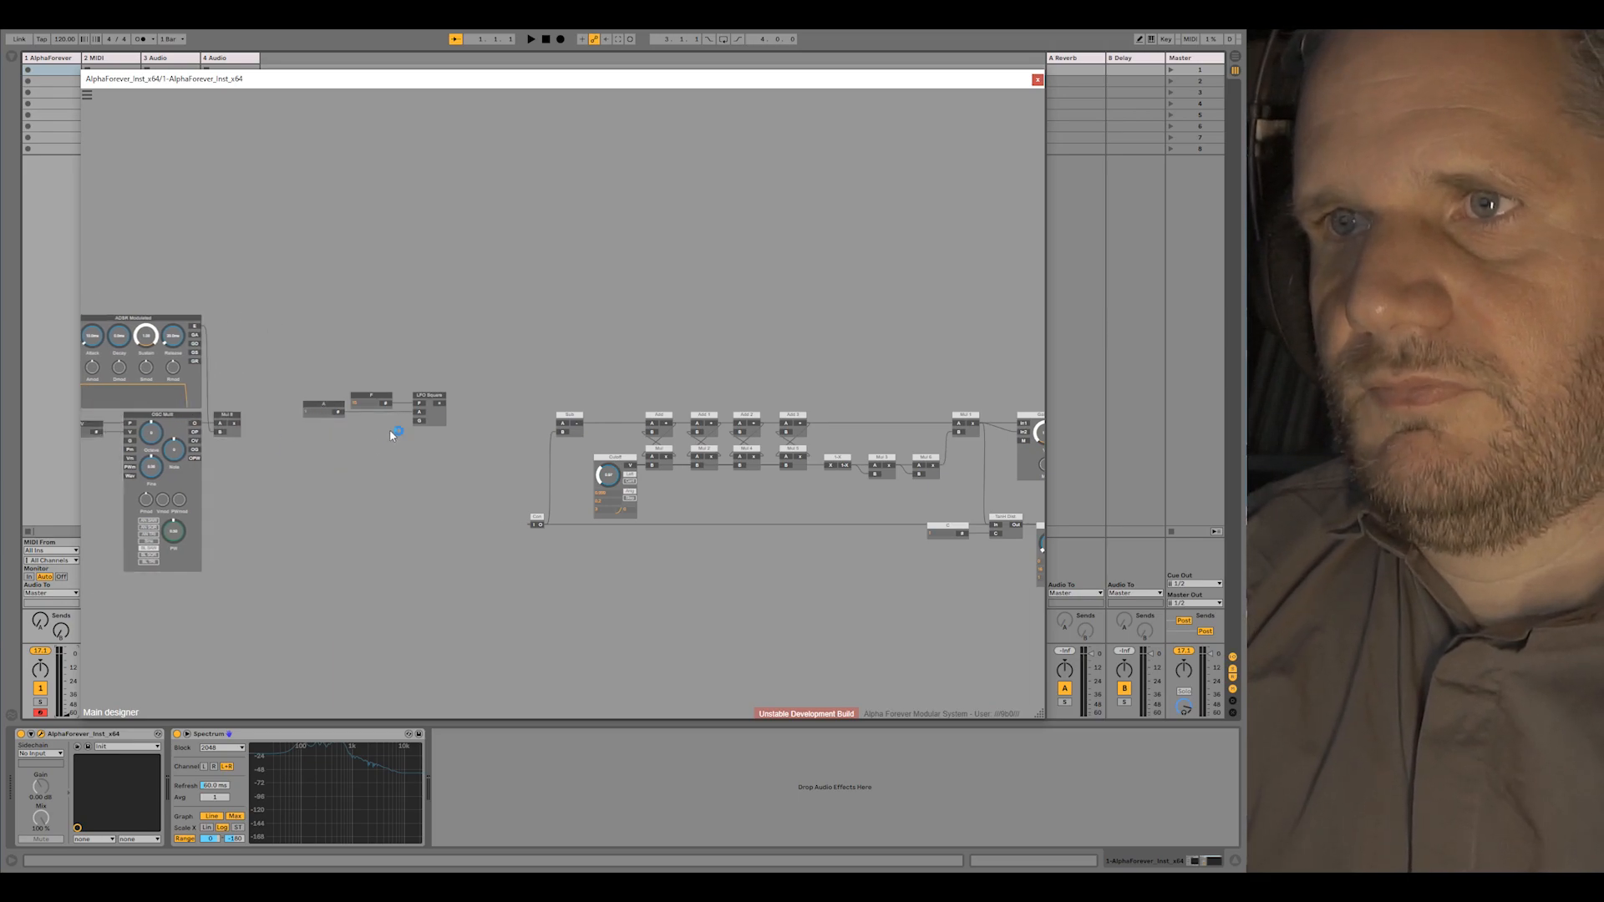
Add a Change module connected to the LFO Square output
right_click(436, 403)
type("cha")
left_click(552, 421)
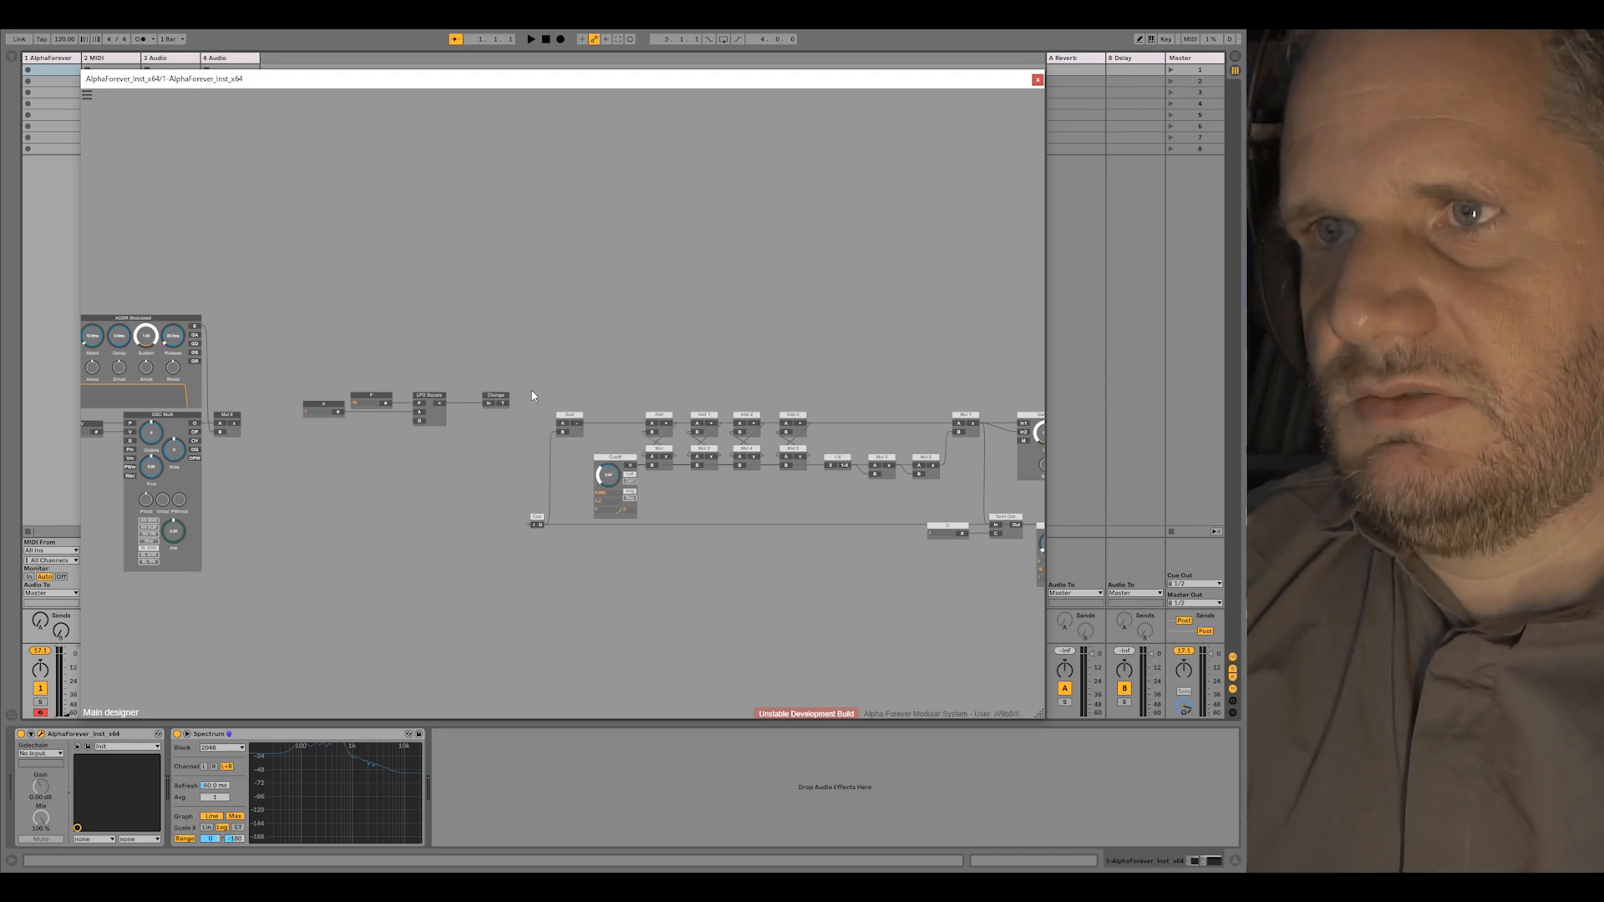
Rearrange the LFO and oscillator module groups to free up space in front of Sub
left_click_drag(516, 375, 259, 478)
left_click_drag(480, 406, 606, 293)
left_click(451, 386)
scroll(501, 371, "up", 3)
scroll(451, 468, "down", 3)
left_click_drag(308, 510, 782, 525)
left_click_drag(404, 216, 727, 665)
left_click_drag(694, 386, 462, 385)
left_click_drag(773, 357, 203, 359)
Wire the Change module's T output to Sub's A input and align the LFO Square group with Sub
scroll(431, 477, "up", 1)
left_click_drag(499, 464, 464, 488)
left_click_drag(93, 365, 454, 541)
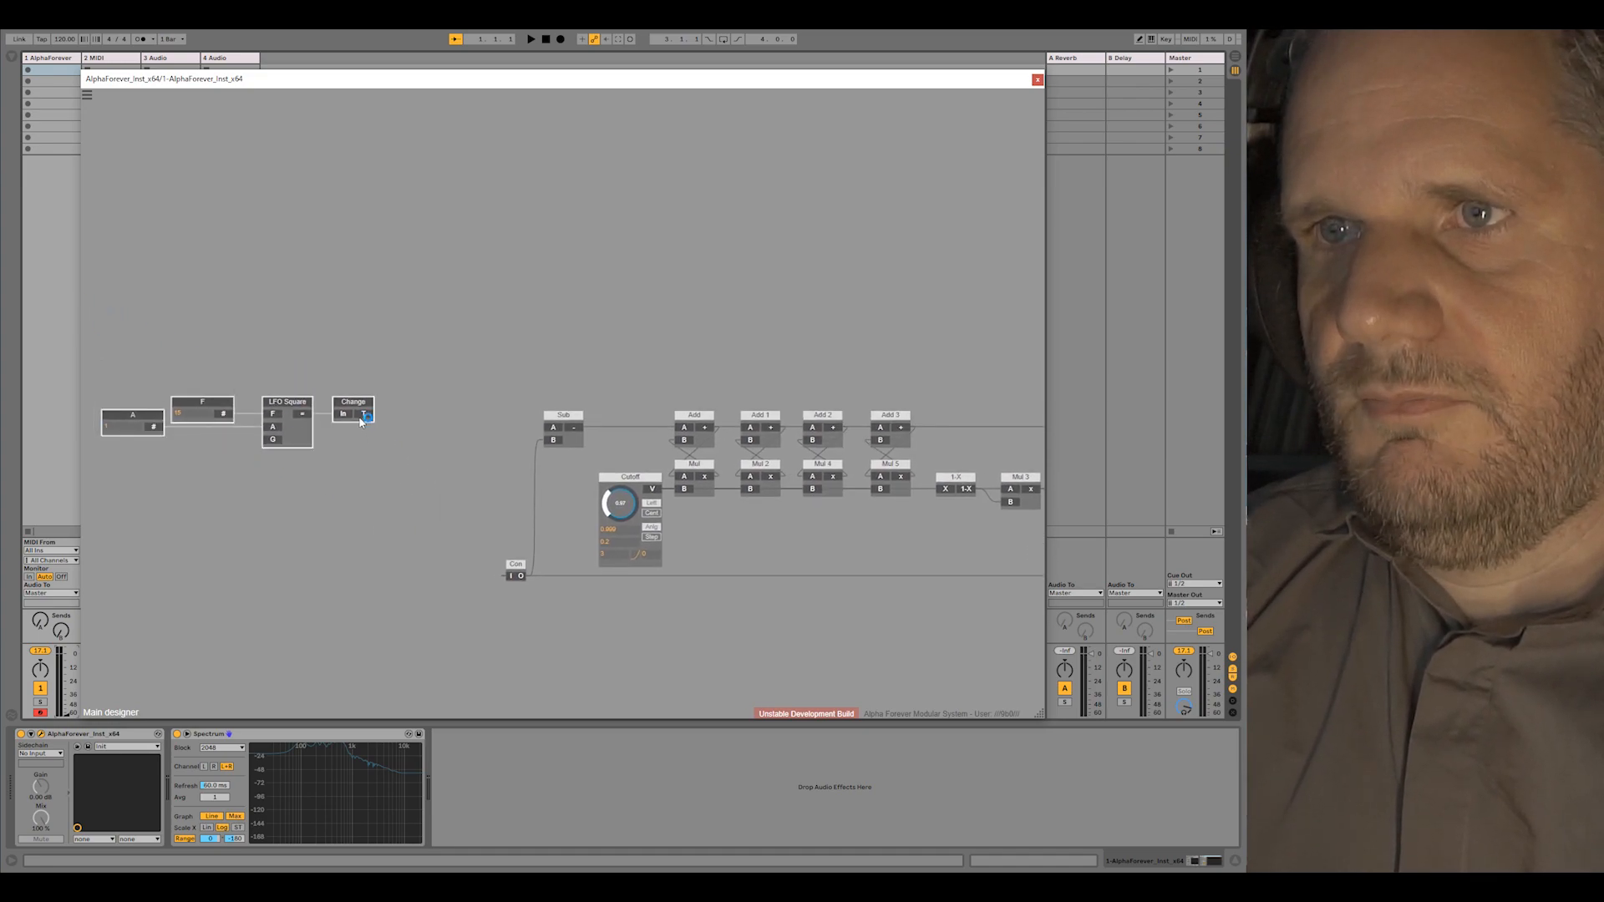
left_click_drag(556, 428, 556, 428)
left_click_drag(361, 403, 362, 417)
left_click(437, 497)
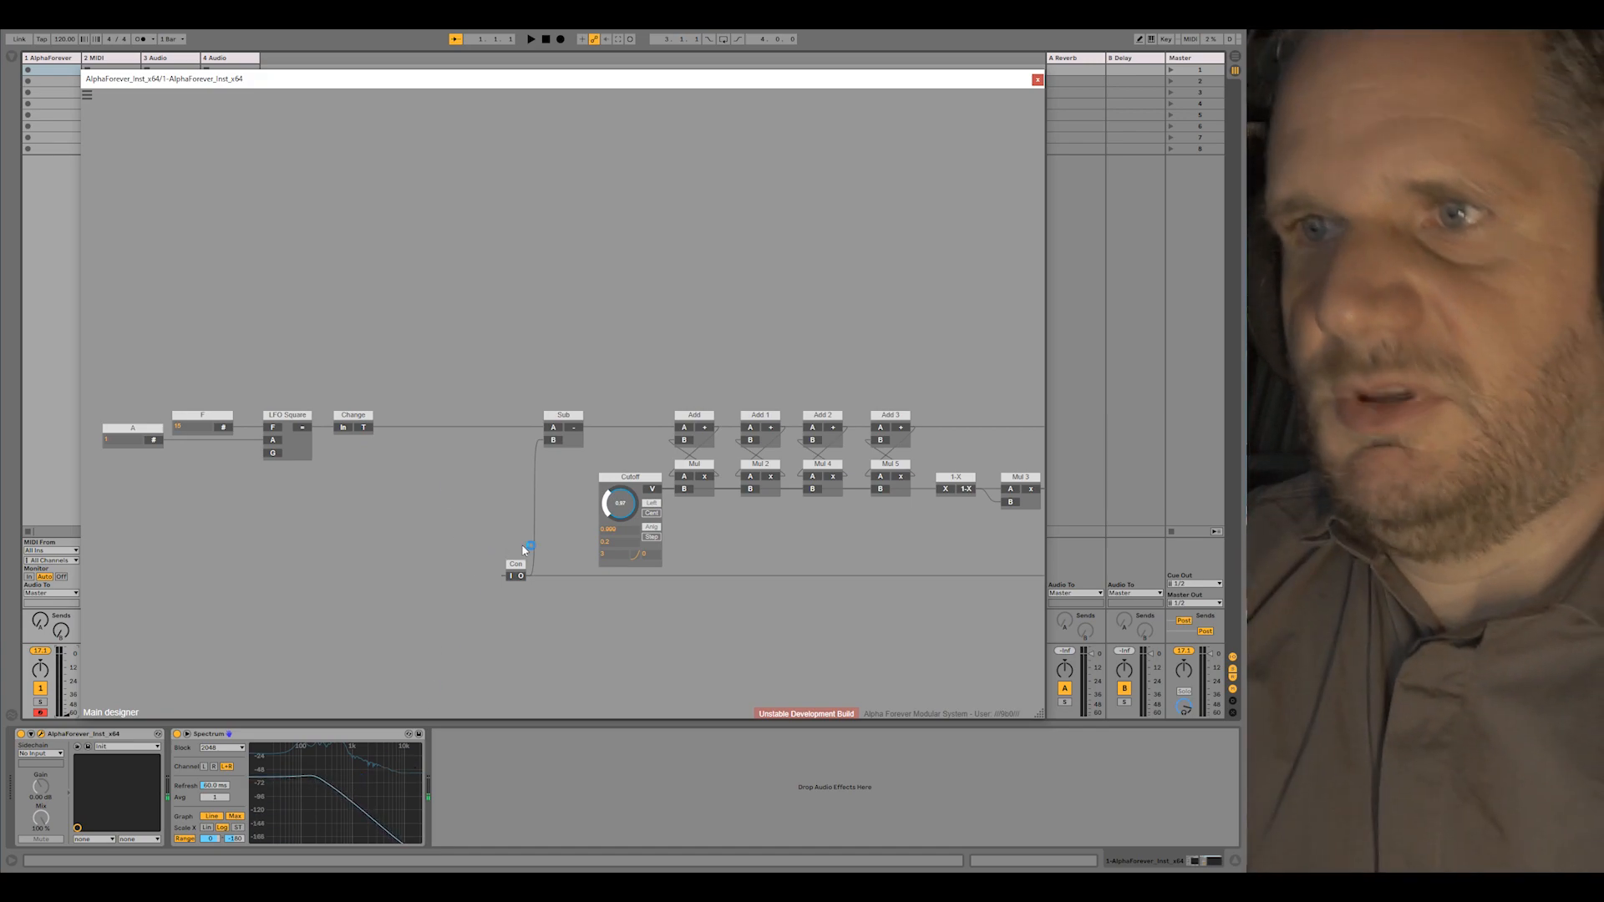
Turn the Cutoff knob to 1.00 and read the filter's corner frequency in the spectrum analyser
left_click_drag(631, 505, 635, 532)
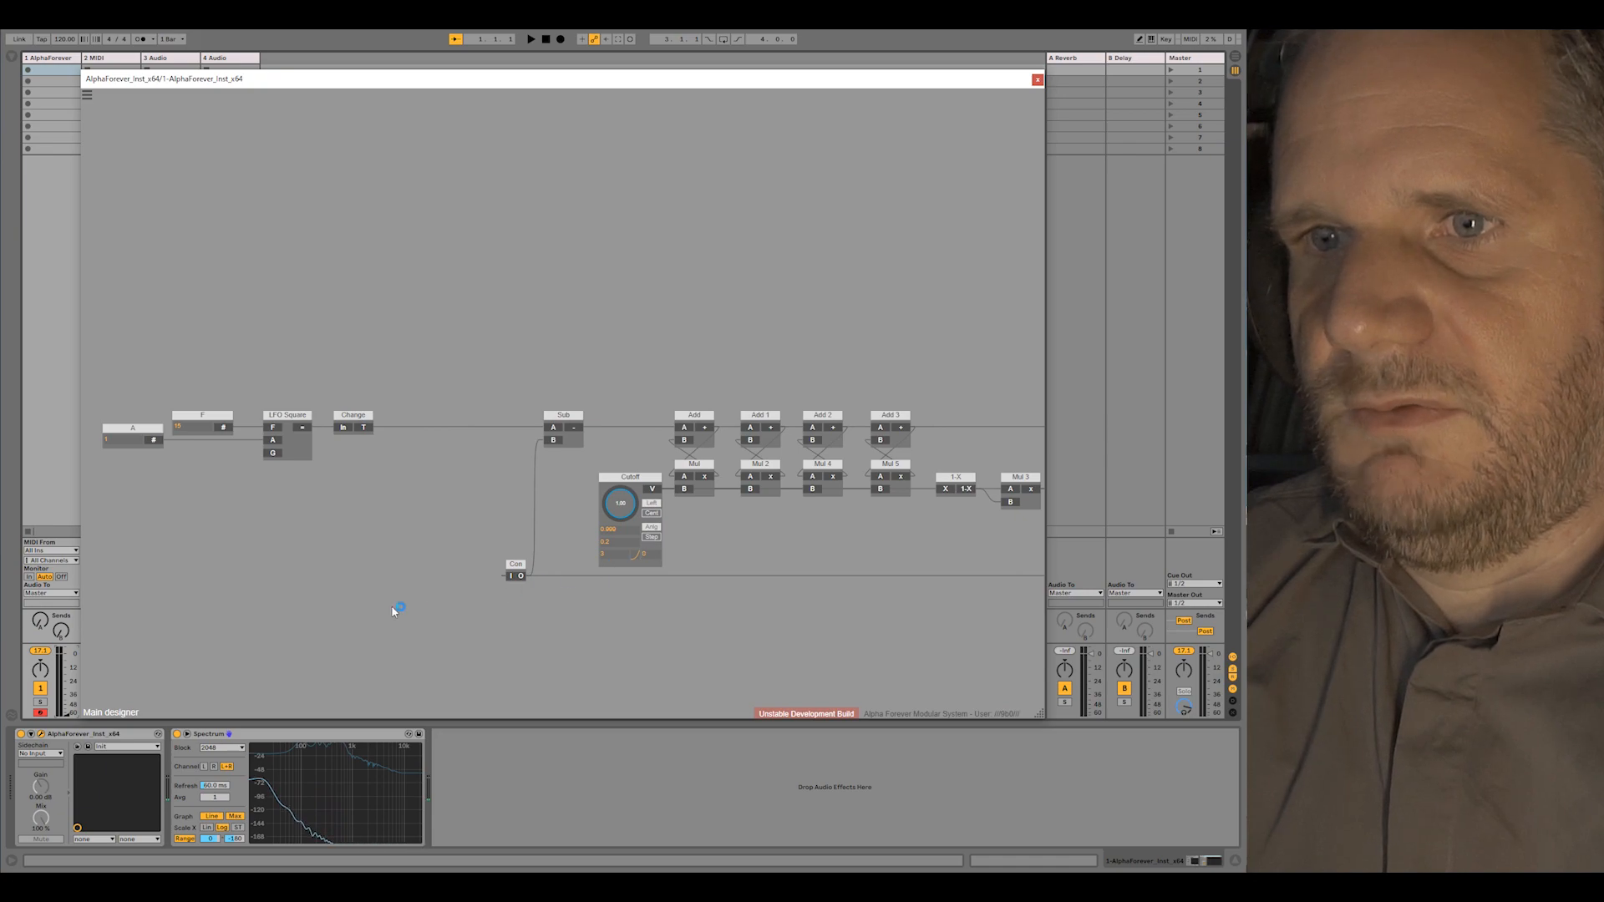
mouse_move(262, 781)
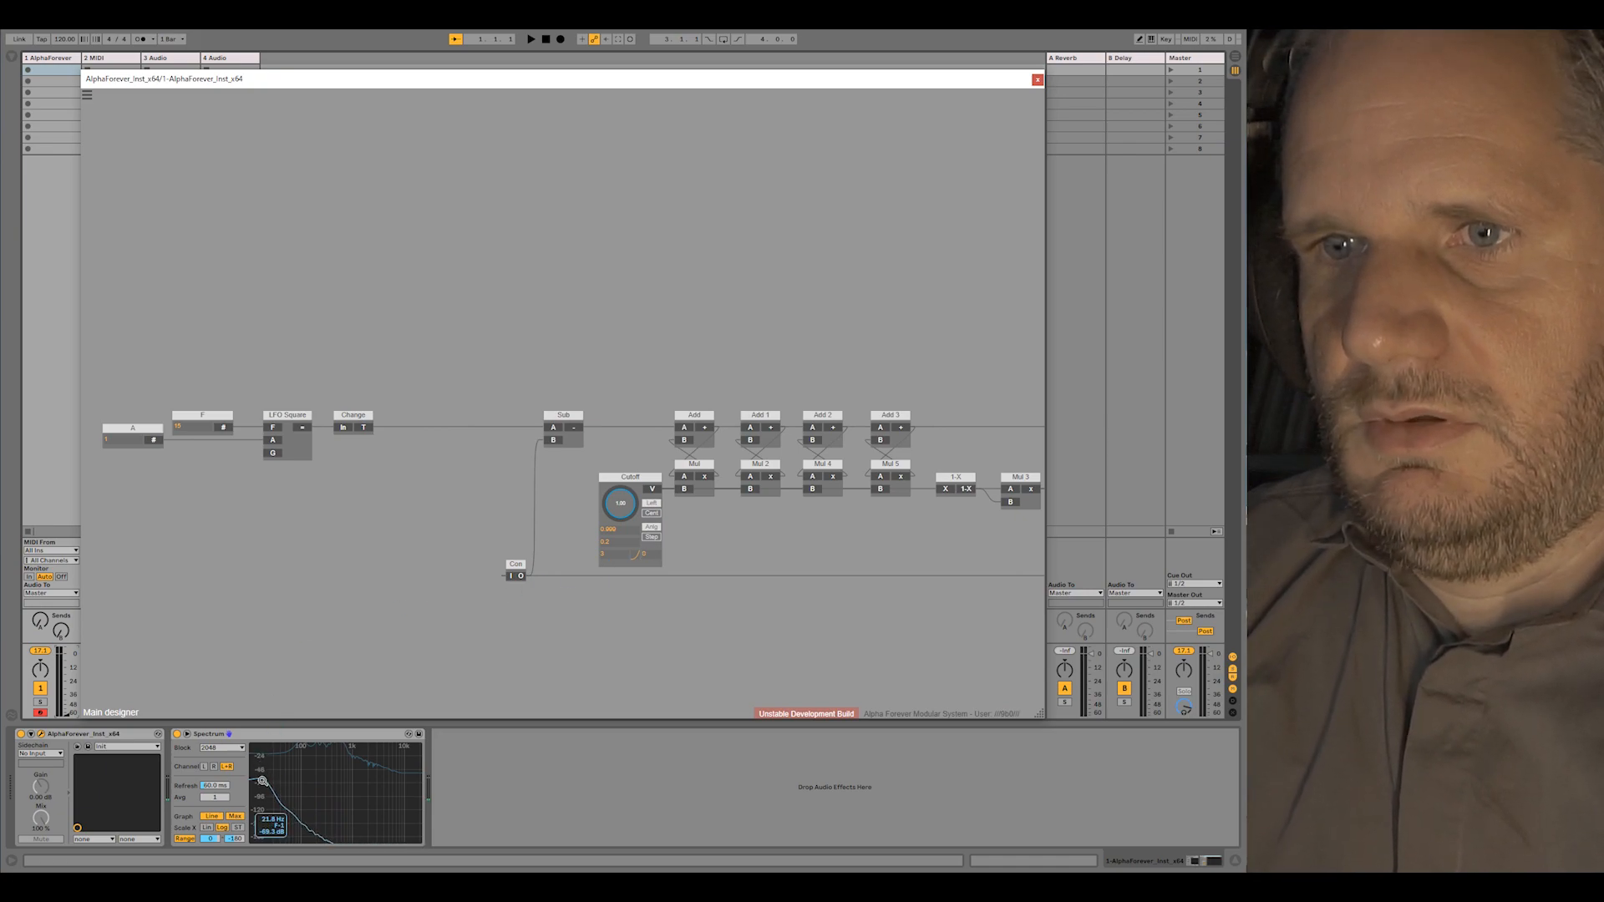
Add a Re-scaler GUI module in the empty area below the LFO Square group
left_click_drag(420, 610, 518, 460)
right_click(390, 466)
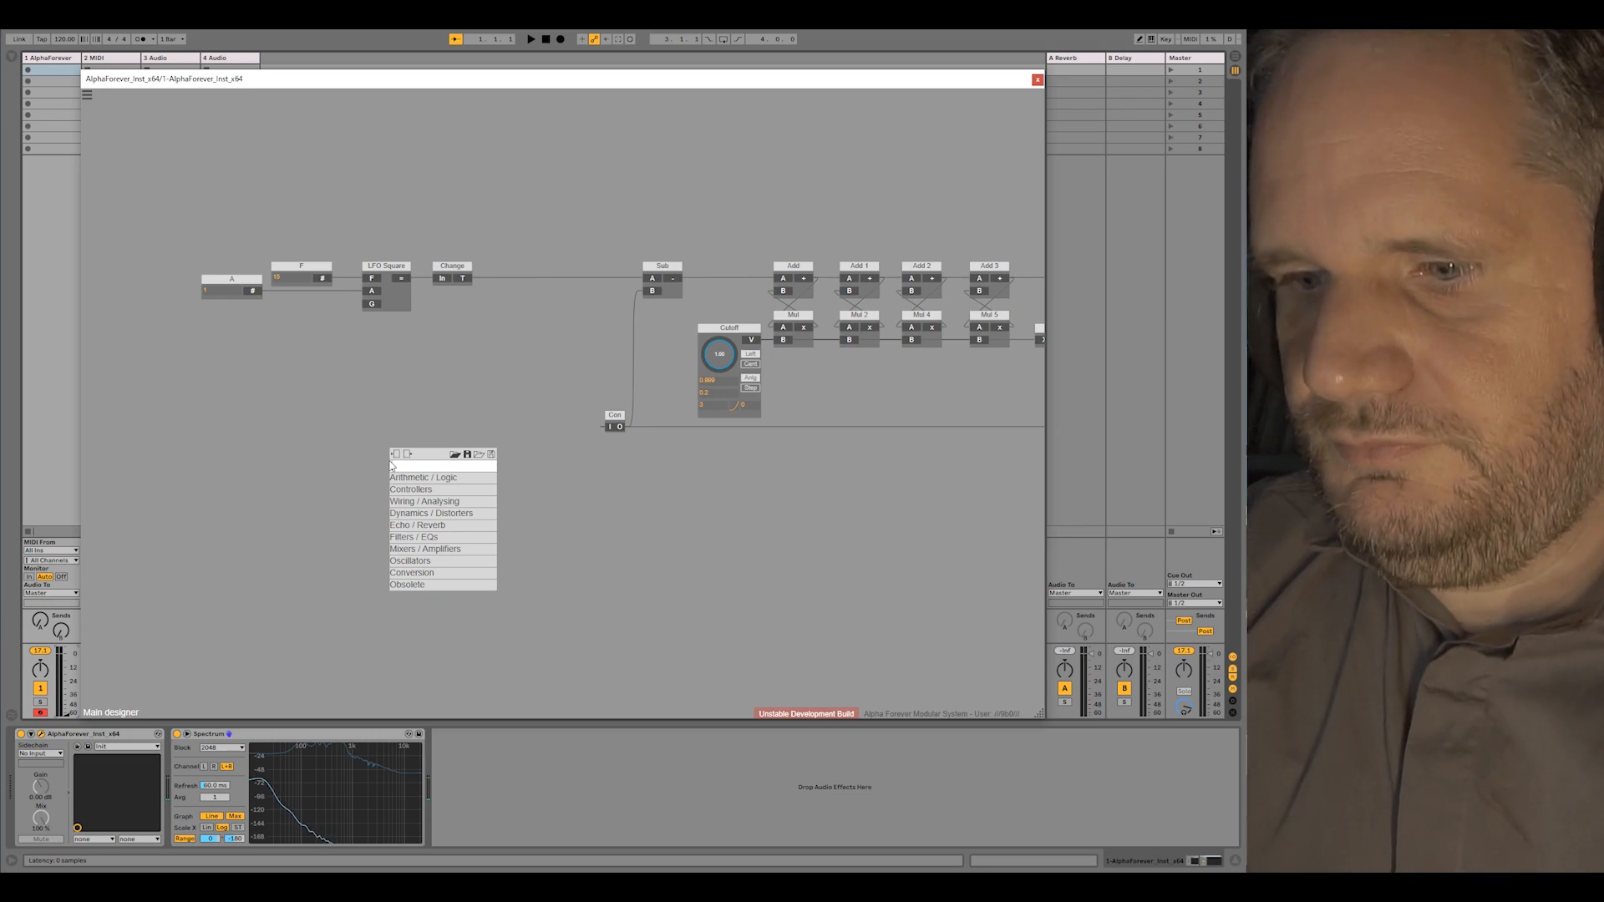
type("re-sc")
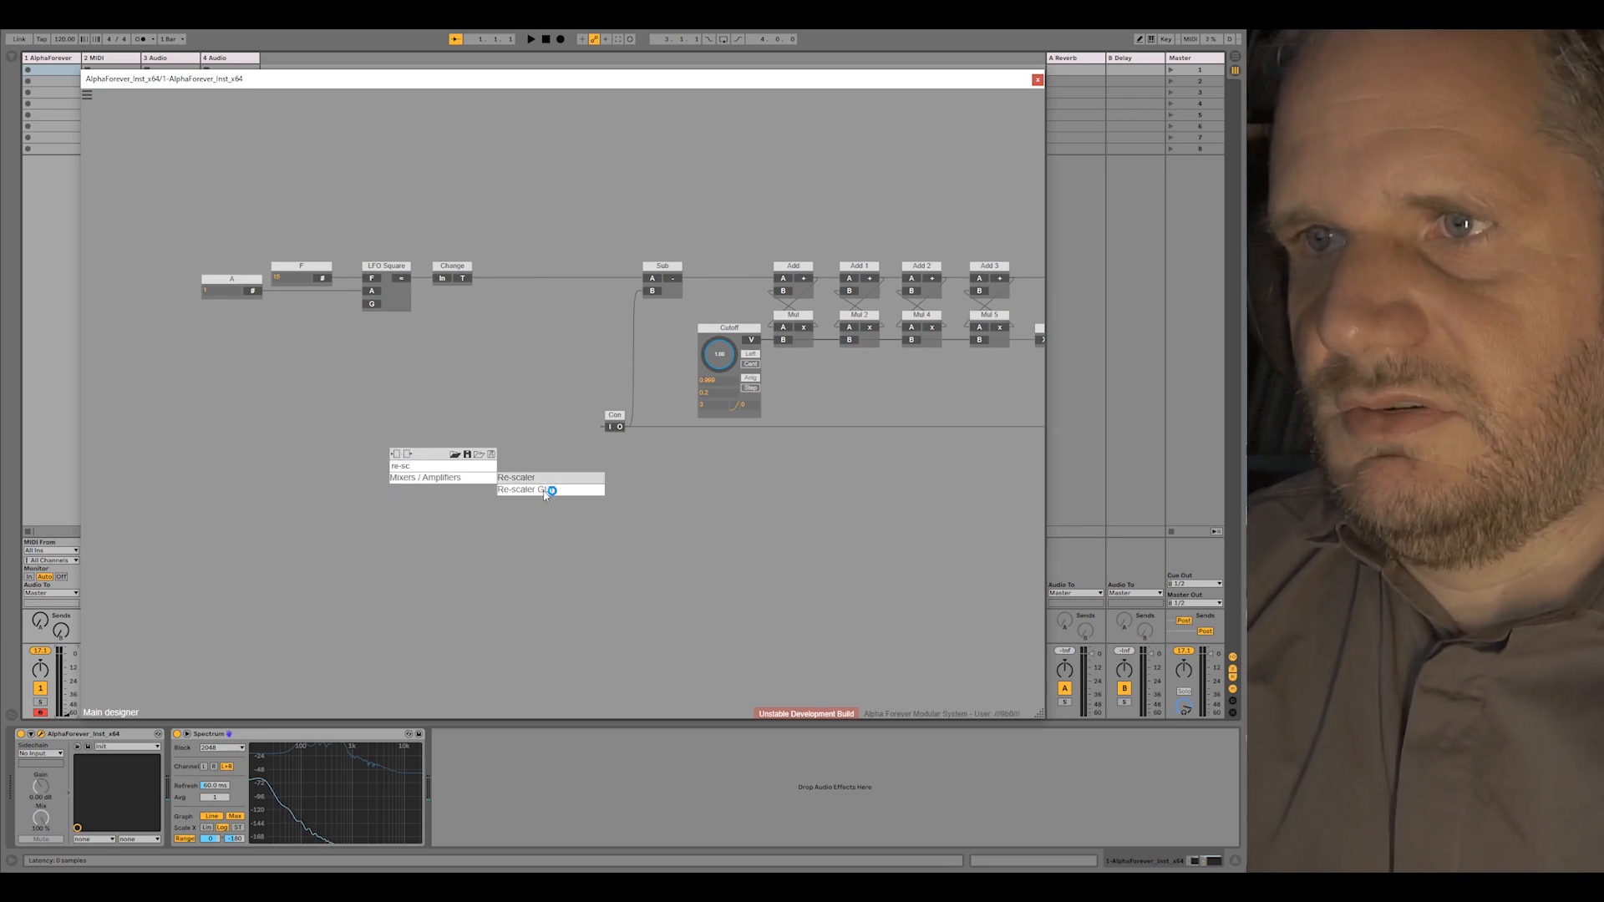
left_click(506, 489)
scroll(565, 523, "up", 3)
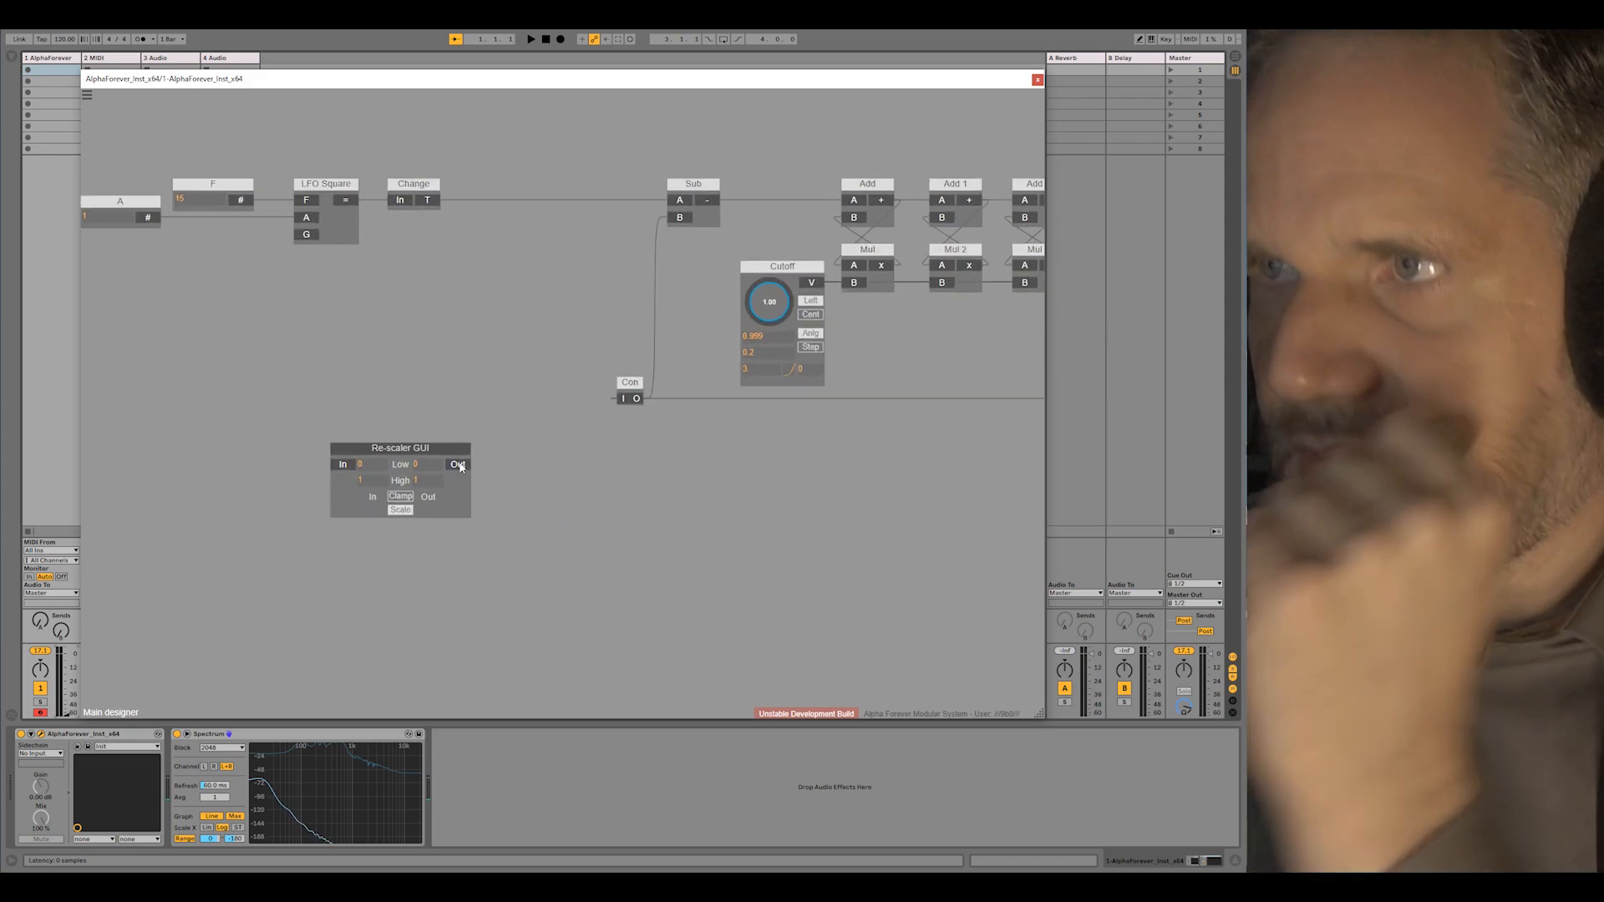
Set the Re-scaler GUI's low input value to 21
double_click(371, 464)
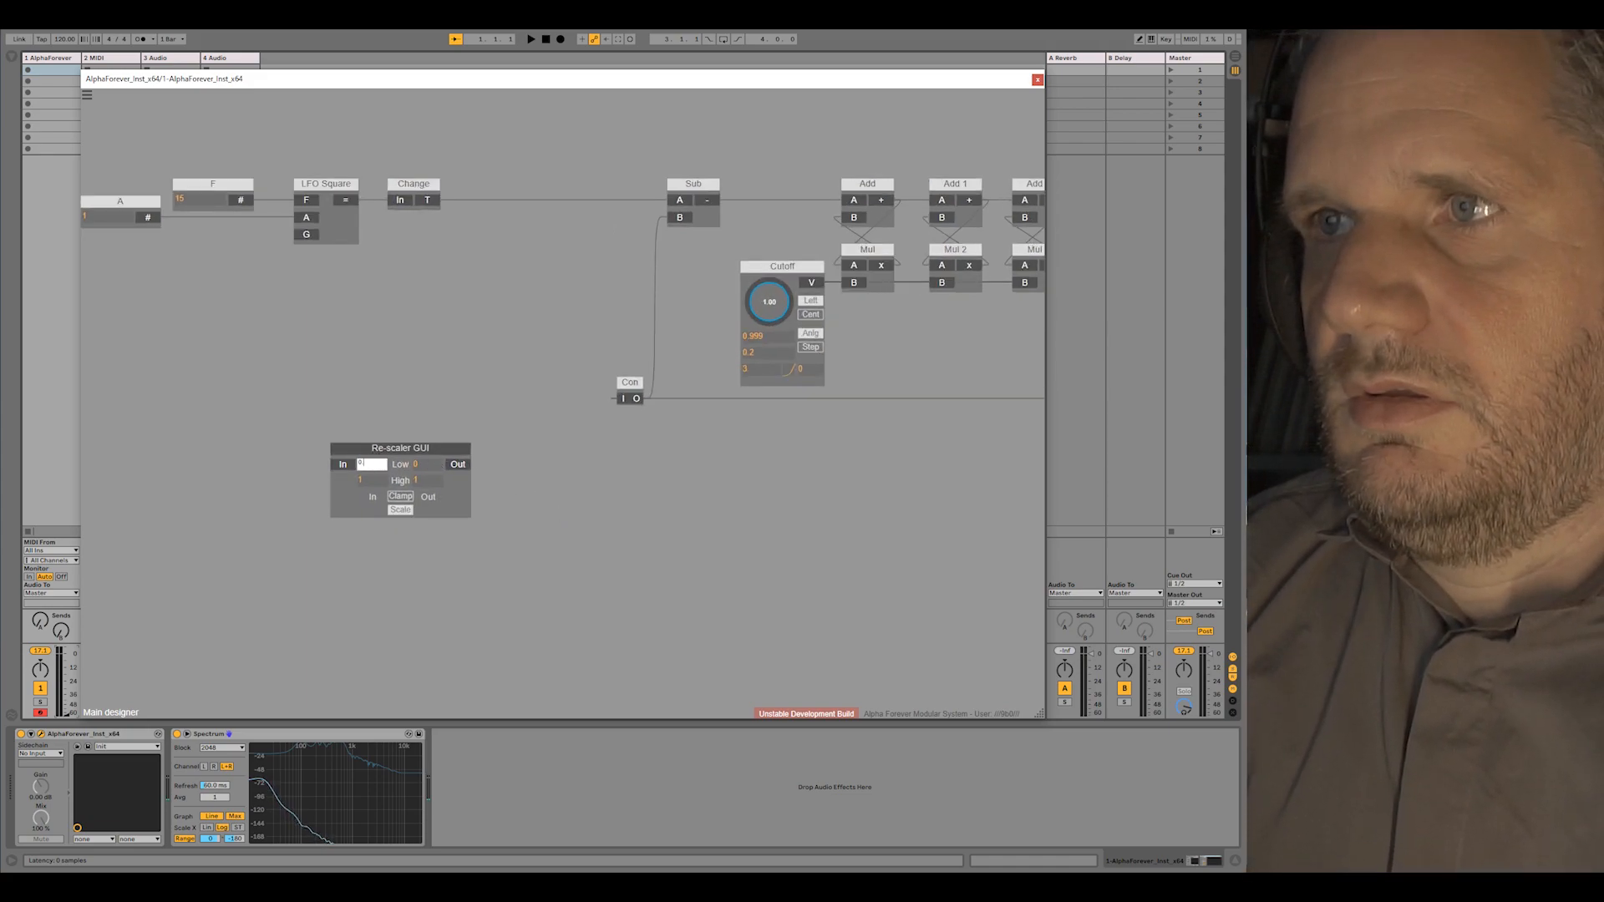
type("0.999")
key("Return")
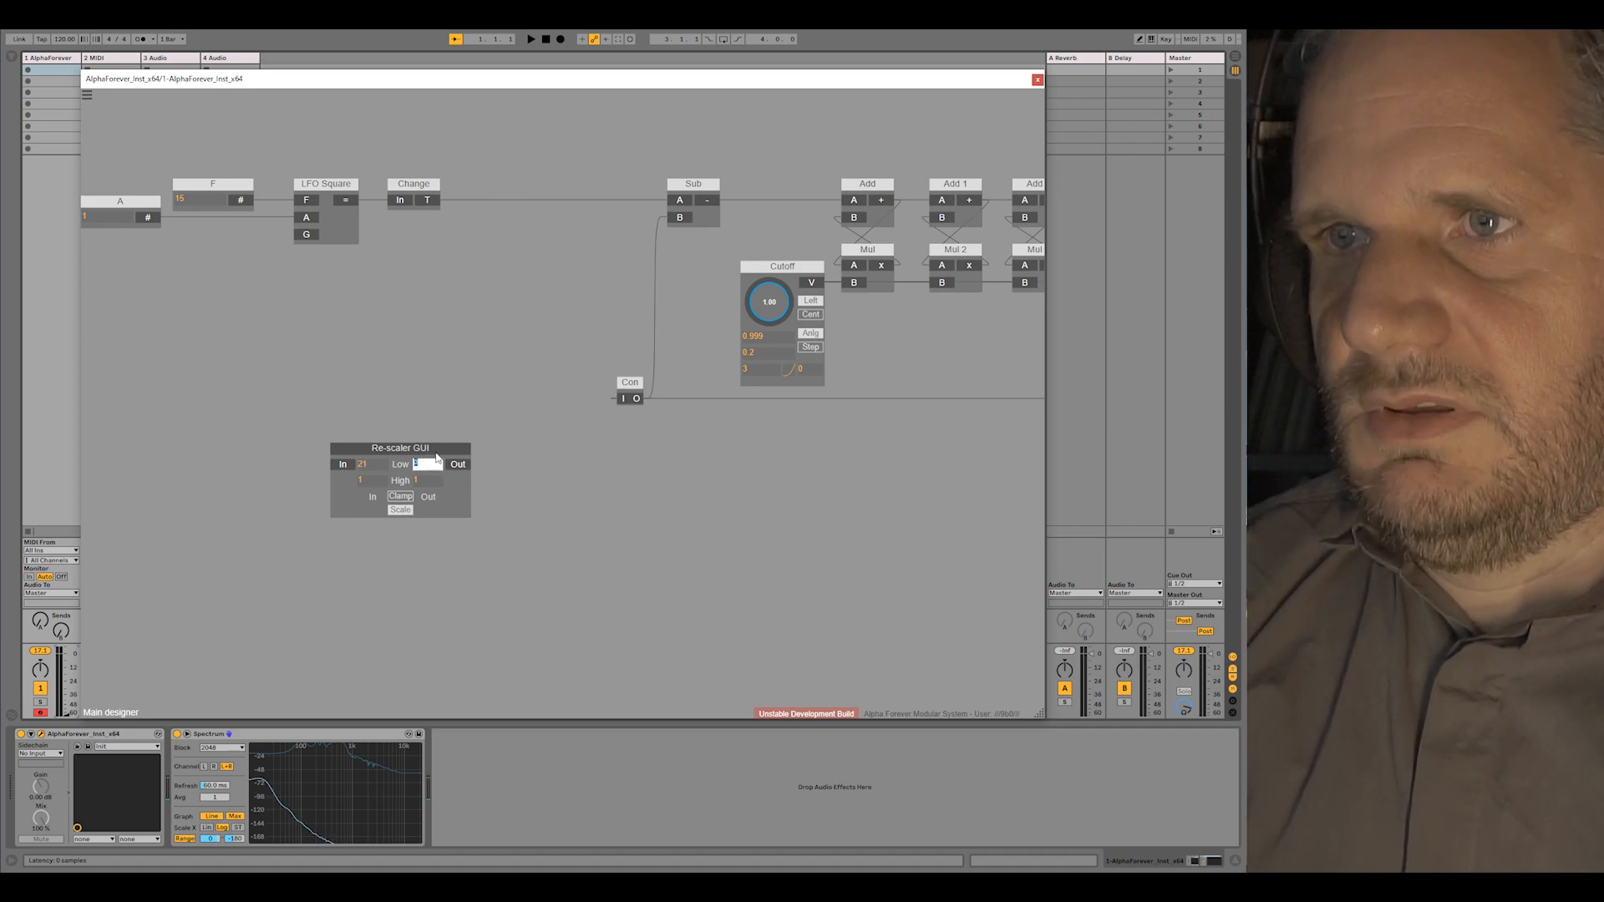
Set the Re-scaler GUI's low output to 0.999, its high input to 18000 and its high output to 0.2
type("0.999")
key("Return")
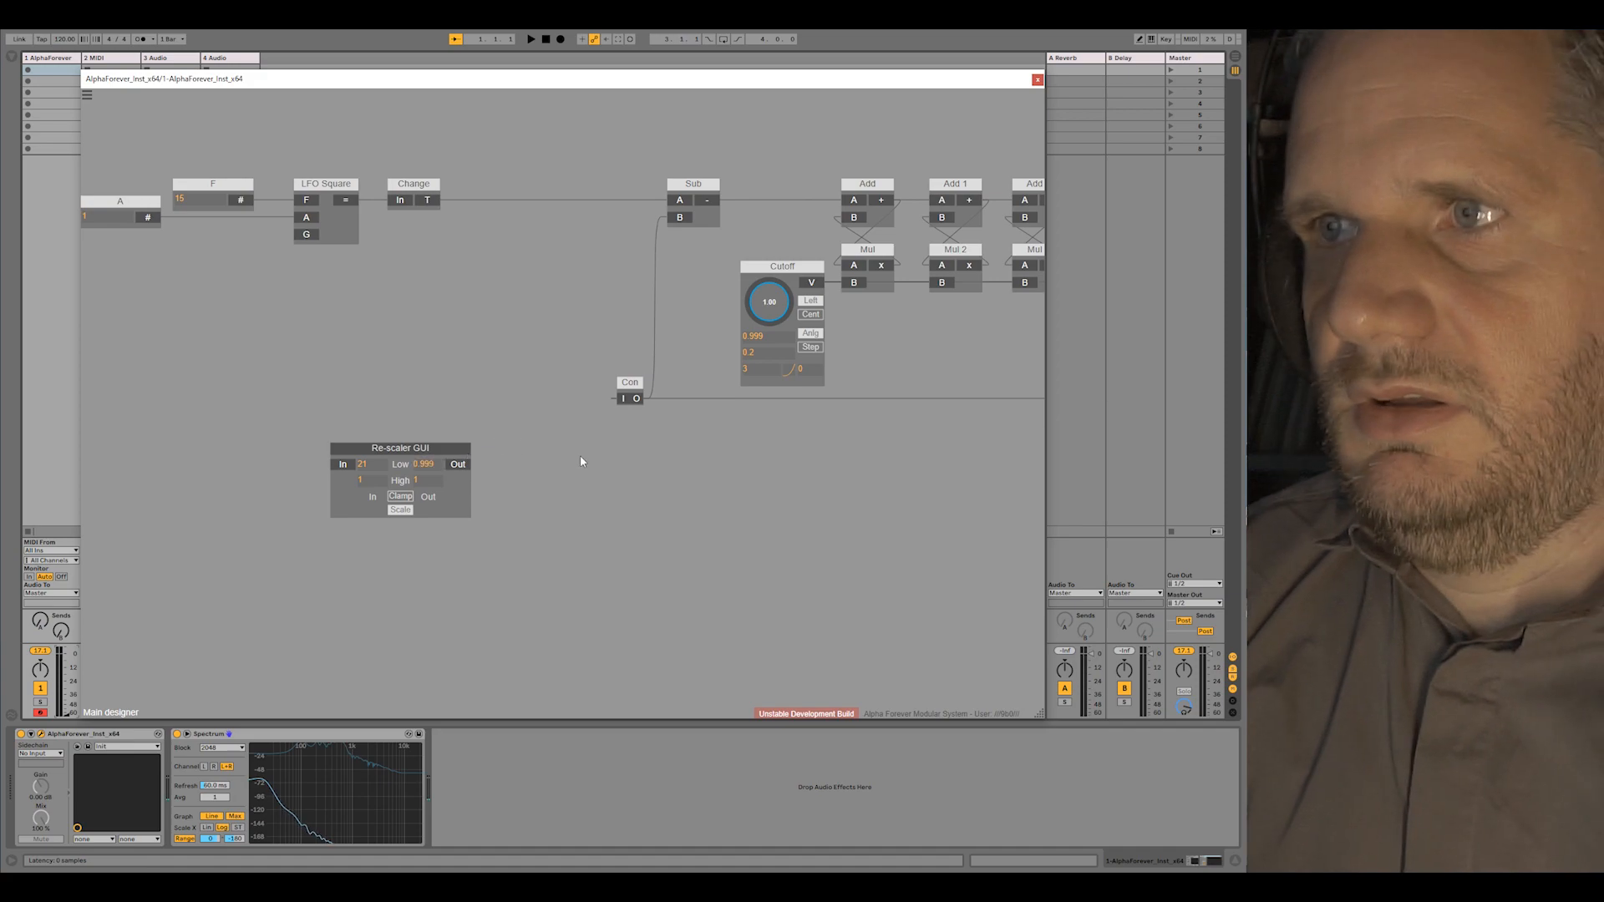
left_click_drag(770, 327, 379, 464)
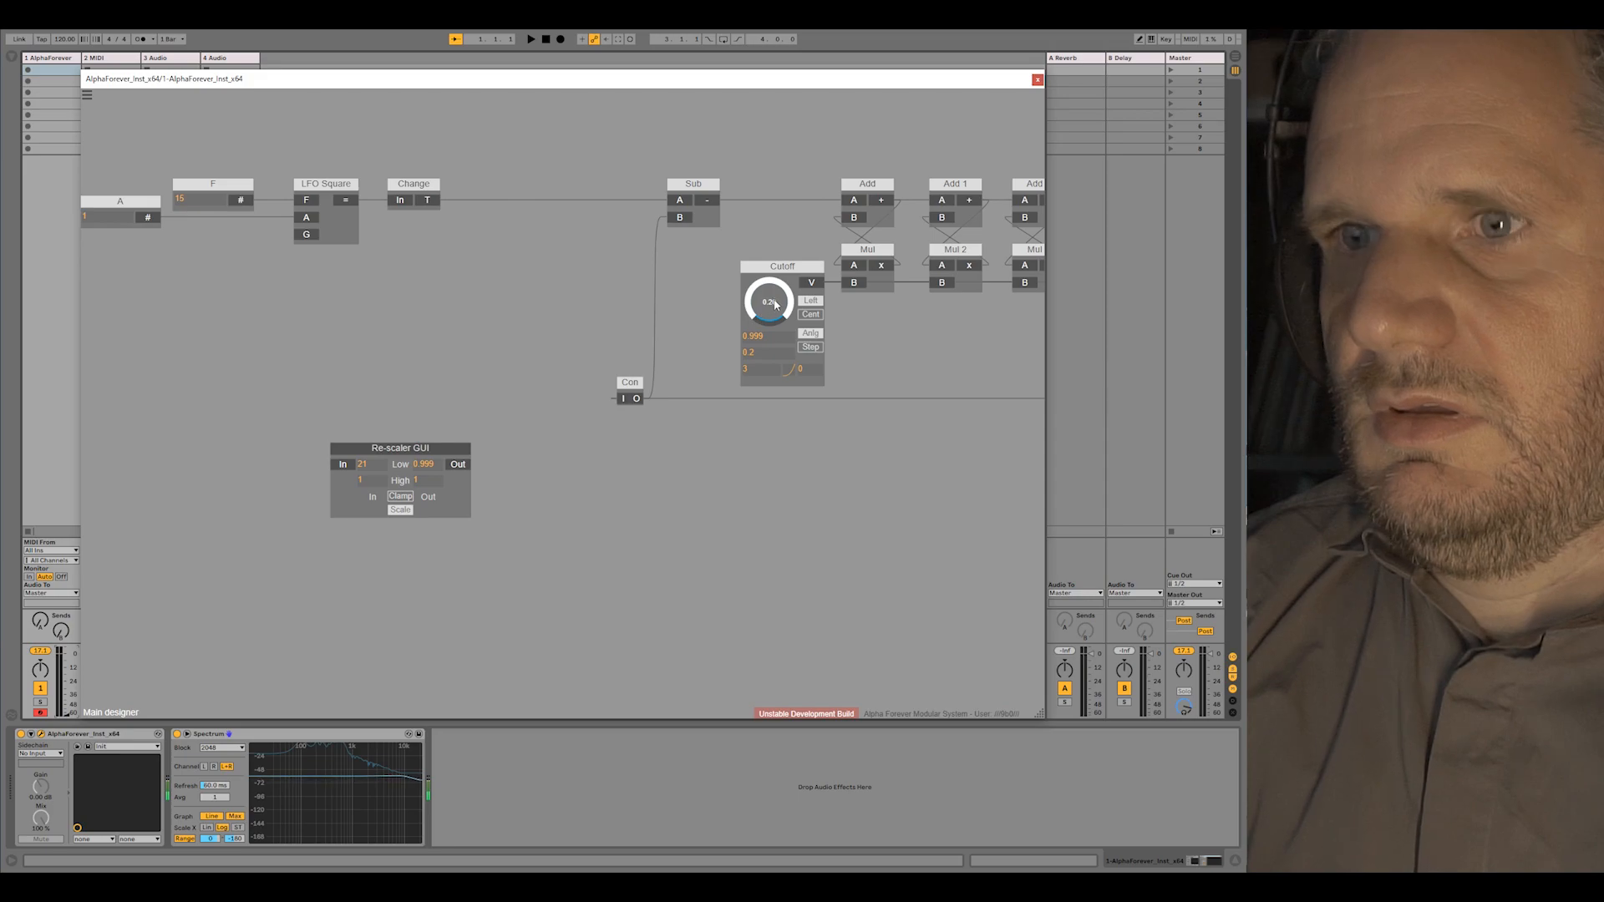
left_click_drag(775, 321, 794, 268)
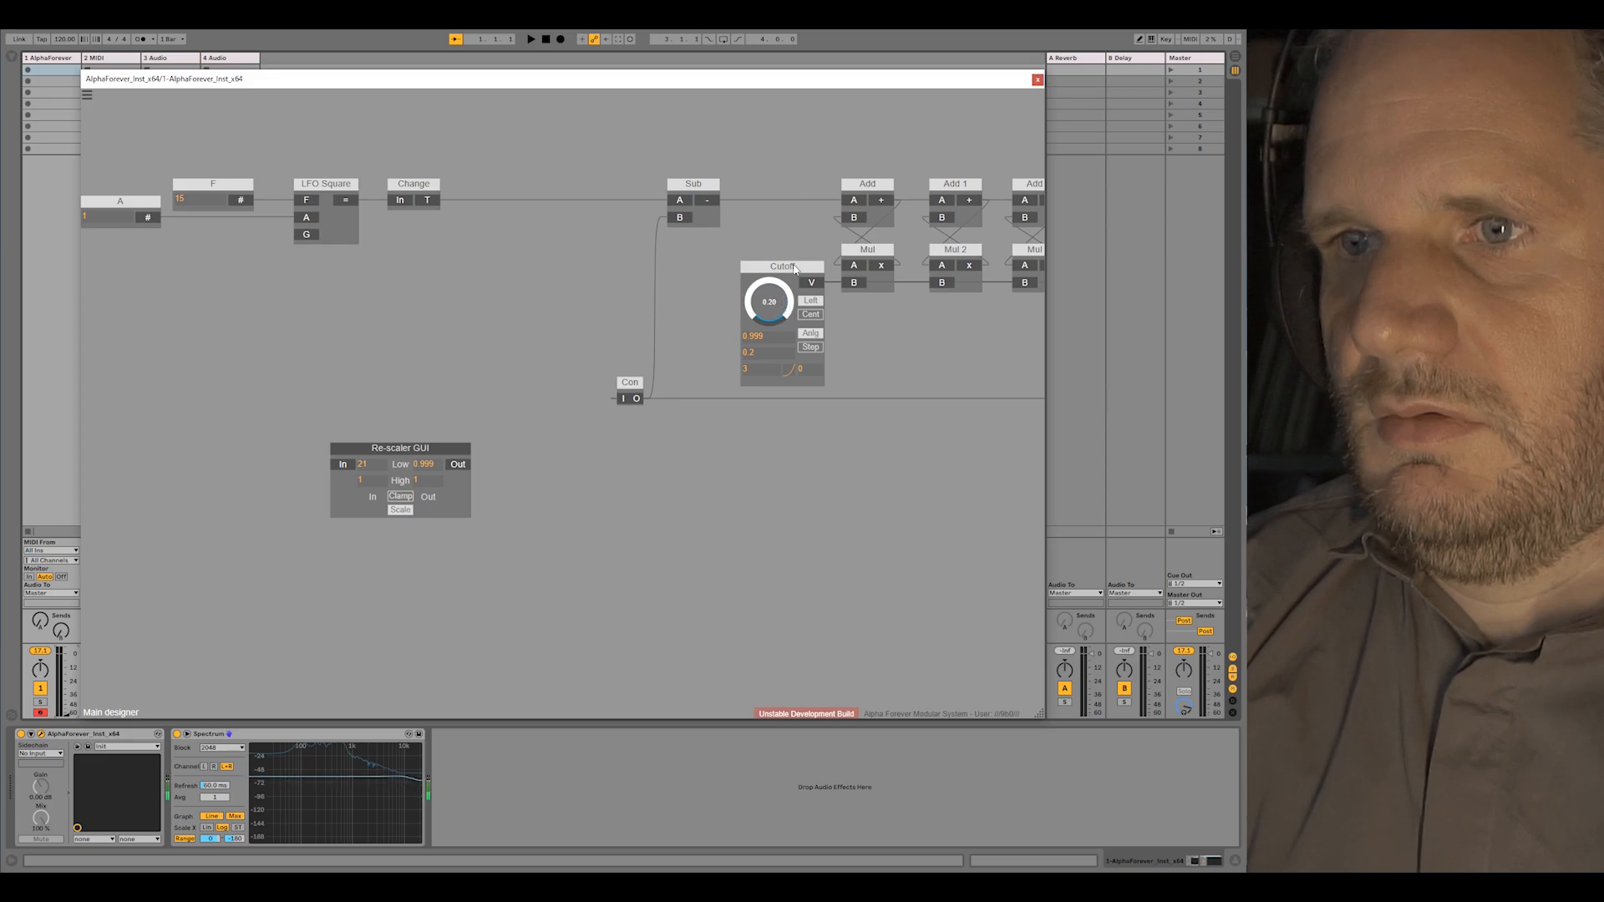
type("18")
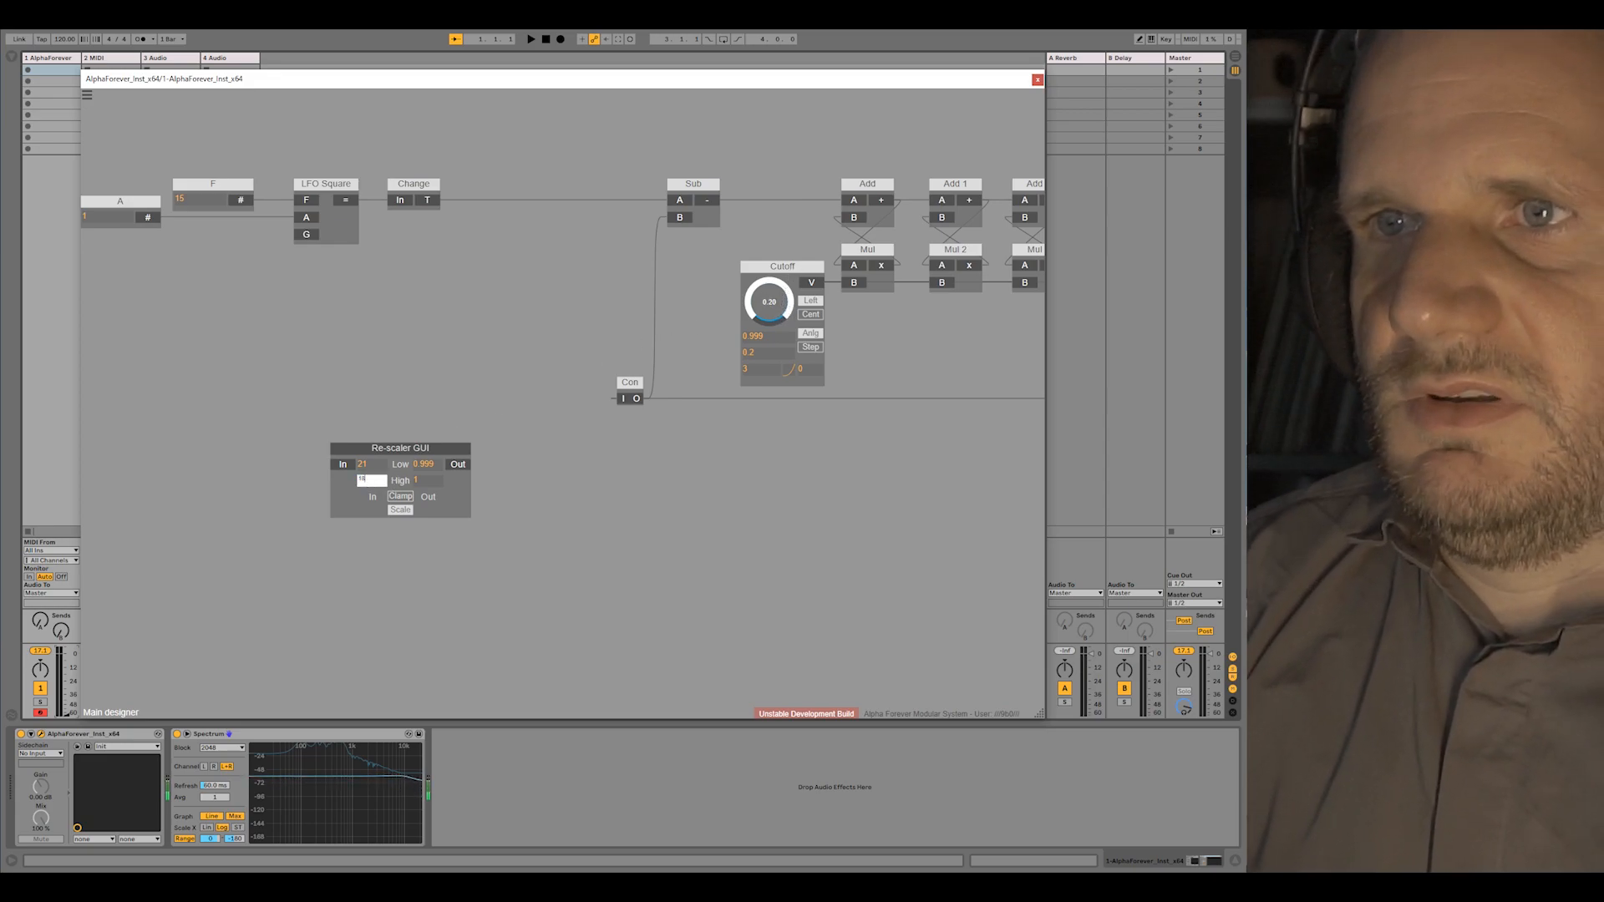
type("000")
key("Tab")
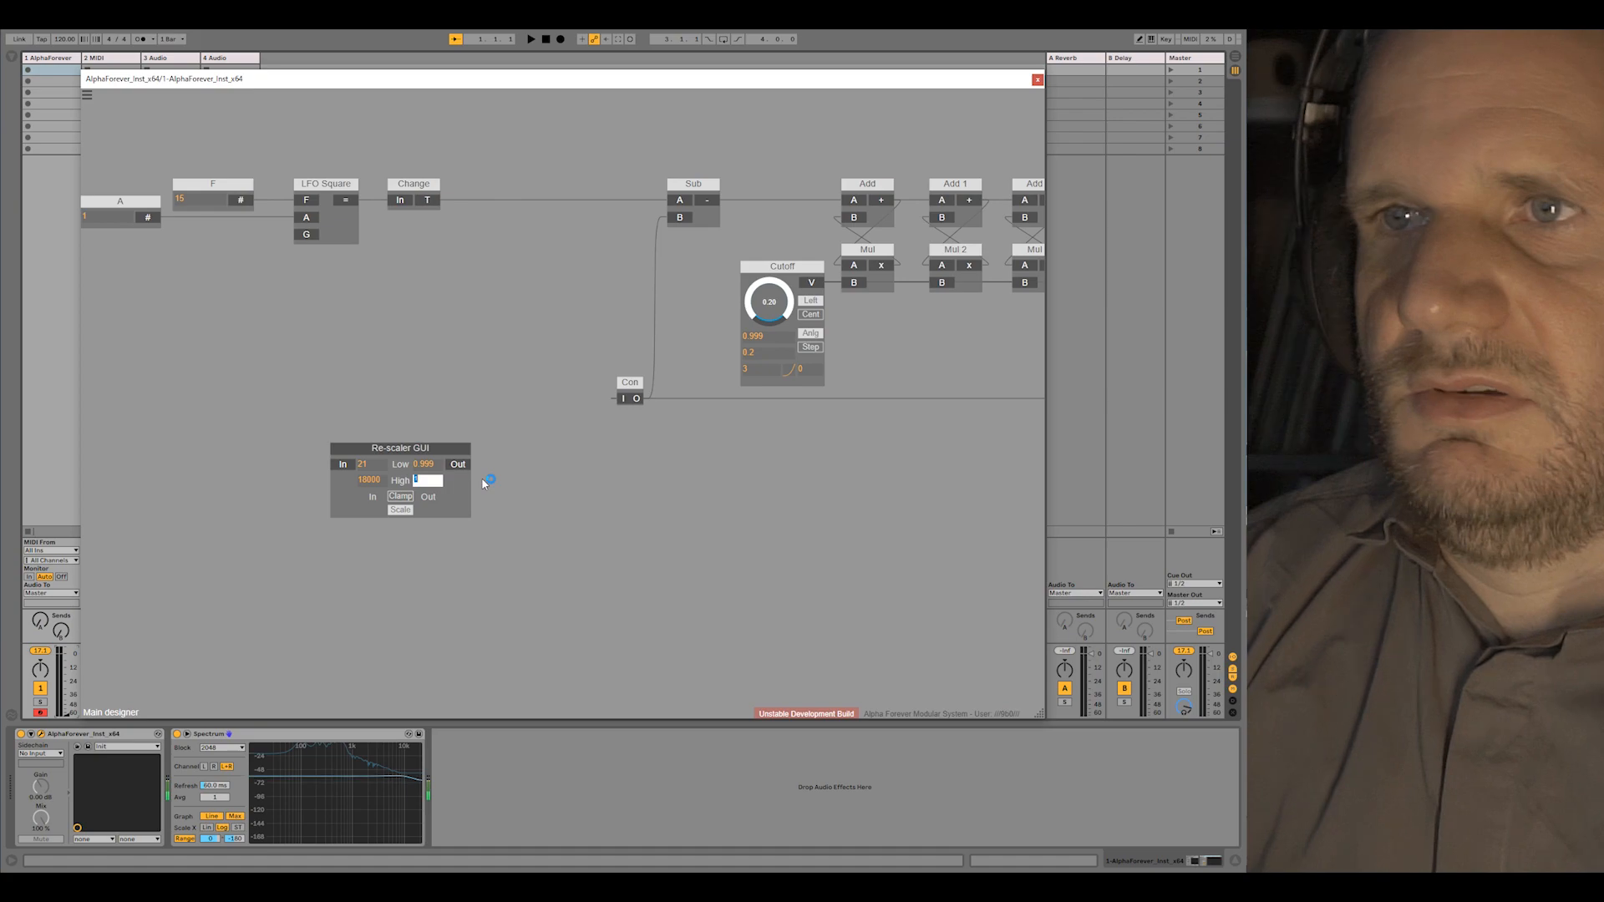
type("0.2")
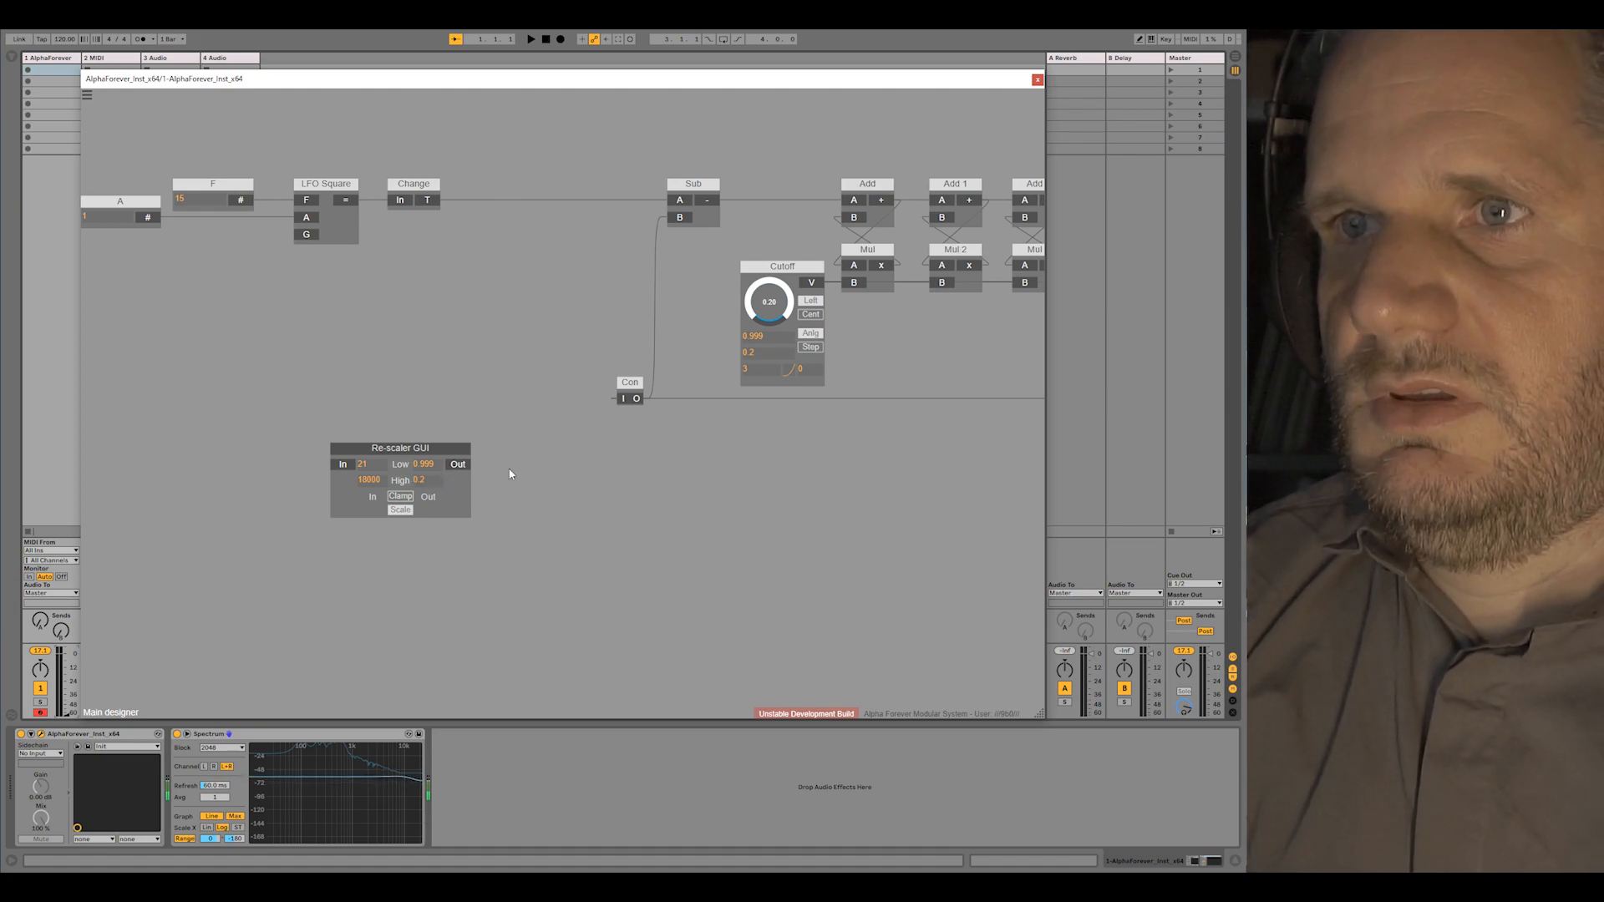
Move the Re-scaler GUI near the Cutoff module and add a knob wired to its In input
scroll(508, 466, "down", 3)
left_click_drag(476, 451, 608, 472)
left_click(710, 479)
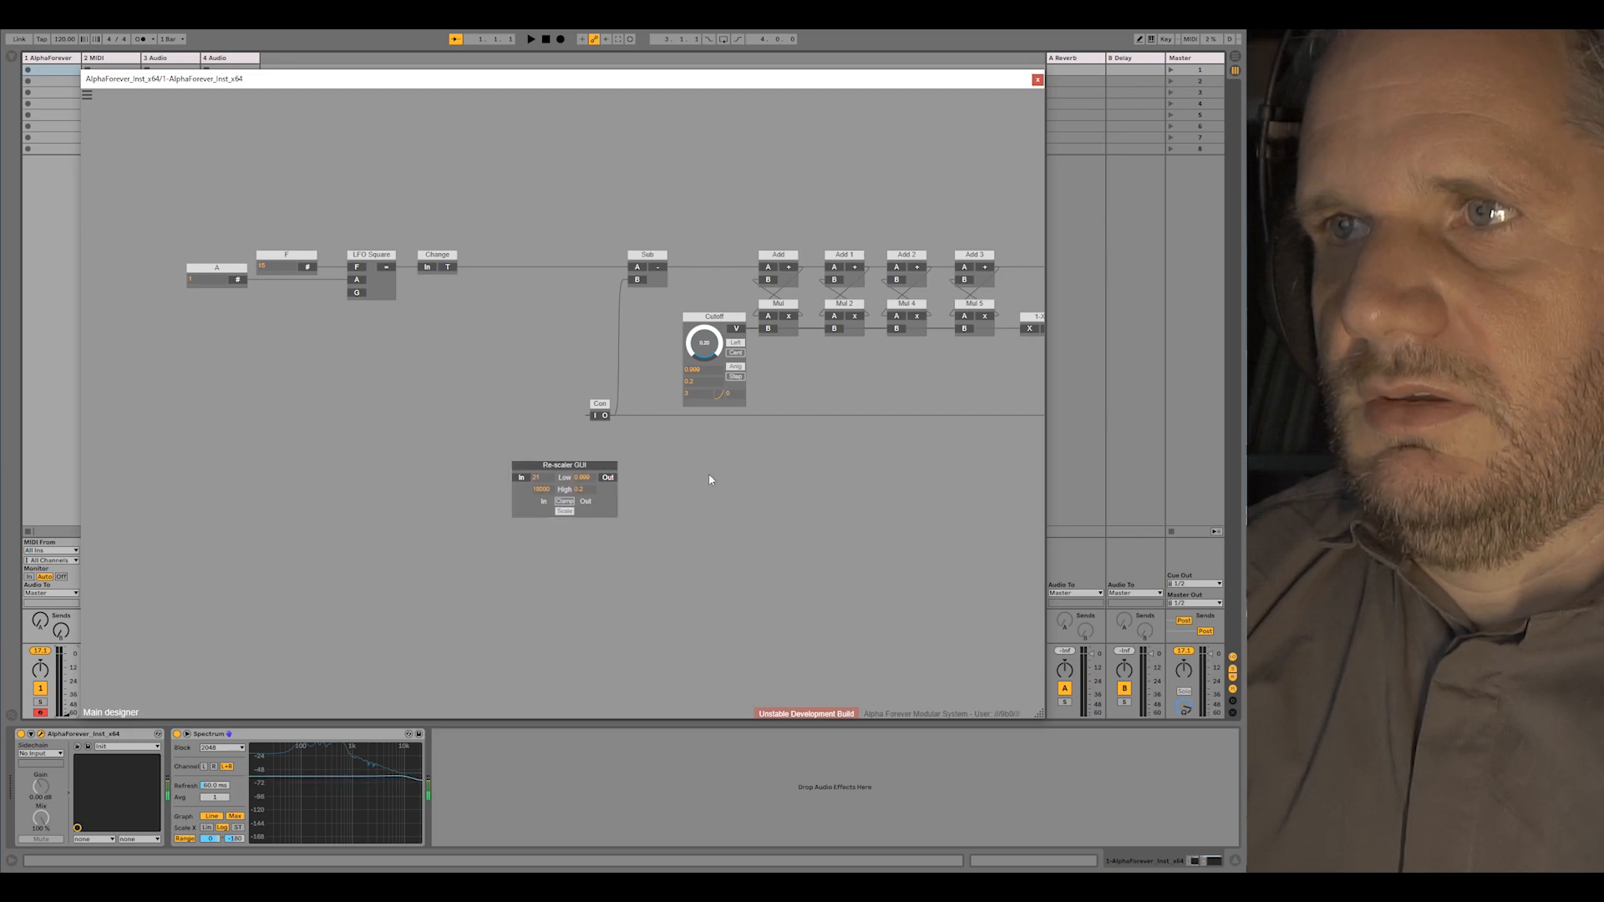
double_click(521, 477)
double_click(487, 467)
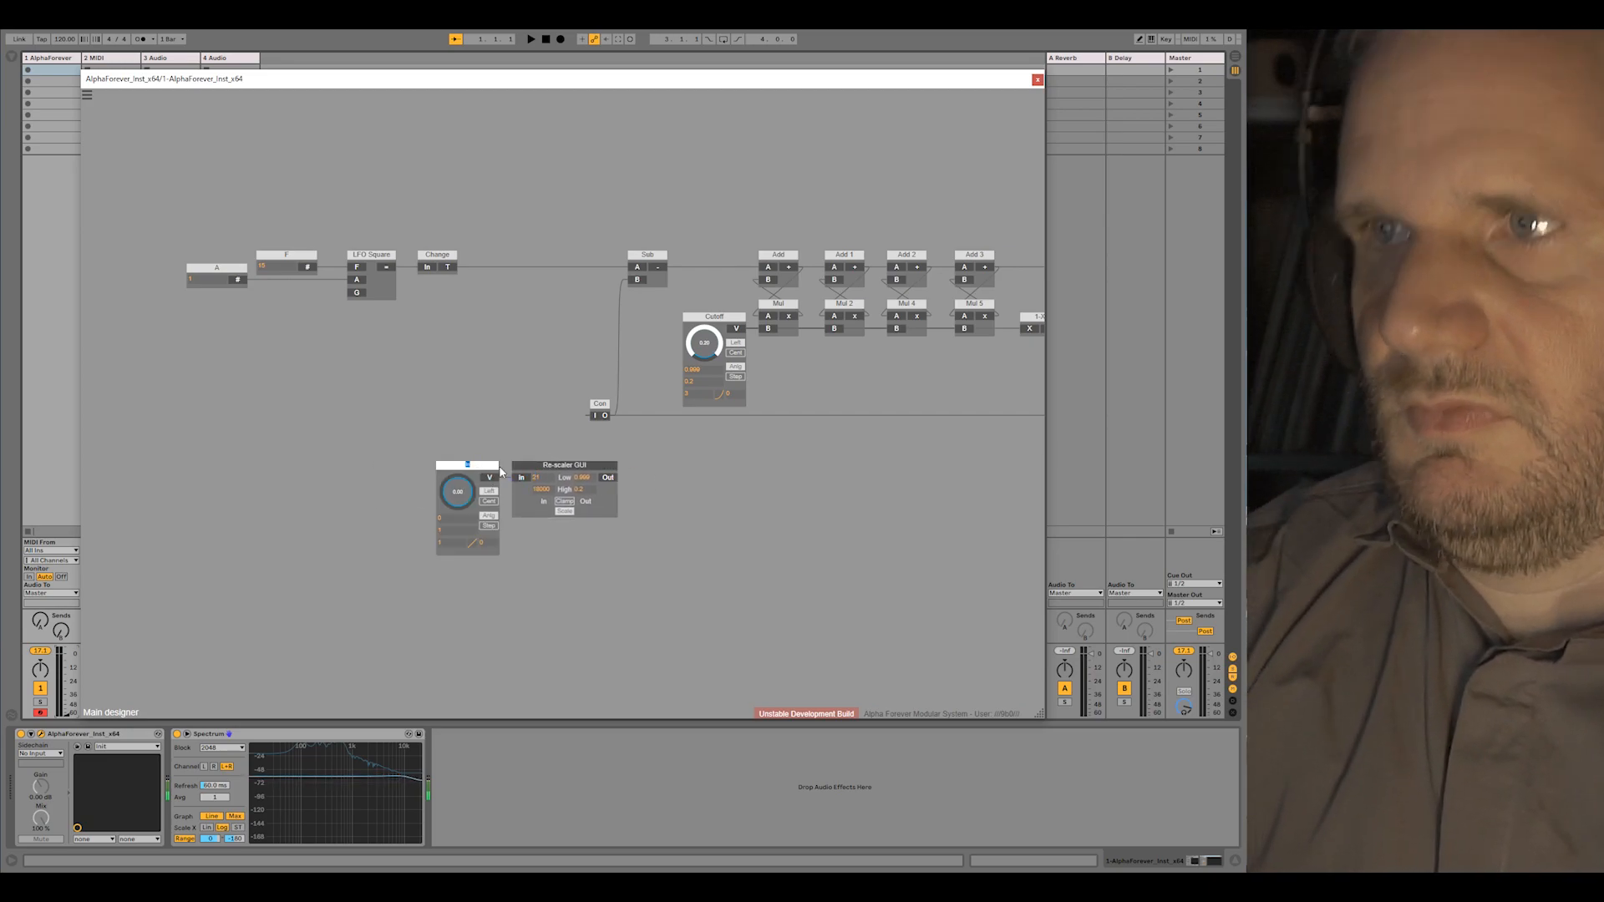
key("Return")
Insert a Con module ahead of the Mul B inputs and feed it from Re-scaler GUI's Out instead of the Cutoff knob
left_click_drag(608, 477, 654, 315)
right_click(676, 329)
mouse_move(743, 372)
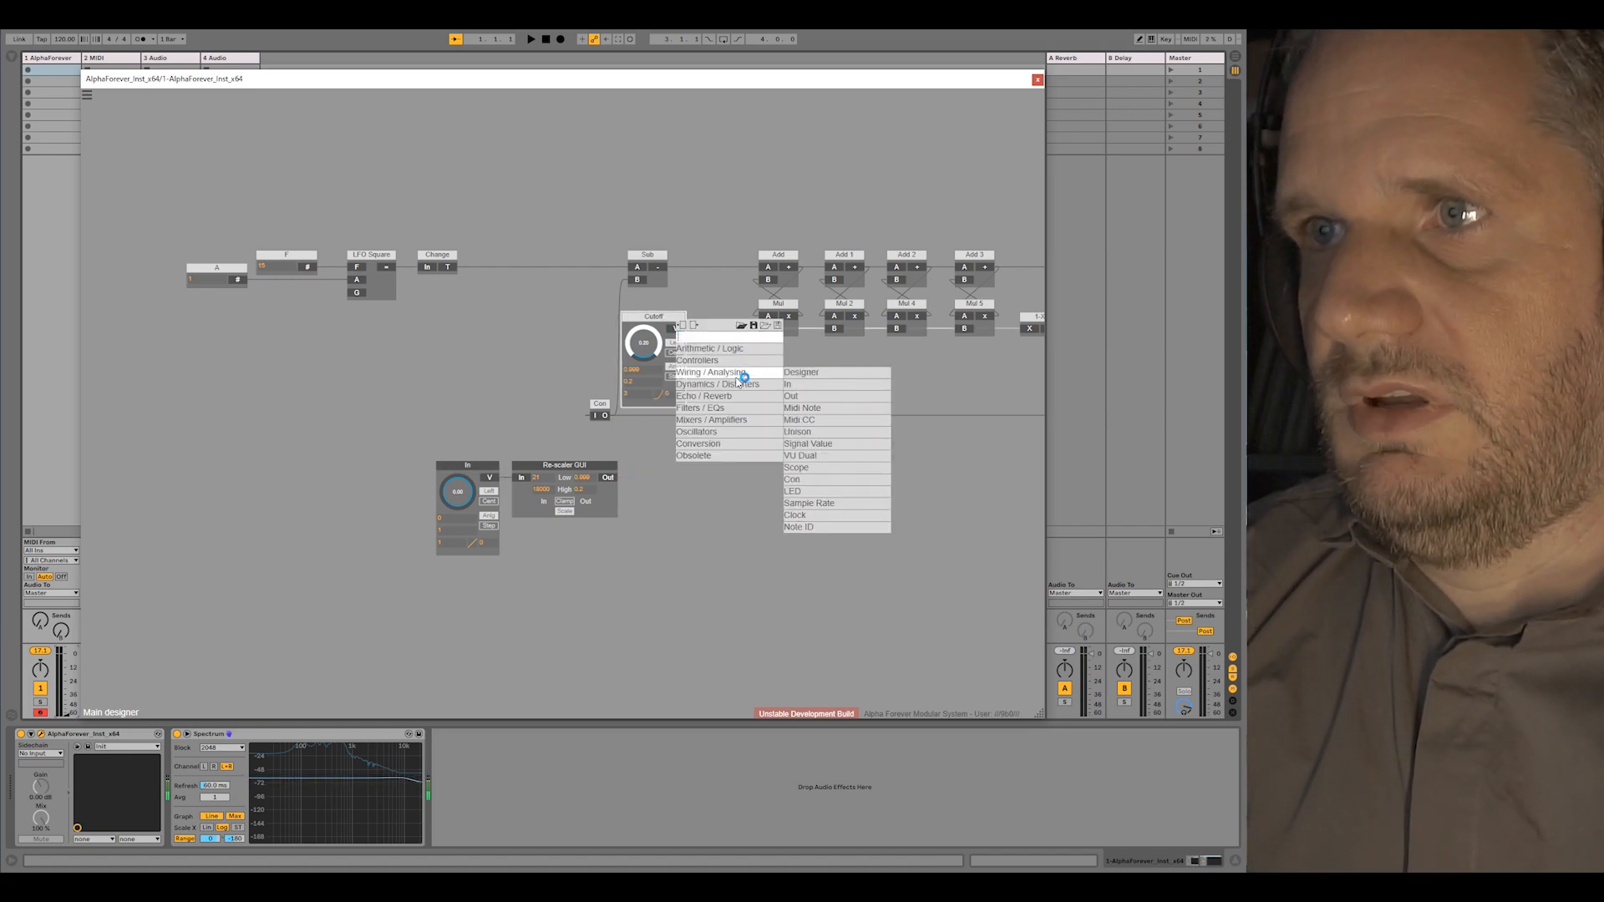
left_click(814, 480)
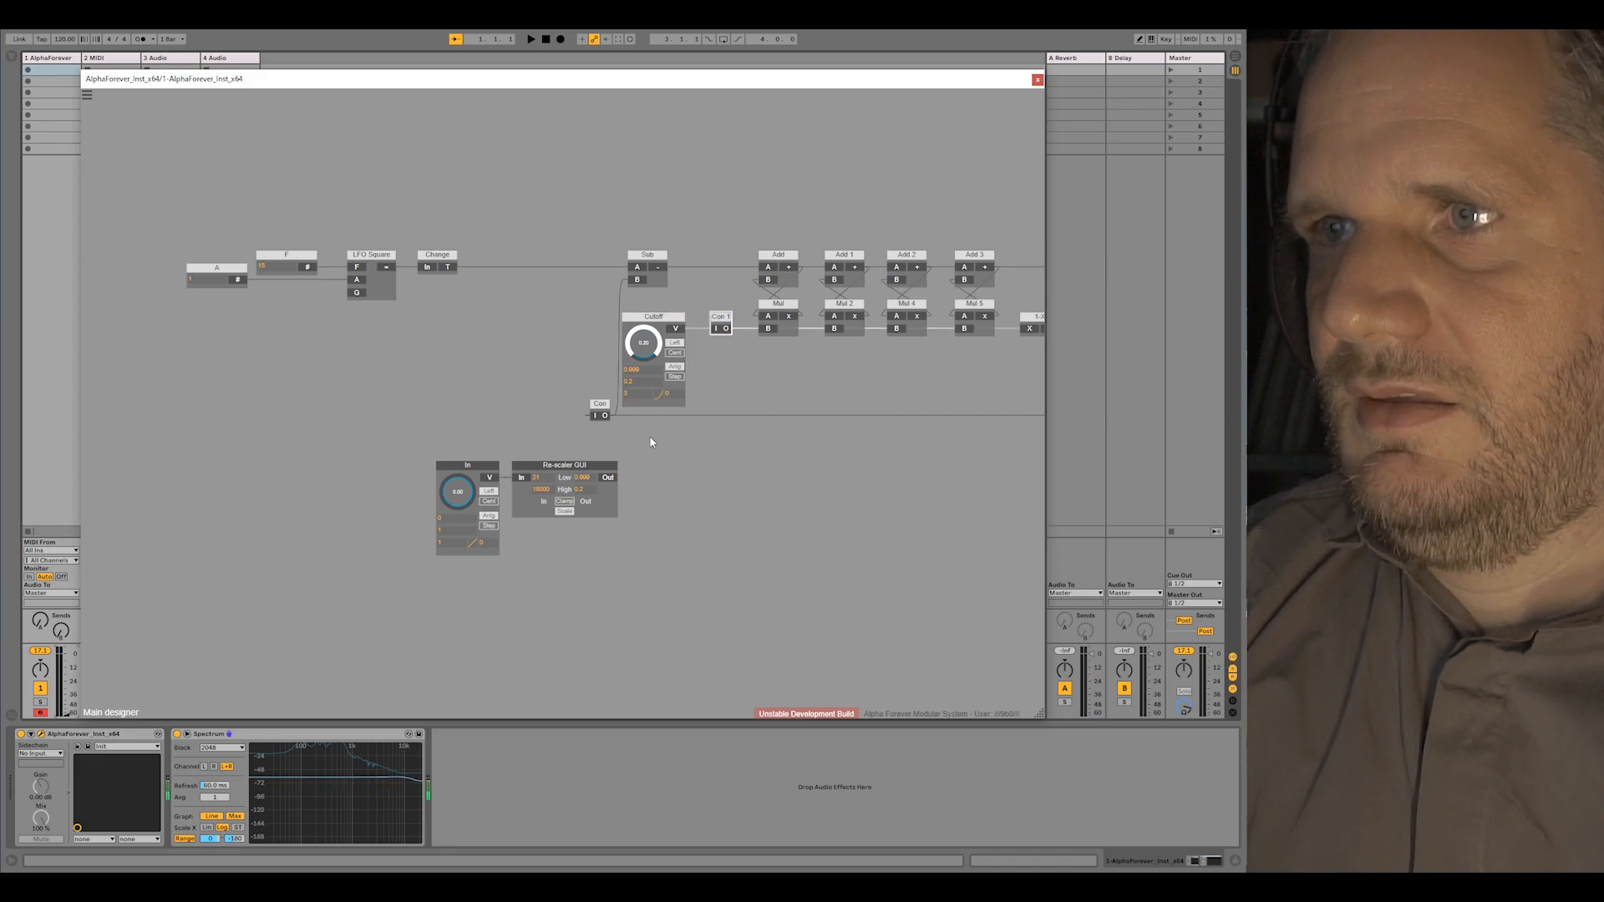
left_click_drag(608, 477, 557, 203)
Rename the knob feeding the Re-scaler GUI as Freq and set its range from 21 to 18000
double_click(492, 464)
type("Freq")
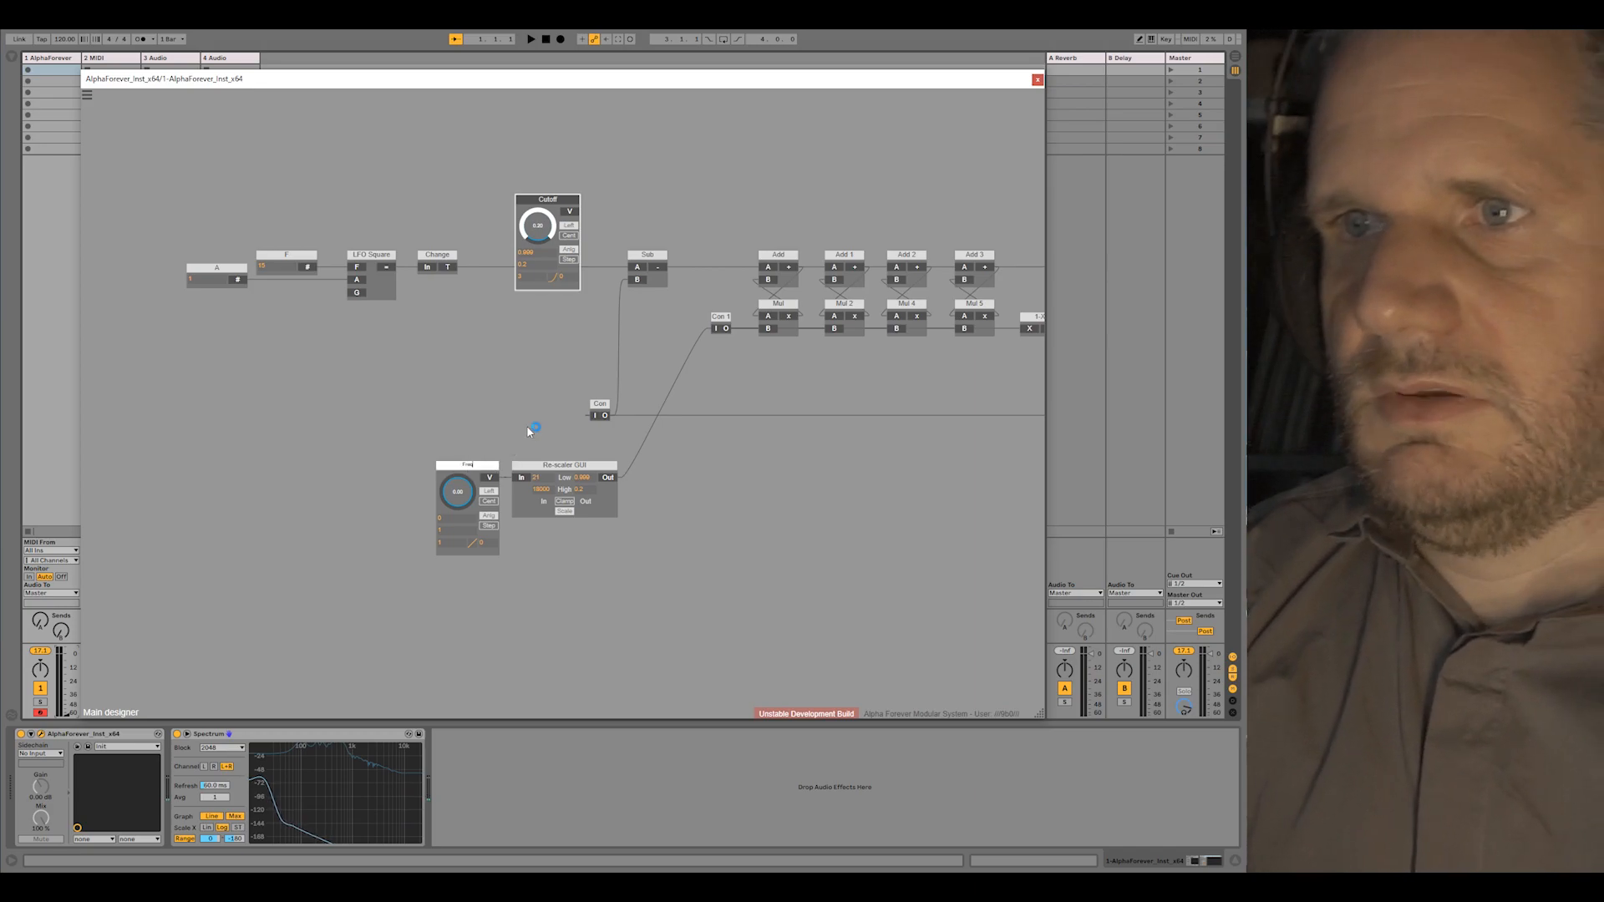
key("Return")
left_click(448, 535)
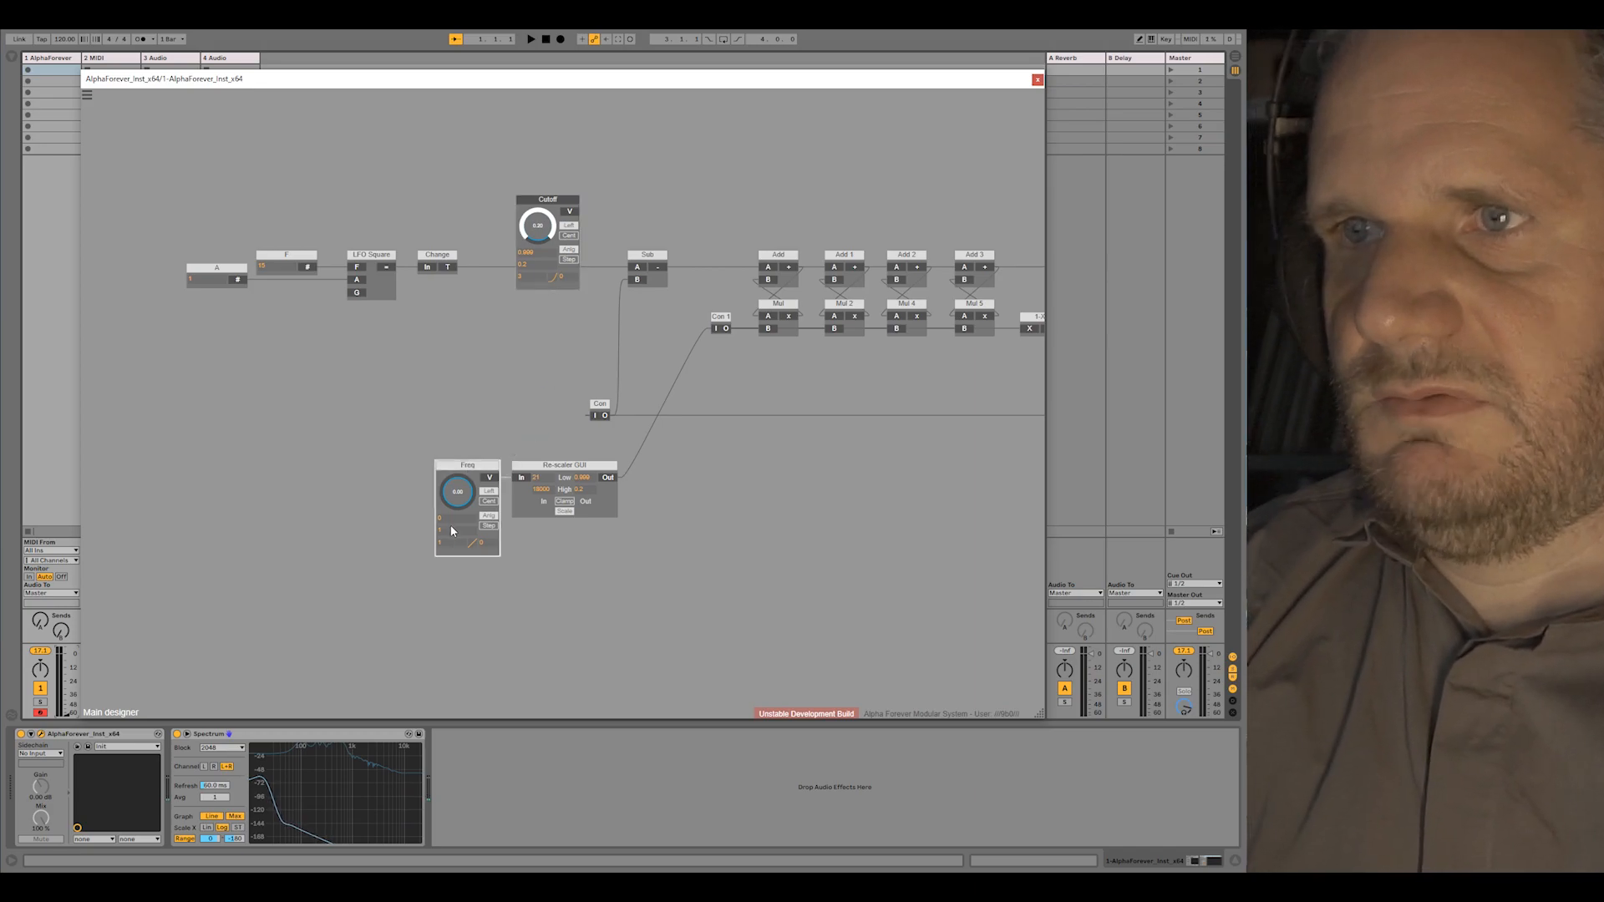
scroll(557, 550, "up", 3)
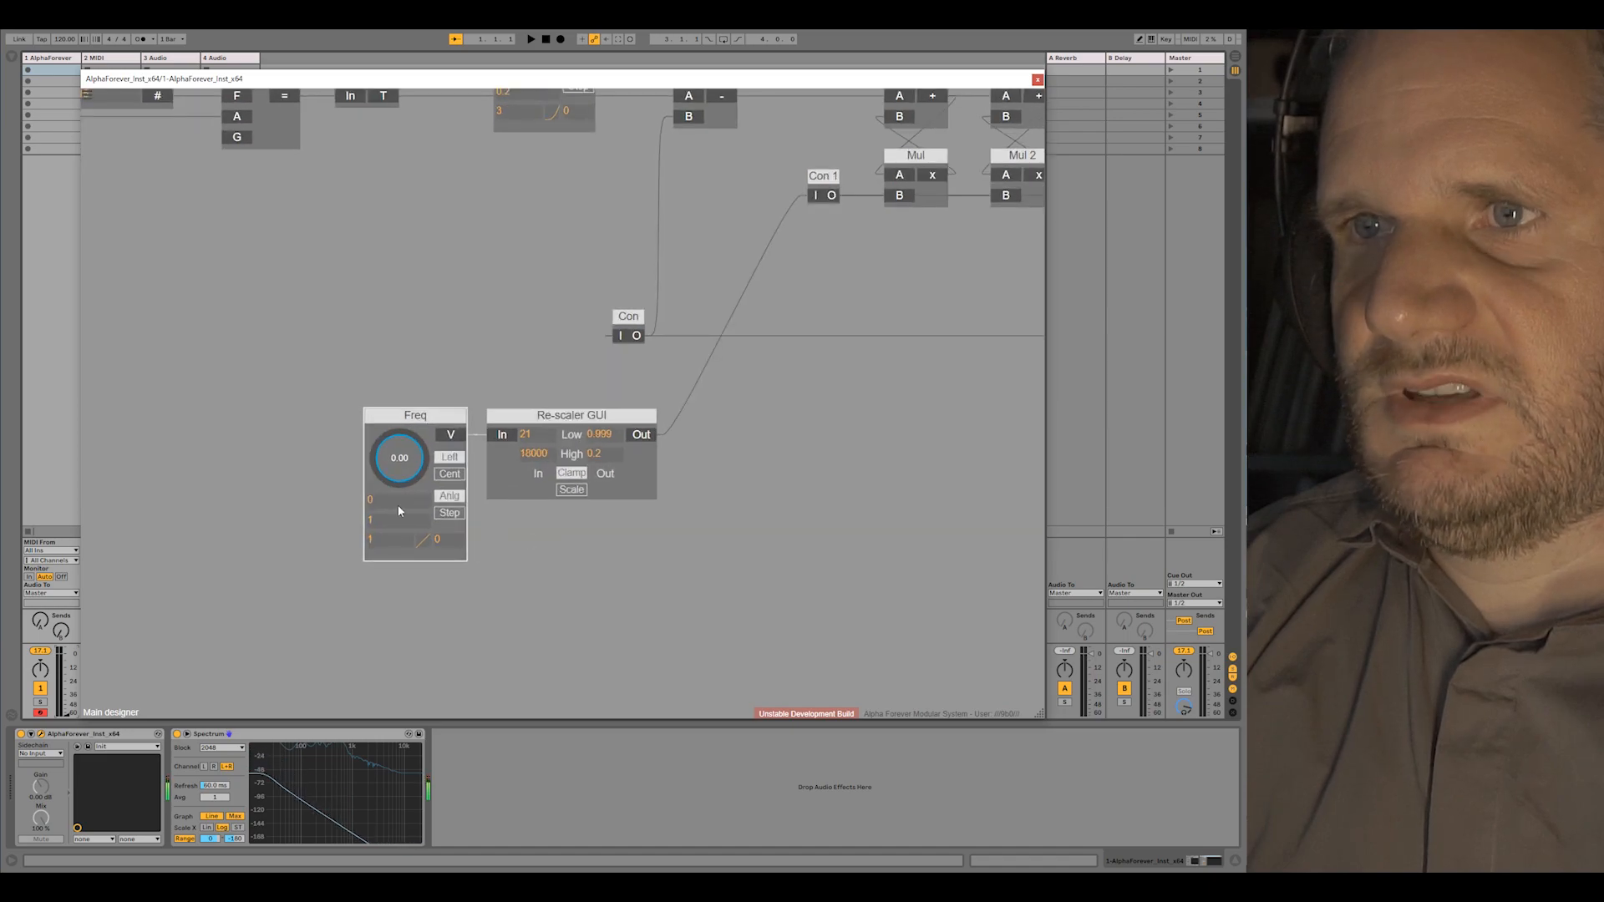
type("21")
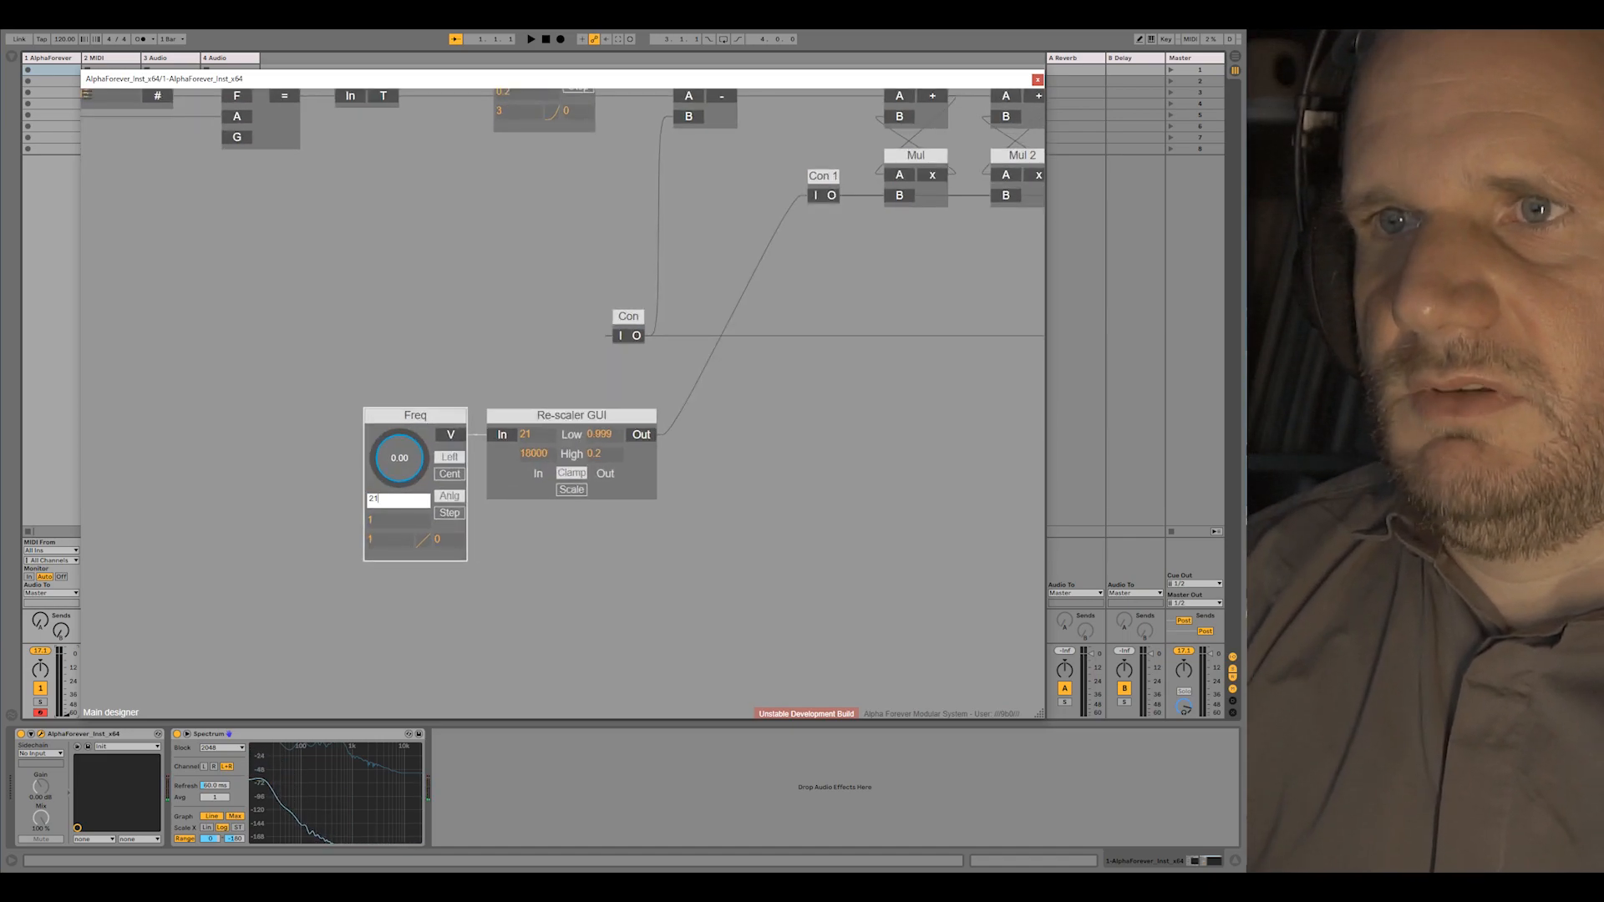
left_click(399, 520)
type("18000")
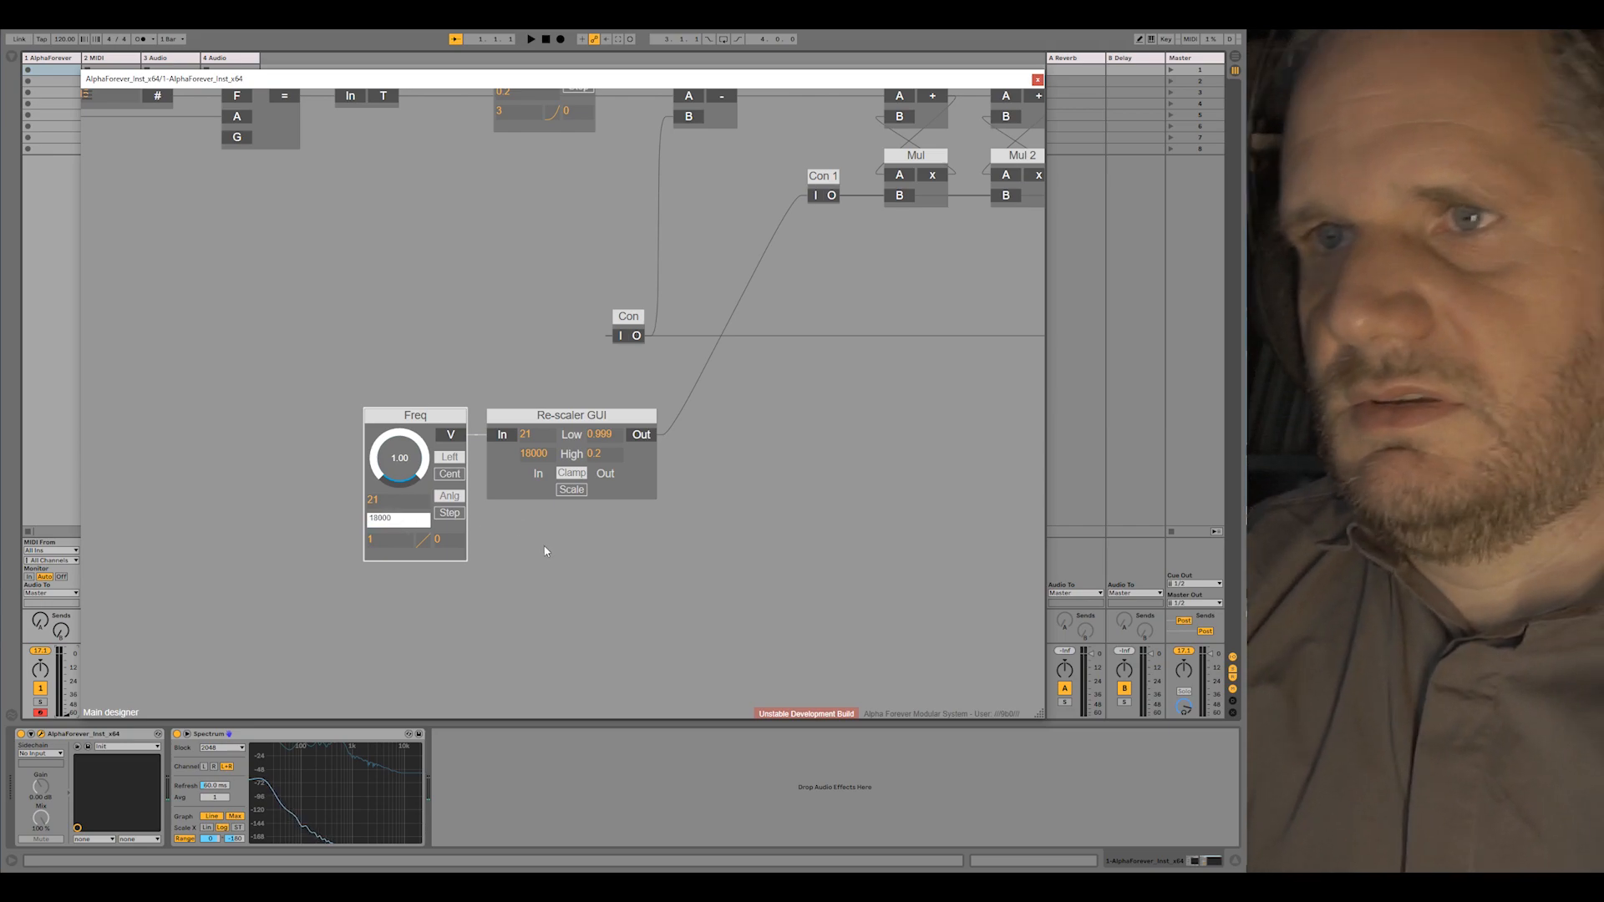
key("Return")
Raise the Resonance and sweep the Freq knob up and down to test the filter in the spectrum analyser
left_click_drag(408, 386, 405, 446)
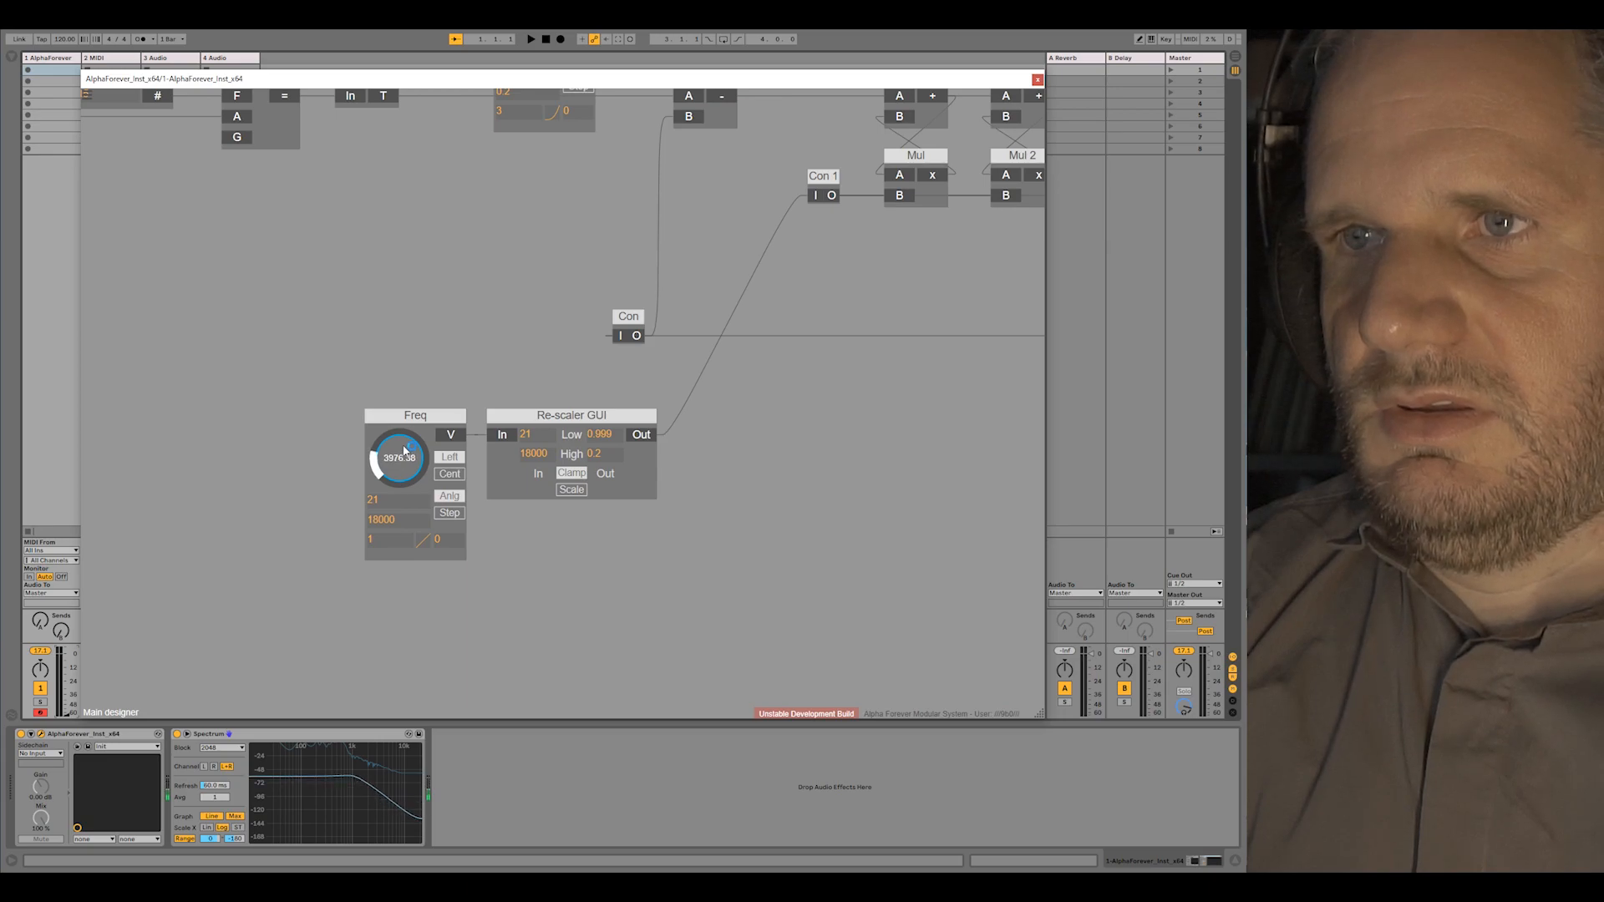
scroll(806, 504, "down", 2)
left_click_drag(813, 512, 470, 498)
scroll(533, 494, "down", 5)
scroll(677, 494, "down", 1)
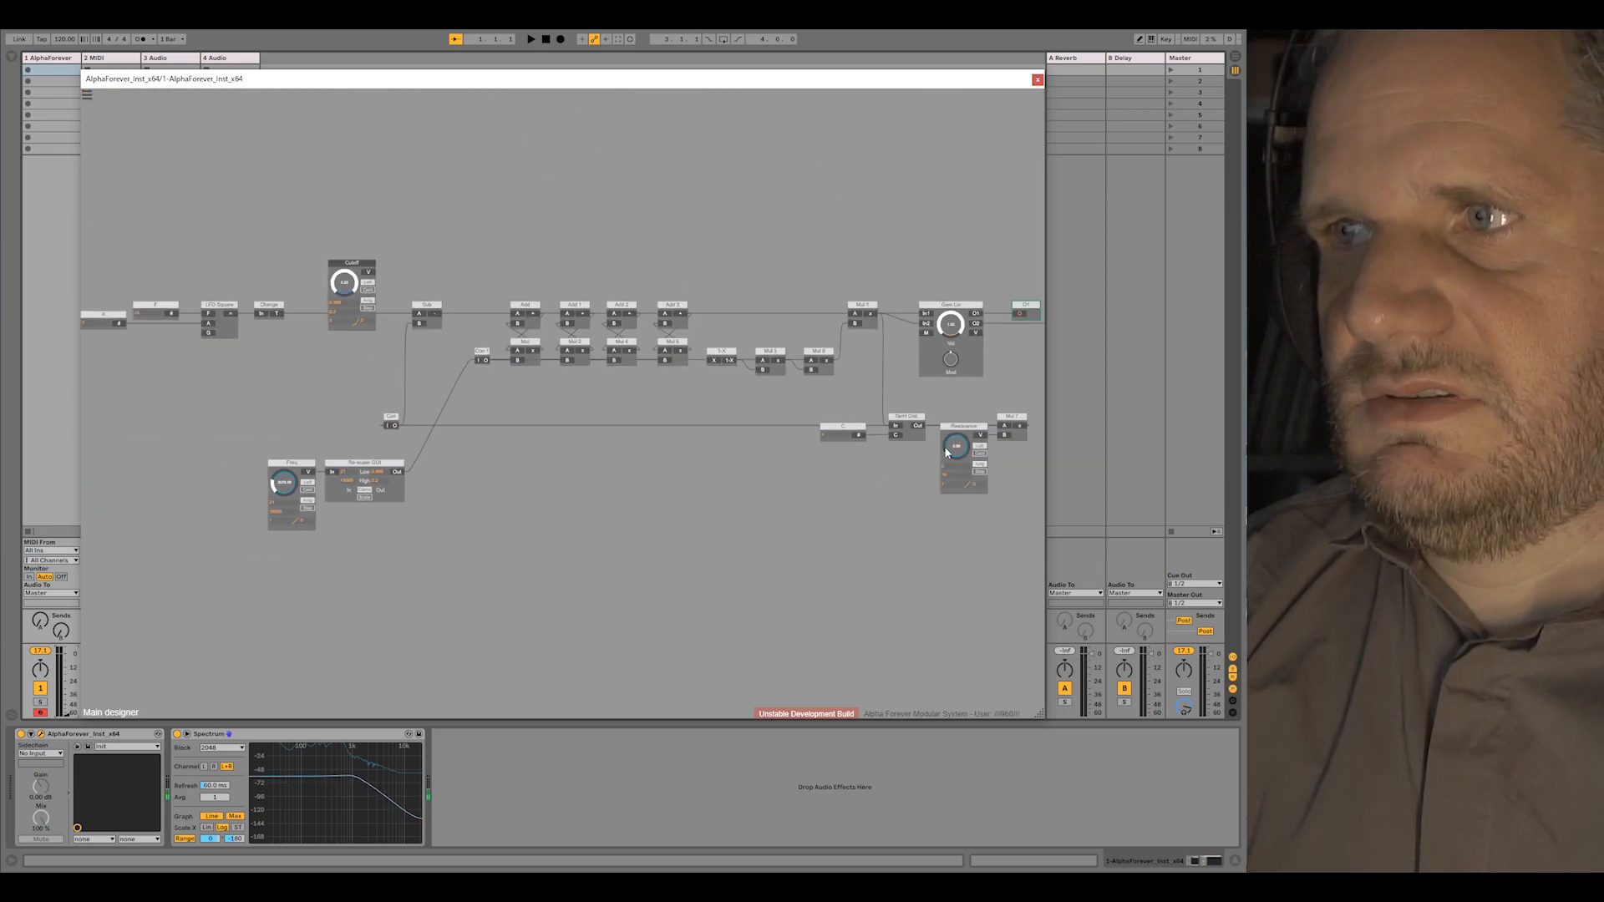
left_click_drag(573, 541, 693, 539)
left_click_drag(404, 487, 422, 451)
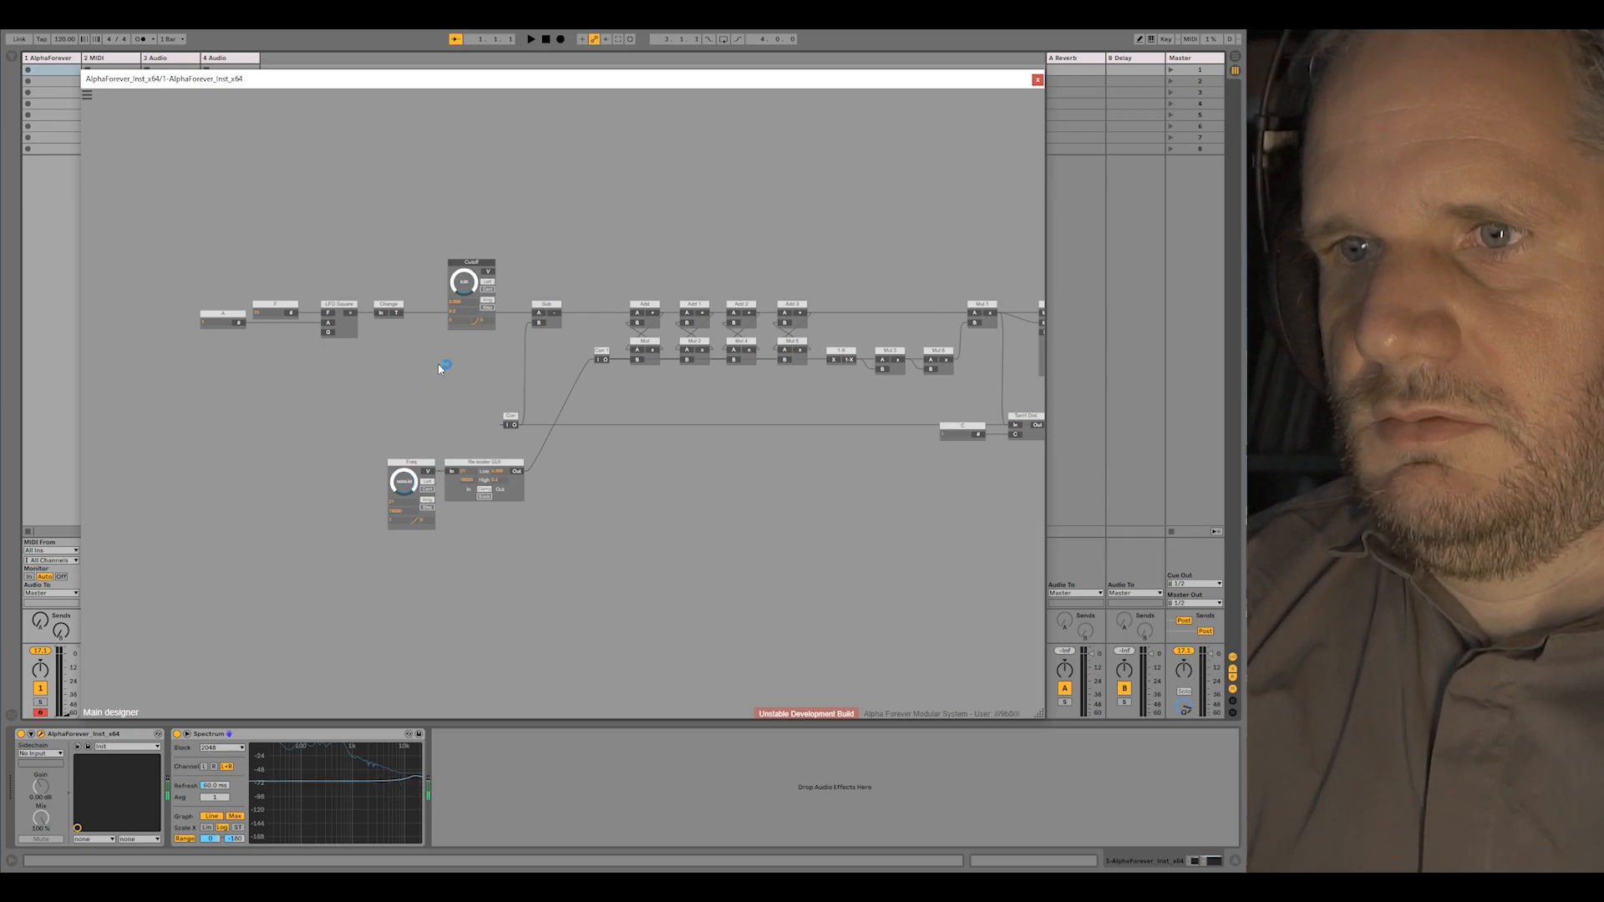
left_click_drag(409, 464, 378, 604)
Turn the Freq knob to 470.48 and compare it with the resonance peak in the spectrum analyser
scroll(350, 636, "up", 1)
scroll(350, 637, "up", 3)
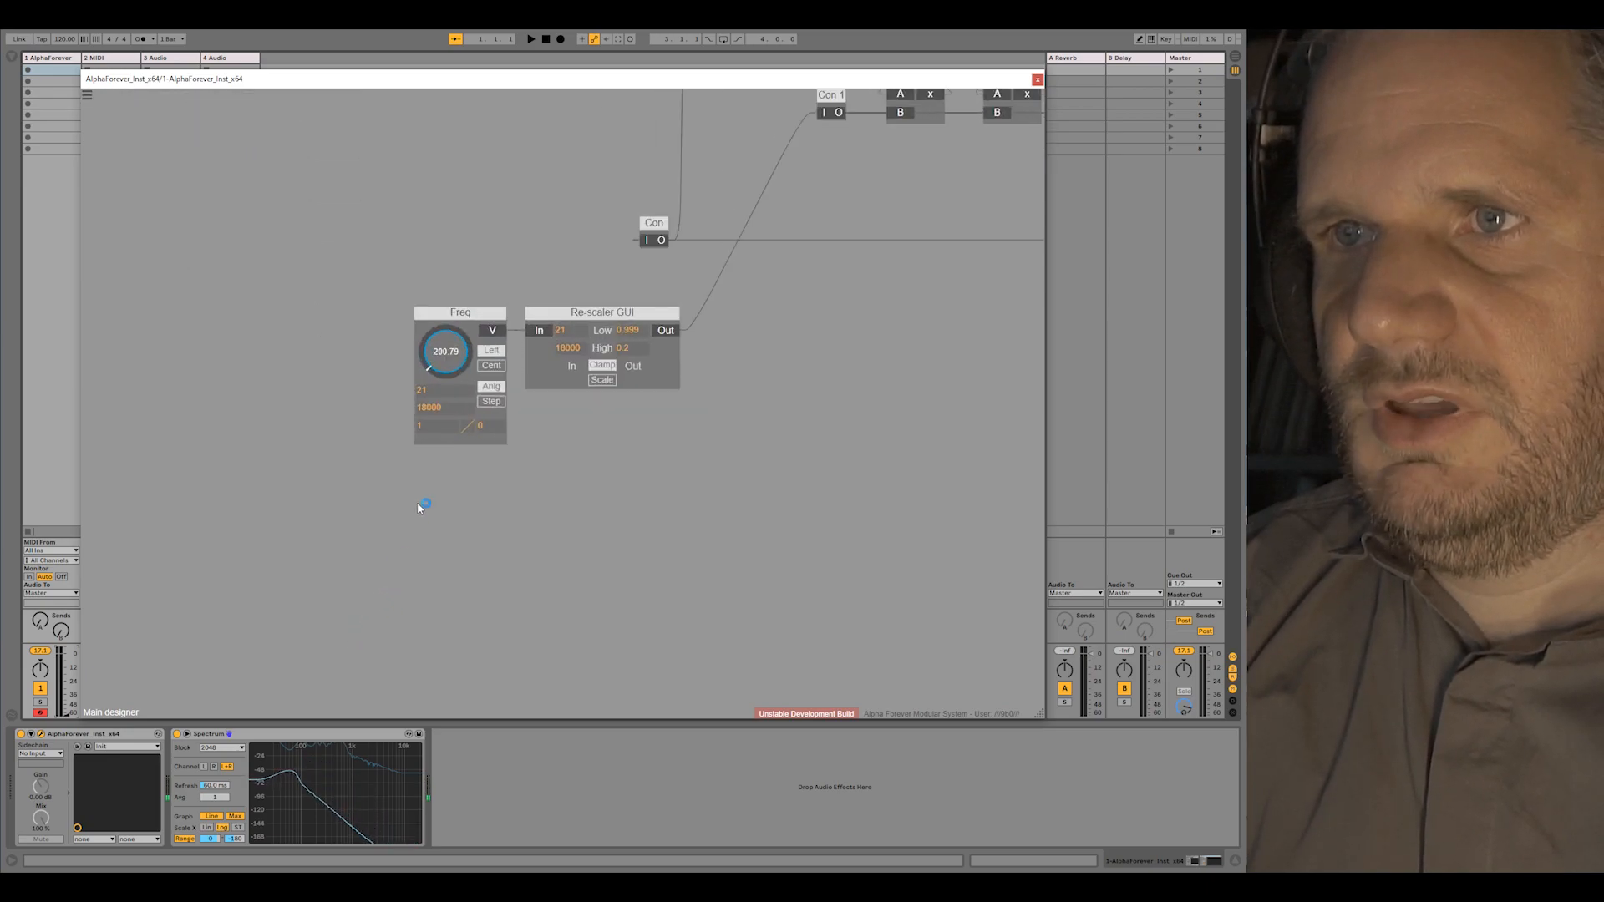
left_click_drag(445, 361, 451, 342)
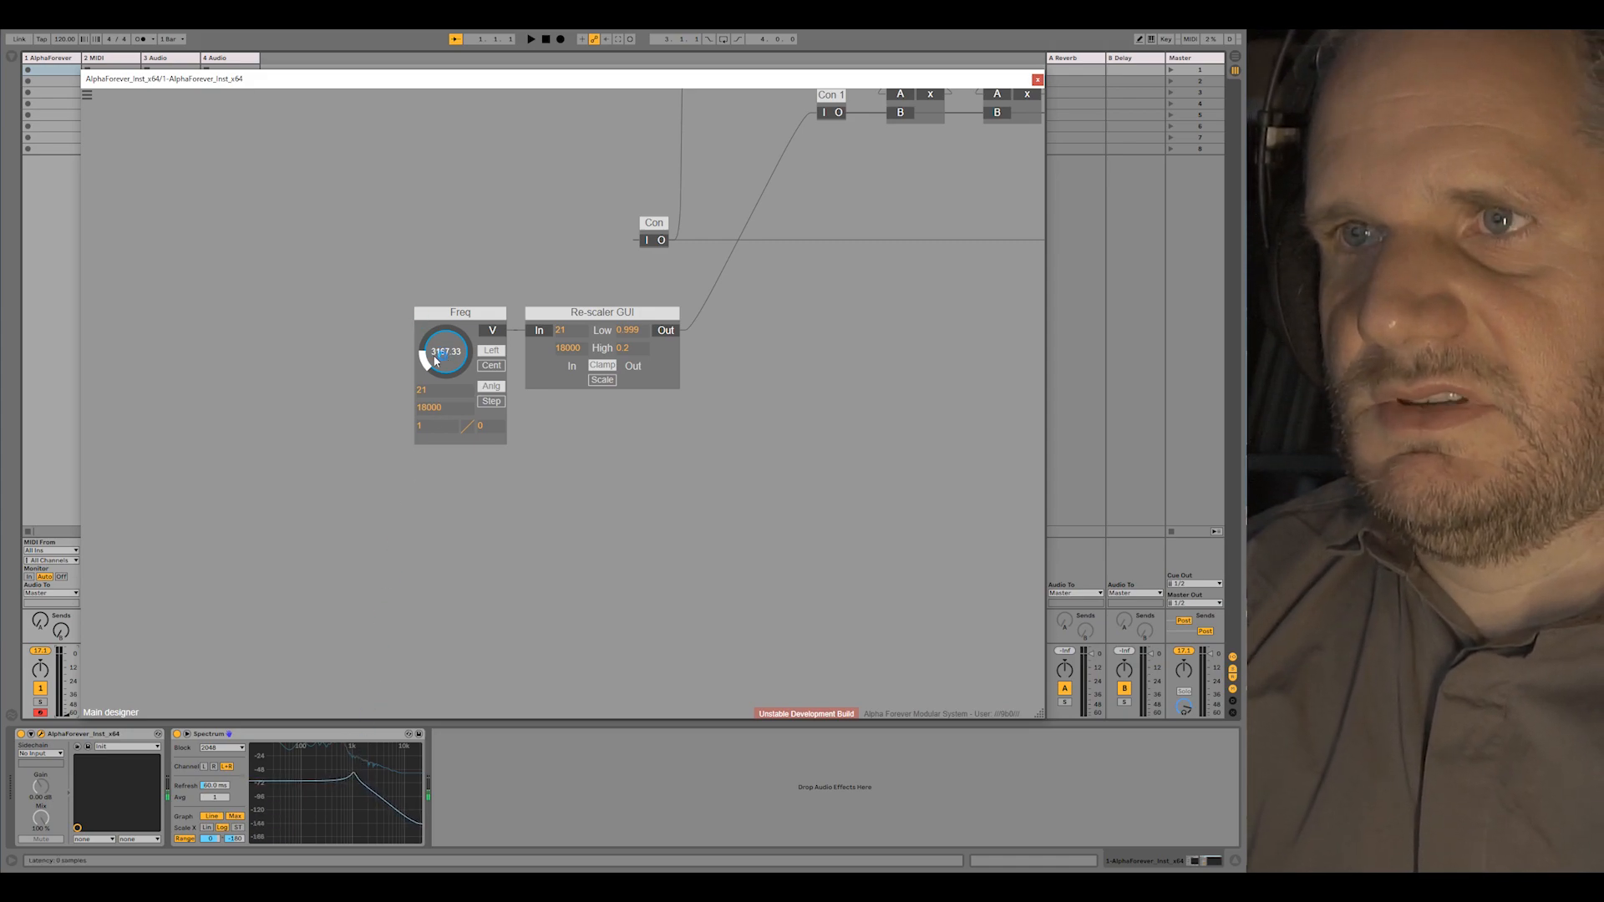
left_click_drag(439, 359, 439, 376)
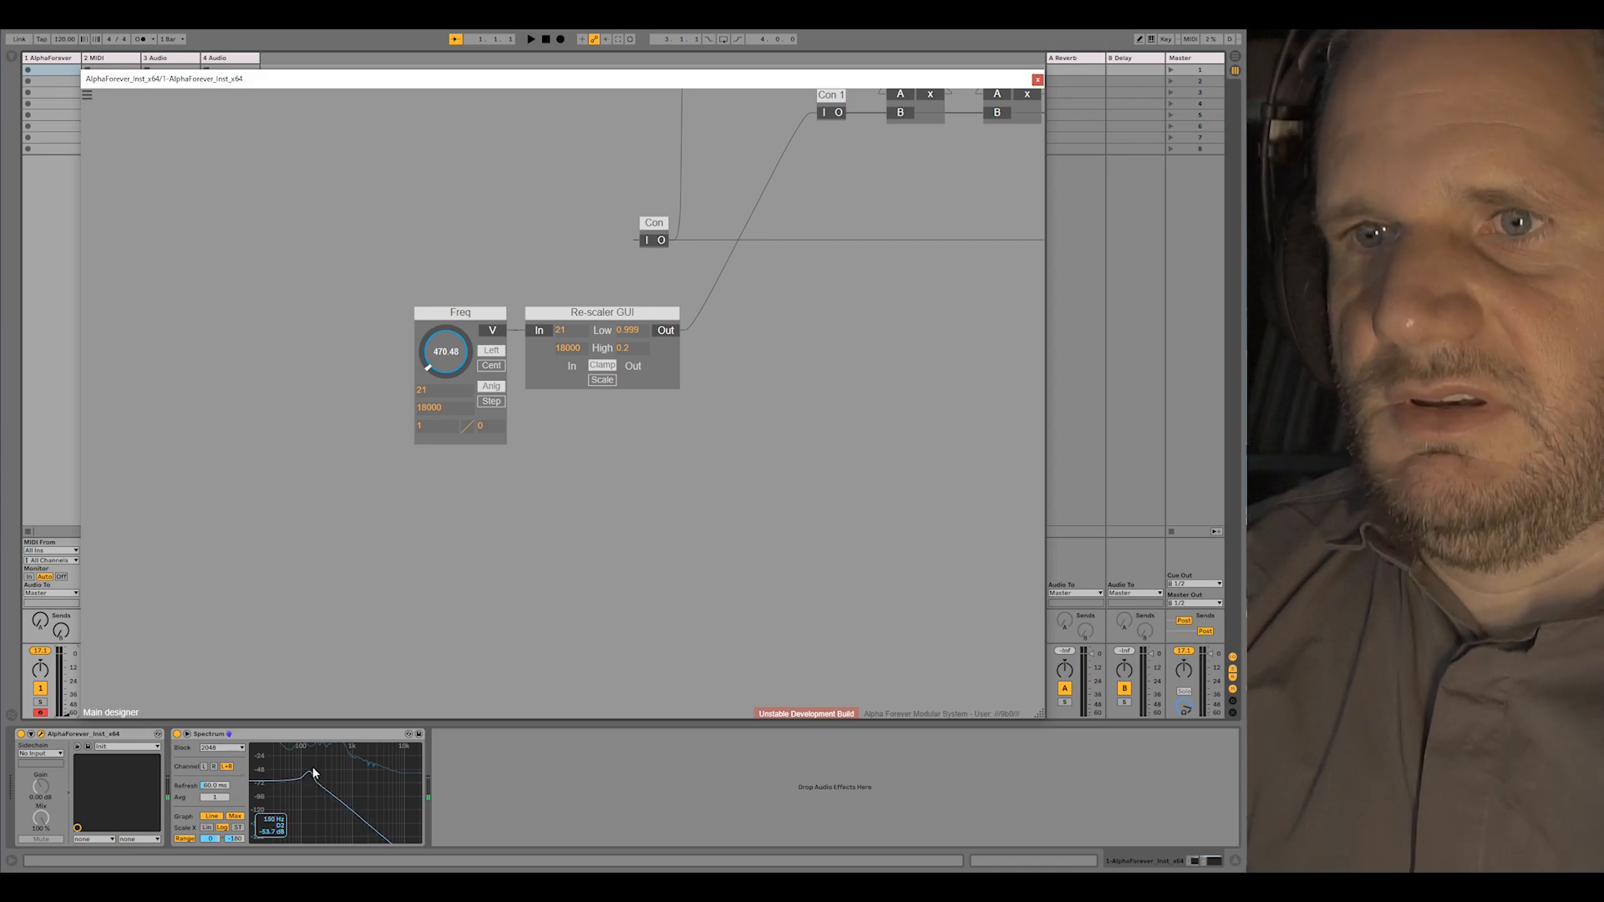
Shift Freq and the Re-scaler GUI to the left and place a duplicate of the Re-scaler GUI after it
left_click_drag(468, 313, 267, 312)
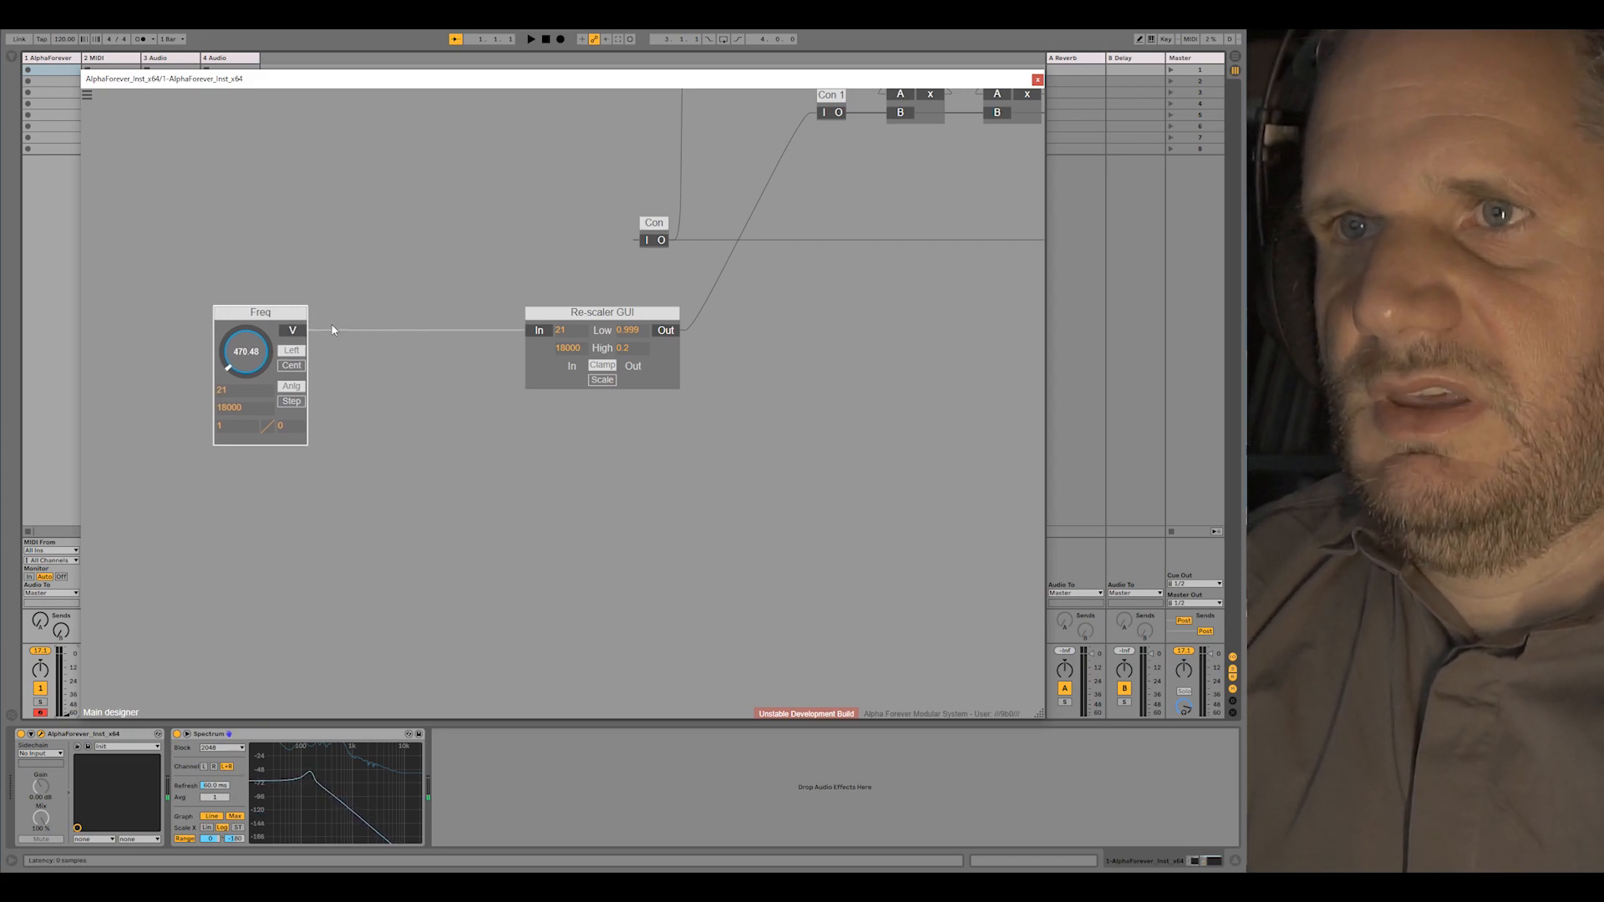
left_click(358, 340)
left_click_drag(544, 324, 386, 326)
left_click(452, 318)
key("ctrl+d")
left_click_drag(480, 426, 801, 315)
left_click(485, 337)
left_click(485, 336)
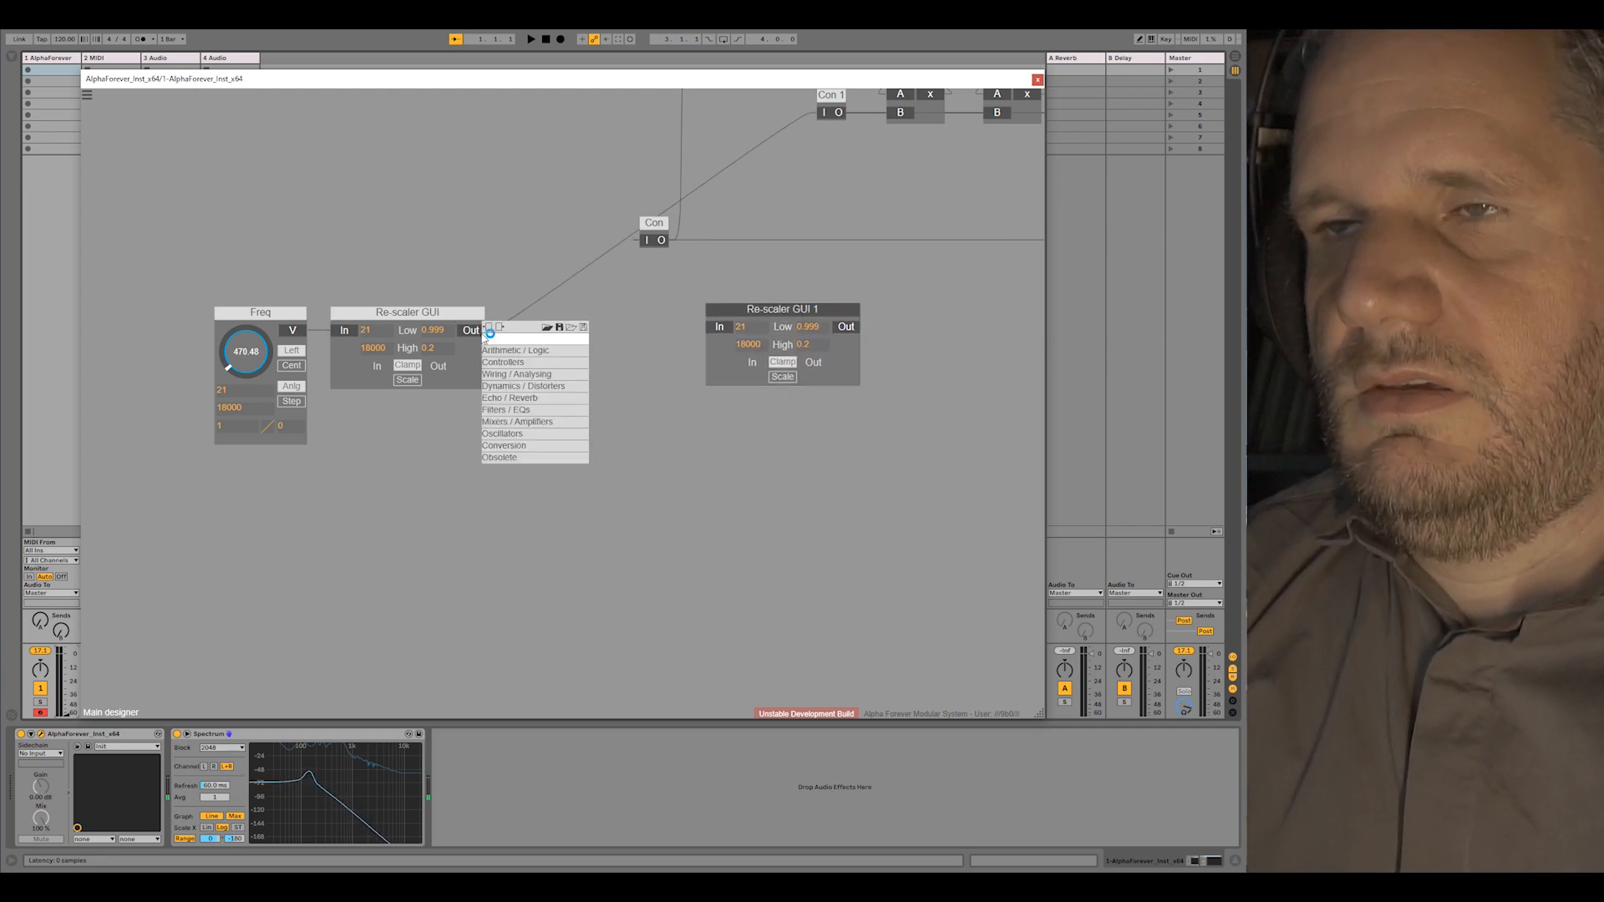
left_click(499, 274)
left_click(474, 333)
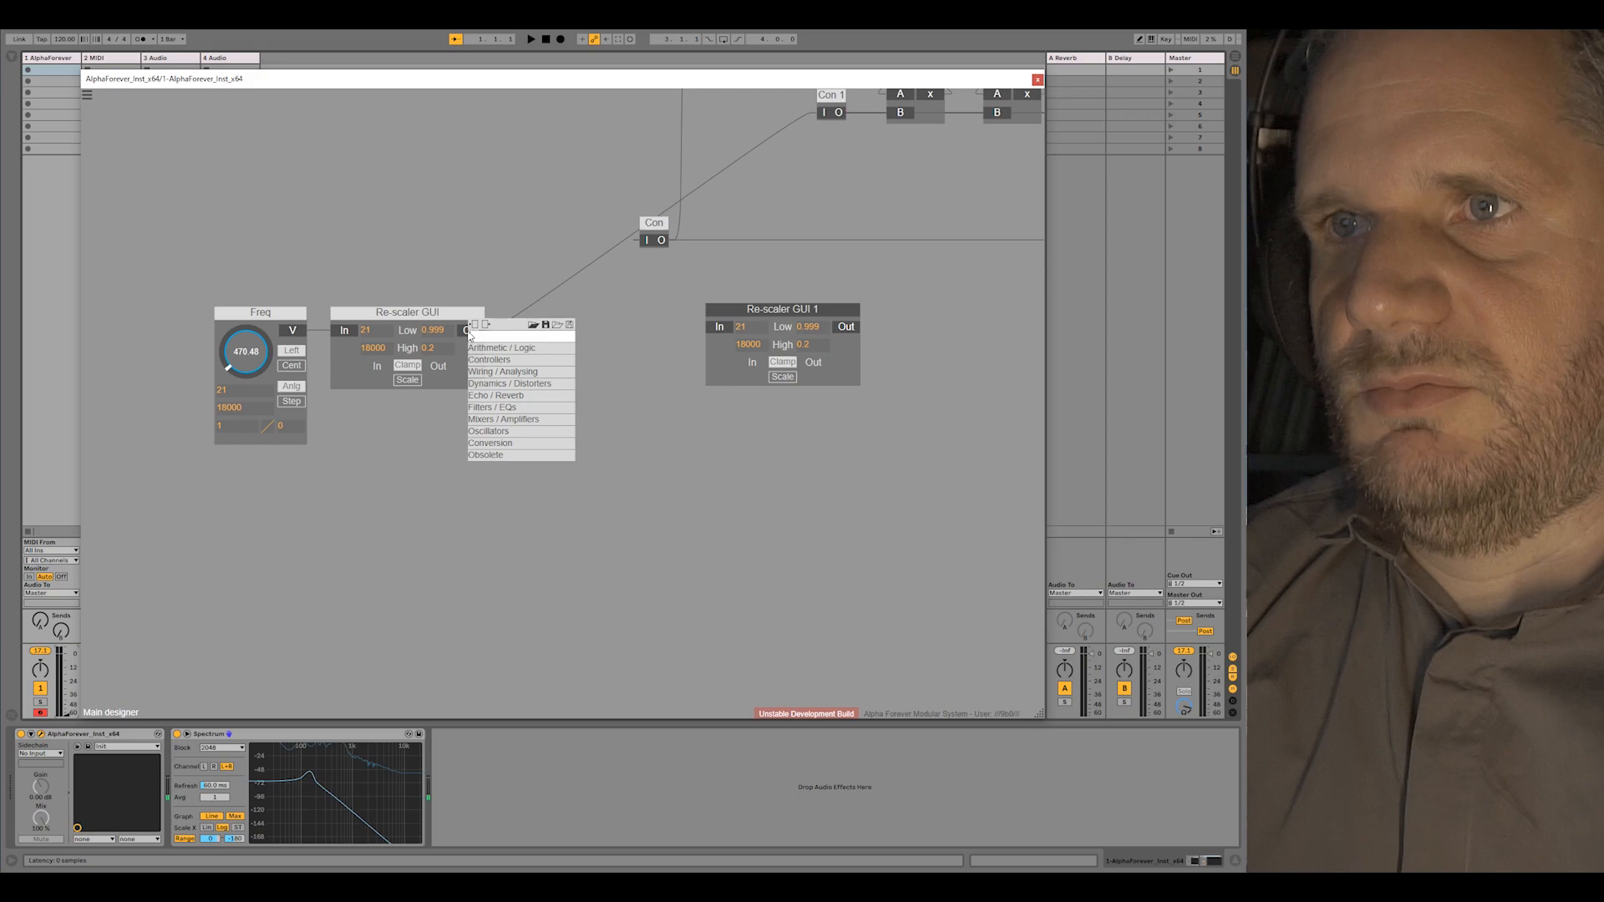
left_click(478, 286)
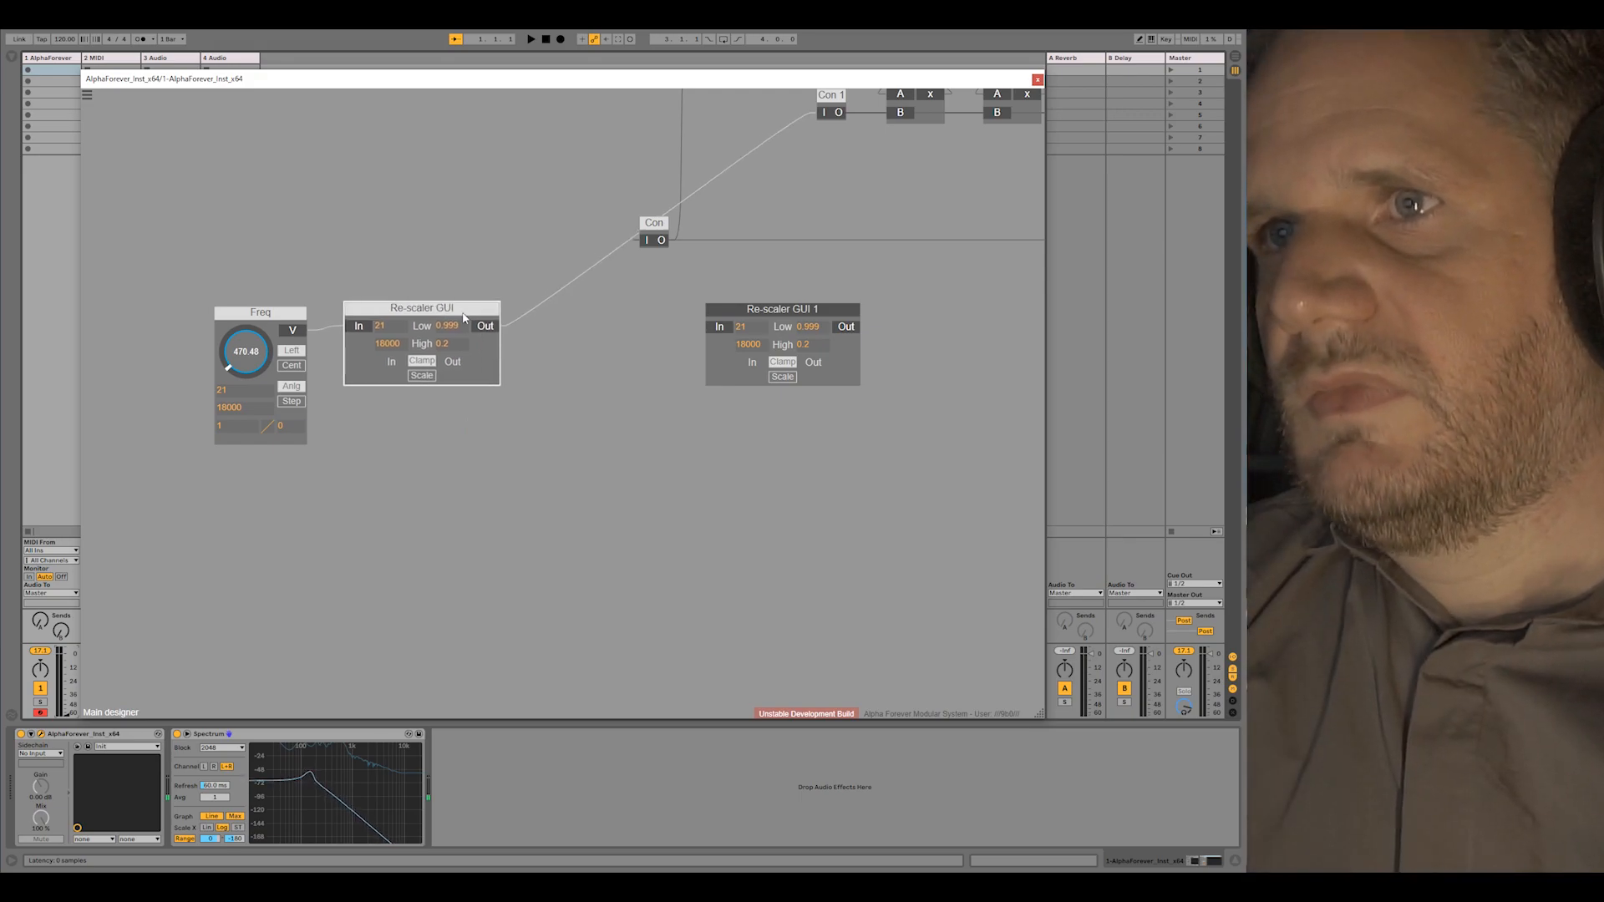
Insert a copy of the Re-scaler GUI between Freq and the original Re-scaler GUI, and delete the unconnected Re-scaler GUI 1
left_click_drag(434, 312, 622, 312)
left_click_drag(283, 315, 223, 316)
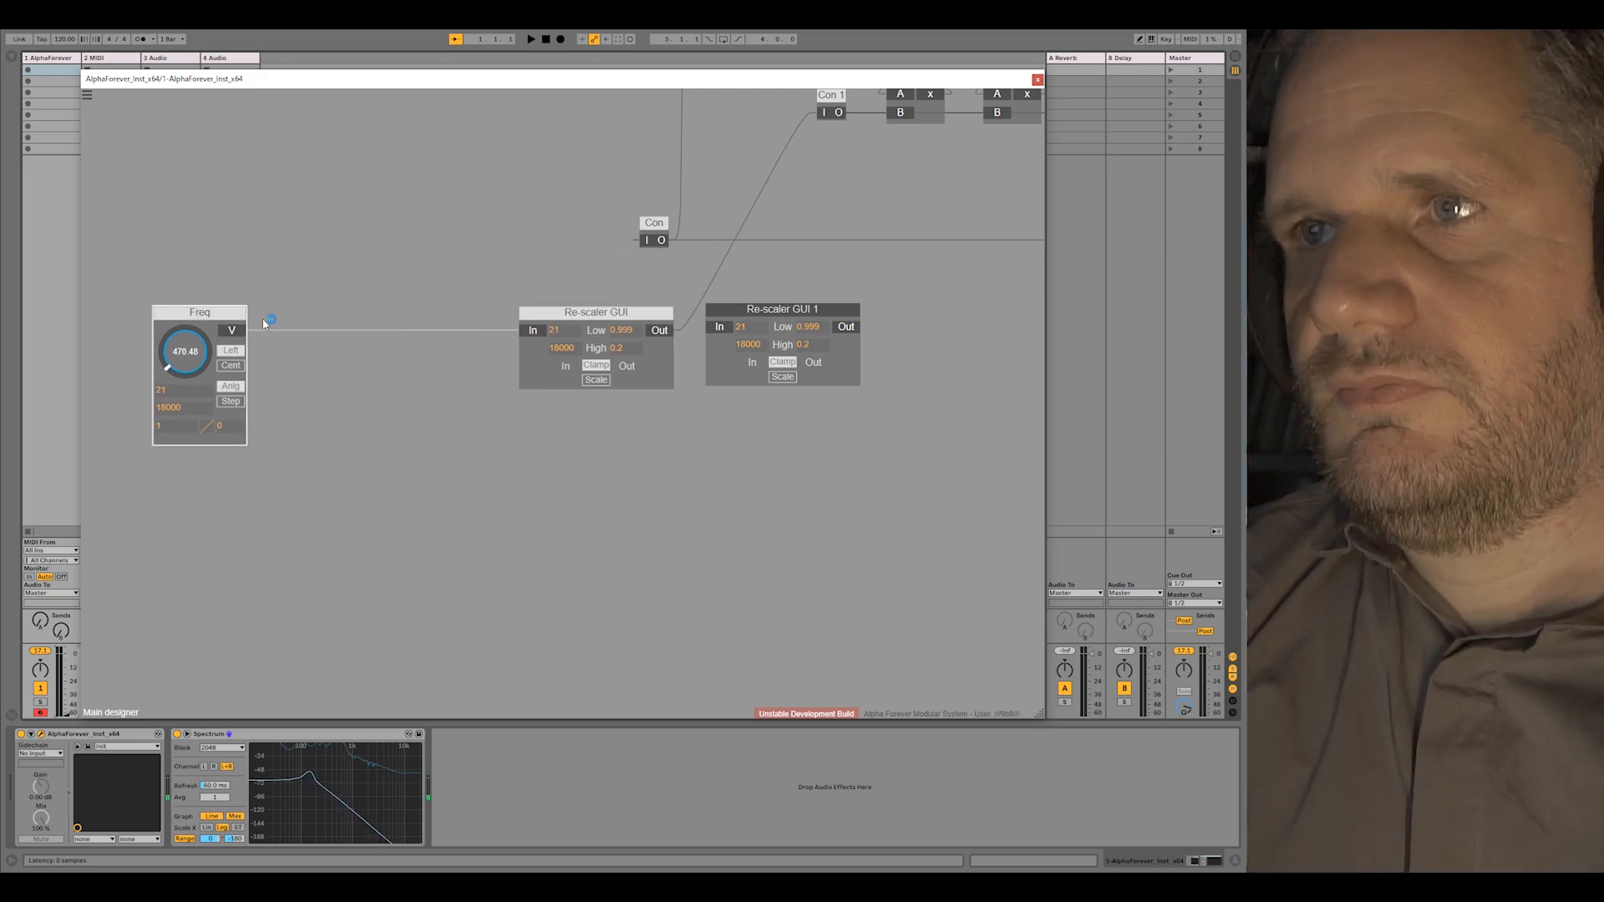
left_click(590, 316)
key("ctrl+c")
key("ctrl+v")
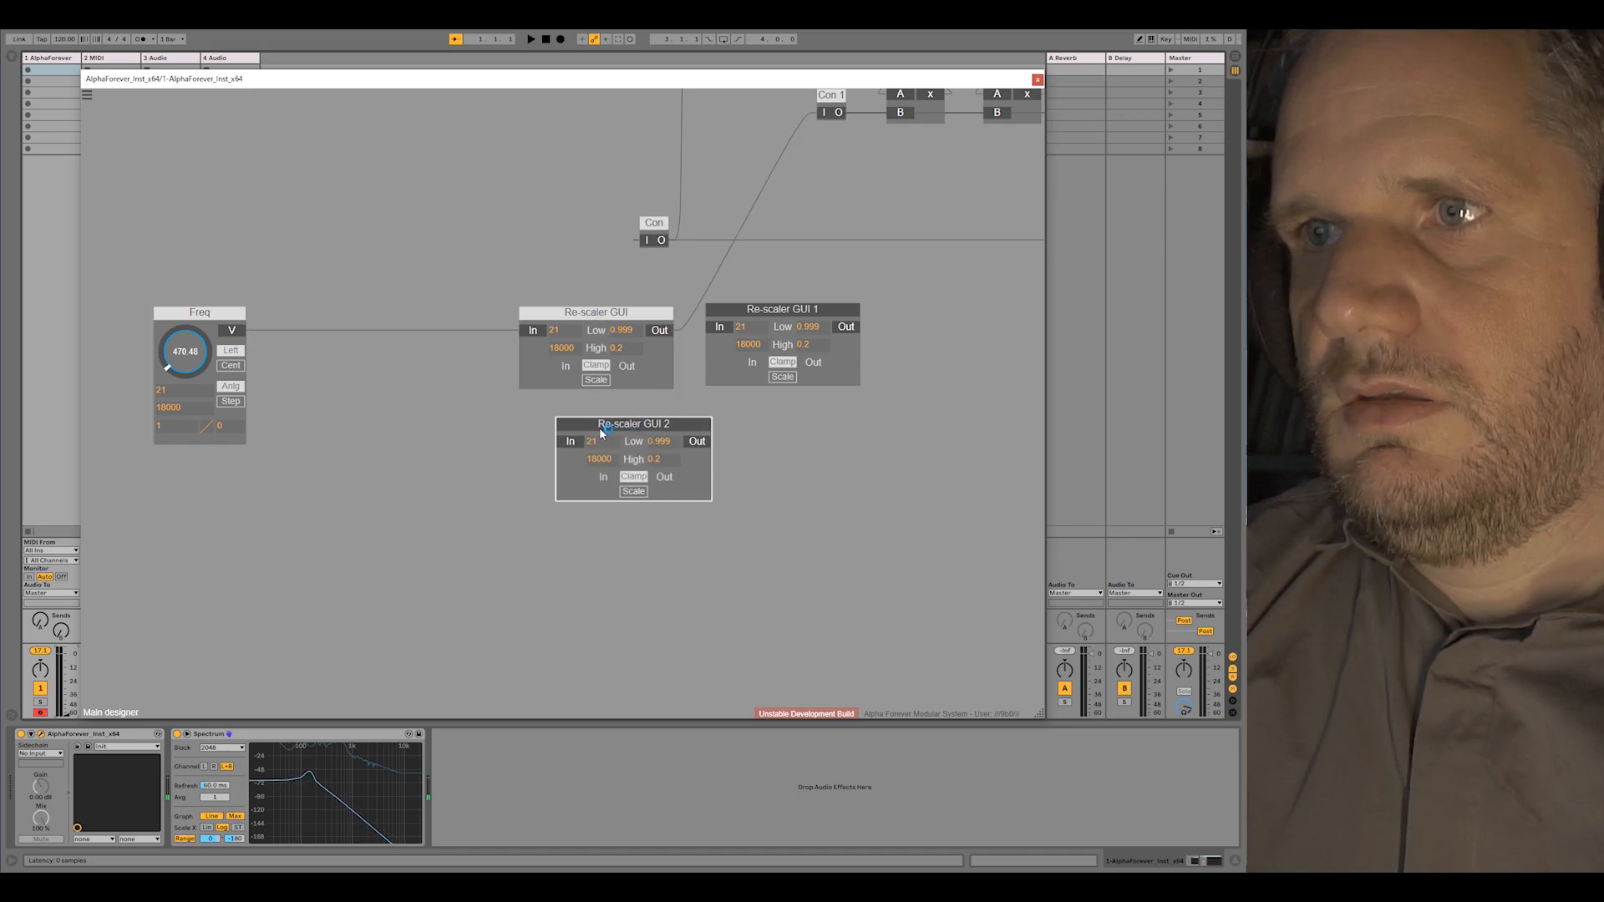
left_click_drag(649, 430, 373, 317)
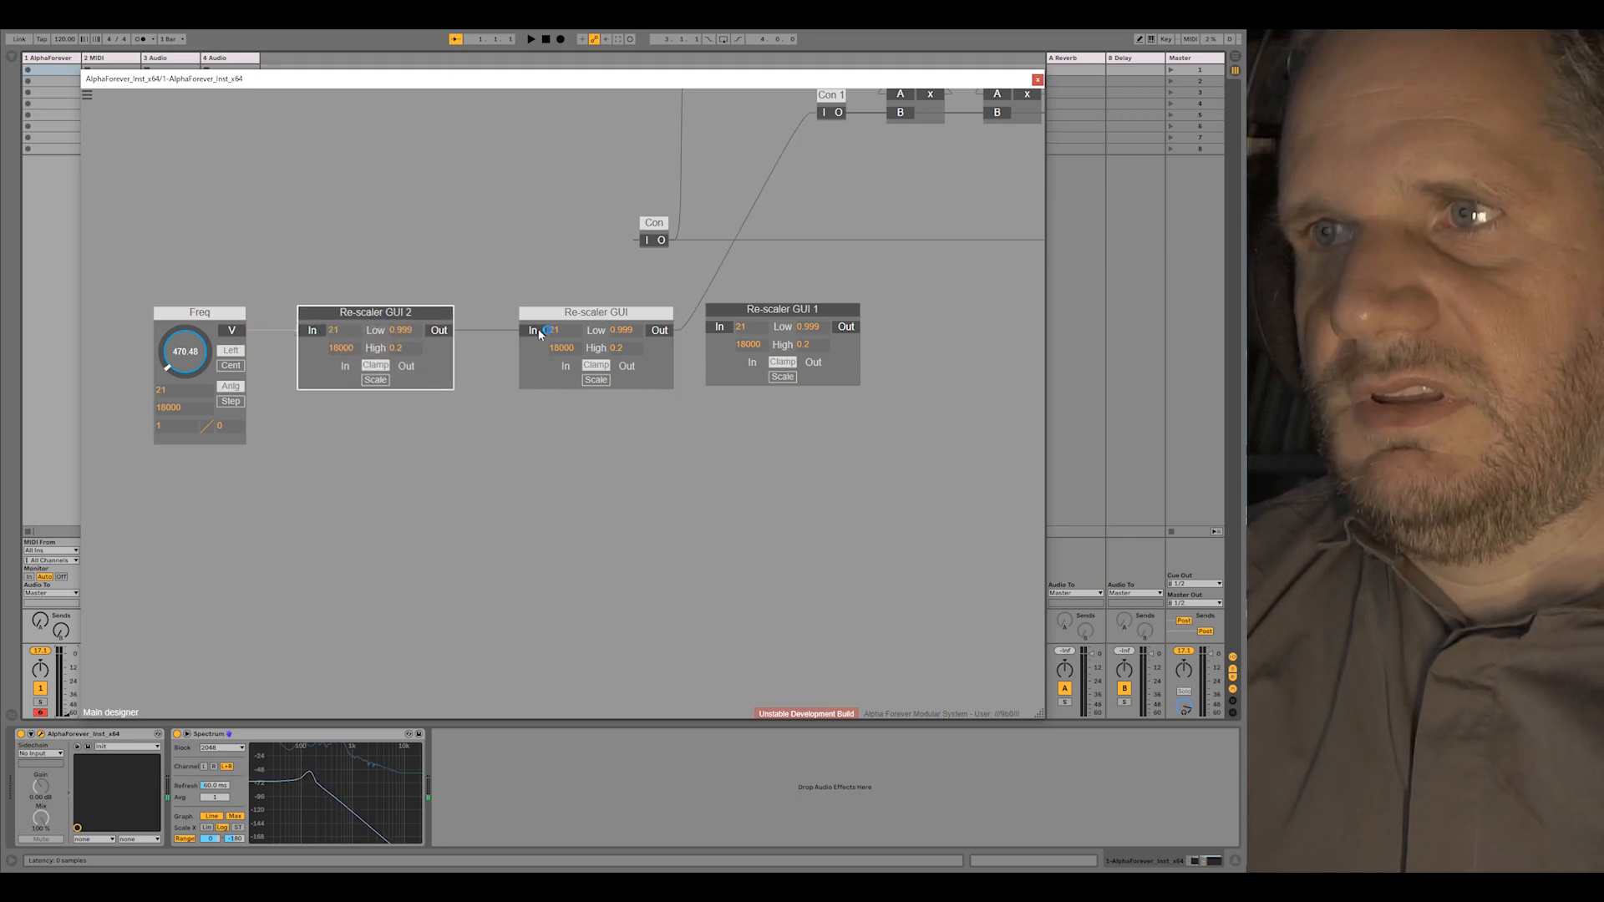
left_click(750, 312)
key("Delete")
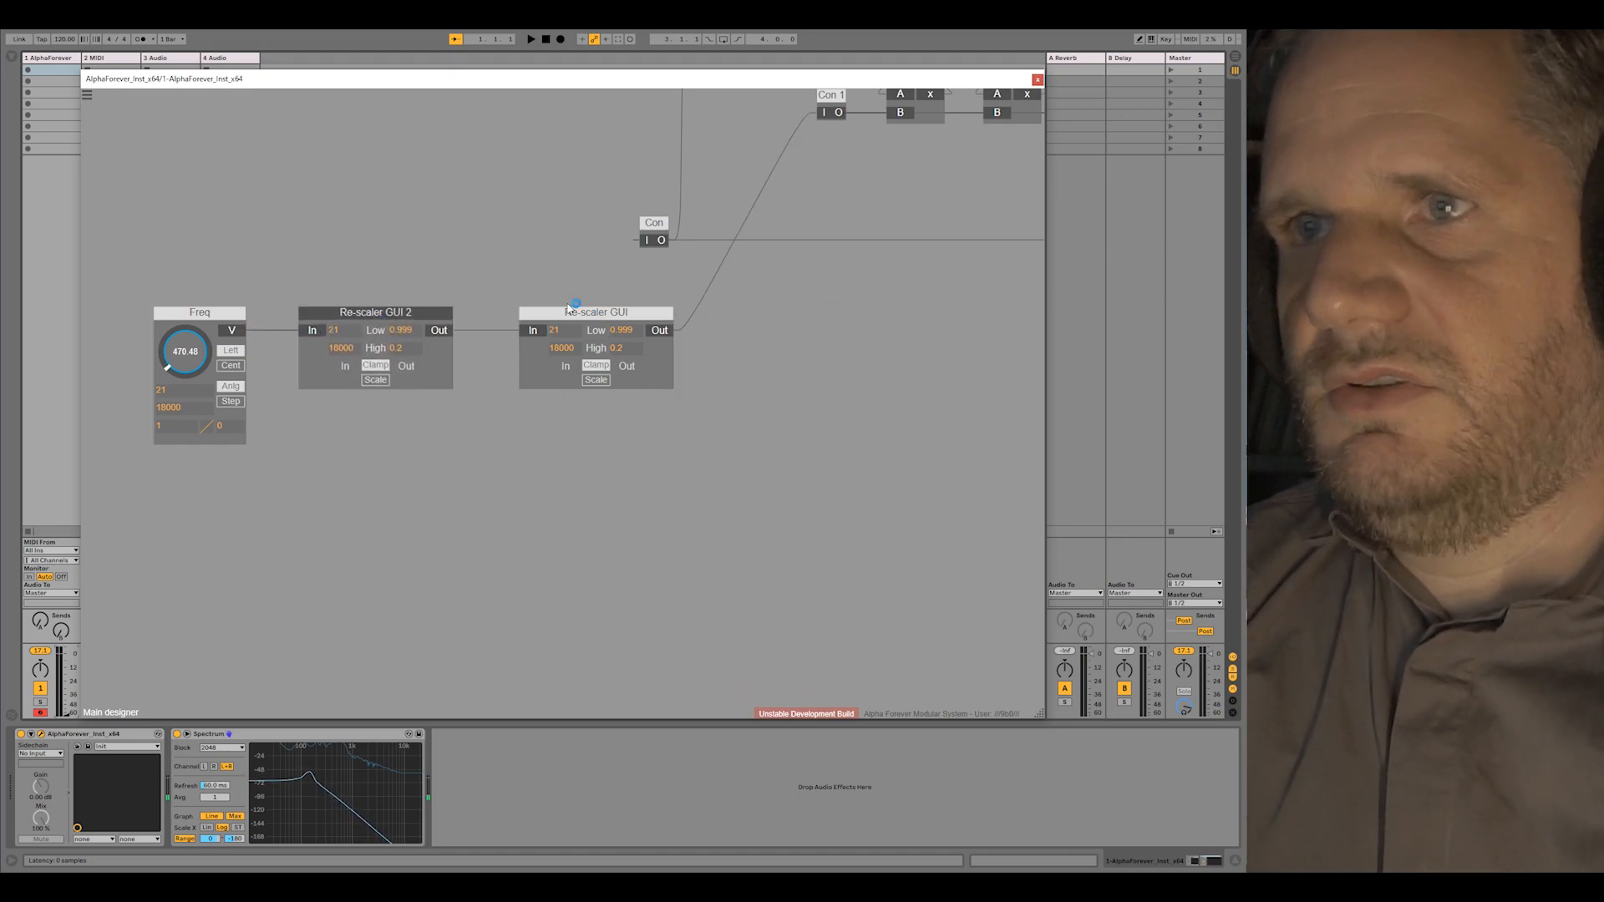
Set Re-scaler GUI 2's low output to 0 and its high output to 1
double_click(404, 331)
type("0")
double_click(403, 349)
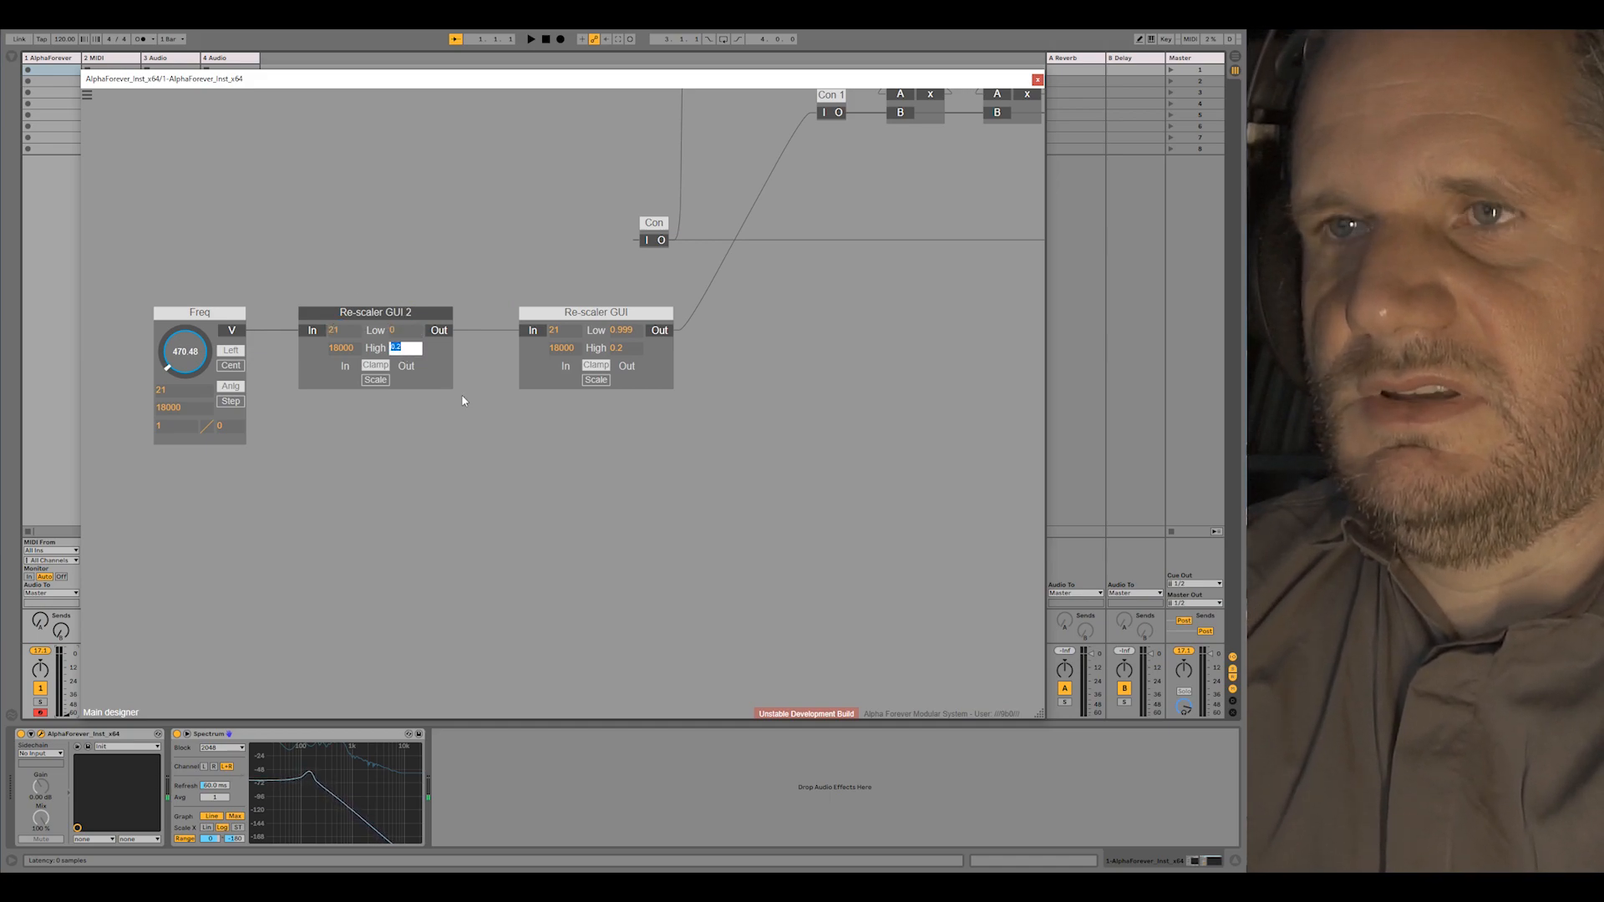
type("1")
Move Freq and Re-scaler GUI 2 to the left and insert a 1-X module after Re-scaler GUI 2
left_click_drag(139, 288, 470, 495)
left_click_drag(434, 314, 290, 315)
left_click_drag(300, 328, 291, 334)
right_click(291, 334)
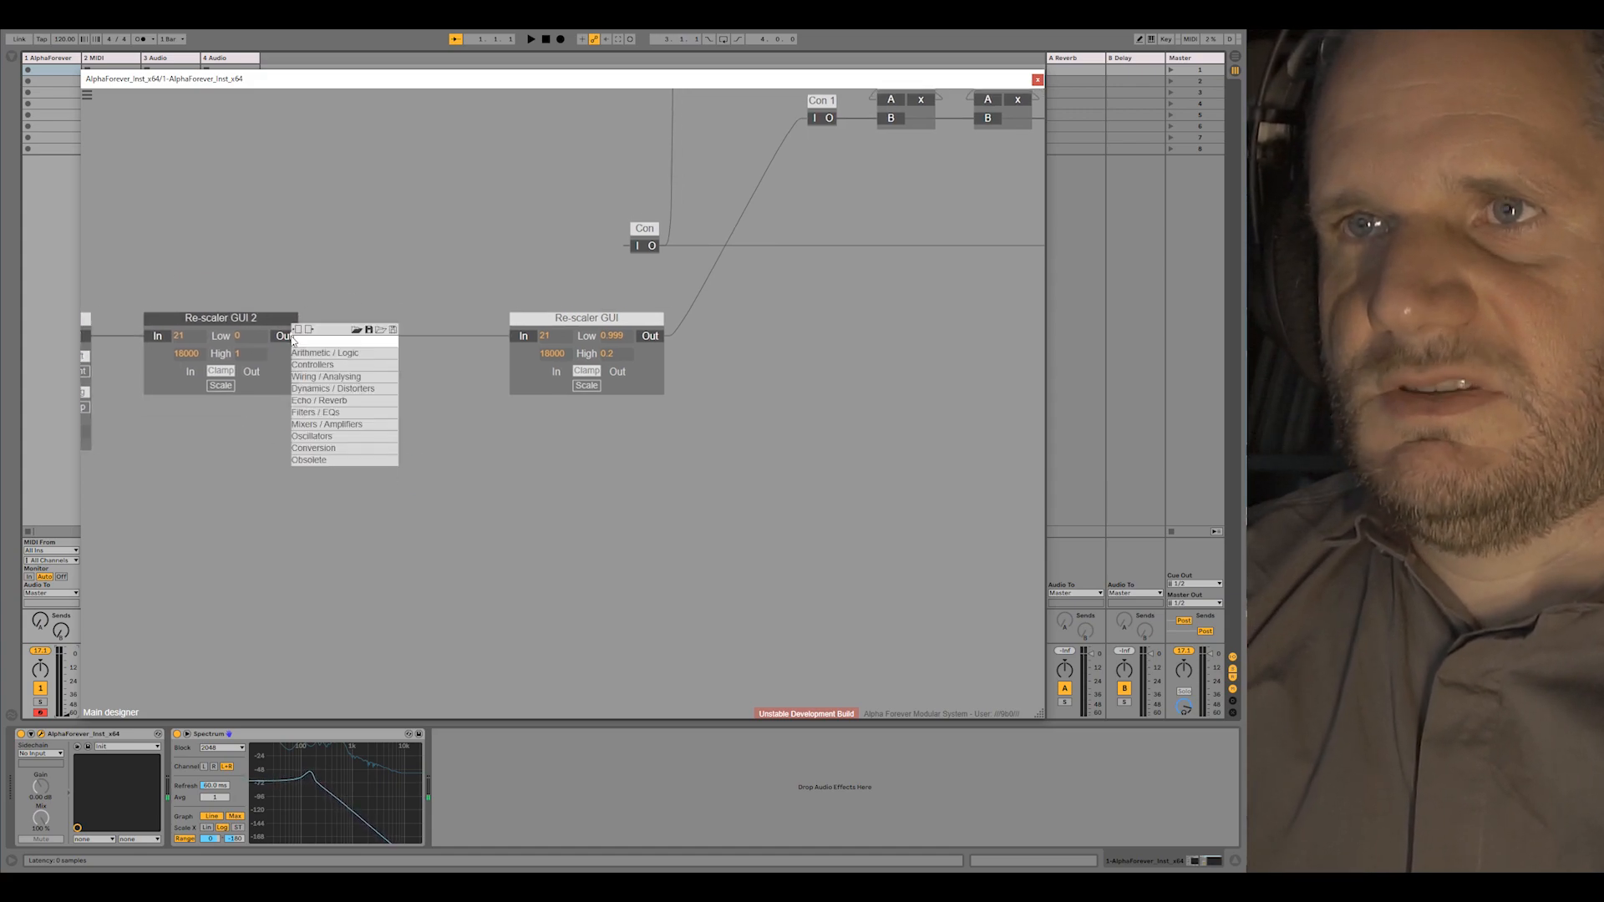
type("1-")
key("Return")
left_click_drag(387, 324, 333, 323)
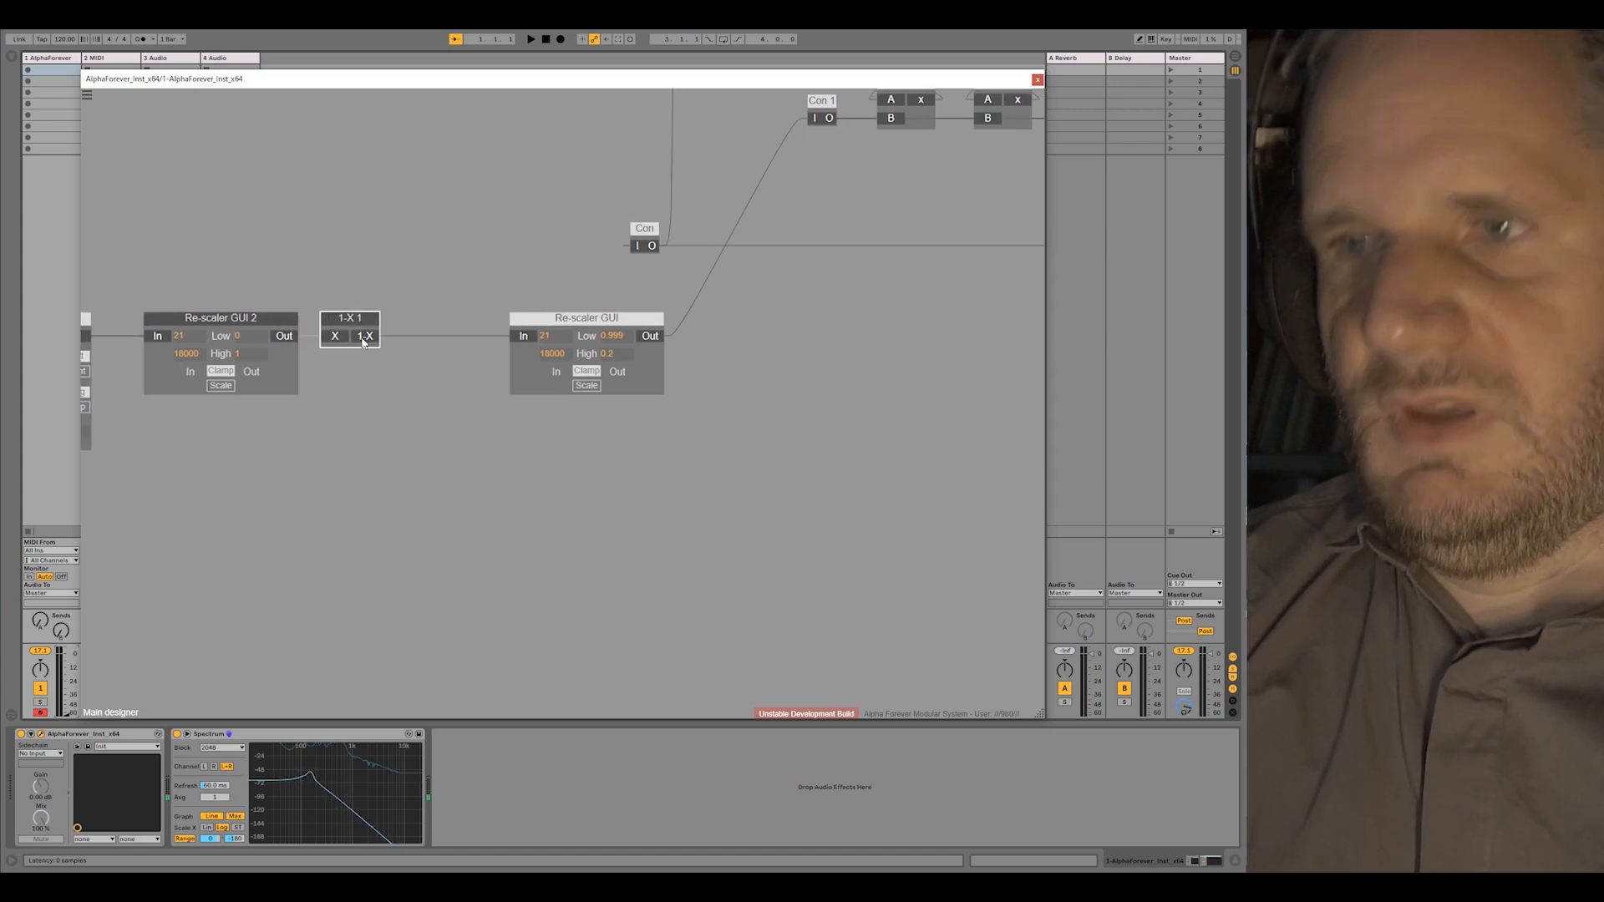
Insert a Mul module after the 1-X module, with both its A and B inputs fed by the 1-X output
right_click(362, 342)
type("mul")
key("Return")
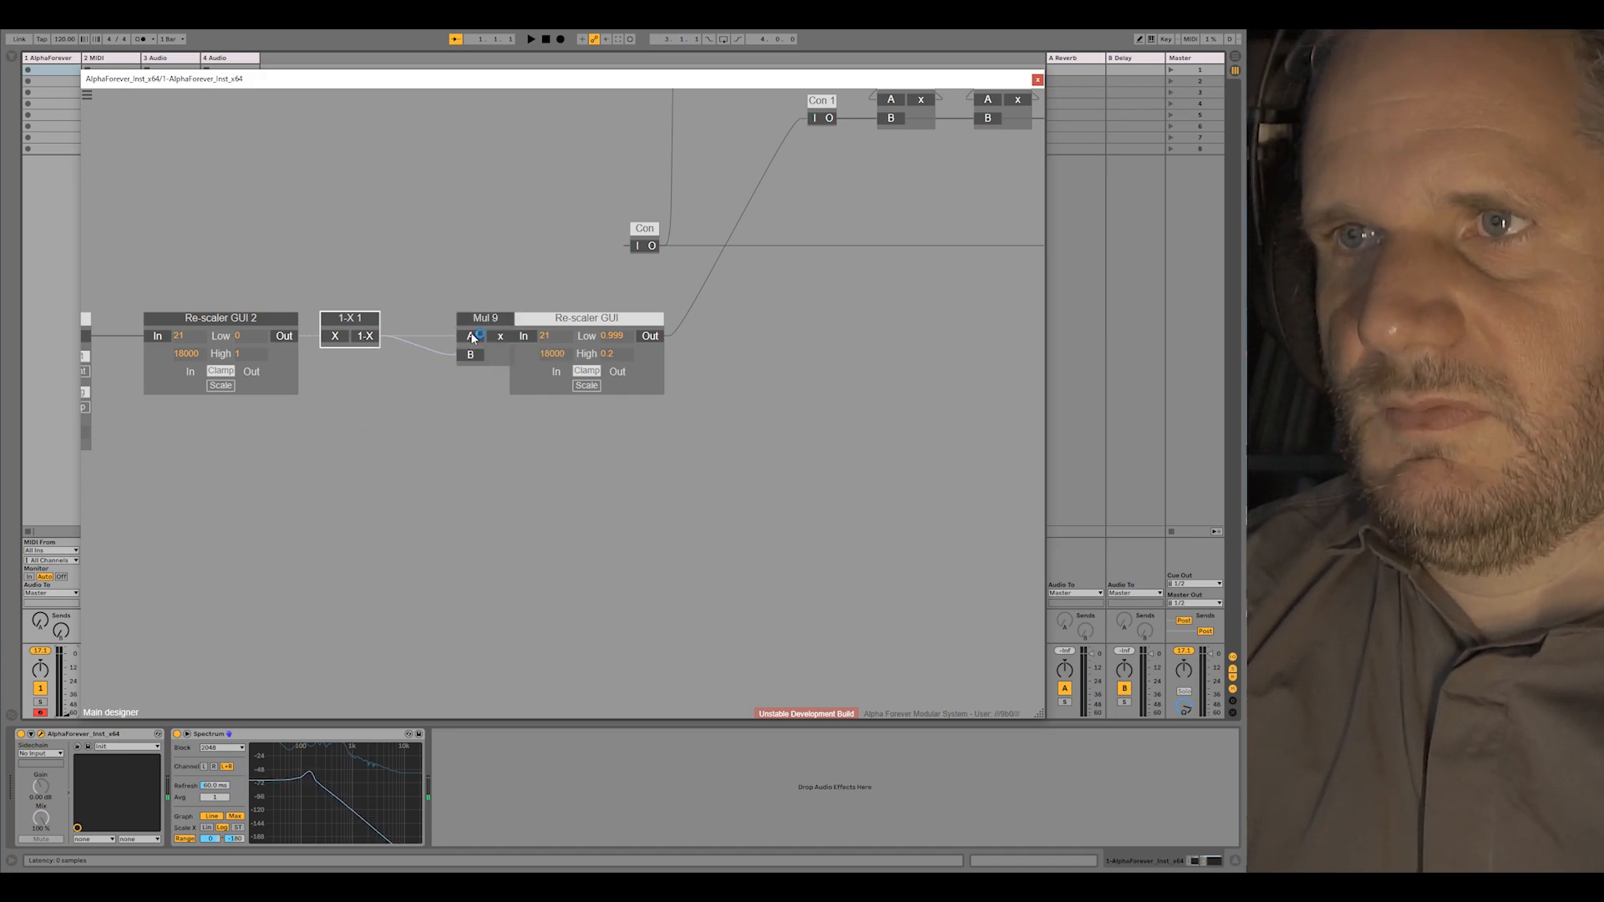
left_click_drag(479, 321, 511, 307)
Insert a second 1-X module between Mul 9 and the Re-scaler GUI and place it close beside Mul 9
scroll(418, 275, "down", 2)
right_click(443, 327)
type("1-")
key("Return")
left_click_drag(422, 269, 439, 267)
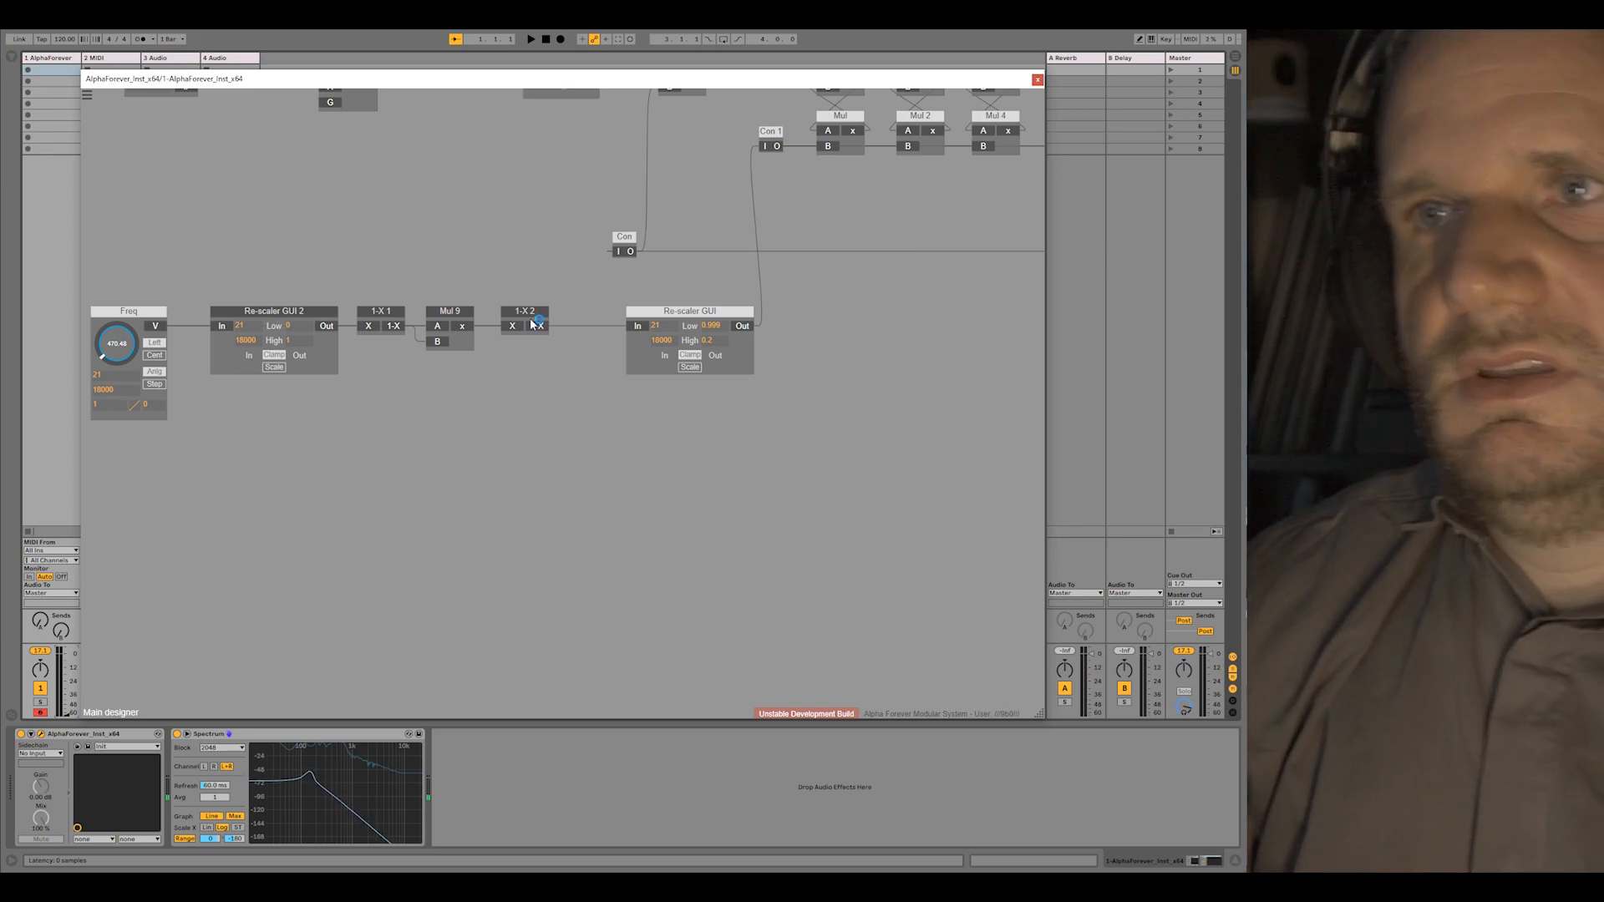
left_click_drag(548, 312, 541, 315)
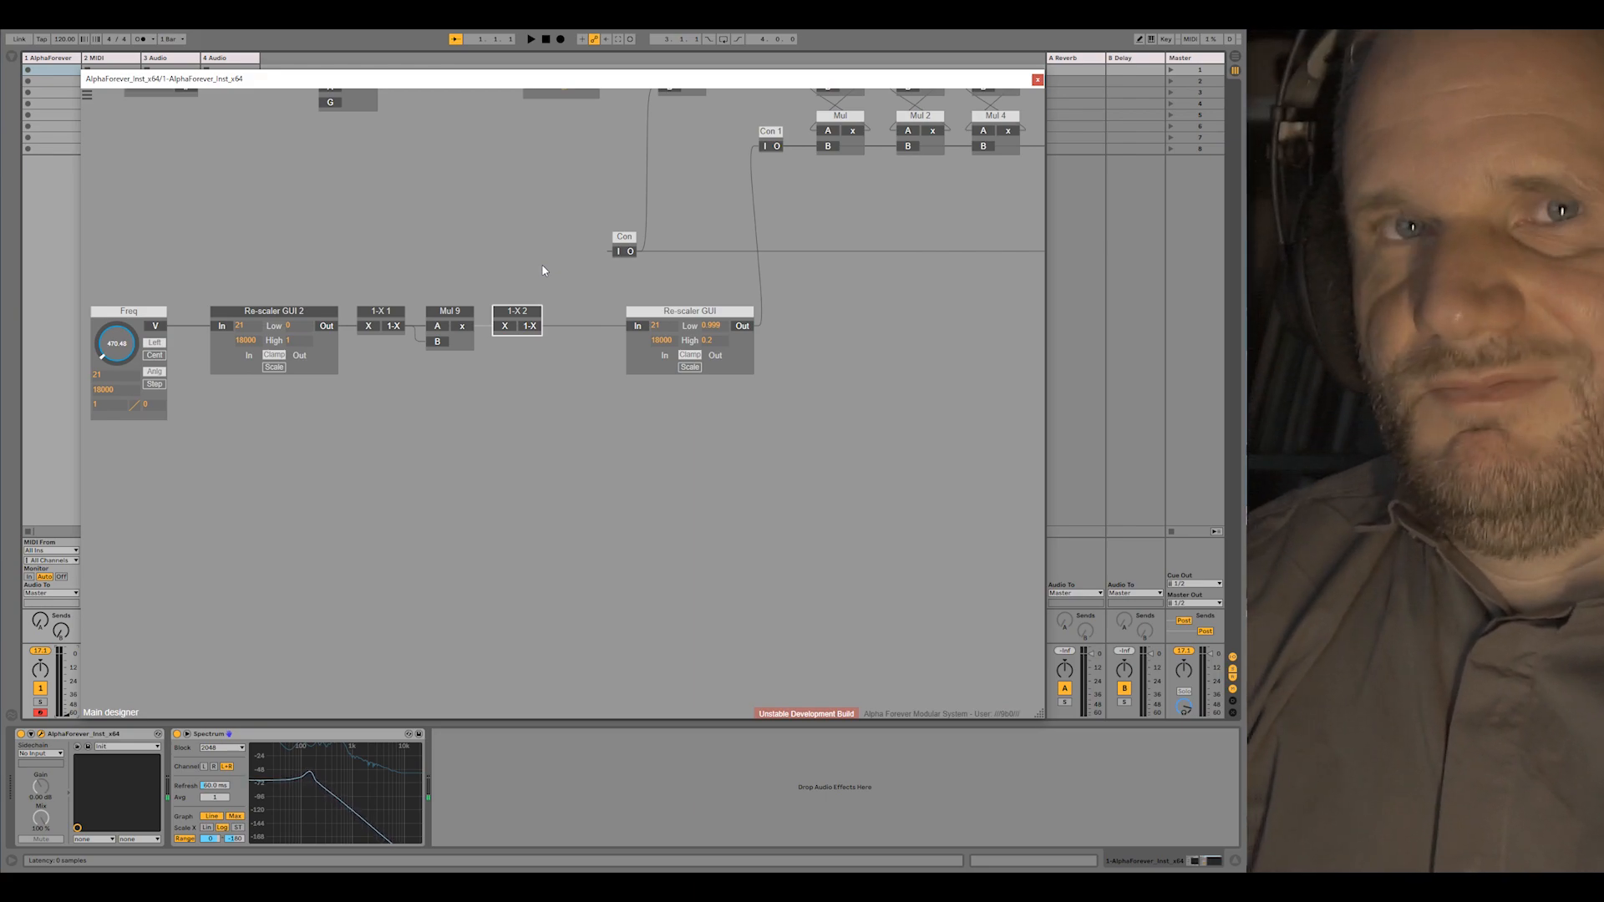
Set the Re-scaler GUI's input range to 0–1 and move the module closer to 1-X 2
left_click_drag(531, 313, 537, 312)
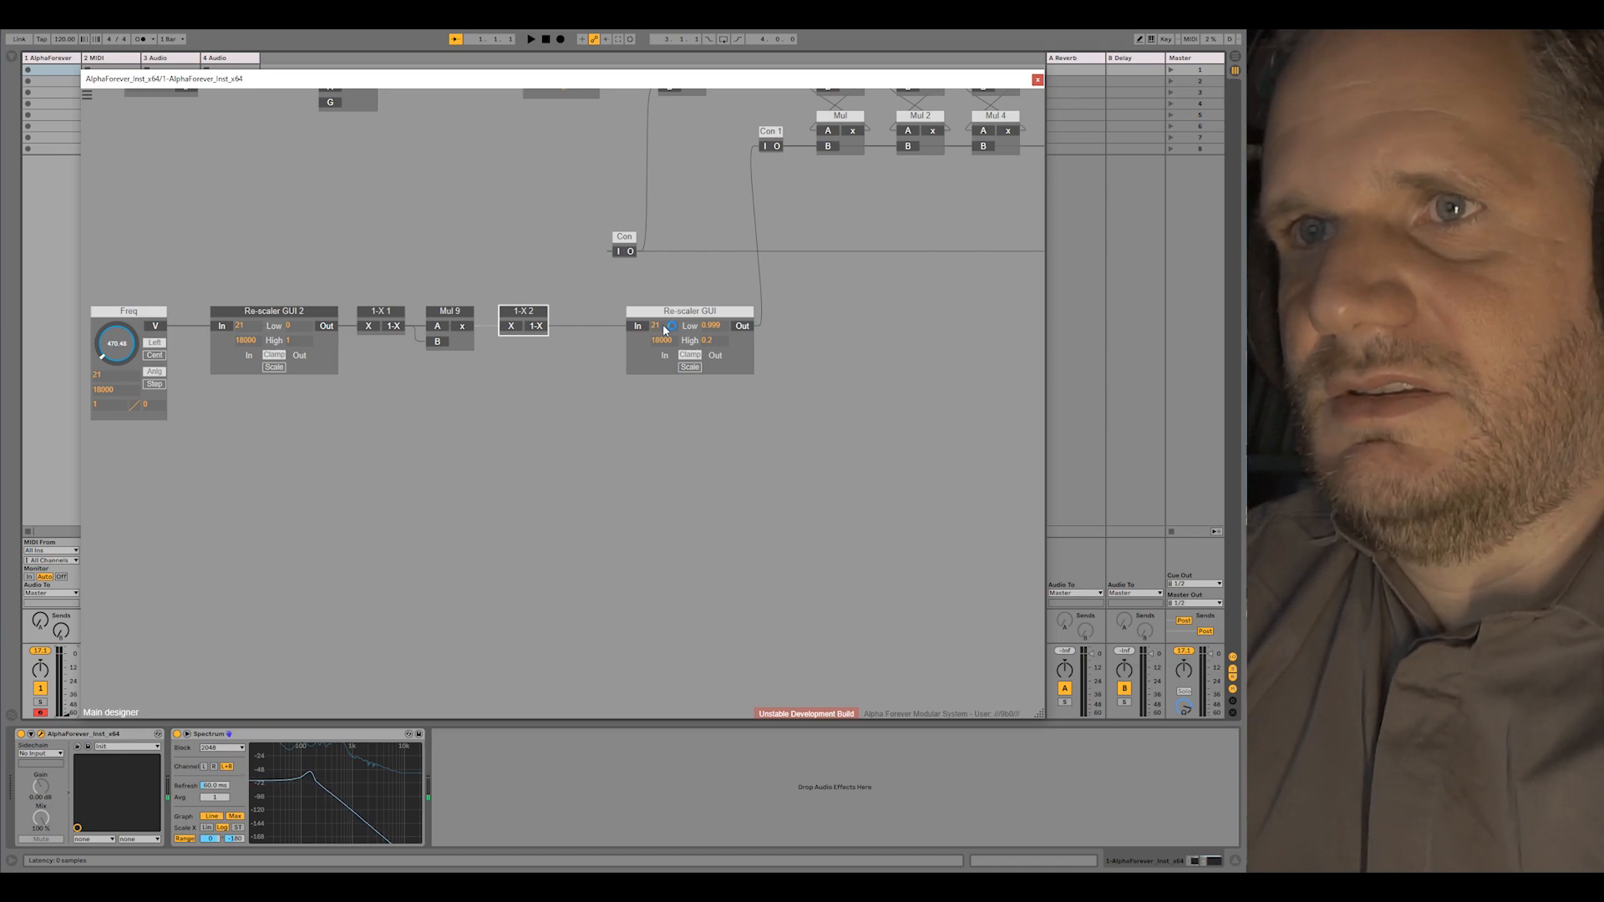
type("1")
left_click(592, 364)
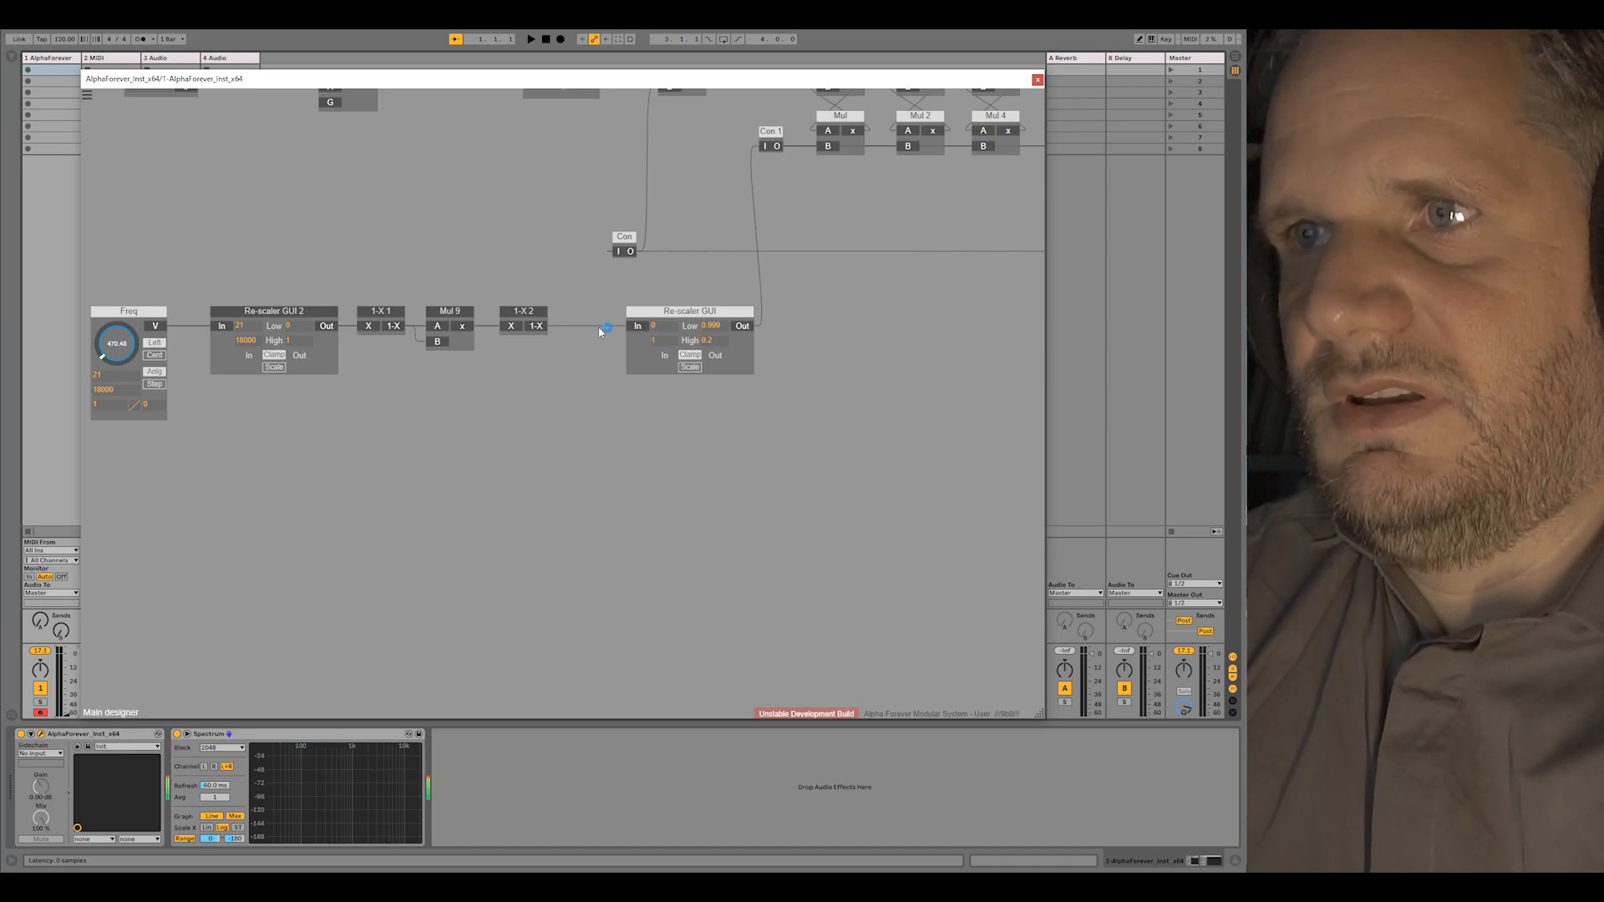
left_click_drag(537, 326, 622, 312)
left_click_drag(274, 484, 378, 486)
scroll(378, 501, "down", 1)
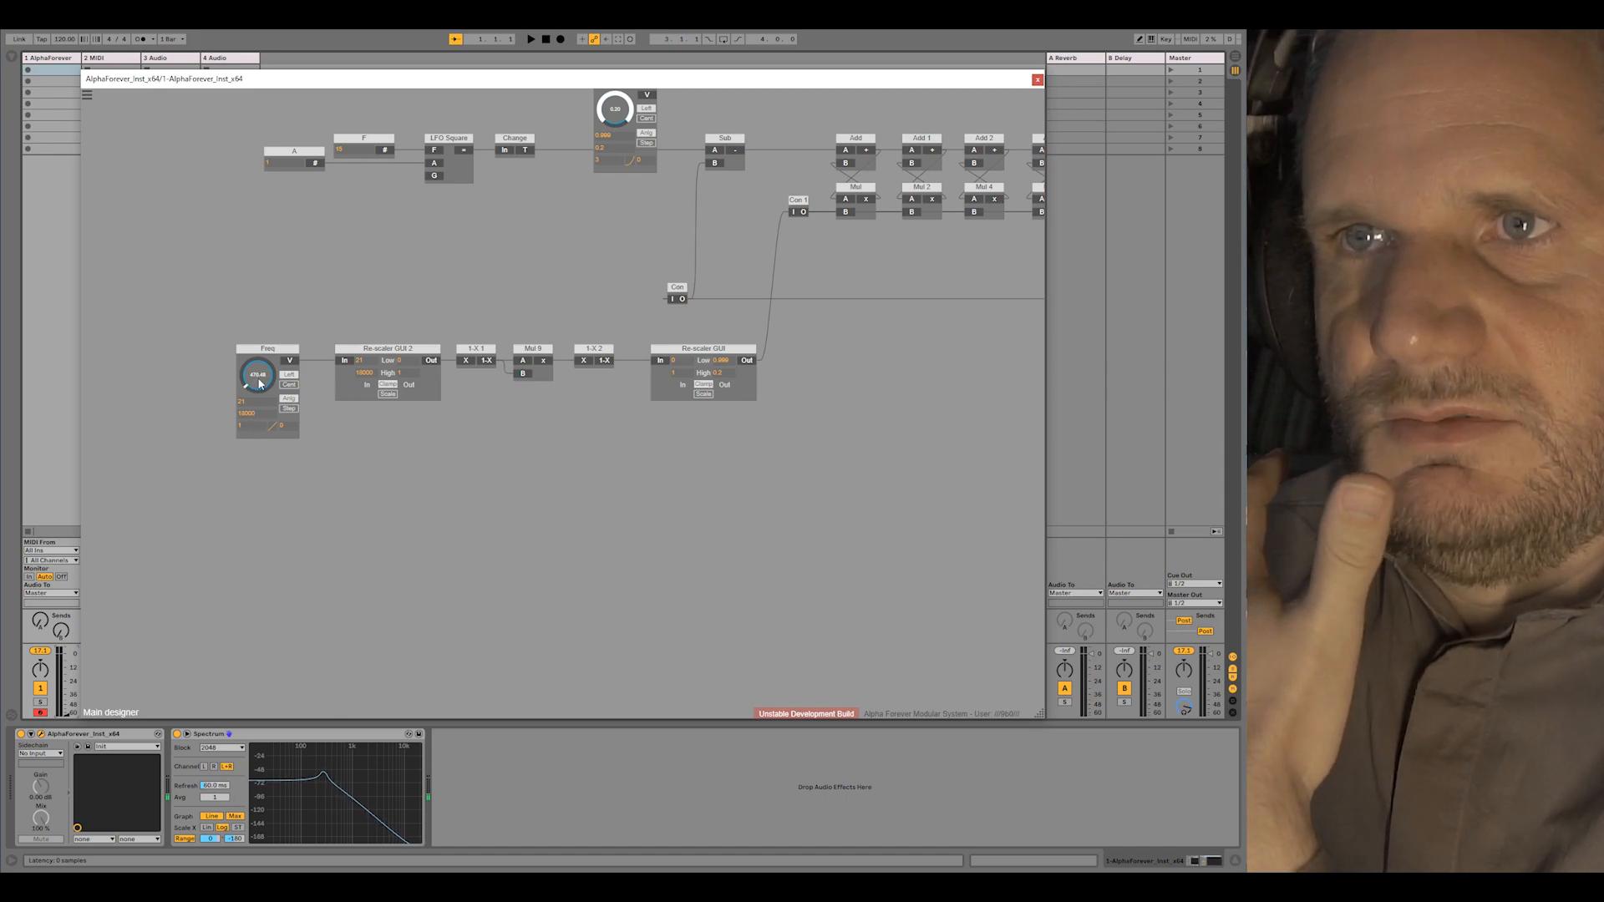
Try several Freq knob values and compare each one with the resonance peak frequency in the Spectrum
mouse_move(320, 759)
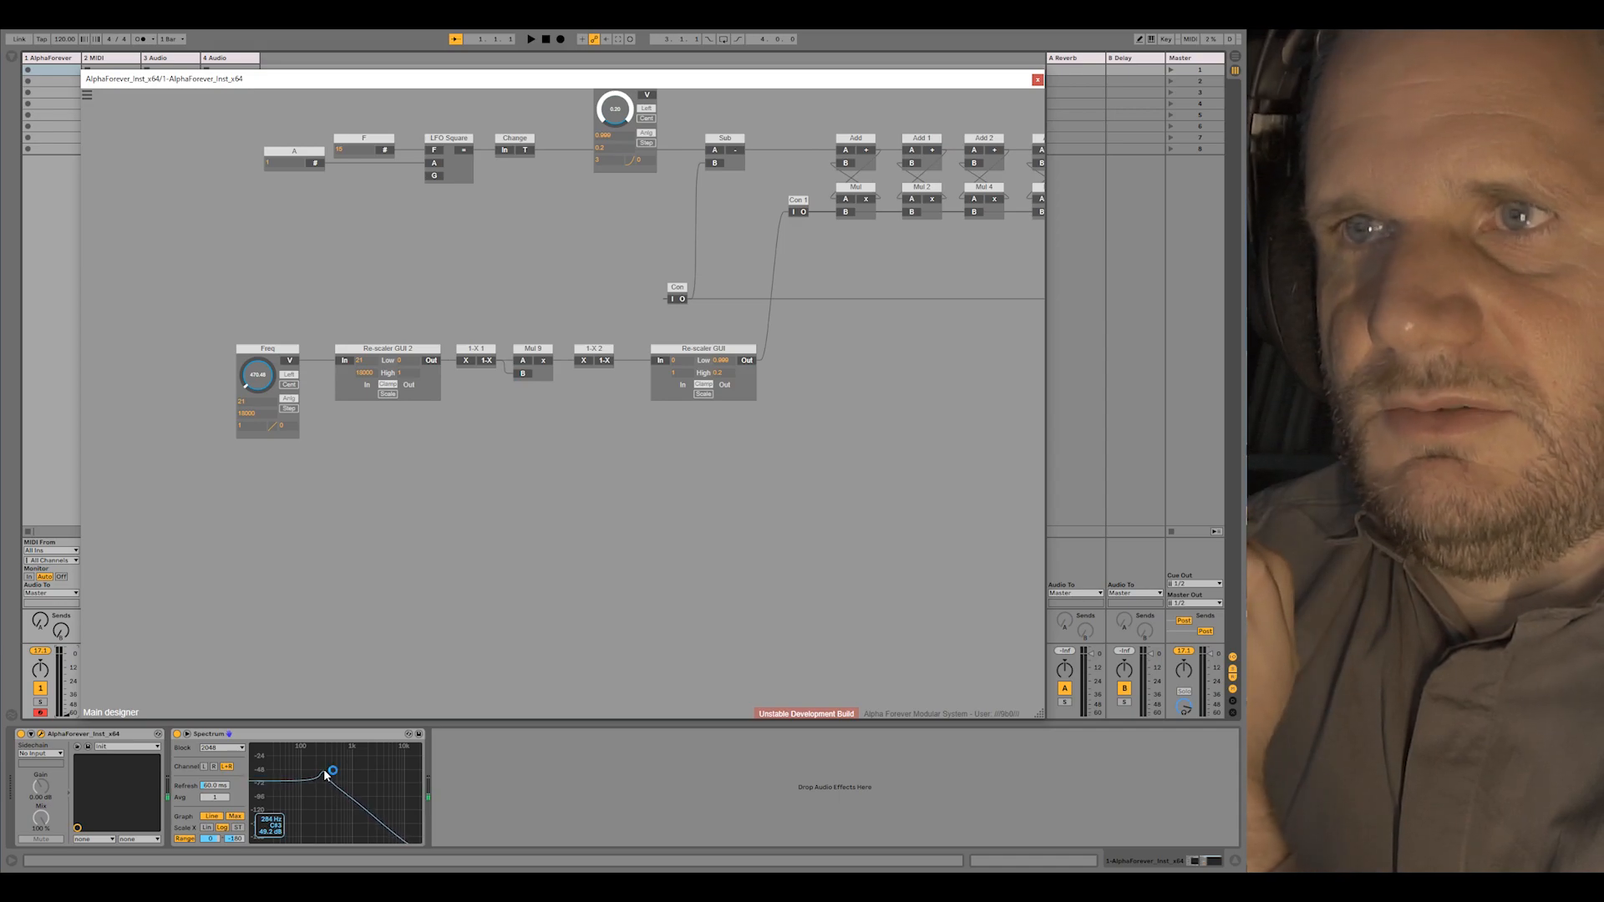
left_click_drag(264, 386, 267, 370)
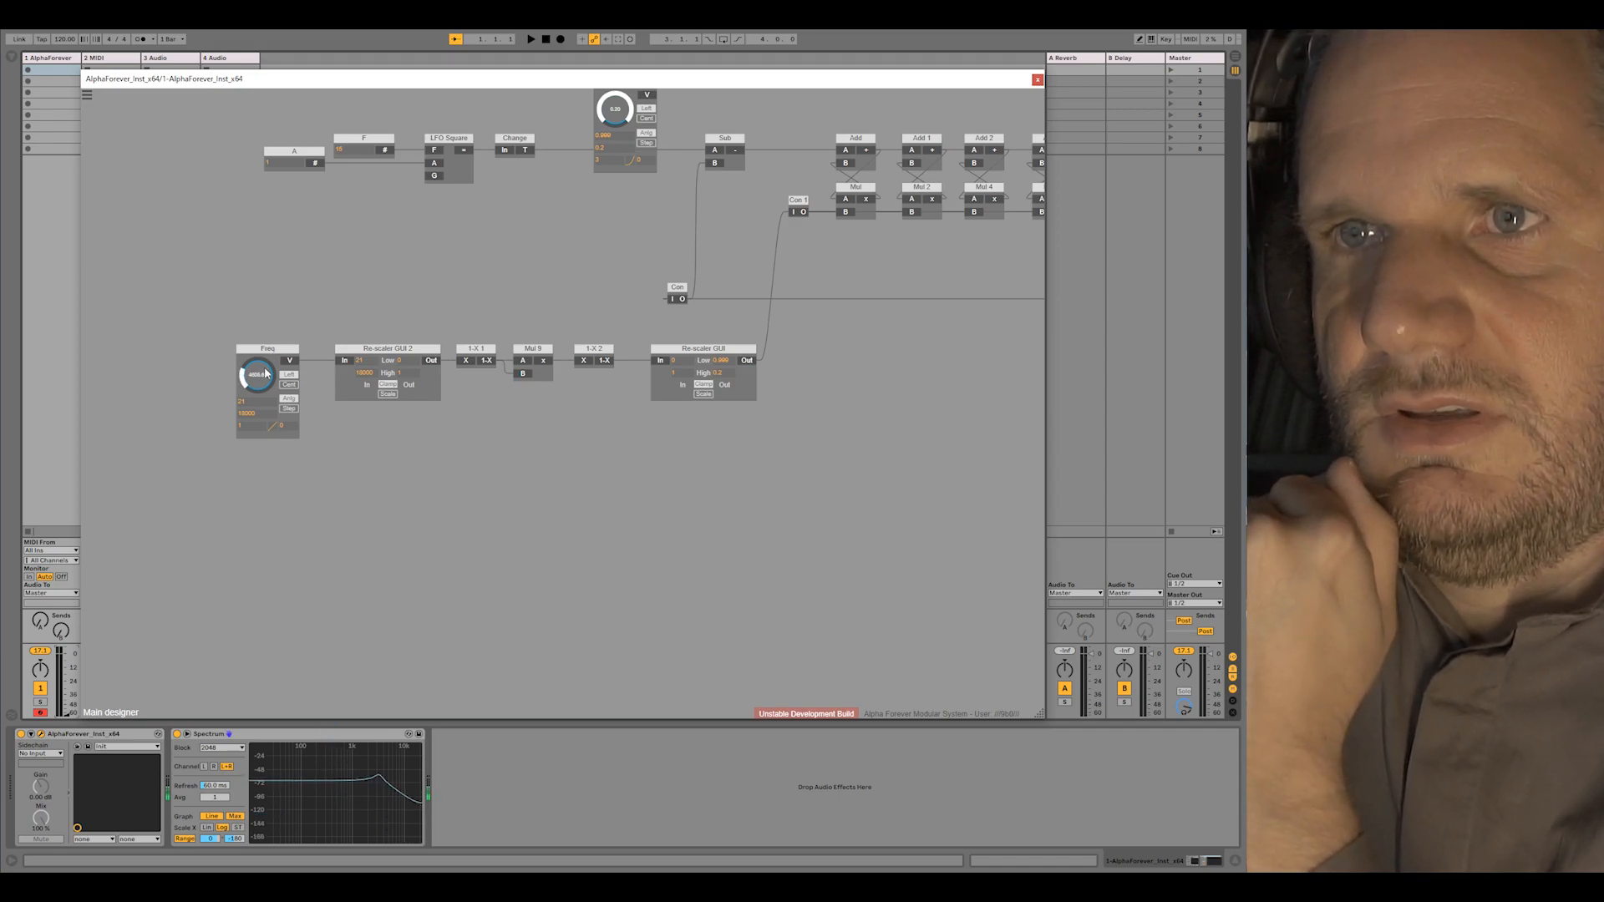
mouse_move(330, 764)
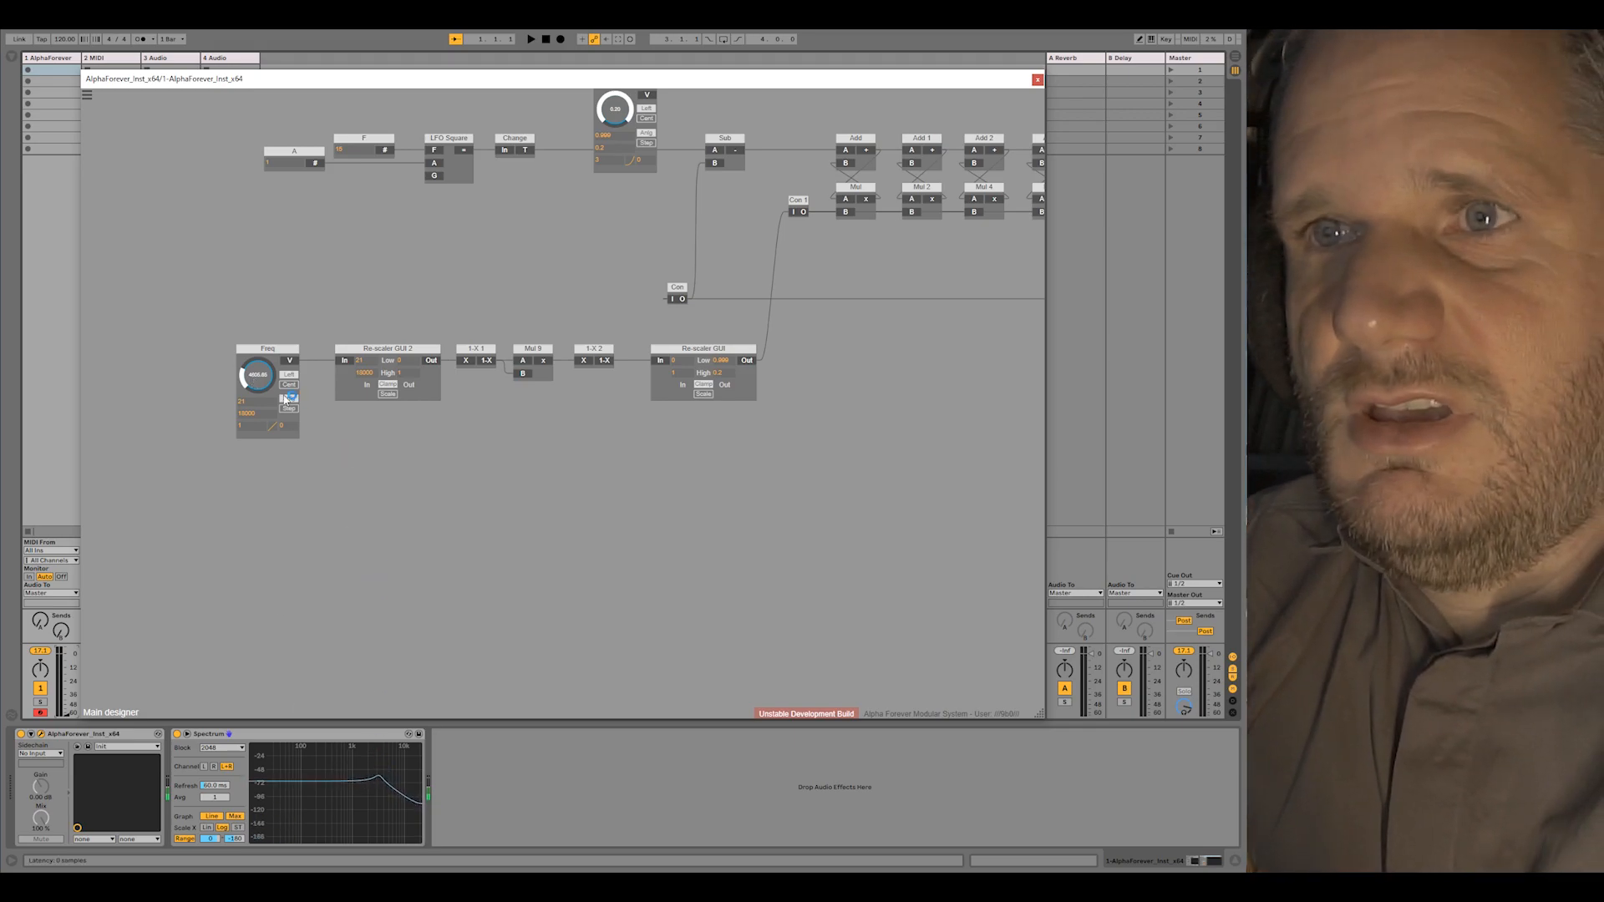
left_click_drag(262, 373, 270, 357)
mouse_move(393, 773)
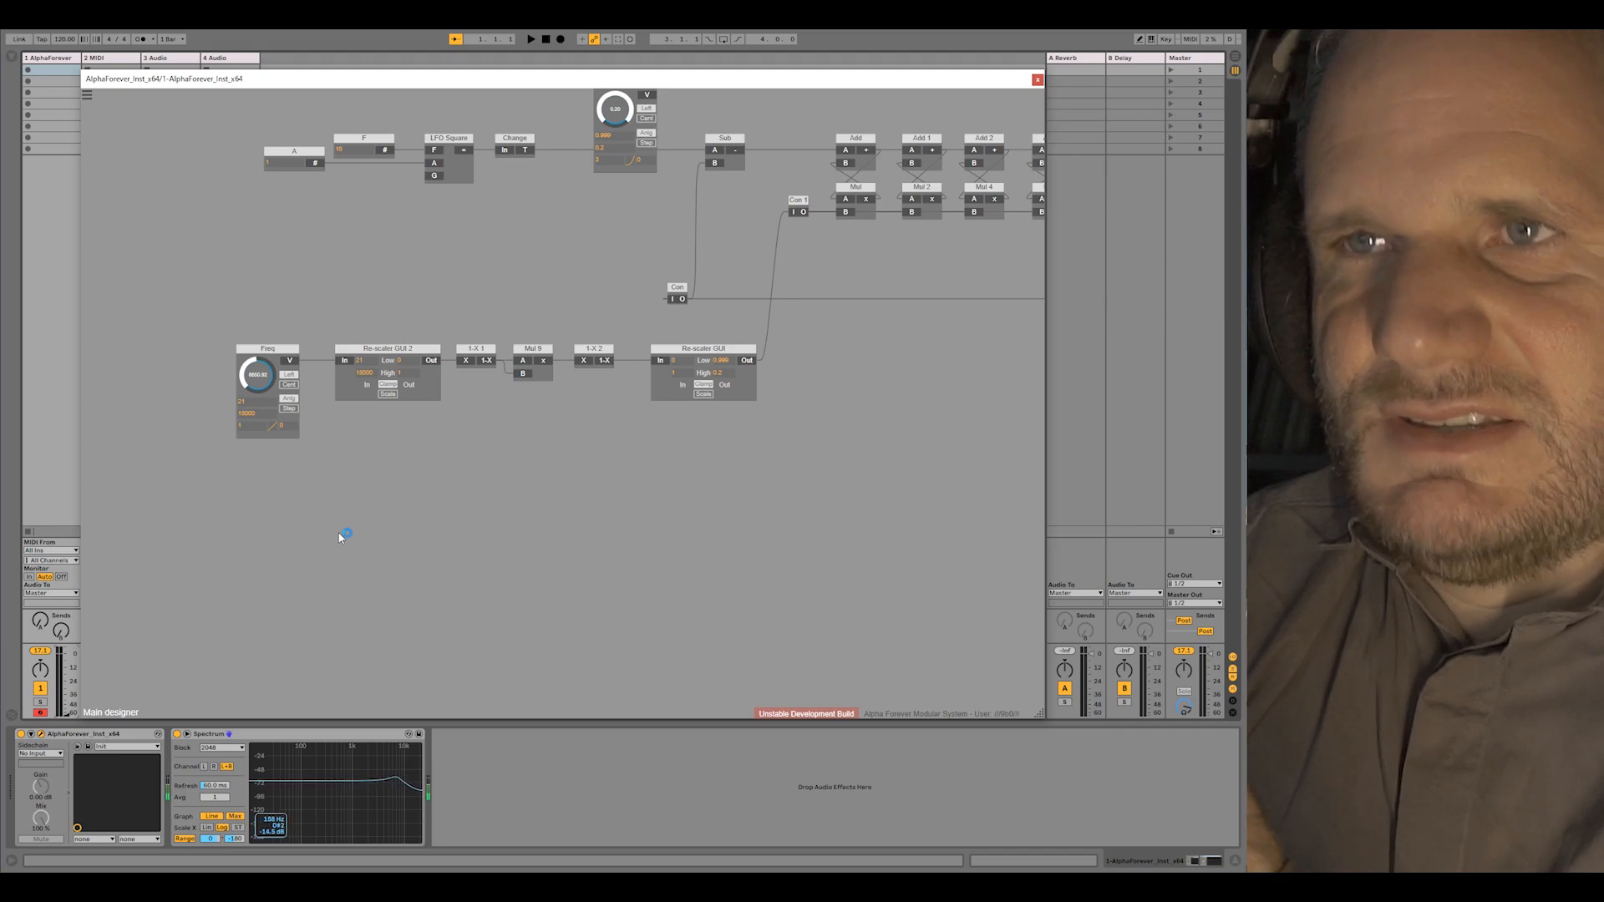
left_click_drag(268, 393, 269, 412)
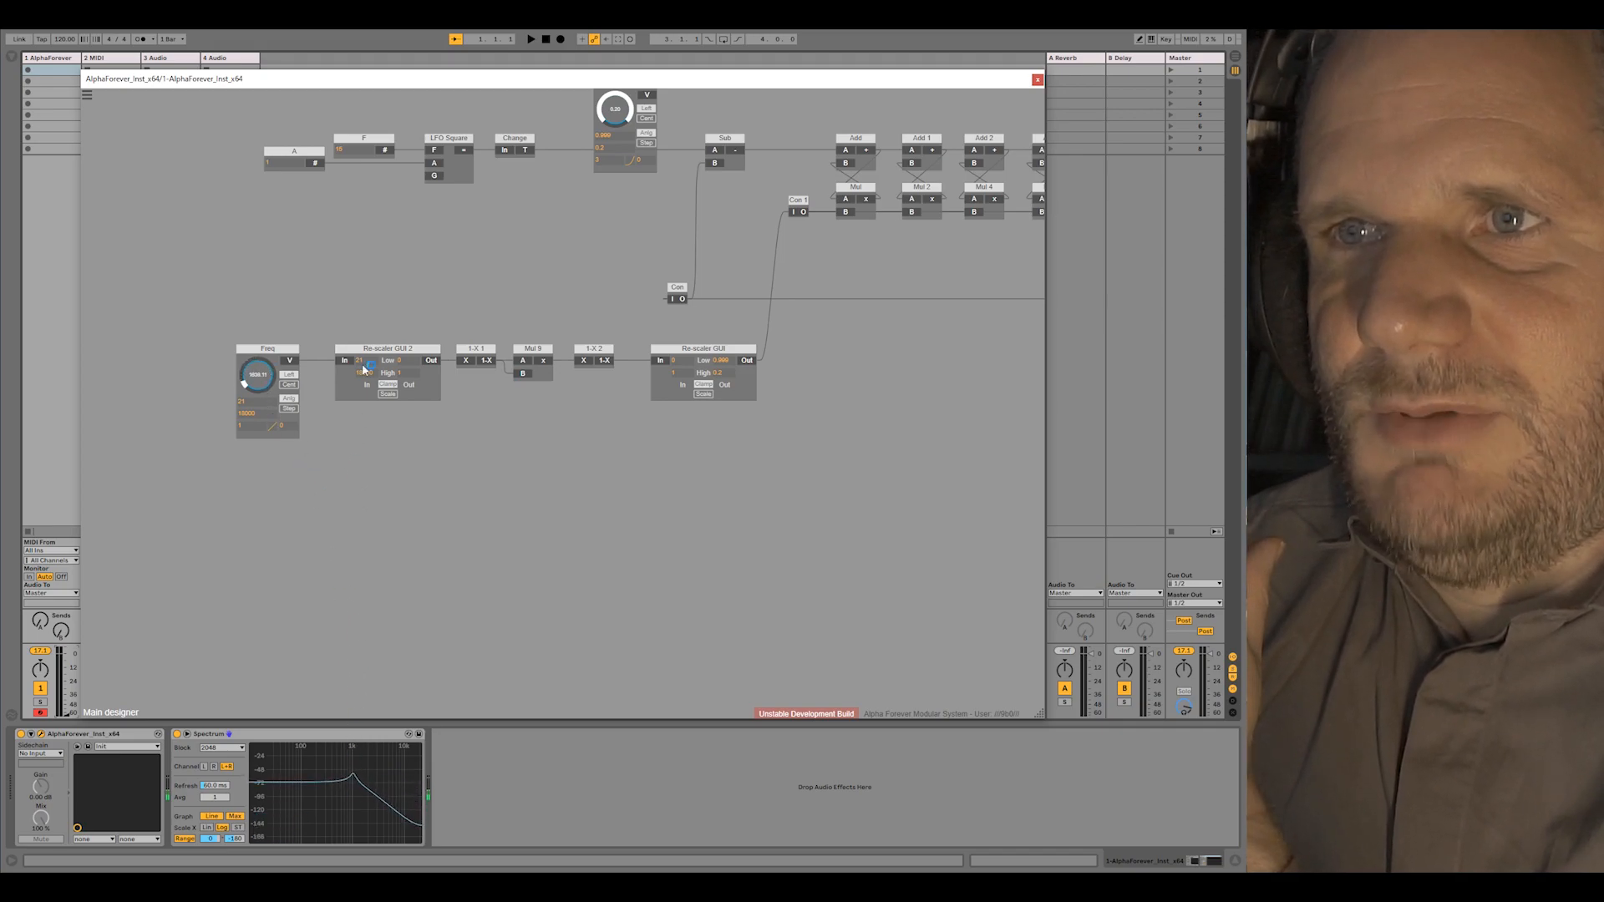
mouse_move(353, 772)
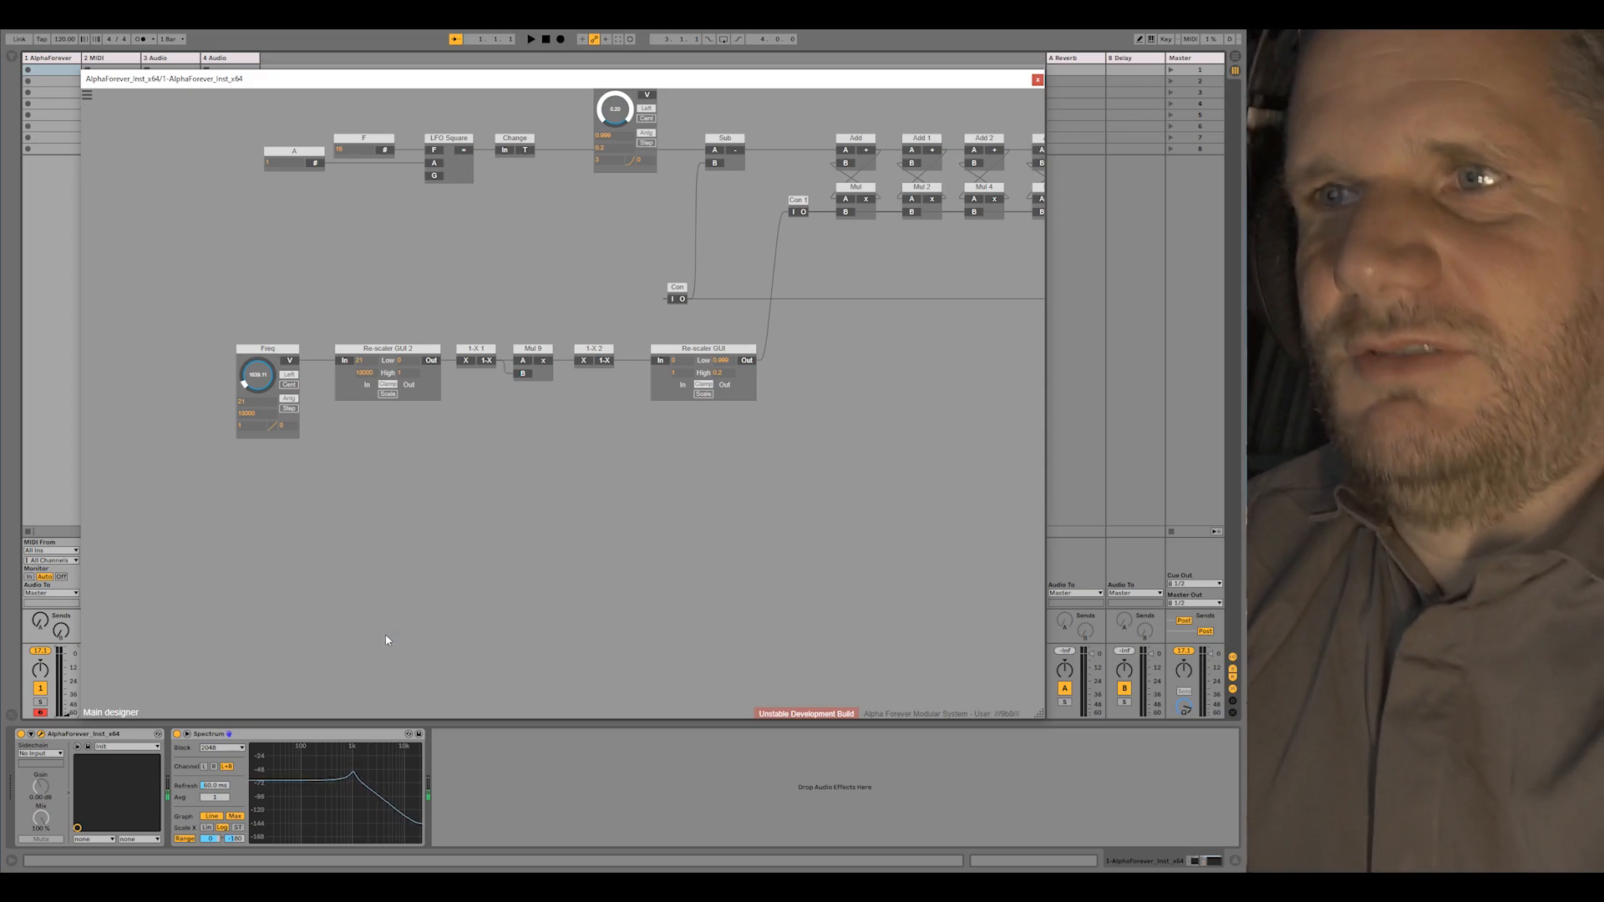
Delete the unused coefficient knob above the filter, between the Change and Sub modules
scroll(548, 535, "down", 3)
left_click_drag(281, 375, 616, 531)
left_click_drag(590, 398, 651, 396)
scroll(507, 327, "down", 3)
left_click_drag(451, 328, 505, 387)
left_click(626, 292)
key("Delete")
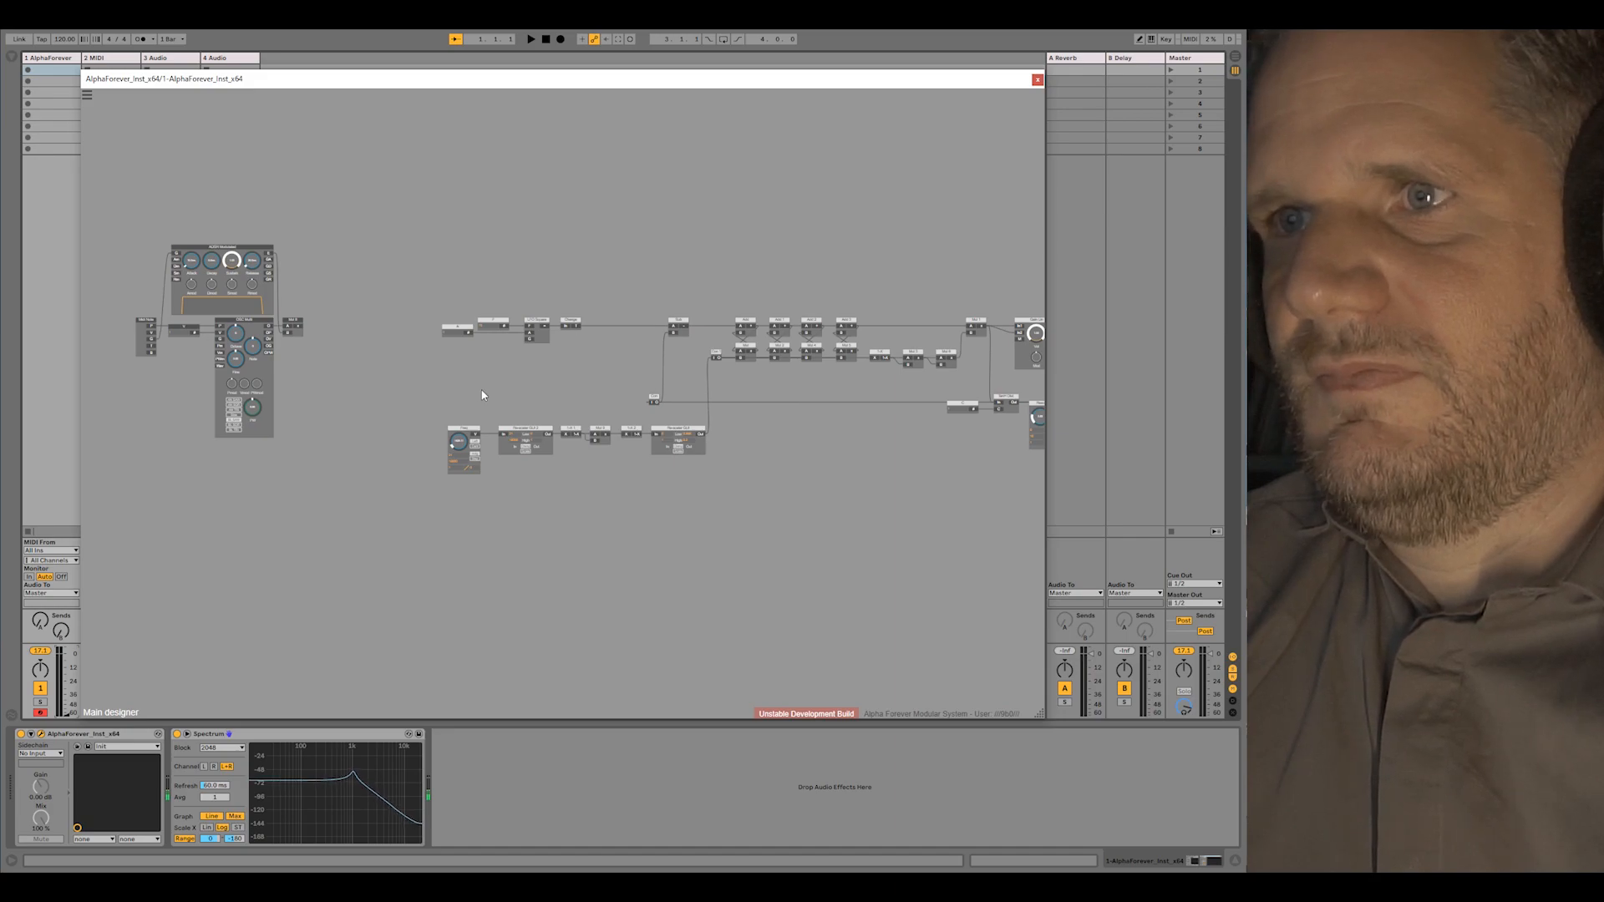
Rename the Freq knob to "Cutoff"
scroll(447, 382, "up", 4)
scroll(447, 383, "down", 3)
left_click_drag(465, 435, 474, 434)
left_click(416, 406)
scroll(429, 422, "up", 2)
double_click(502, 449)
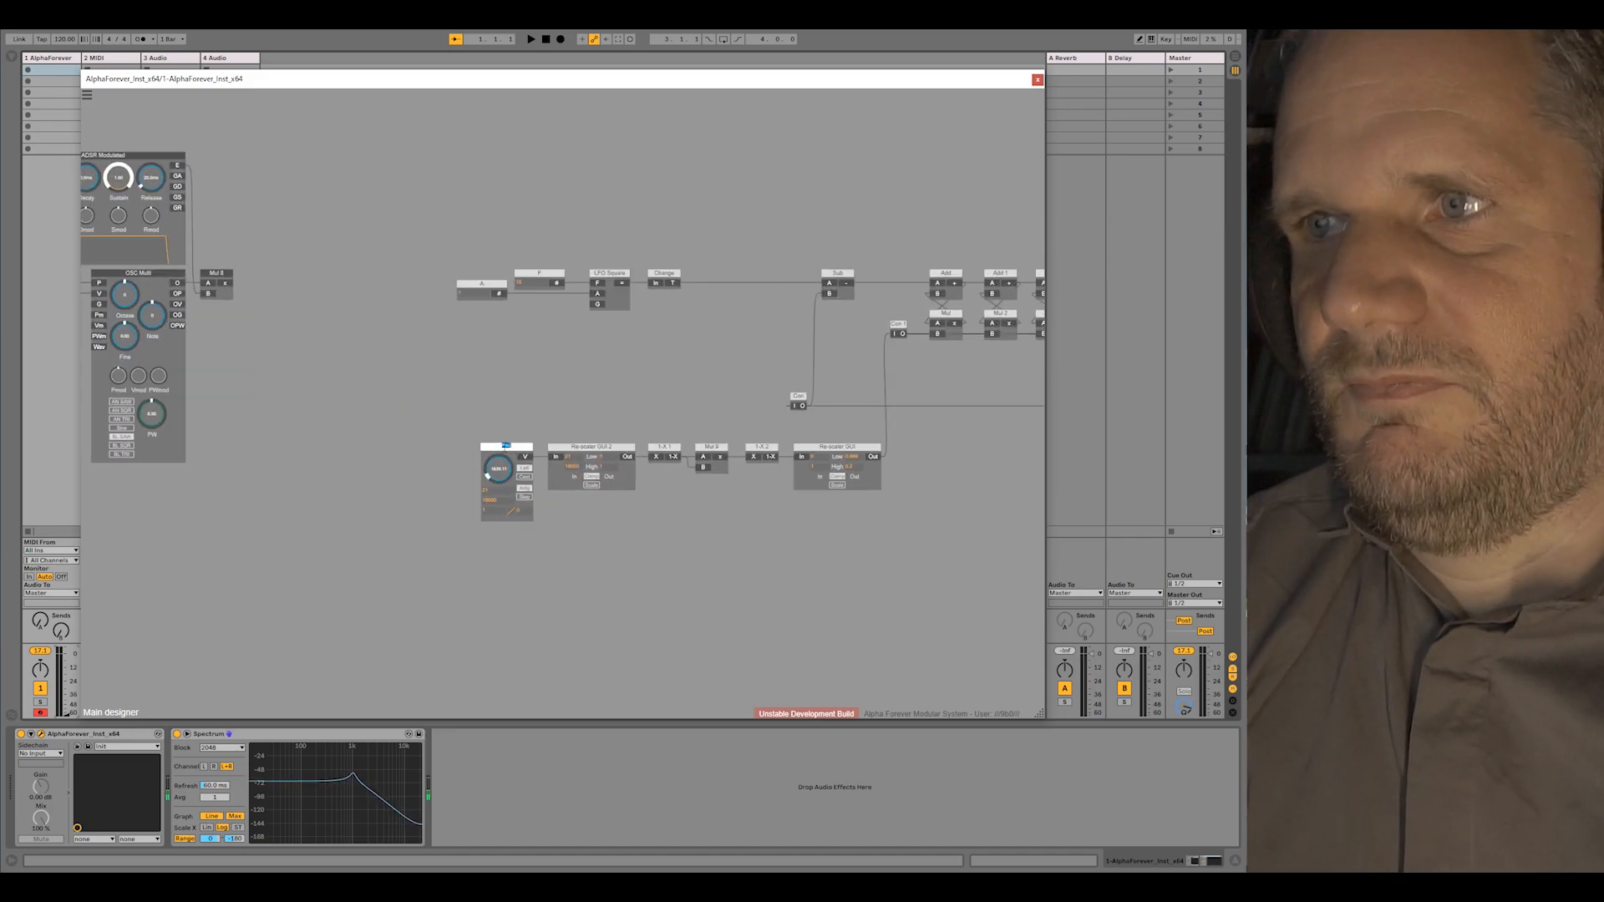
type("Cutoff")
scroll(480, 347, "down", 3)
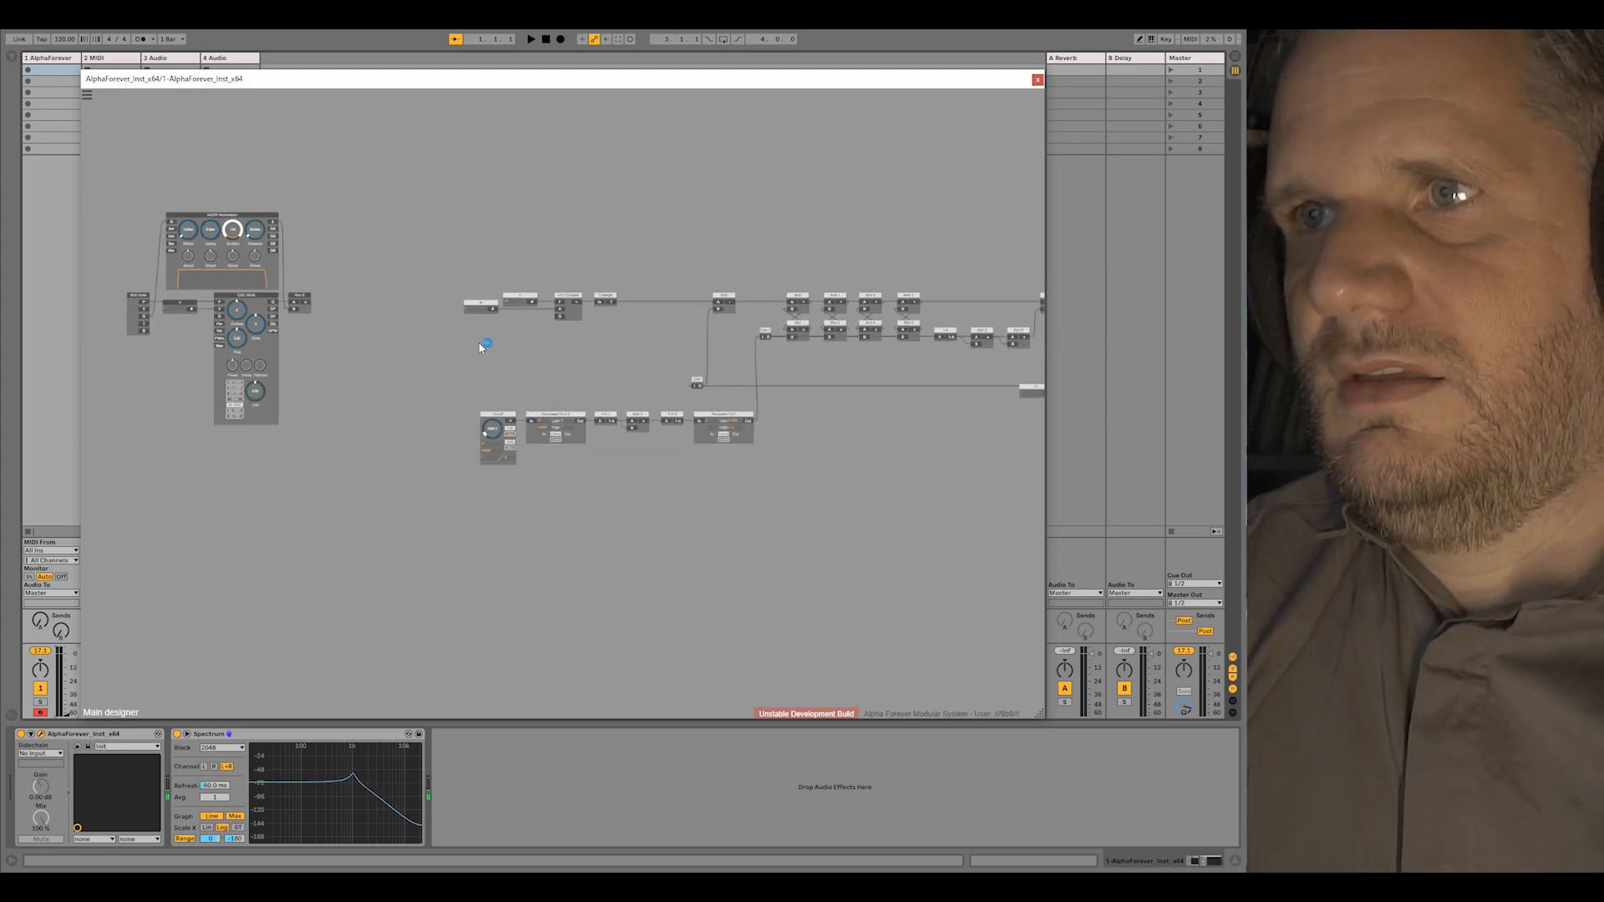
Move the whole Cutoff re-scaling chain up, directly below the LFO source row and beside Con 1
scroll(717, 483, "down", 1)
left_click_drag(601, 486, 278, 411)
left_click_drag(573, 431, 571, 360)
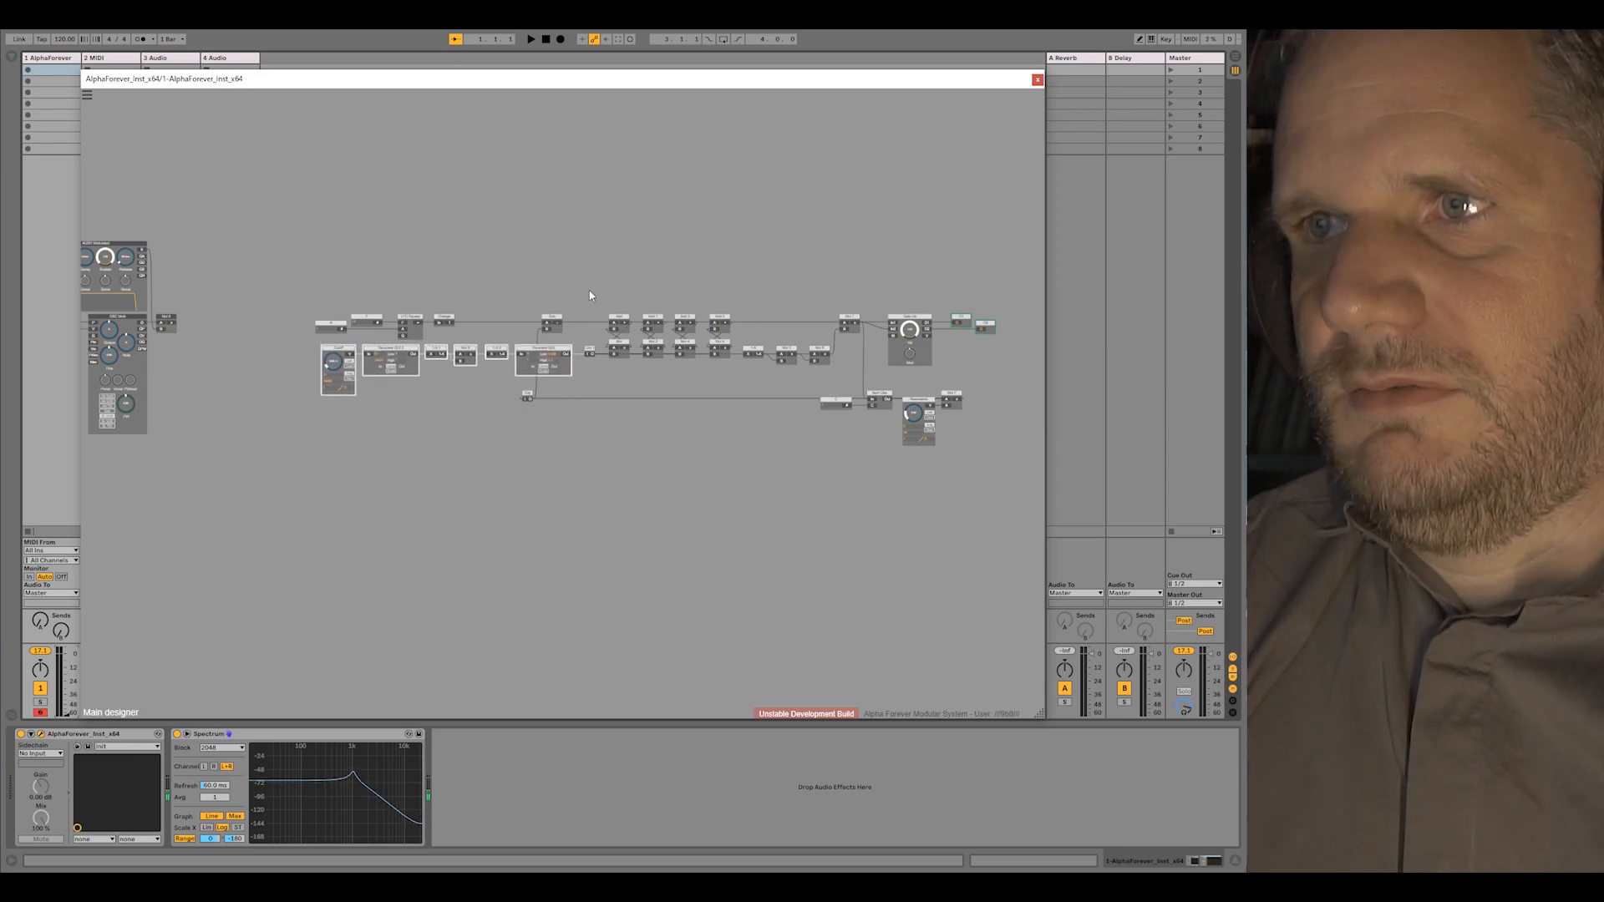
left_click_drag(590, 295, 654, 343)
Replace the LFO test source with the synth voice, placing it above the filter and connecting its Mul 8 output to Sub's A input
left_click_drag(410, 354, 550, 186)
left_click_drag(236, 370, 609, 371)
left_click_drag(228, 364, 455, 405)
left_click_drag(302, 329, 487, 493)
left_click_drag(464, 383, 809, 281)
left_click_drag(847, 278, 551, 297)
left_click_drag(660, 324, 685, 307)
left_click_drag(573, 303, 526, 520)
left_click_drag(900, 430, 643, 359)
scroll(647, 366, "up", 2)
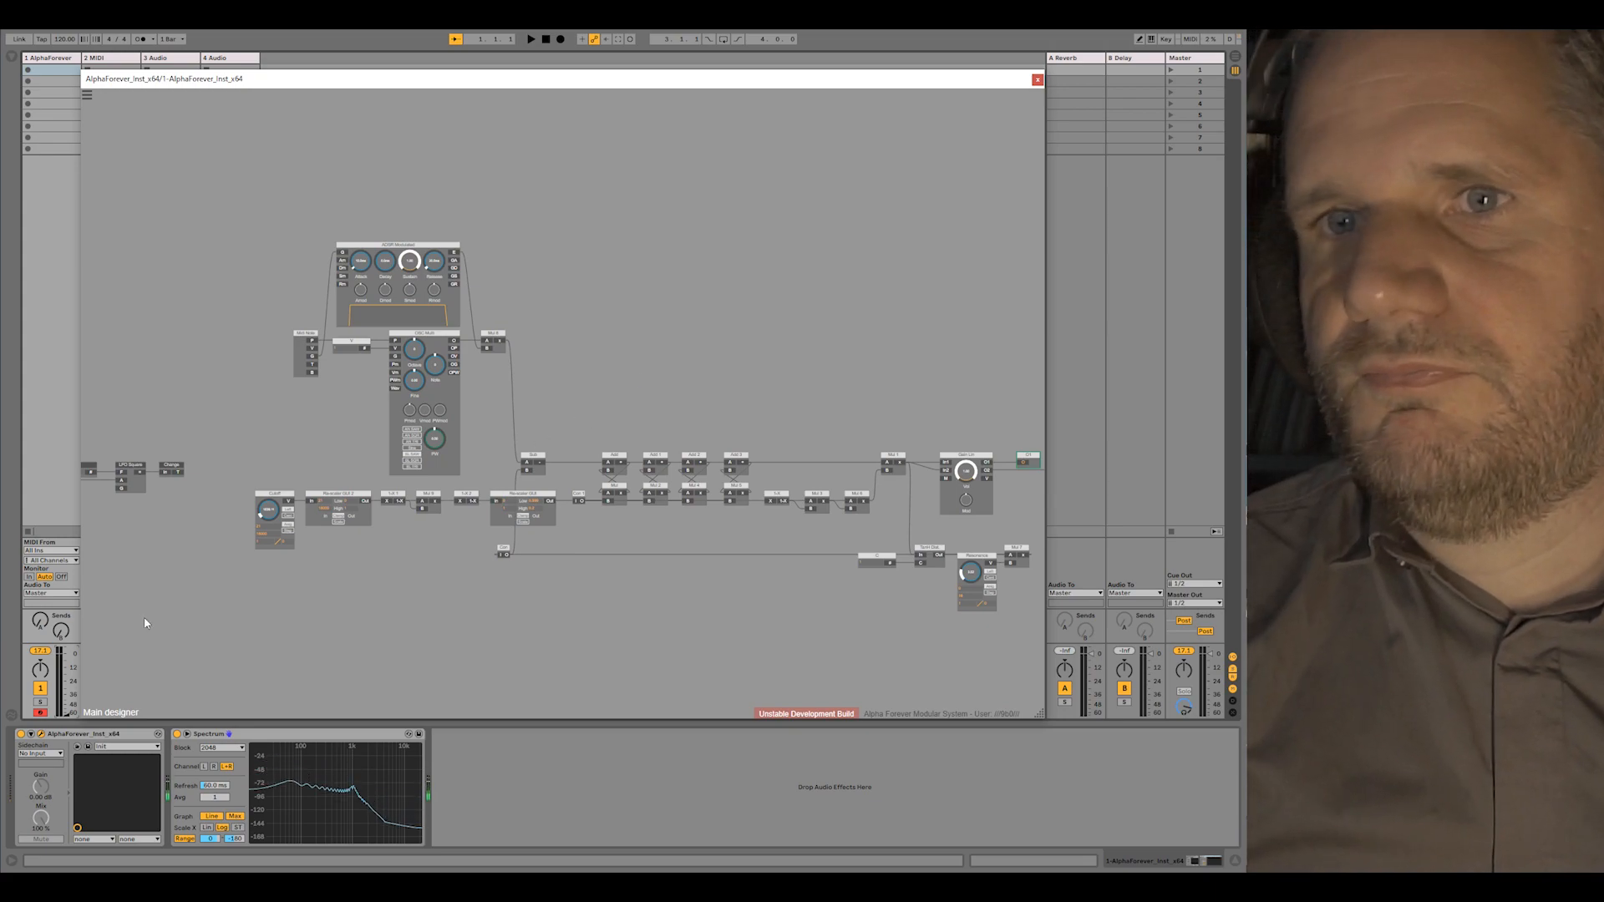
Set the track volume to -13.0 dB and adjust the Cutoff knob while playing notes through the filter
left_click_drag(67, 715, 67, 668)
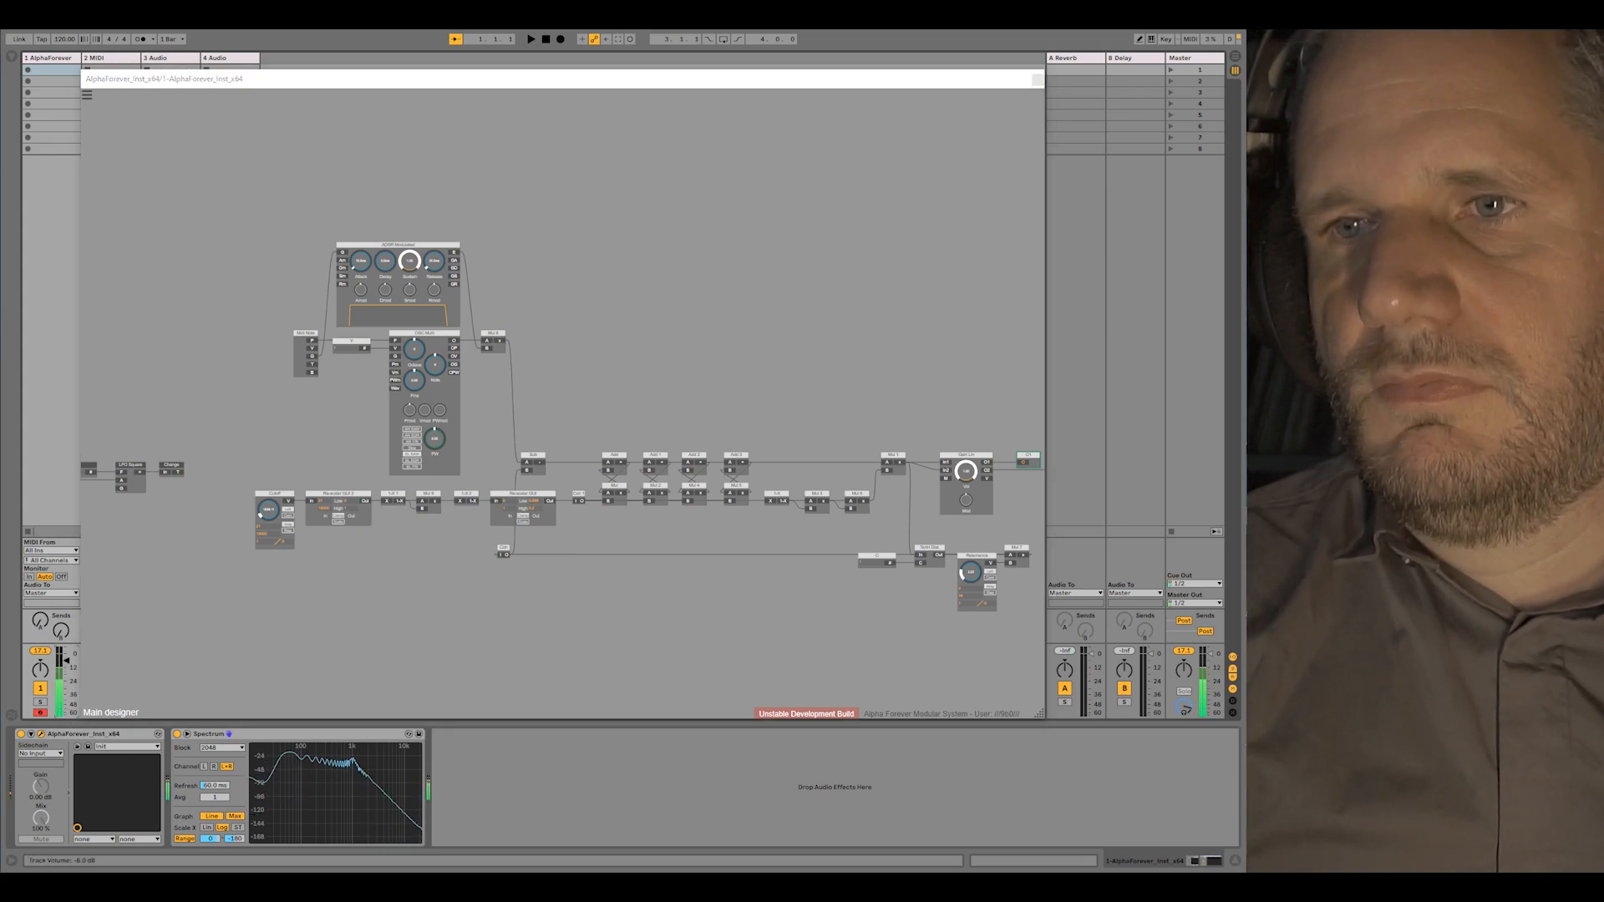
left_click(276, 484)
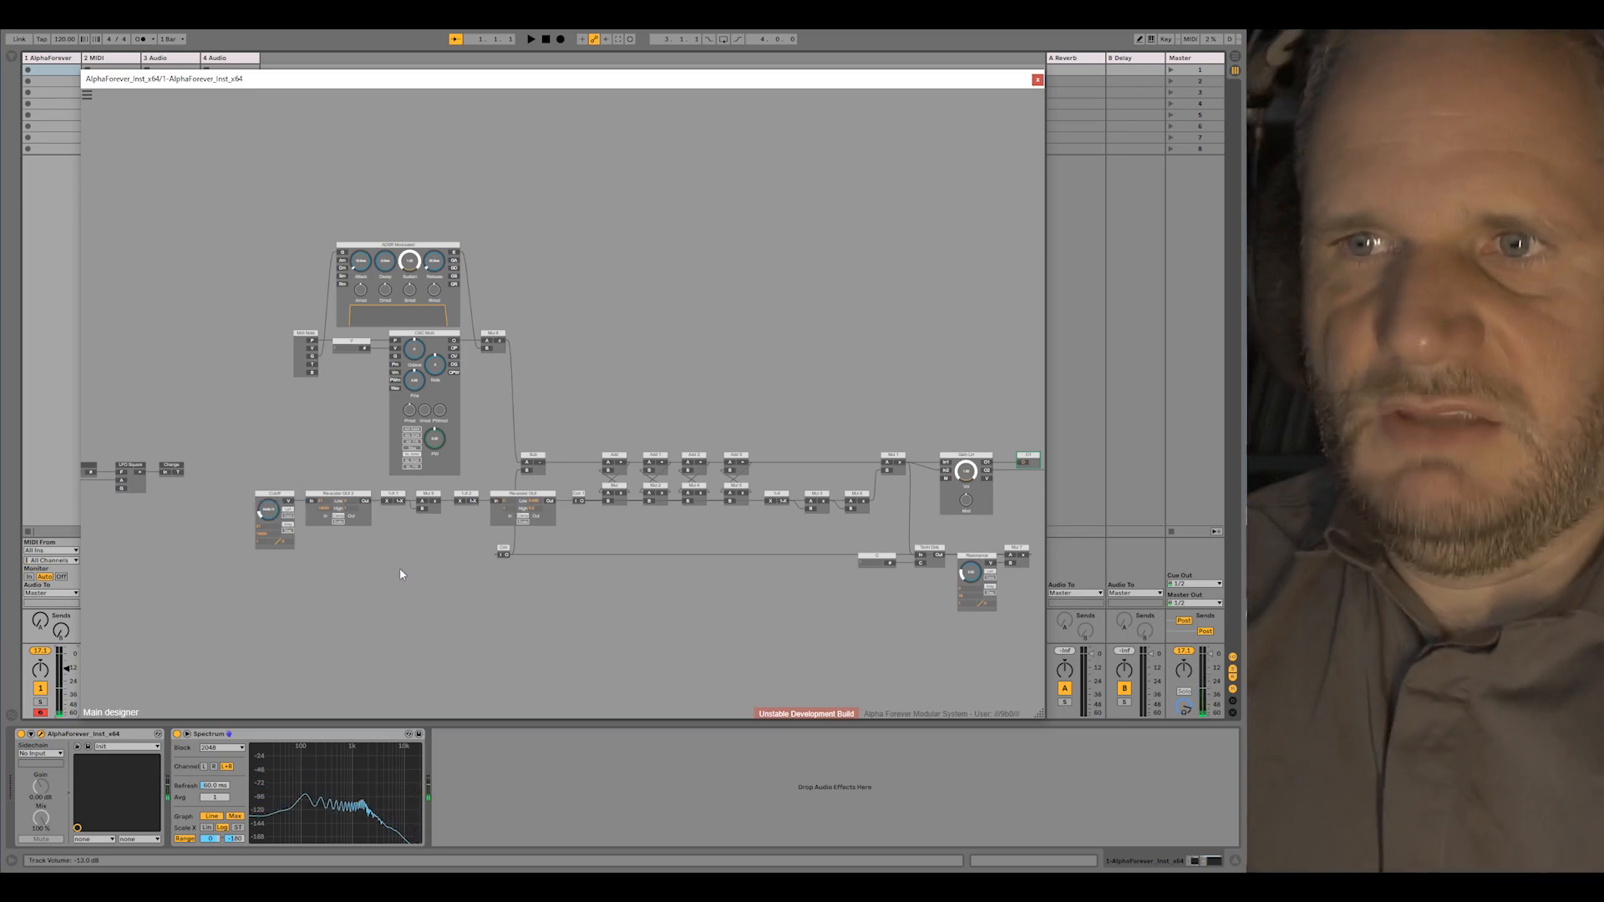
Move the output knob module and the two modules following it closer to the module that feeds them
scroll(658, 591, "down", 4)
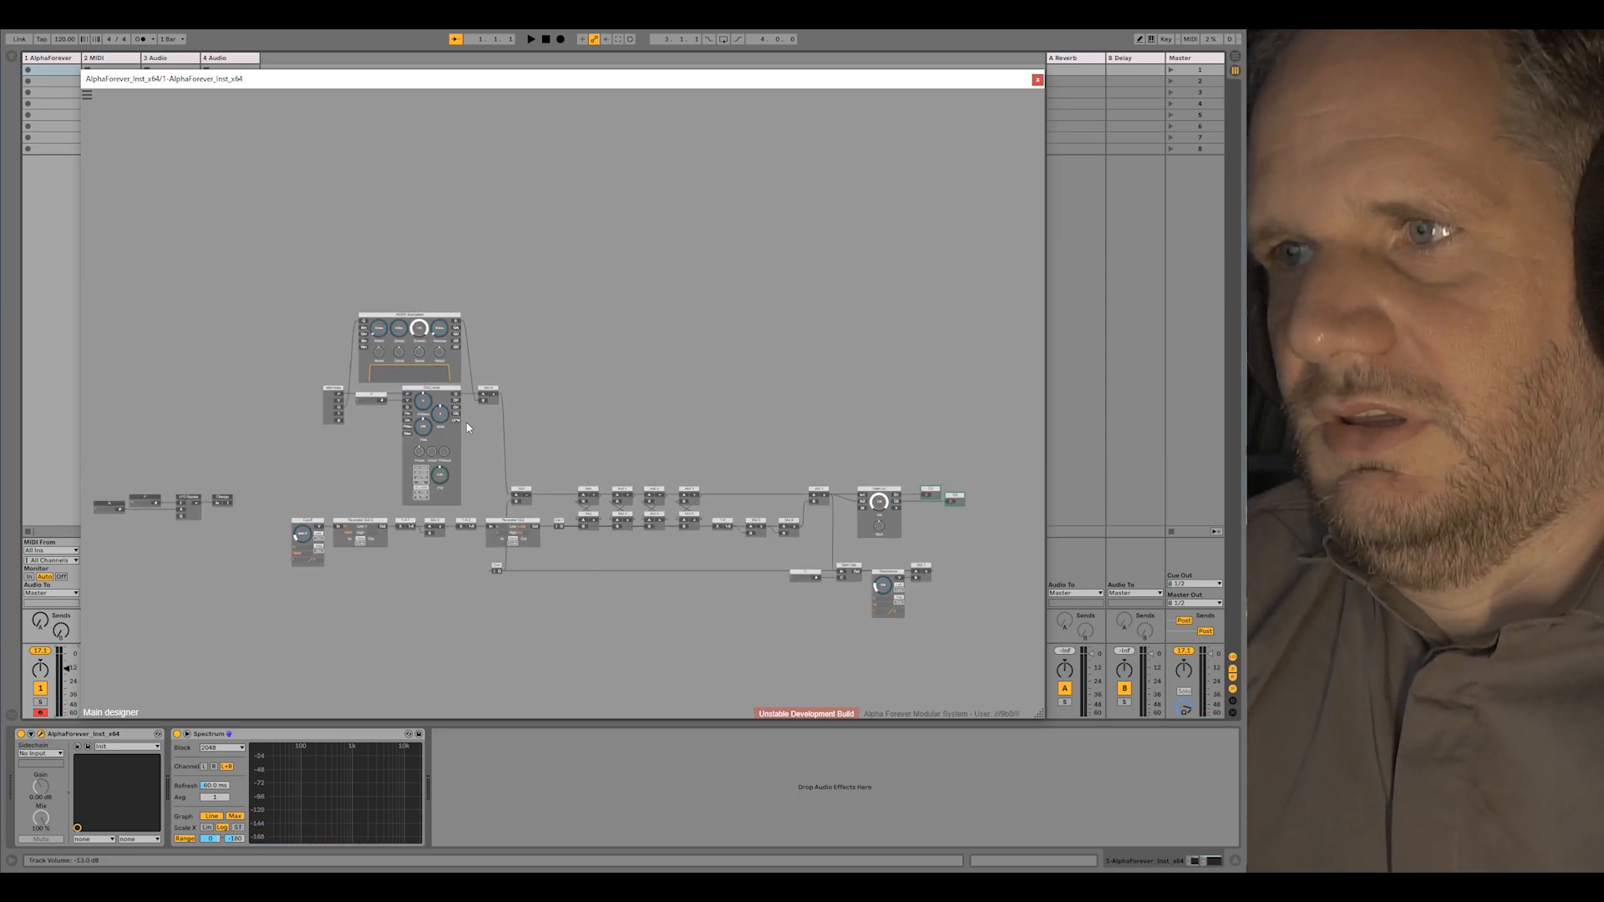
left_click_drag(850, 470, 979, 551)
left_click_drag(893, 490, 876, 490)
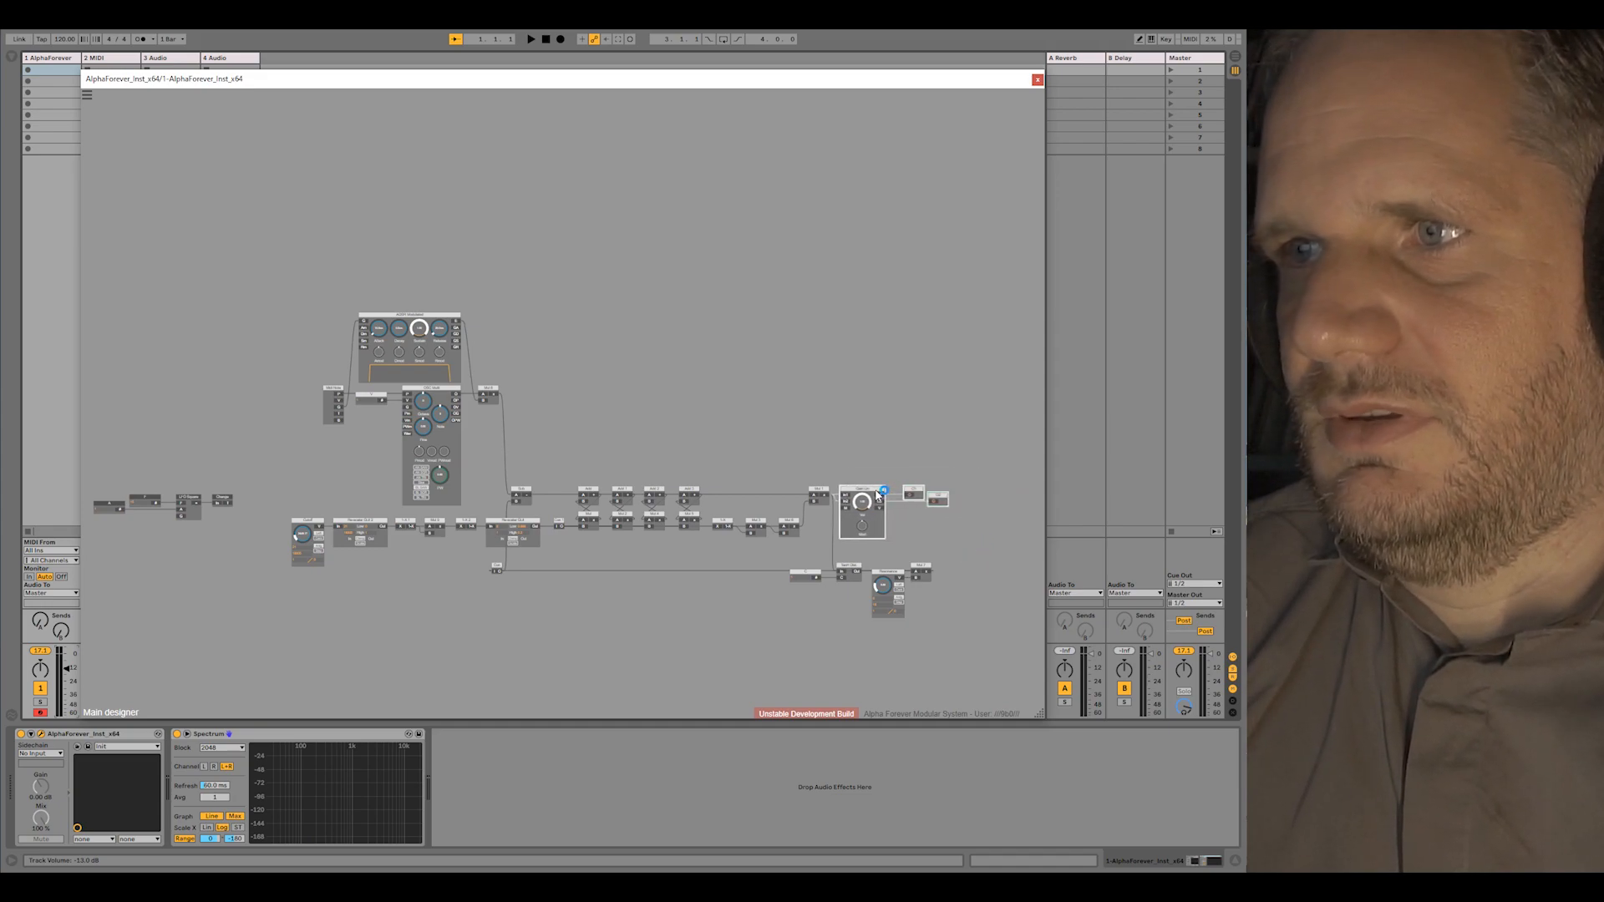
left_click(869, 450)
left_click(870, 450)
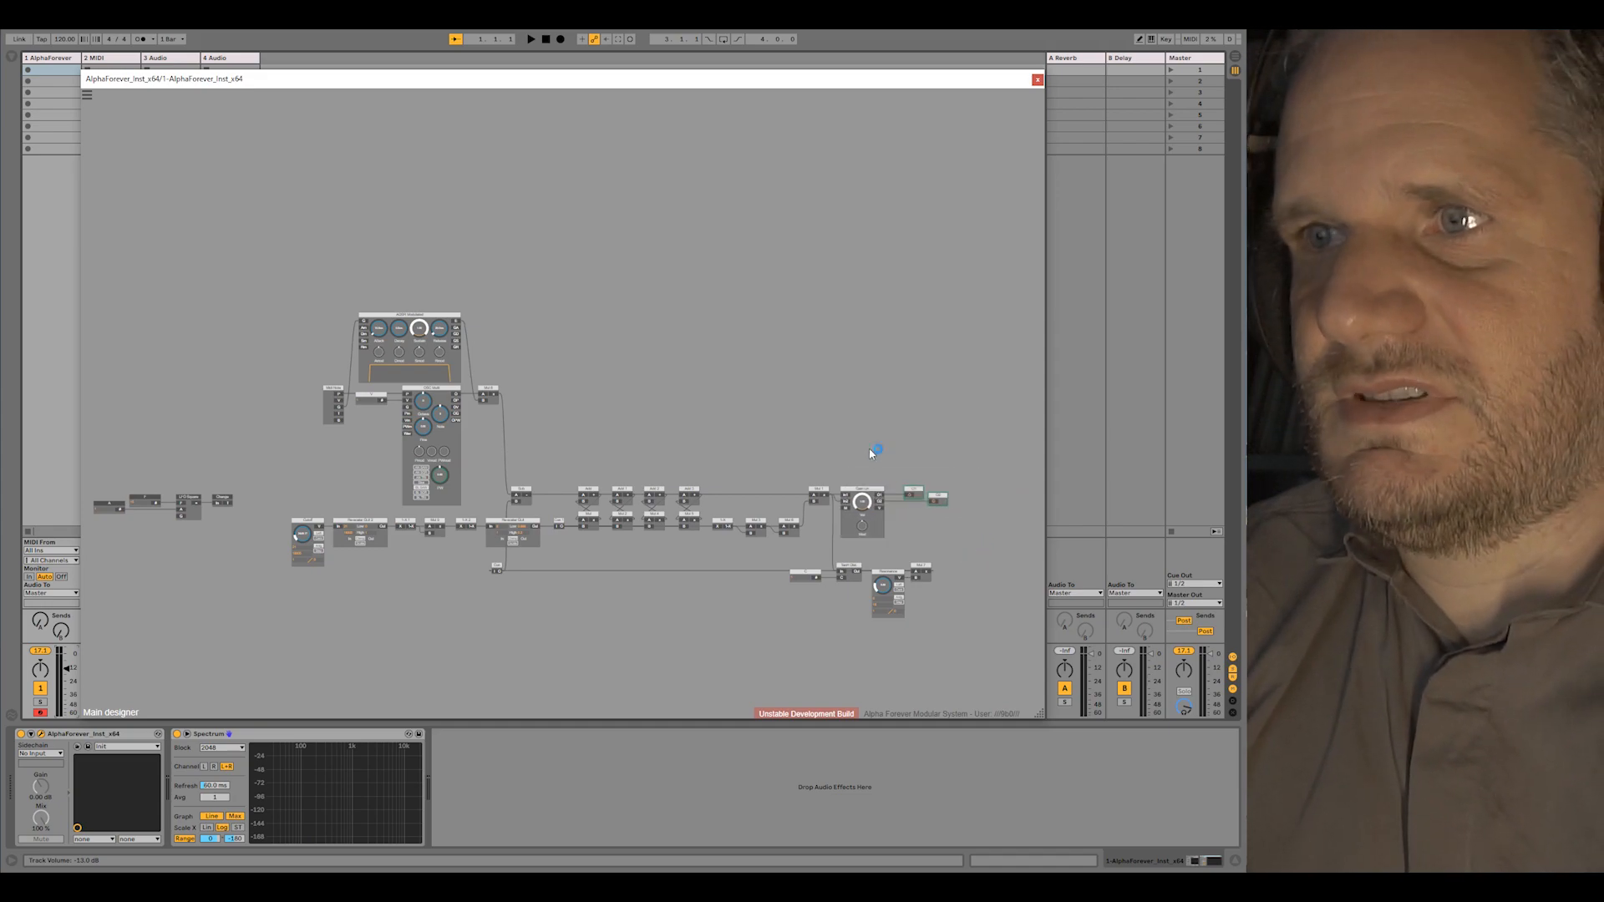